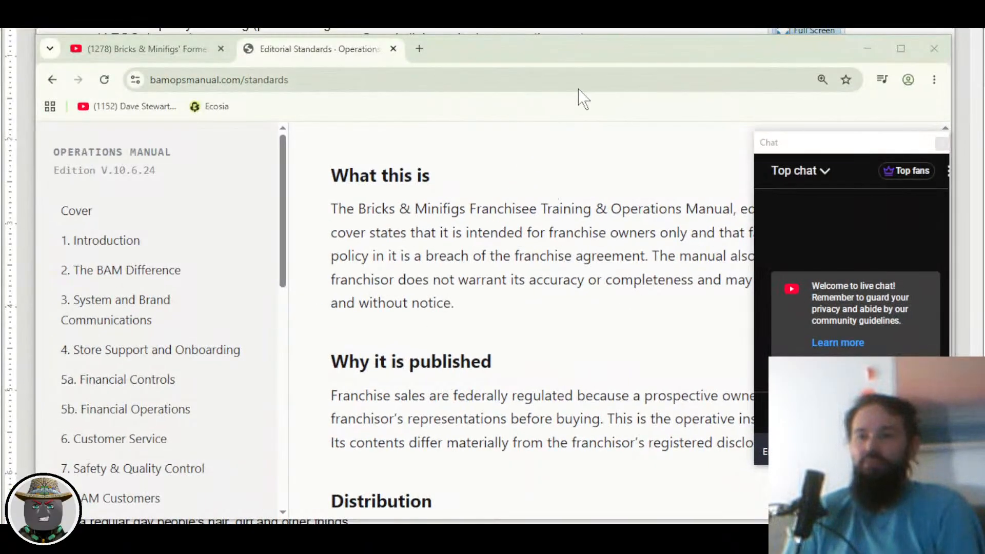
# Step: Drag the Chrome window down and to the left to uncover the Writer manual behind it
pyautogui.moveTo(629, 59); pyautogui.dragTo(513, 95)
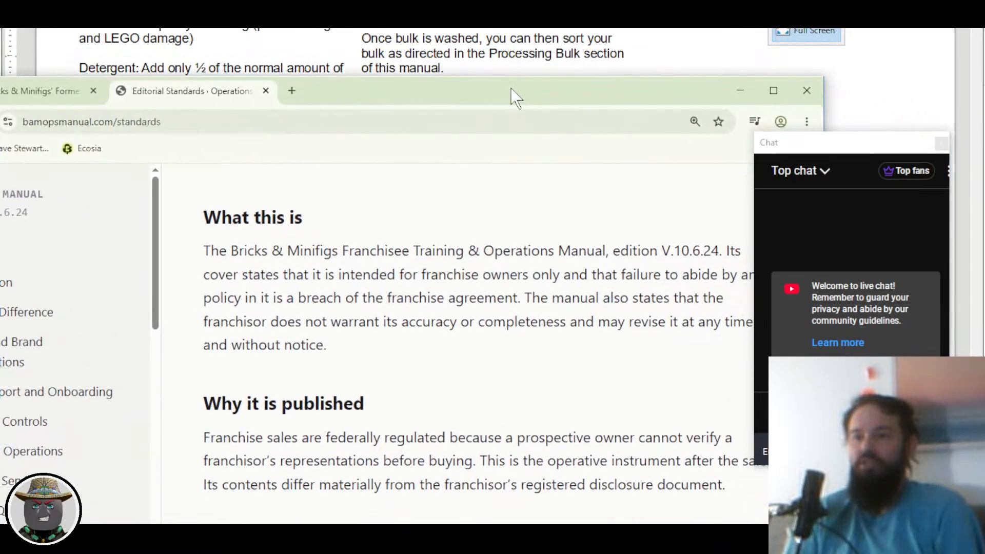
# Step: Minimize Chrome and scroll the manual up from page 196 to the Introduction and Who We Are pages
pyautogui.click(729, 89)
pyautogui.scroll(3, 496, 135)
pyautogui.scroll(4, 496, 135)
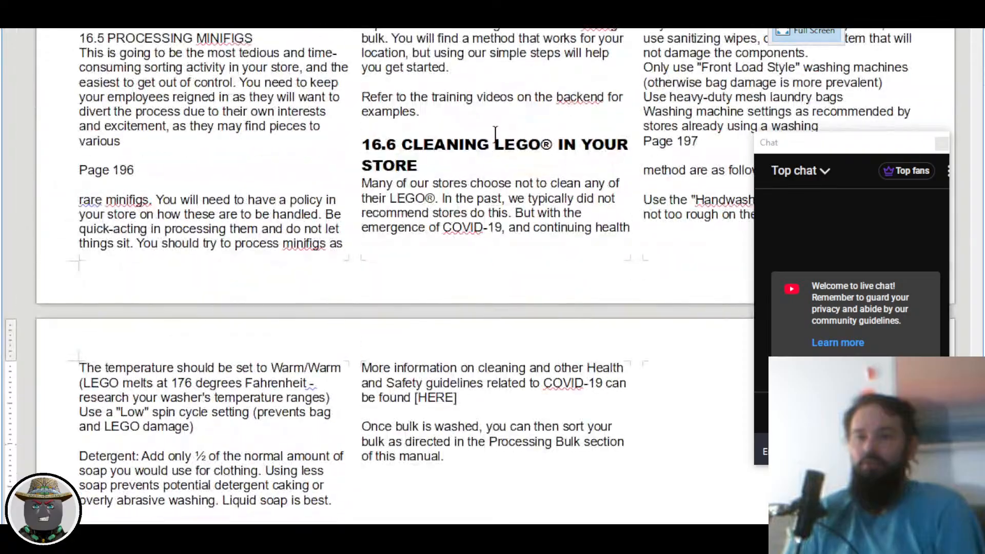
pyautogui.scroll(-3, 496, 134)
pyautogui.scroll(5, 494, 133)
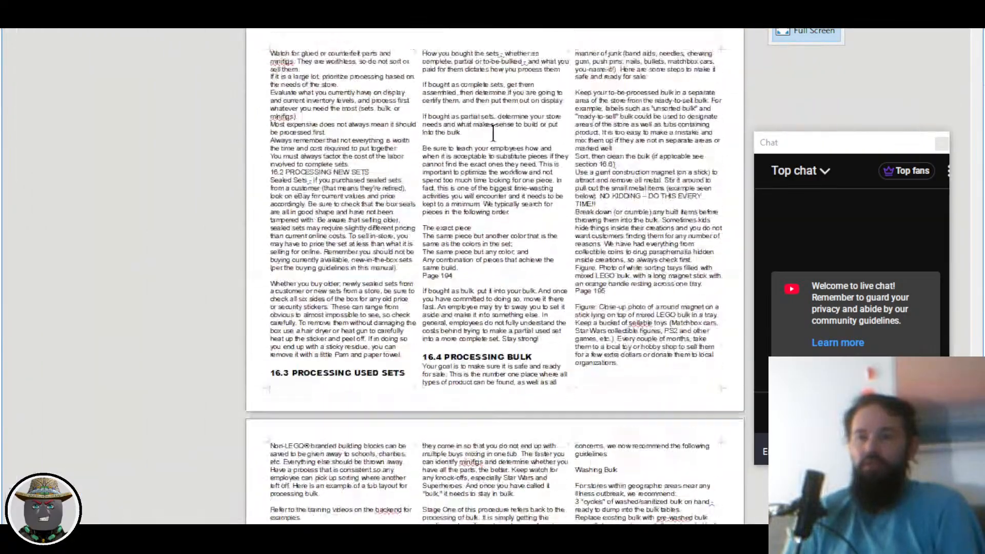
pyautogui.scroll(-2, 493, 134)
pyautogui.scroll(10, 494, 133)
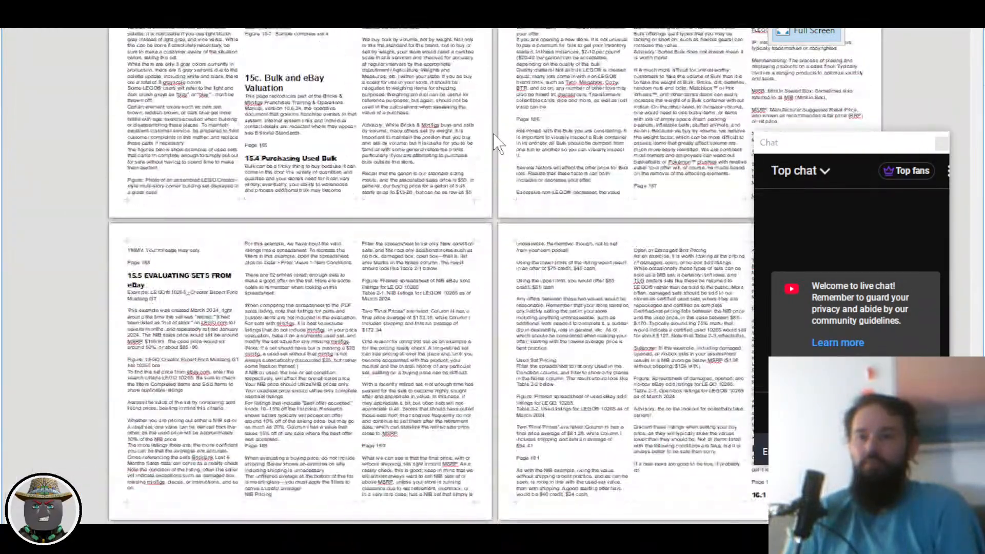
pyautogui.scroll(5, 494, 133)
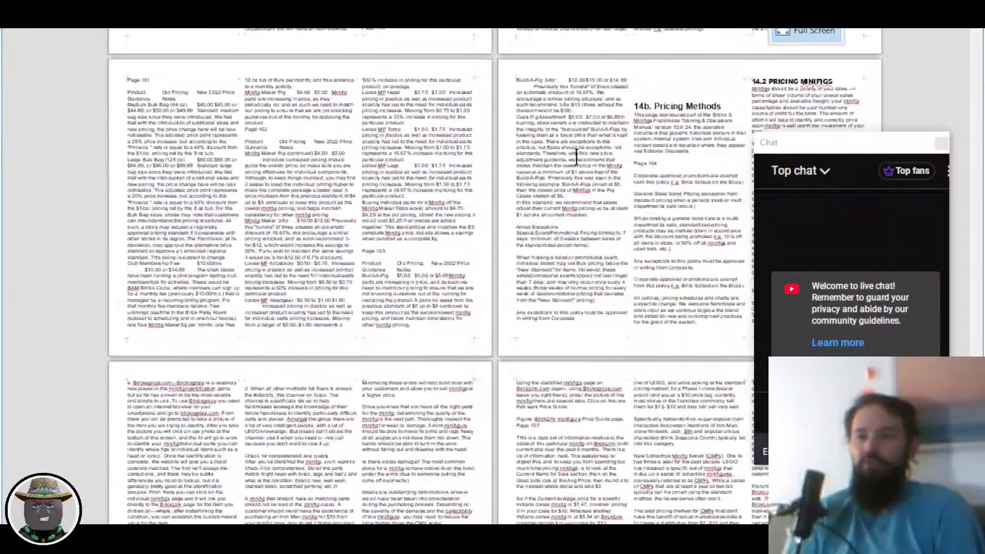
pyautogui.moveTo(983, 299); pyautogui.dragTo(984, 30)
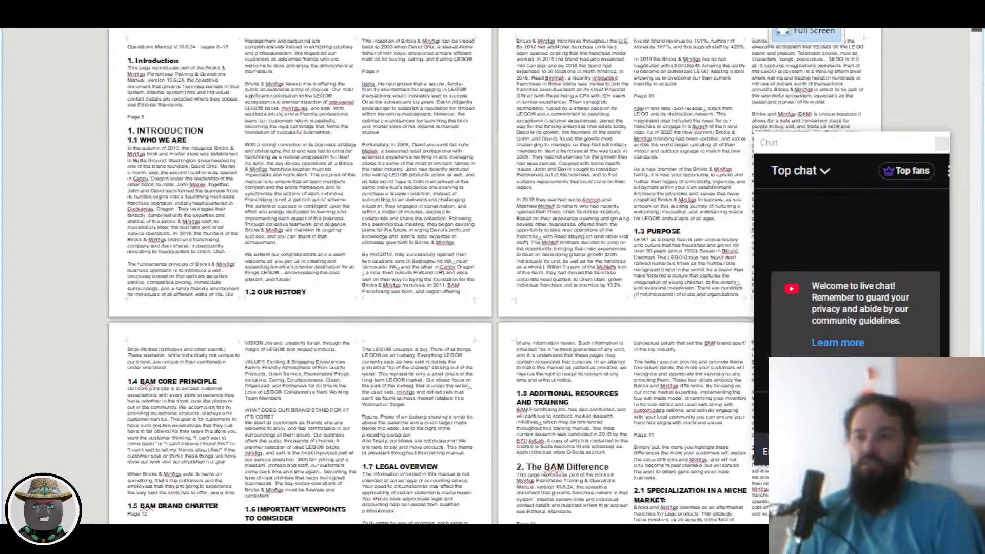
pyautogui.scroll(-5, 433, 154)
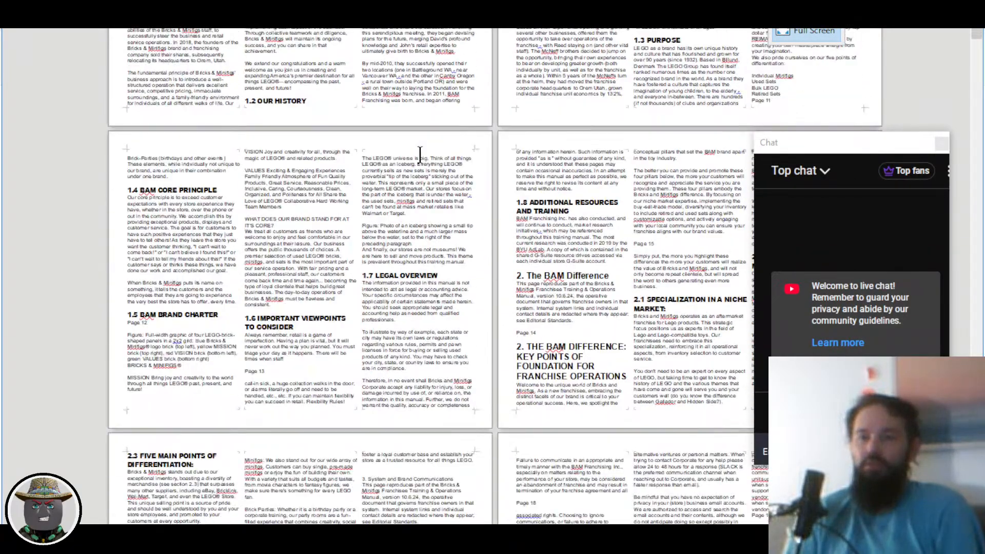
pyautogui.scroll(5, 425, 159)
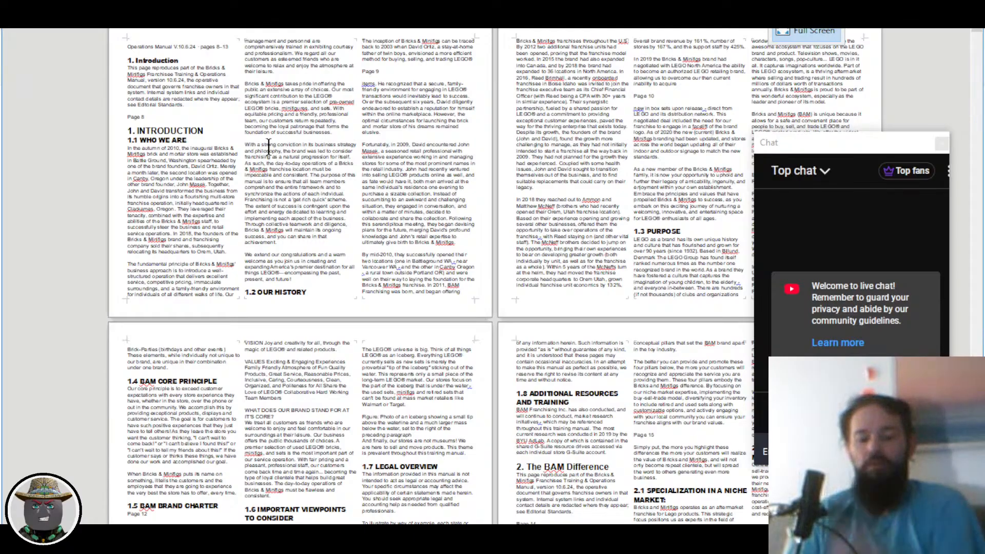
# Step: Switch to July2026VideoNotes.txt in Notepad and select the whole Discord invite line
pyautogui.hotkey('alt', 'Tab')
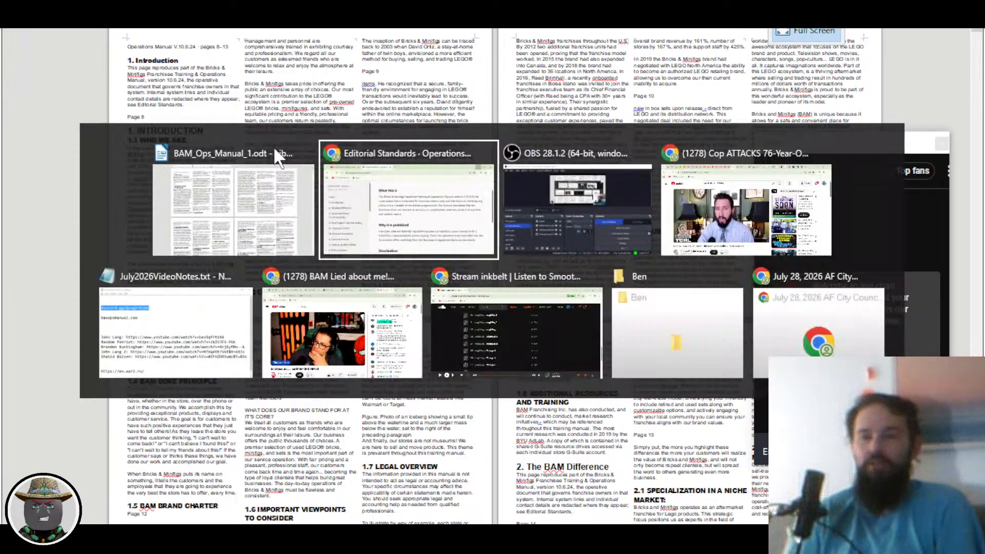
pyautogui.hotkey('alt', 'Tab')
pyautogui.hotkey('alt', 'Tab')
pyautogui.hotkey('alt', 'Tab')
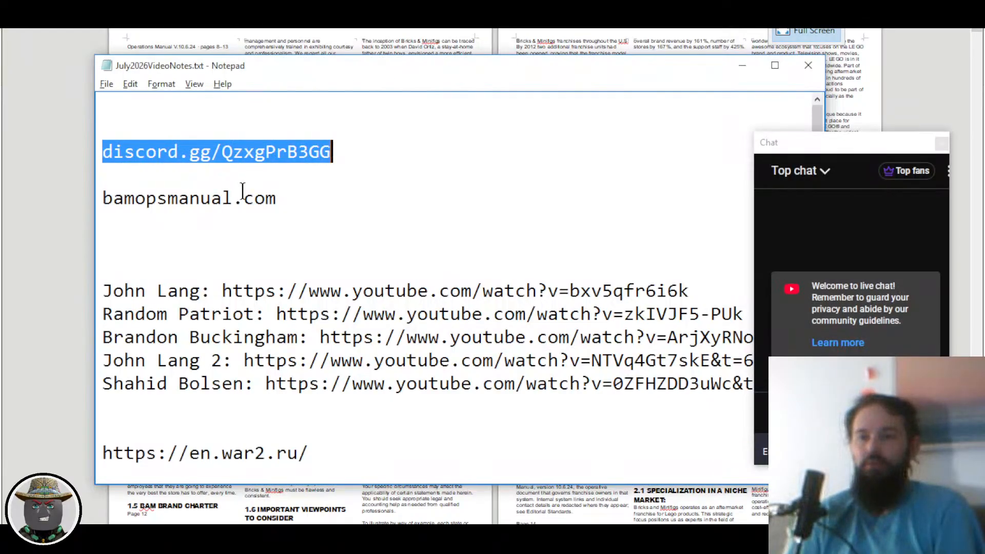
pyautogui.click(243, 193)
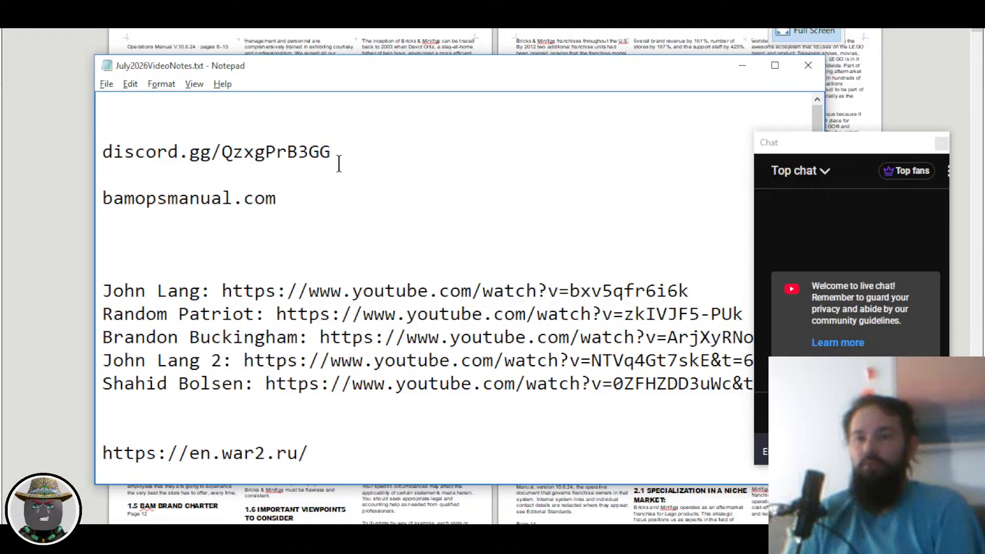
pyautogui.click(180, 198)
pyautogui.click(336, 150)
pyautogui.click(187, 170)
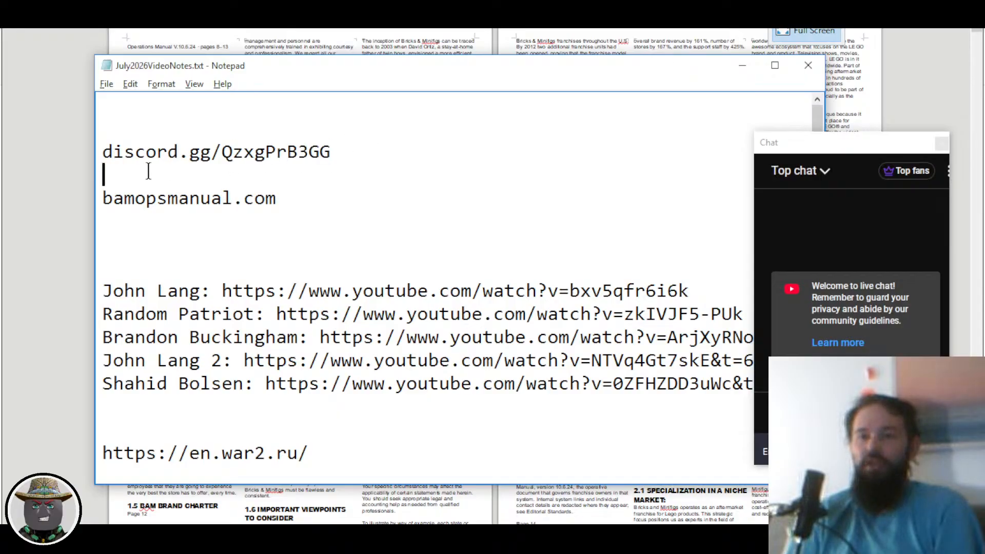
pyautogui.moveTo(148, 171); pyautogui.dragTo(93, 152)
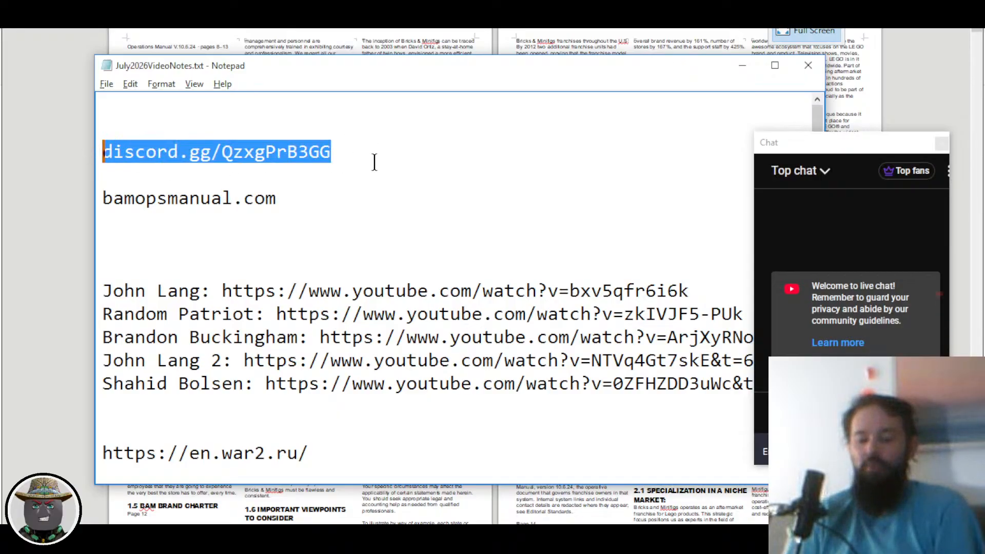
# Step: Reposition the notes window down and left, then return to the operations manual
pyautogui.click(831, 412)
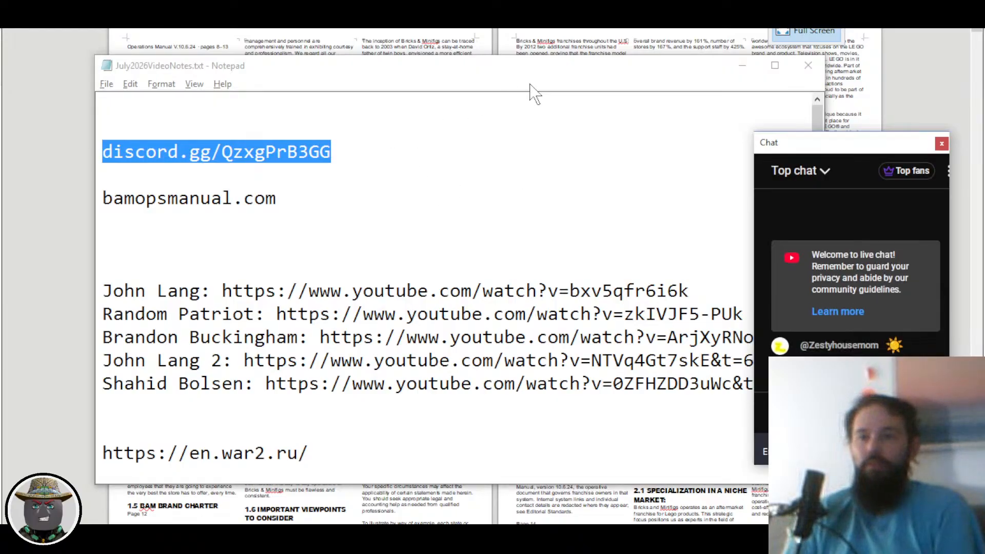
pyautogui.moveTo(541, 71); pyautogui.dragTo(487, 132)
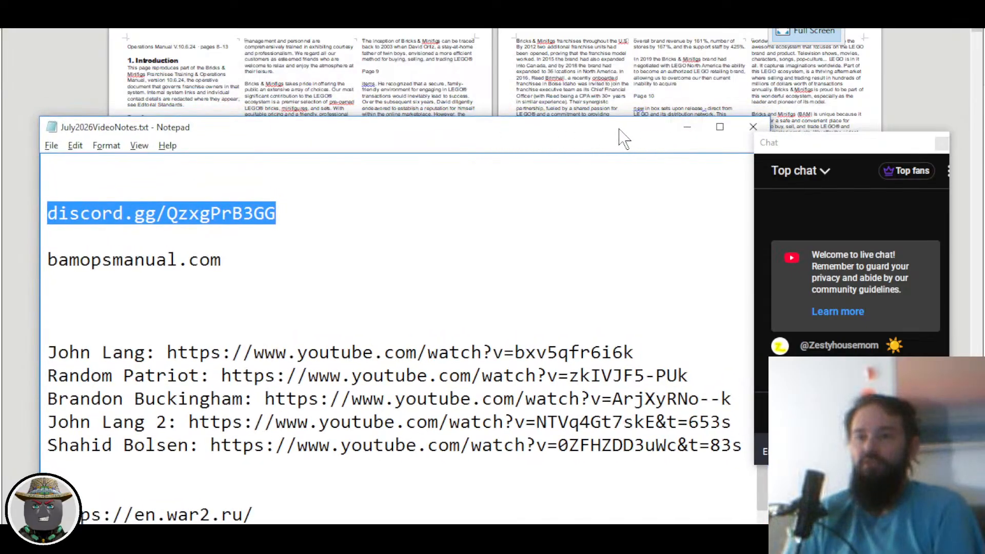
pyautogui.moveTo(613, 129); pyautogui.dragTo(612, 109)
pyautogui.hotkey('alt', 'Tab')
pyautogui.hotkey('alt', 'Tab')
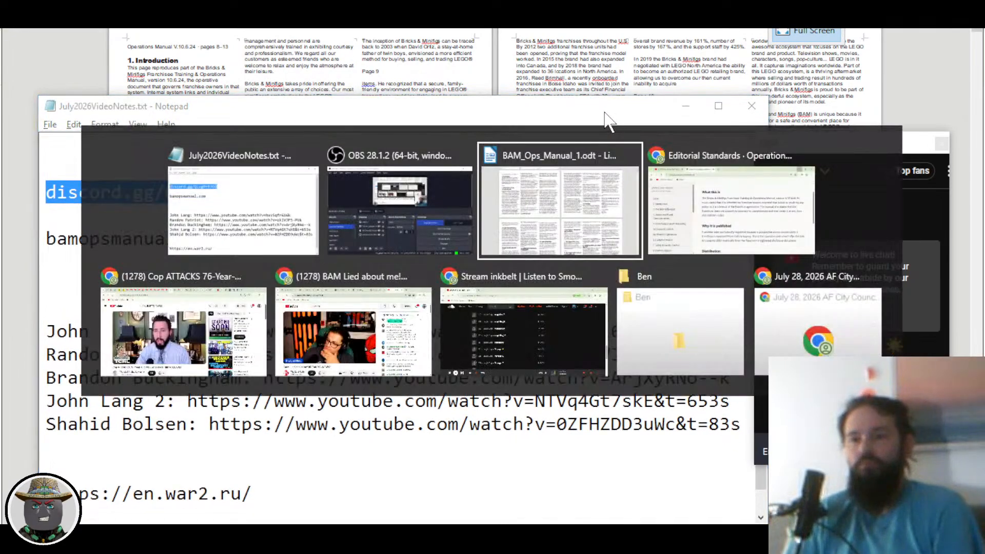
# Step: Delete the stray 'Page 8' text and the empty line it leaves below the Introduction paragraph
pyautogui.scroll(5, 356, 182)
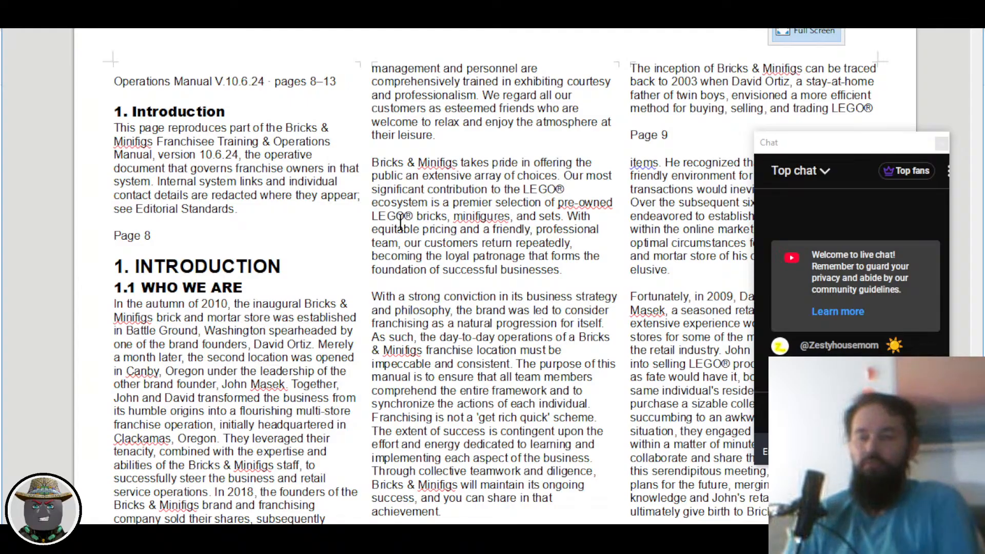
pyautogui.scroll(1, 308, 265)
pyautogui.scroll(2, 308, 265)
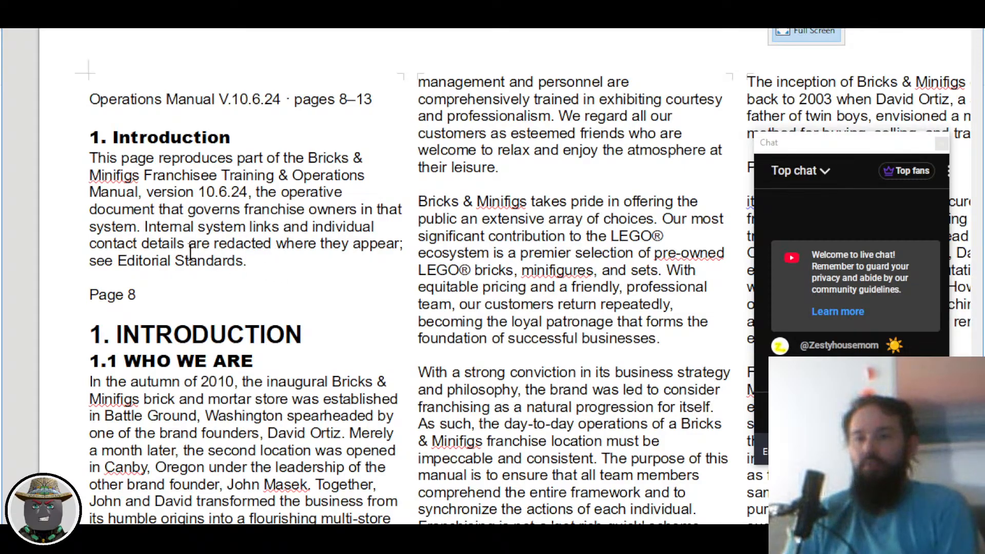
pyautogui.scroll(-3, 142, 131)
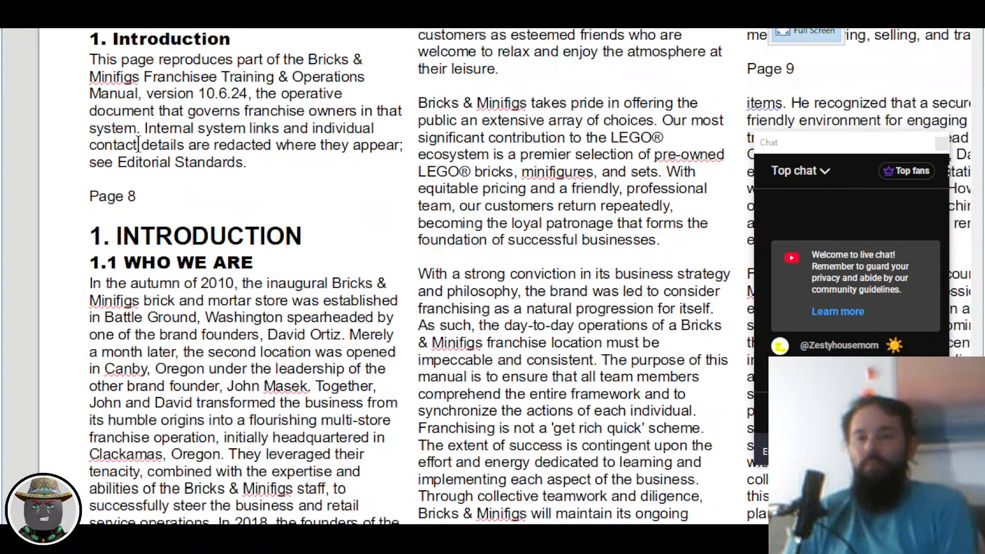
pyautogui.moveTo(137, 200); pyautogui.dragTo(82, 197)
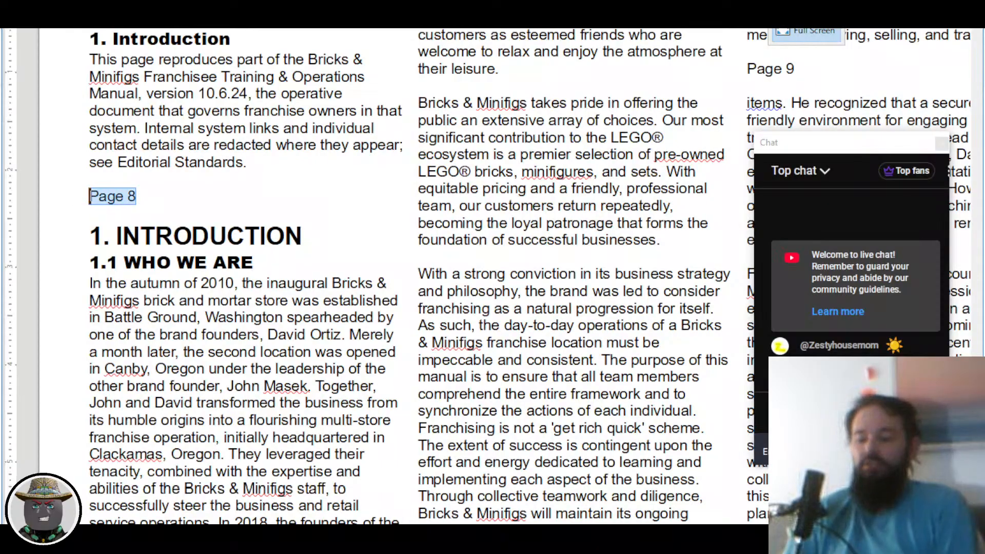
pyautogui.press('BackSpace')
pyautogui.press('Delete')
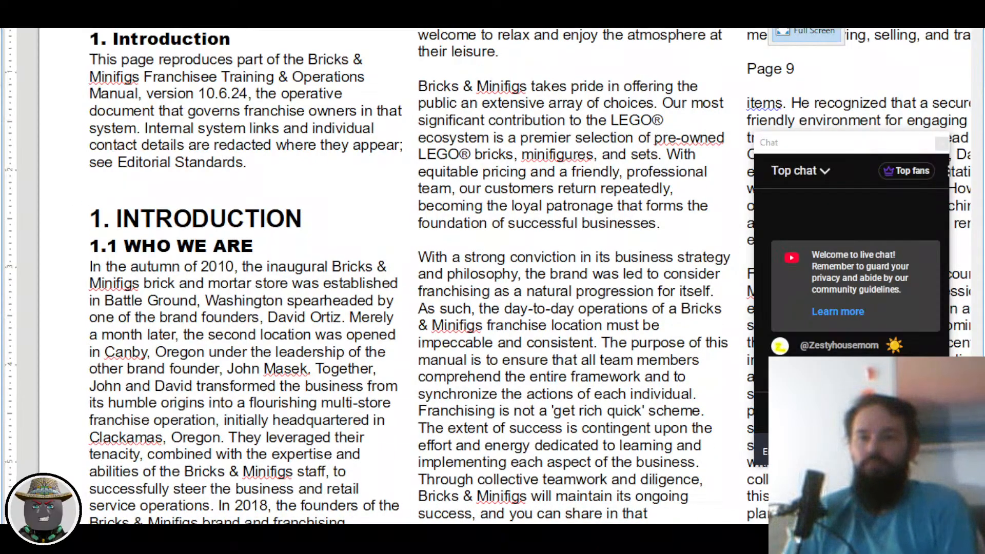
# Step: Select the version 10.6.24 reproduction-note paragraph, review the page, then deselect it
pyautogui.moveTo(98, 59); pyautogui.dragTo(252, 154)
pyautogui.moveTo(90, 57); pyautogui.dragTo(258, 159)
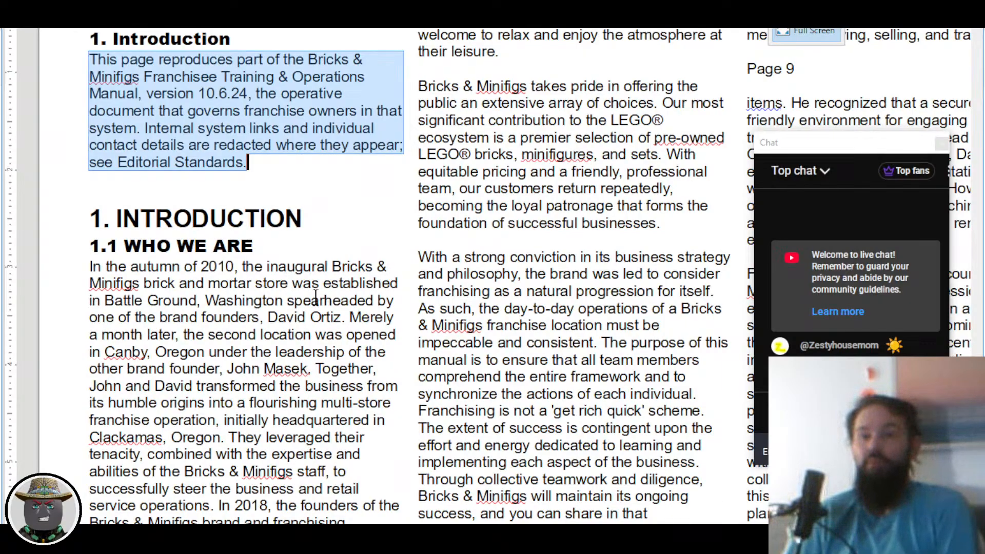
pyautogui.scroll(-3, 316, 284)
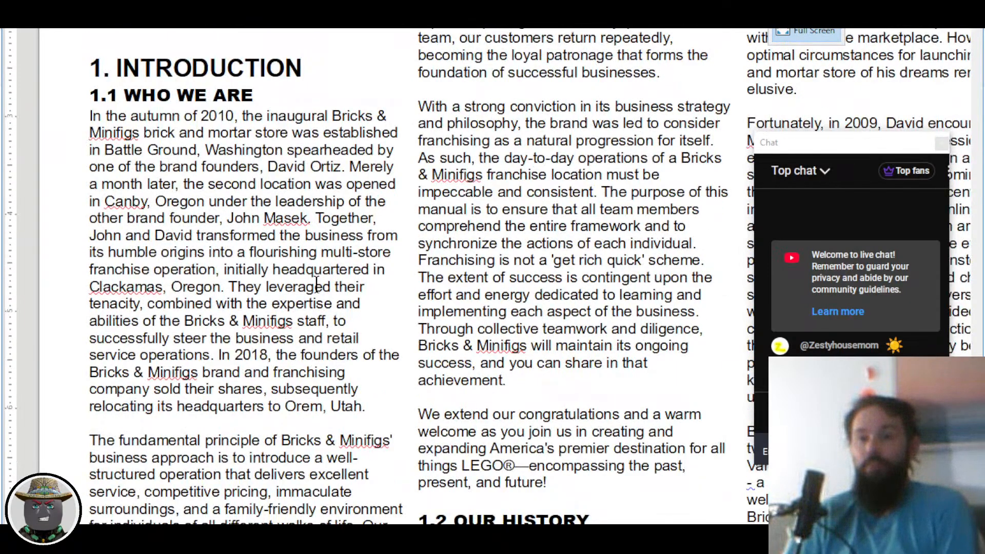
pyautogui.scroll(-2, 317, 284)
pyautogui.scroll(4, 316, 284)
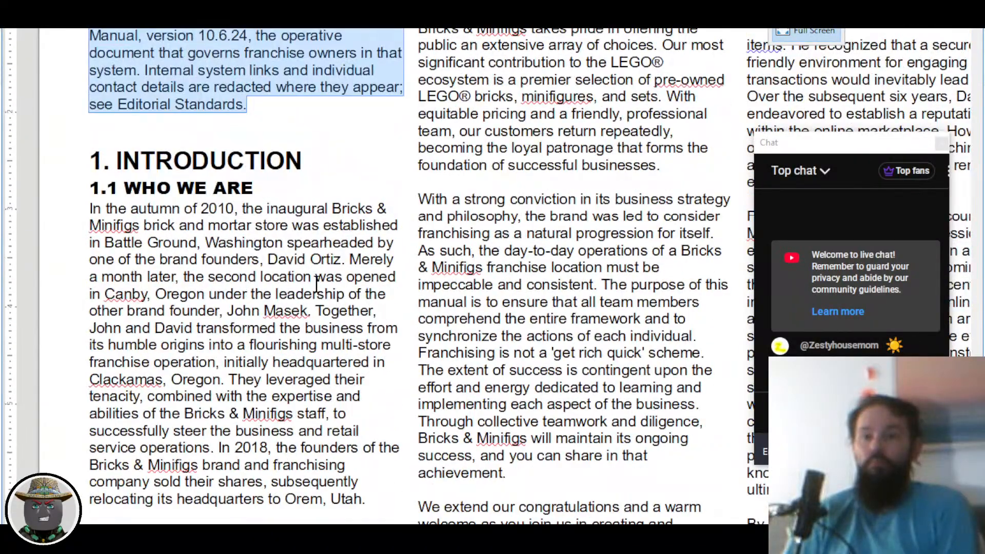
pyautogui.scroll(-2, 317, 284)
pyautogui.scroll(3, 317, 284)
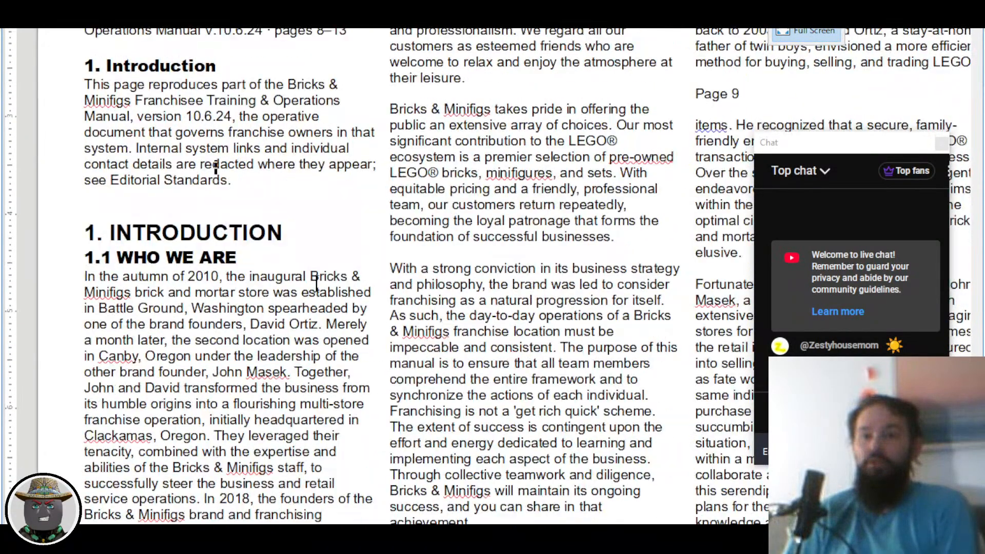
pyautogui.scroll(-1, 317, 283)
pyautogui.click(310, 283)
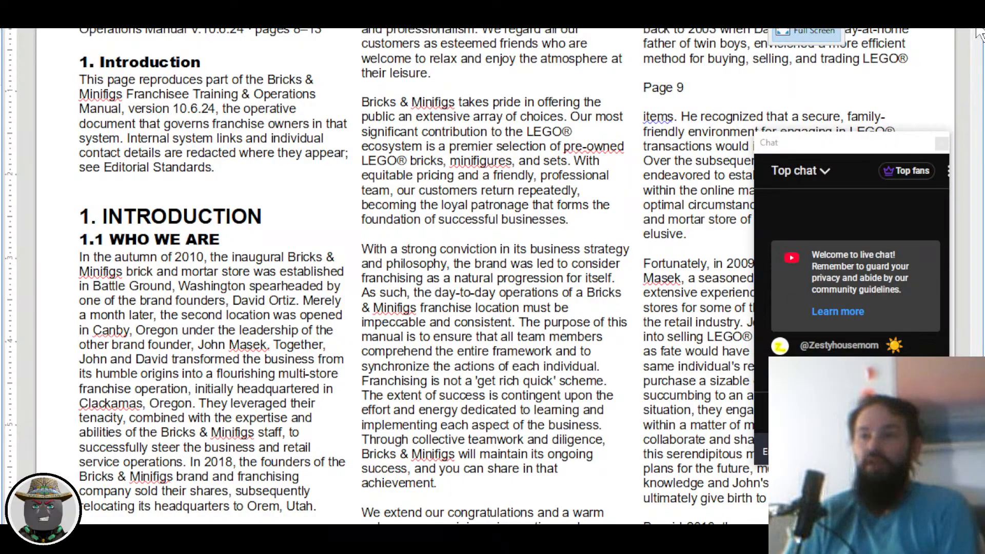
pyautogui.moveTo(977, 31); pyautogui.dragTo(984, 270)
pyautogui.moveTo(977, 125); pyautogui.dragTo(978, 443)
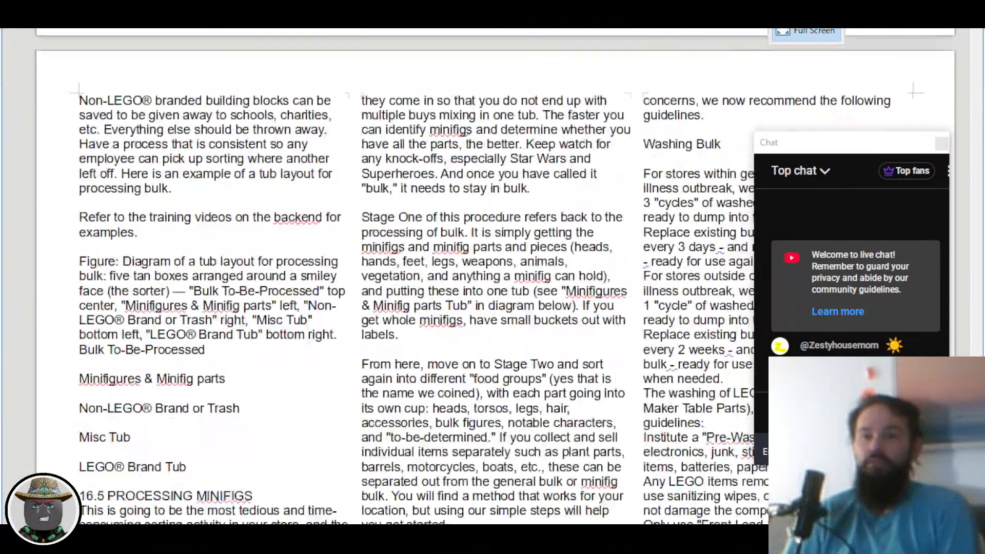
pyautogui.scroll(-8, 499, 366)
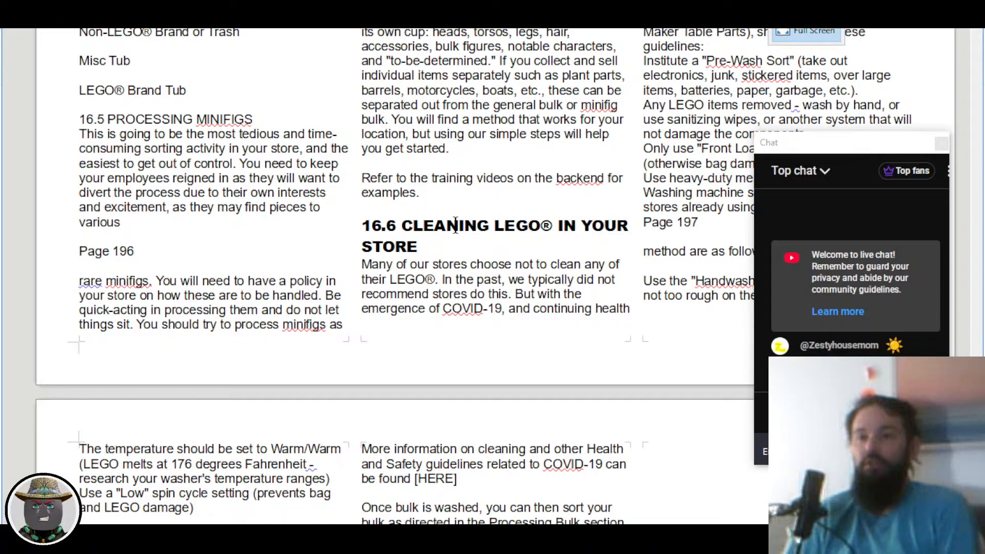
pyautogui.scroll(-5, 558, 311)
pyautogui.scroll(2, 558, 311)
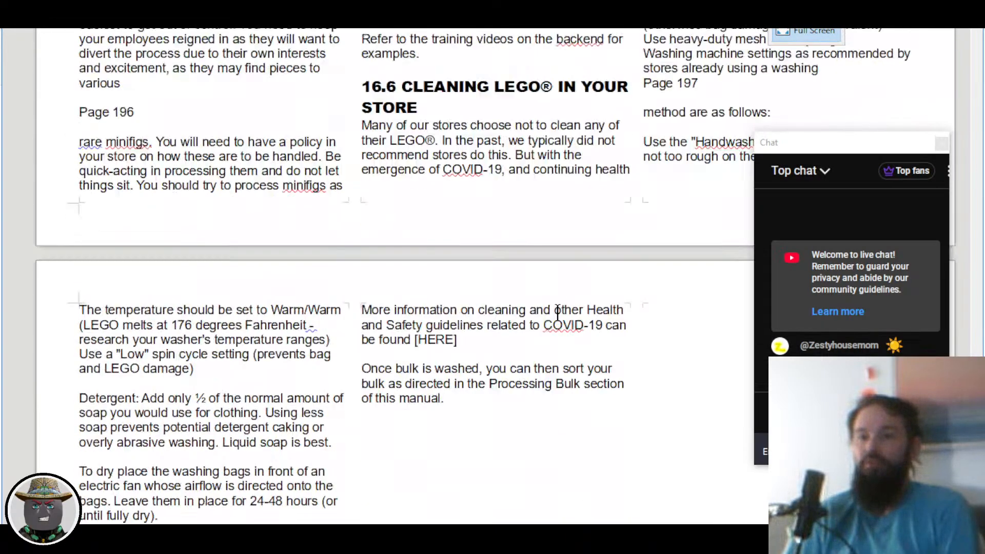
pyautogui.scroll(7, 558, 310)
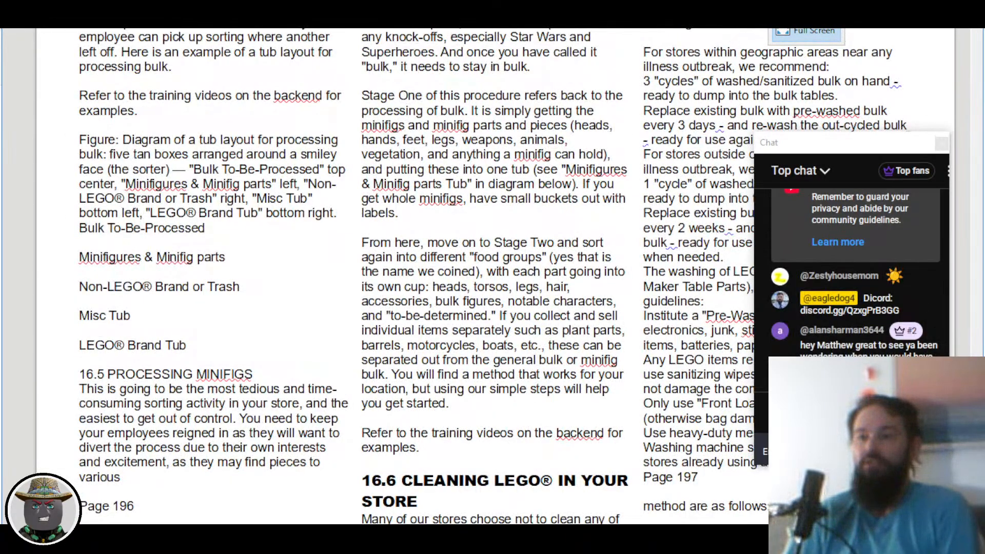
pyautogui.scroll(20, 390, 277)
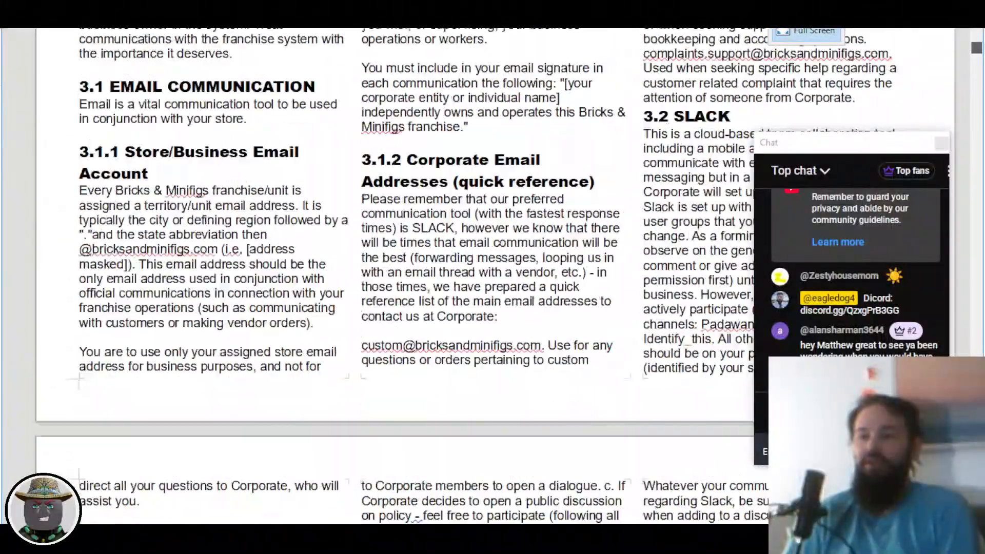
pyautogui.scroll(10, 309, 355)
pyautogui.moveTo(870, 148); pyautogui.dragTo(834, 133)
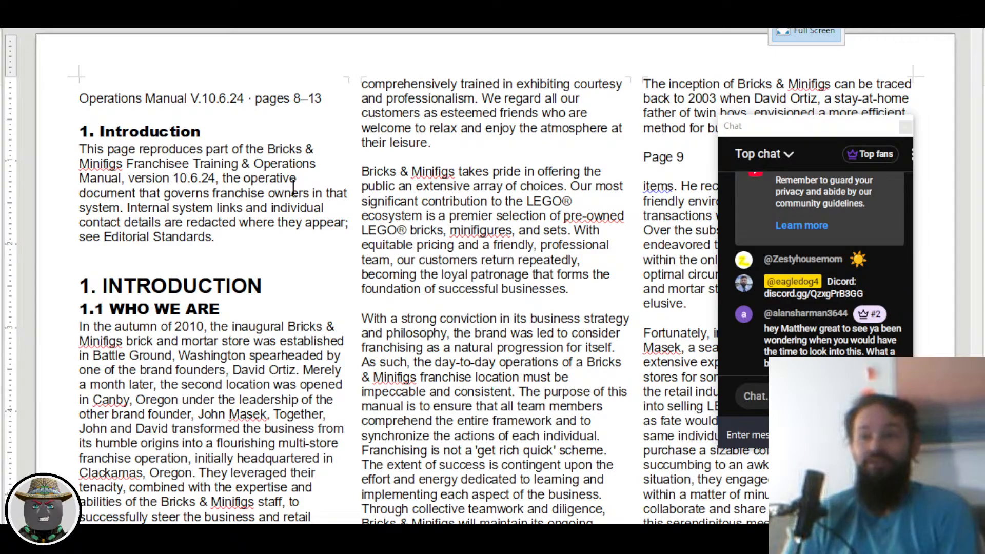
# Step: Scroll and zoom so the 10.6.24 reproduction note and 1. INTRODUCTION heading fill the view
pyautogui.scroll(-1, 257, 165)
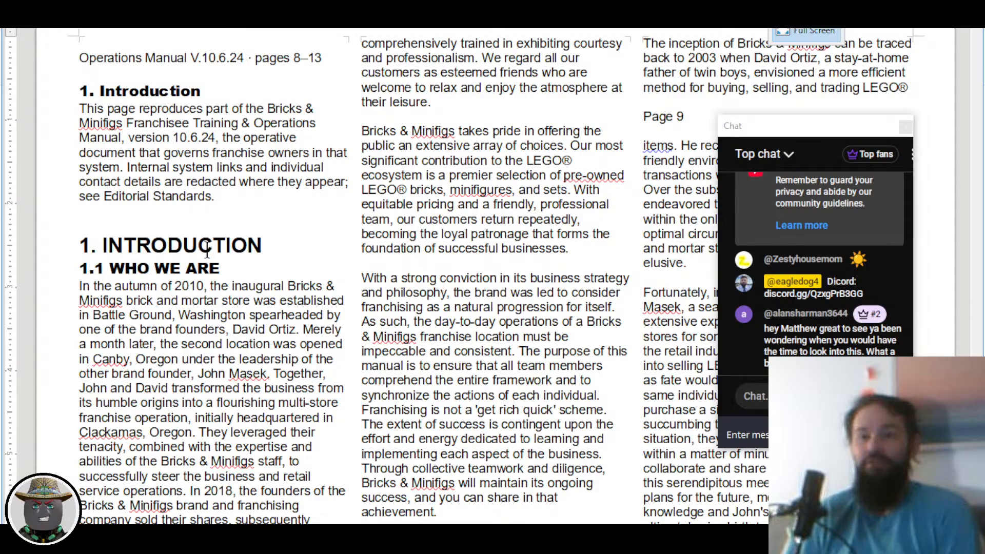
pyautogui.scroll(2, 209, 250)
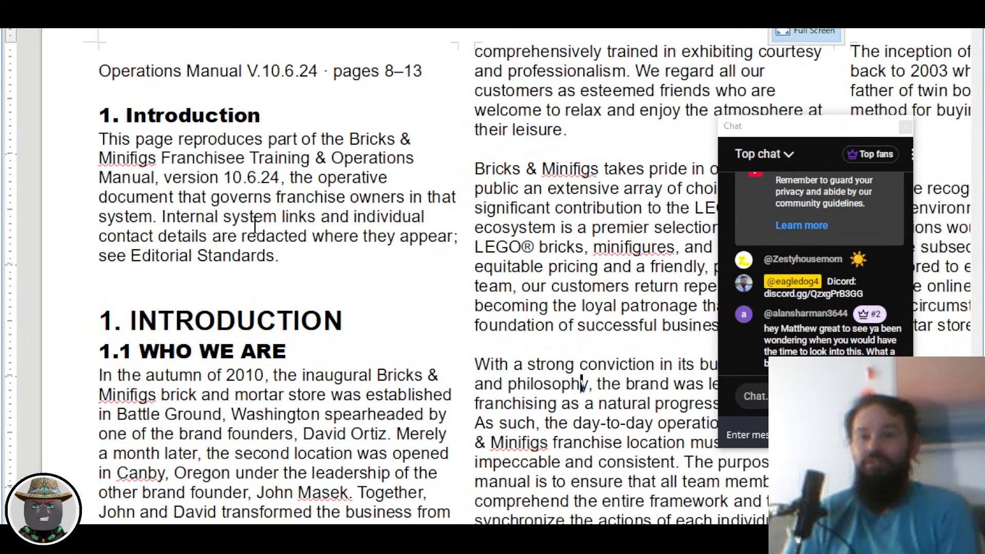
pyautogui.scroll(-3, 255, 224)
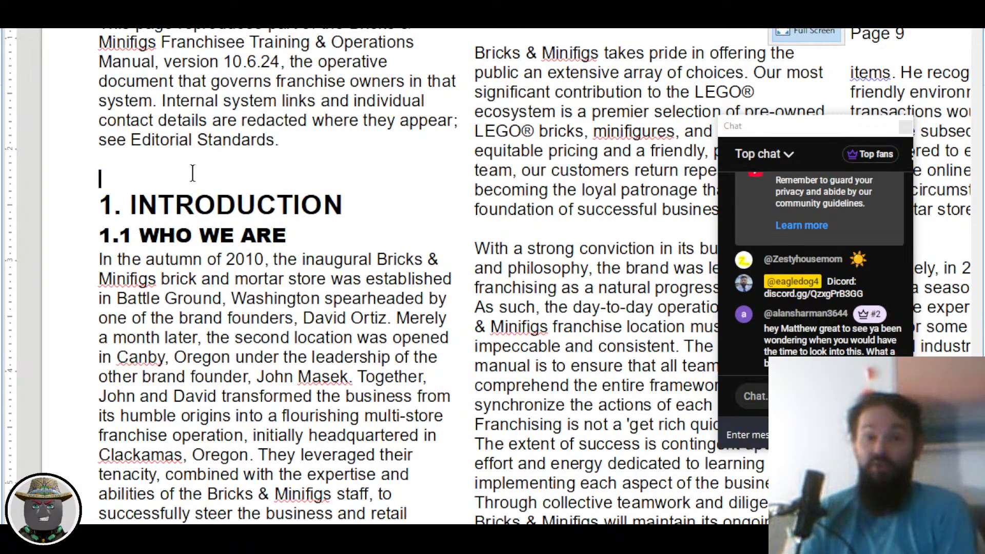
# Step: Show formatting marks and delete one blank paragraph above the 1. INTRODUCTION heading
pyautogui.hotkey('ctrl', 'F10')
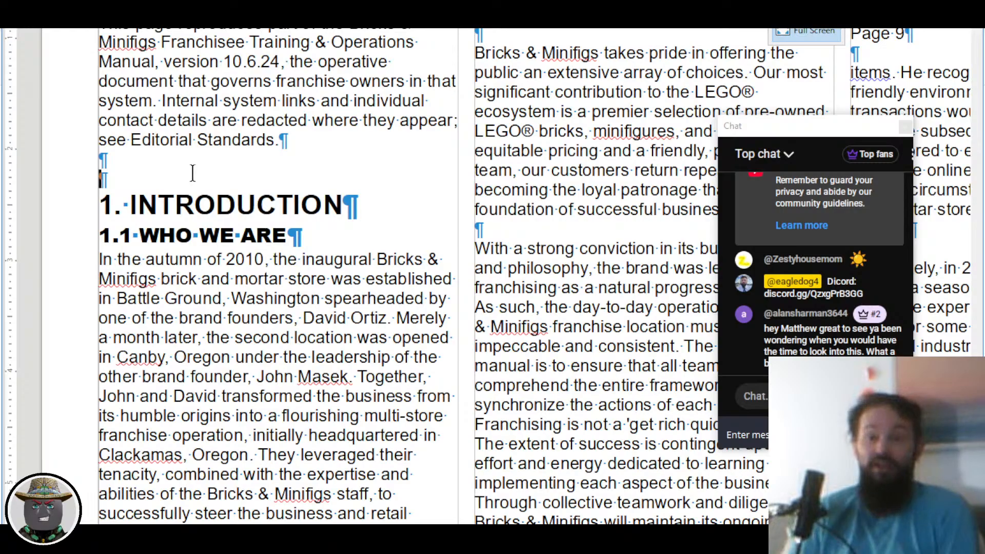
pyautogui.hotkey('ctrl', 'F10')
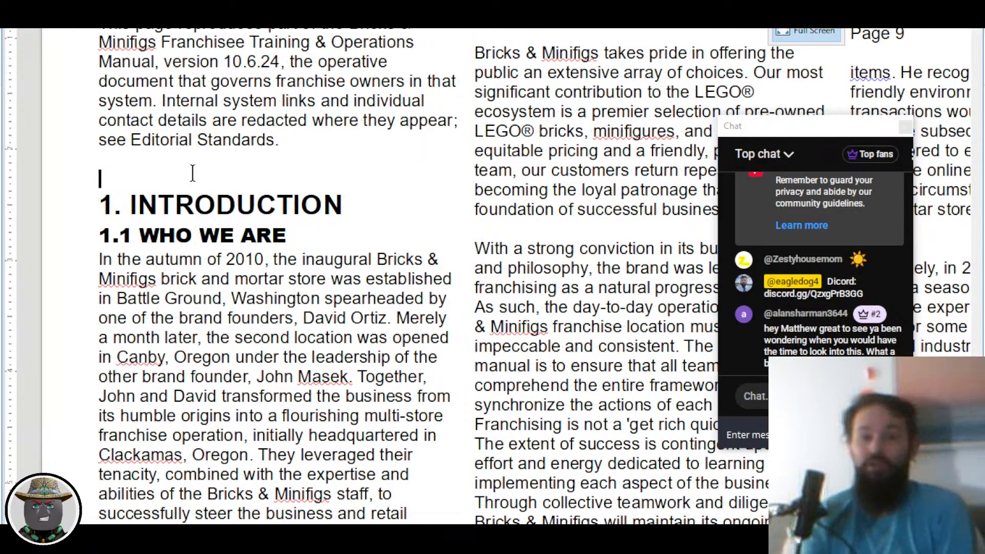
pyautogui.hotkey('ctrl', 'F10')
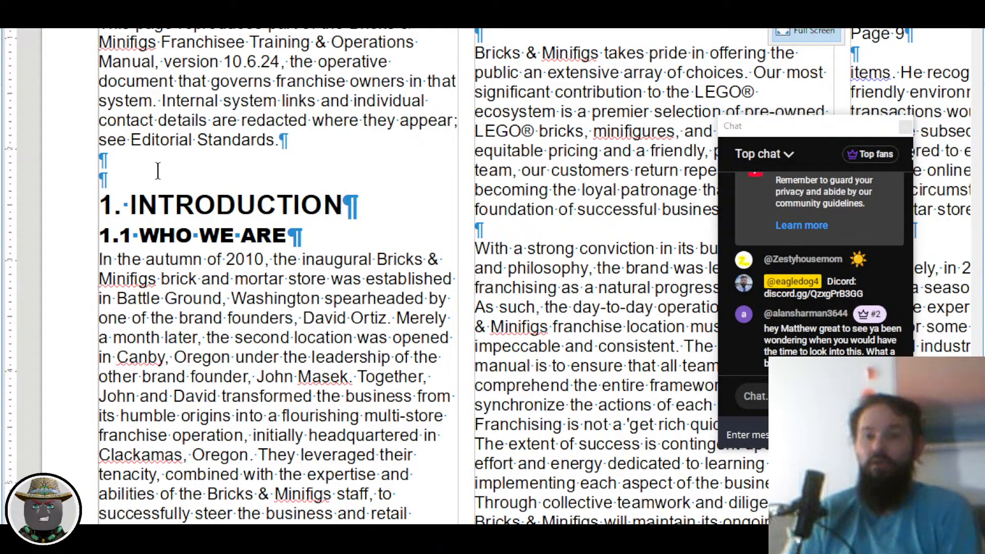
pyautogui.scroll(1, 175, 174)
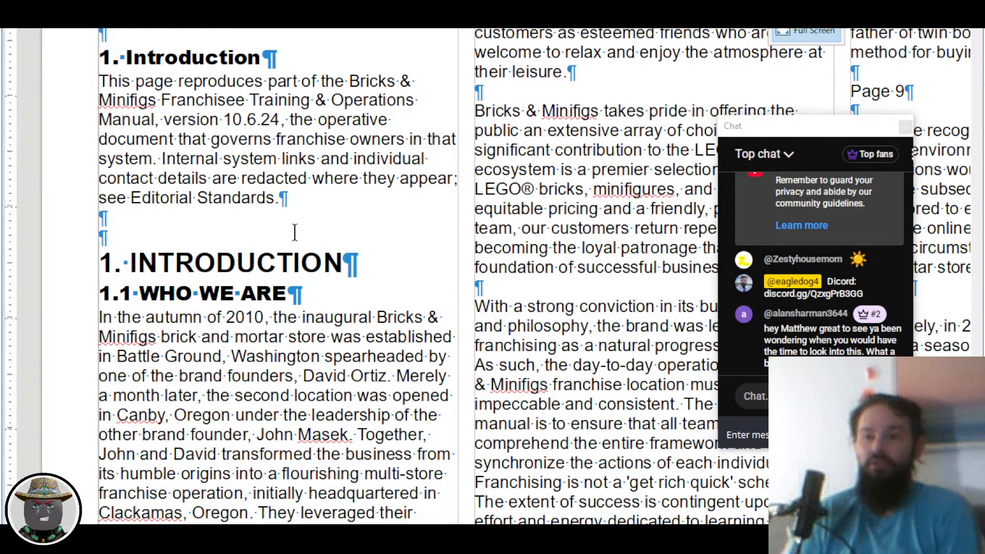
pyautogui.press('Delete')
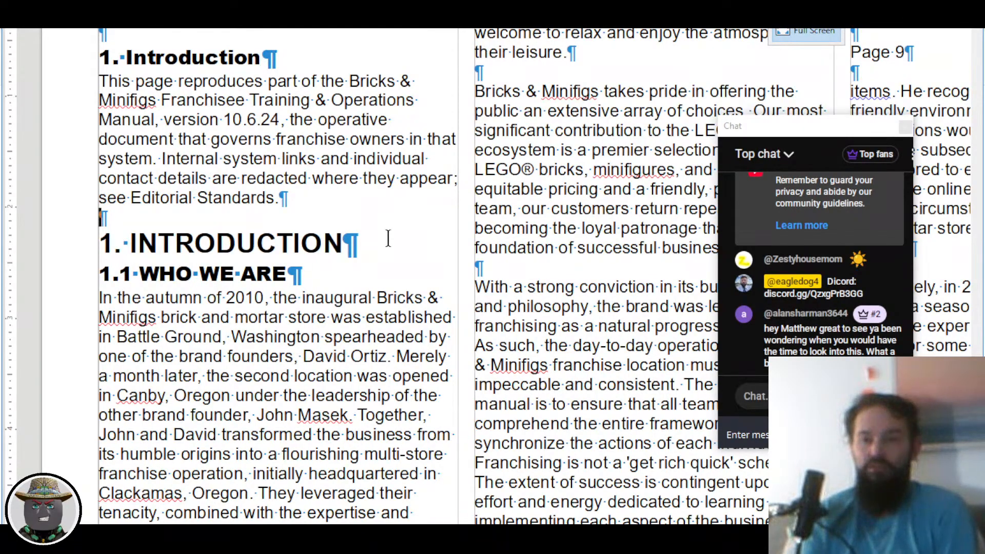
# Step: Leave full screen, list Paragraph Styles in the sidebar, and delete the remaining blank paragraph
pyautogui.hotkey('ctrl', 'shift', 'j')
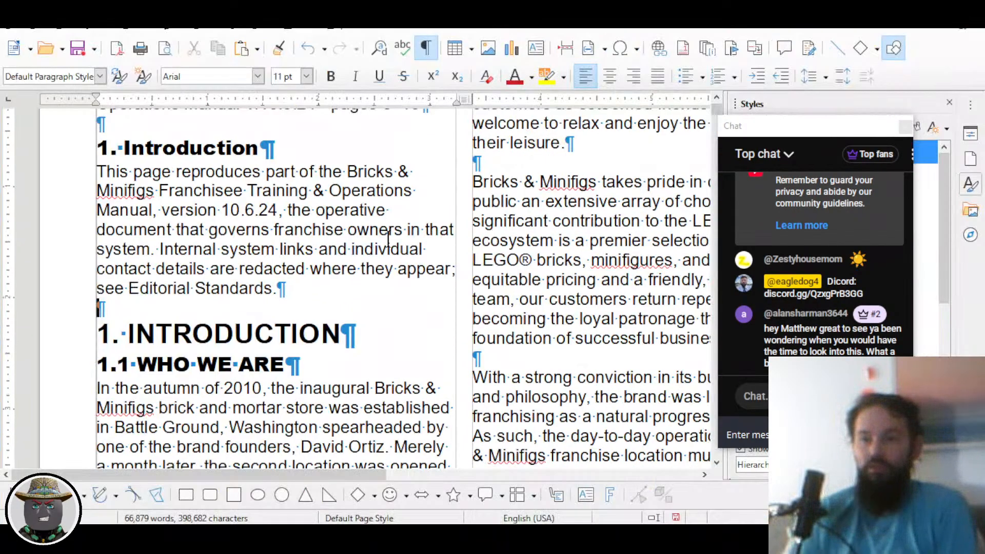
pyautogui.moveTo(775, 136); pyautogui.dragTo(842, 278)
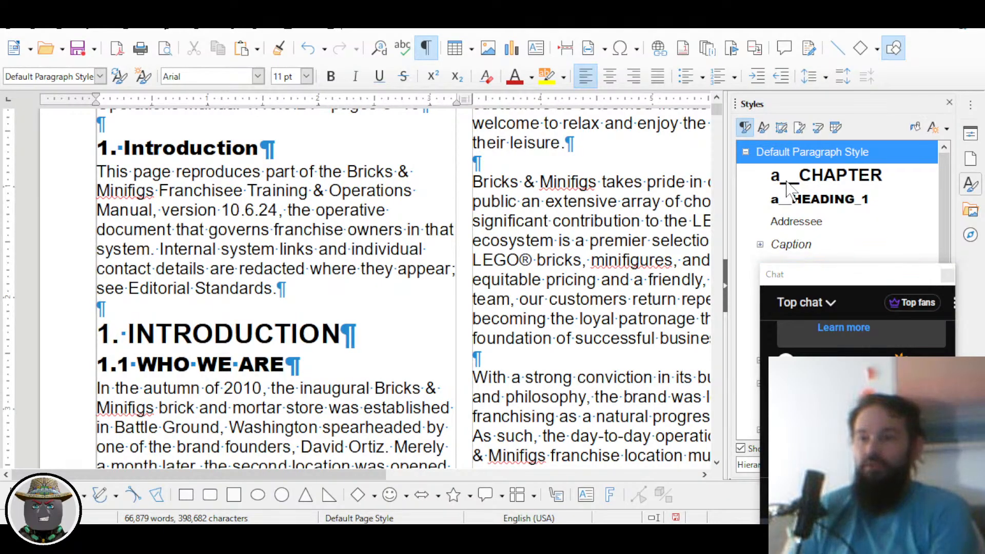
pyautogui.click(636, 201)
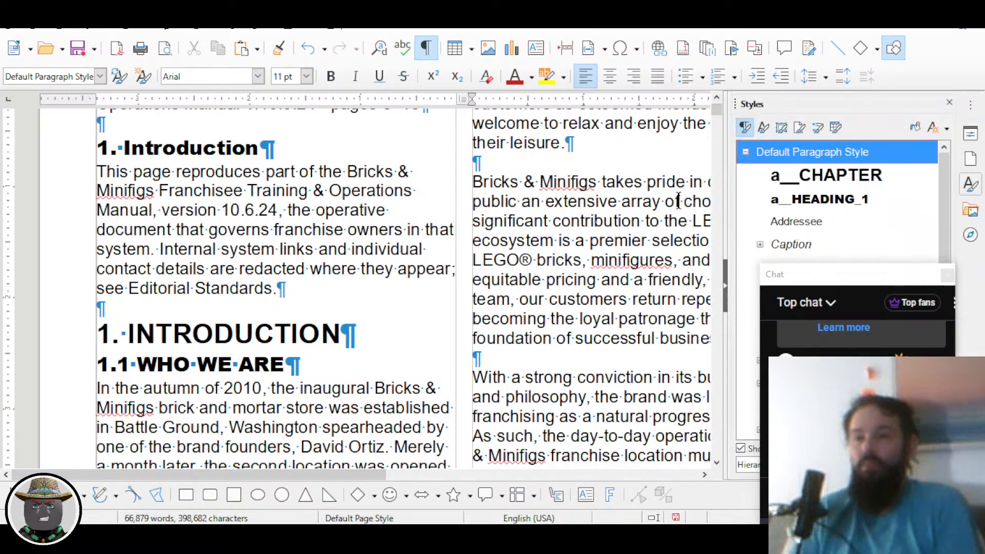
pyautogui.click(782, 128)
pyautogui.click(798, 129)
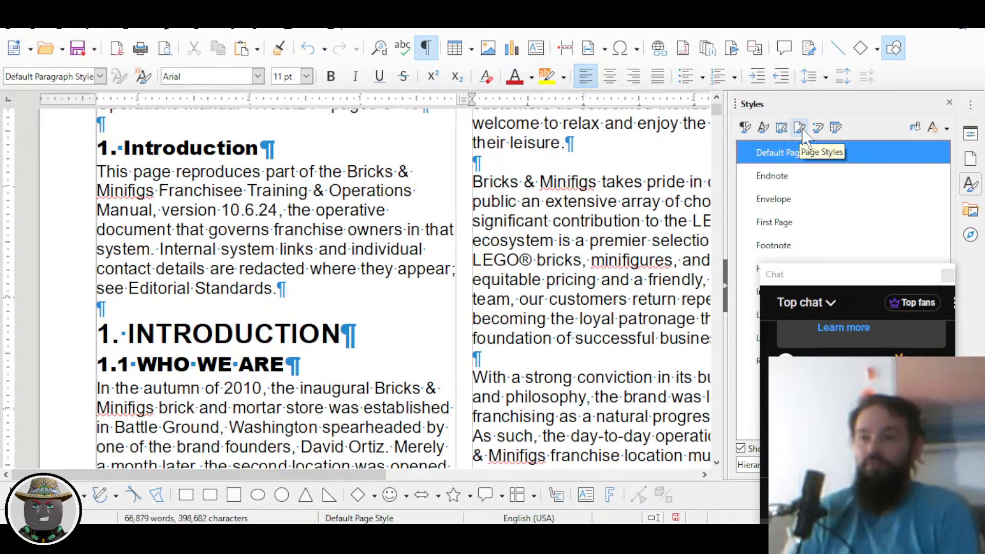
pyautogui.click(763, 129)
pyautogui.click(745, 129)
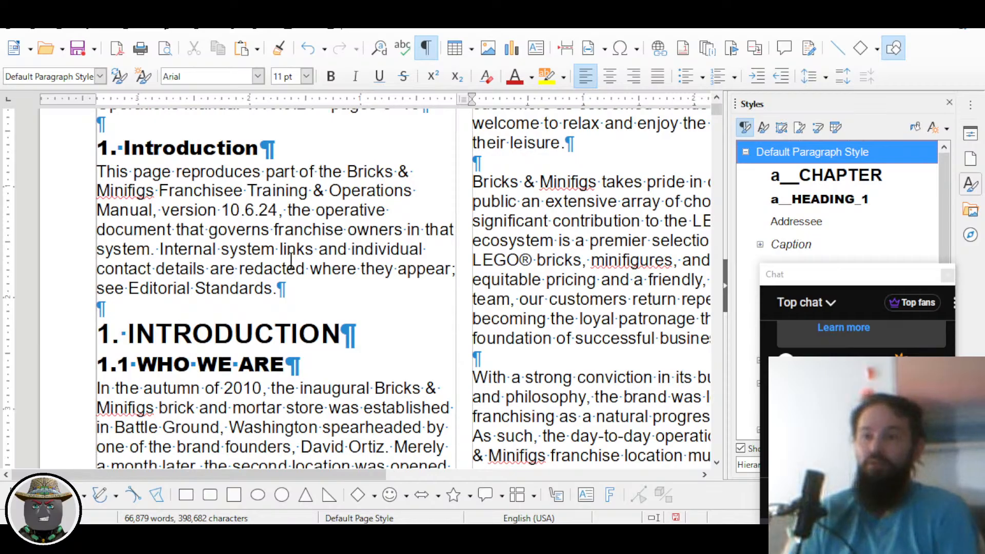
pyautogui.click(291, 290)
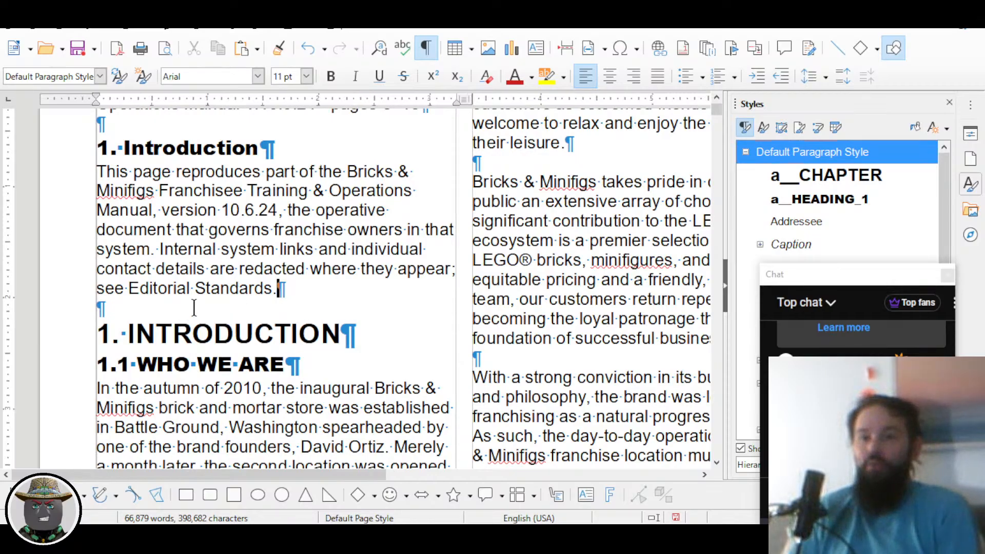
pyautogui.press('Delete')
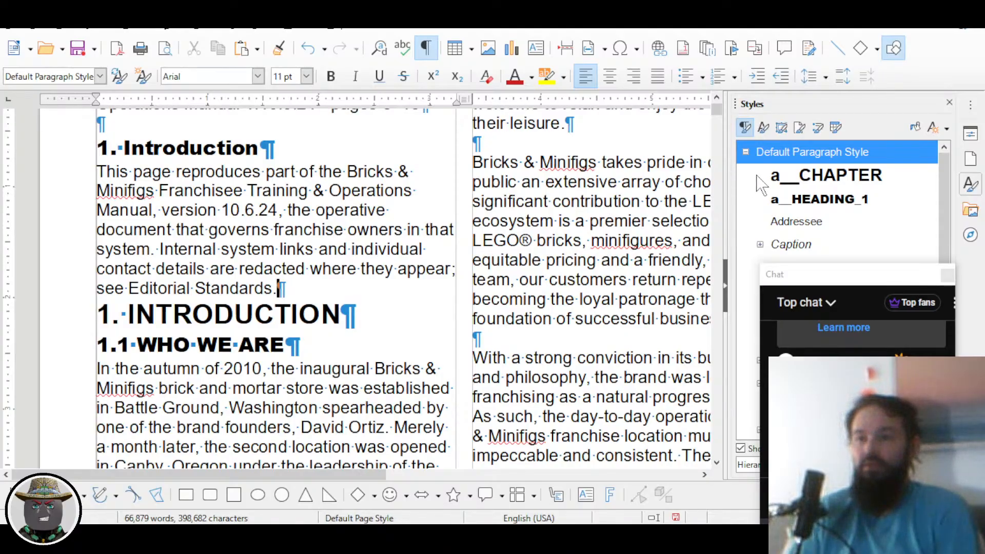
# Step: Modify Default Paragraph Style, setting Below paragraph spacing to 0.14" on Indents & Spacing
pyautogui.rightClick(785, 154)
pyautogui.click(801, 180)
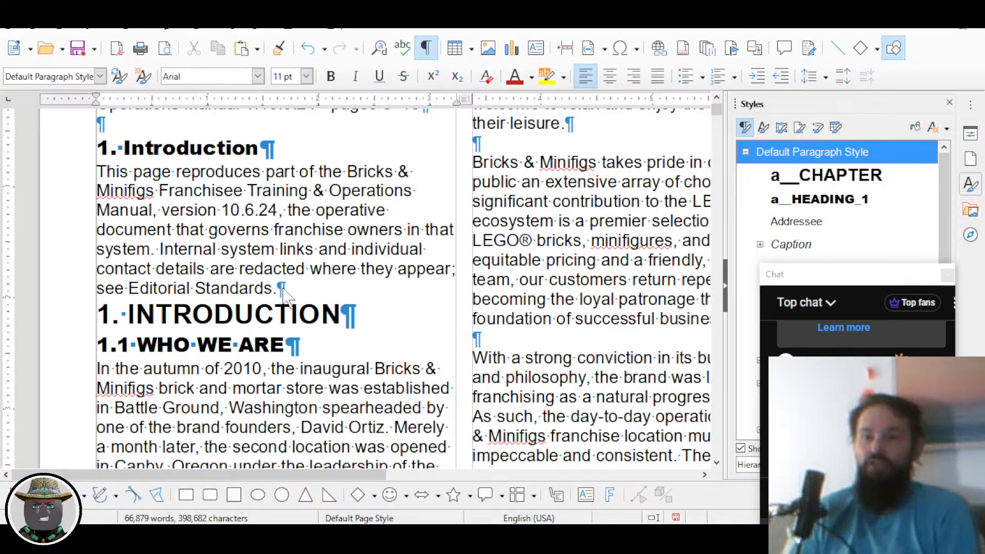
pyautogui.click(351, 94)
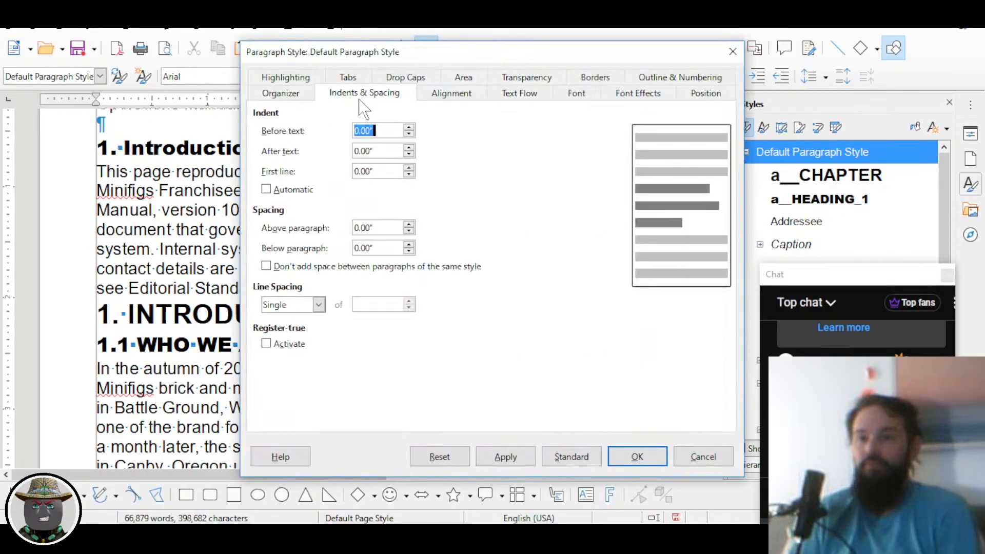
pyautogui.click(409, 245)
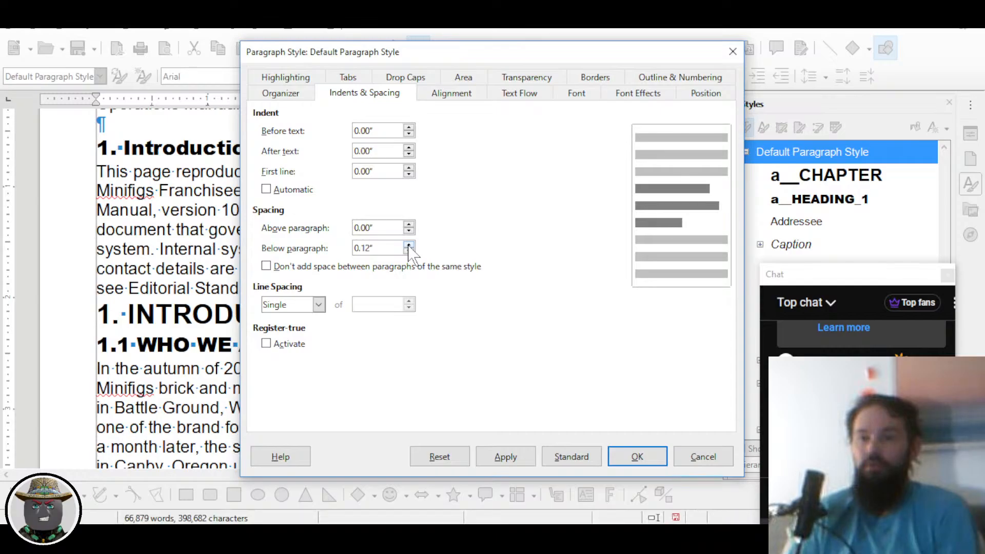
pyautogui.click(409, 245)
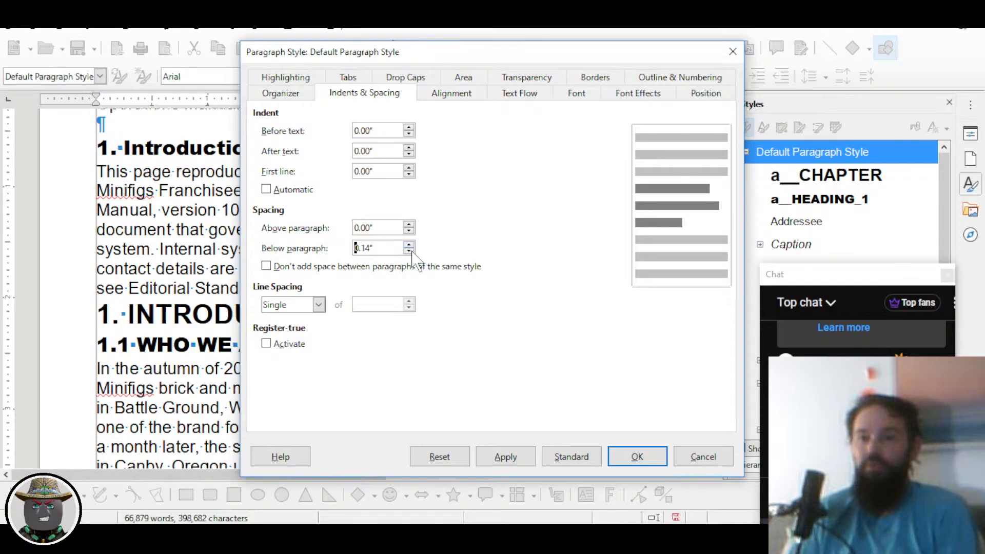
pyautogui.click(637, 464)
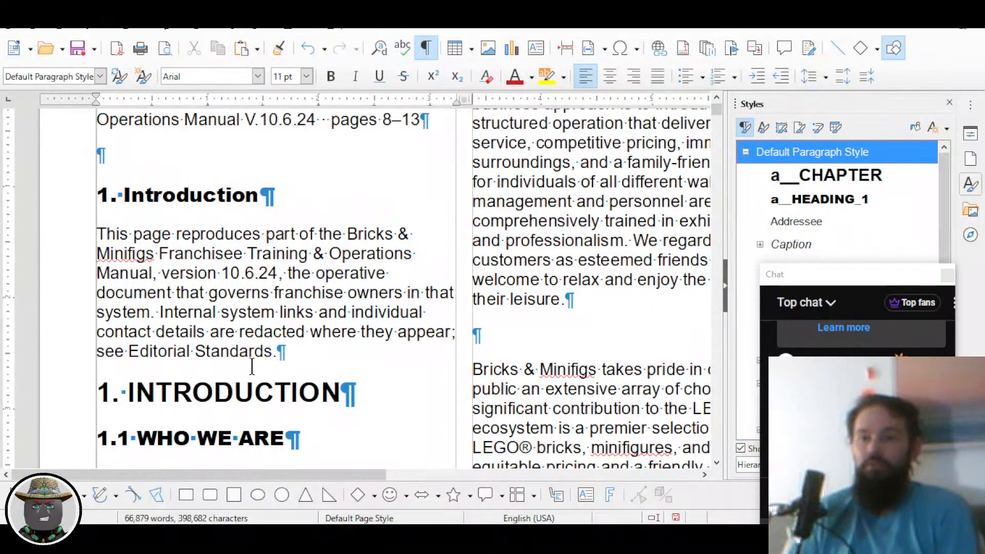
pyautogui.scroll(-3, 324, 328)
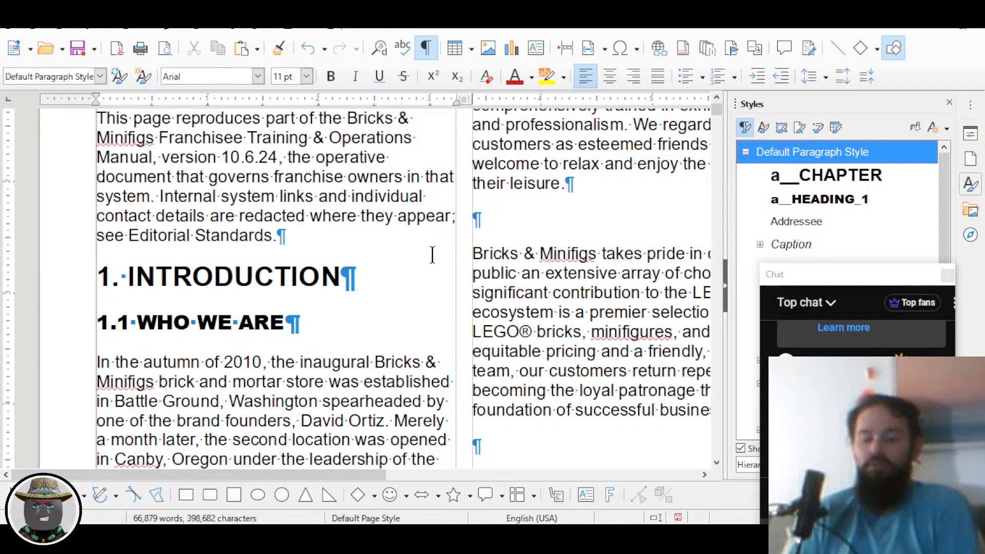
pyautogui.hotkey('ctrl', 'z')
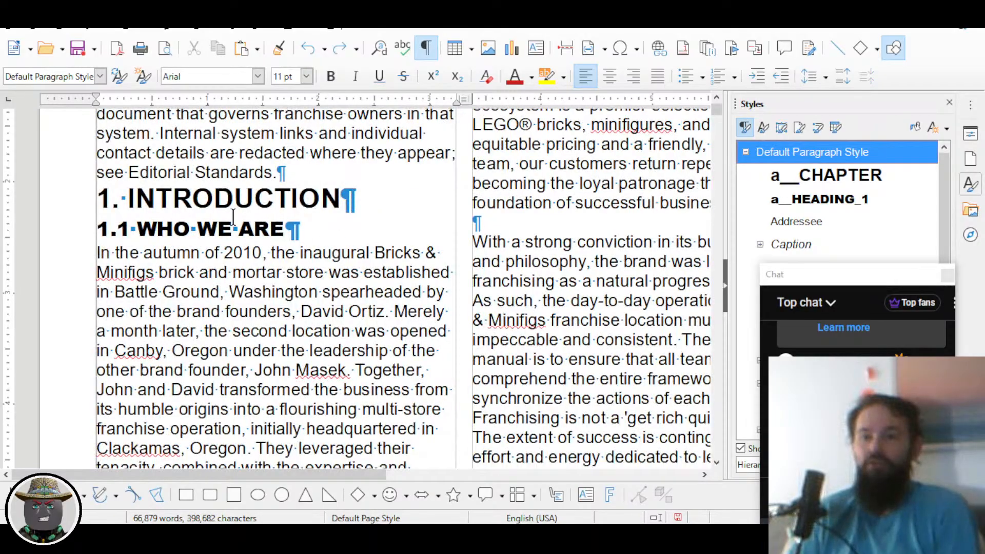
pyautogui.hotkey('ctrl', 'y')
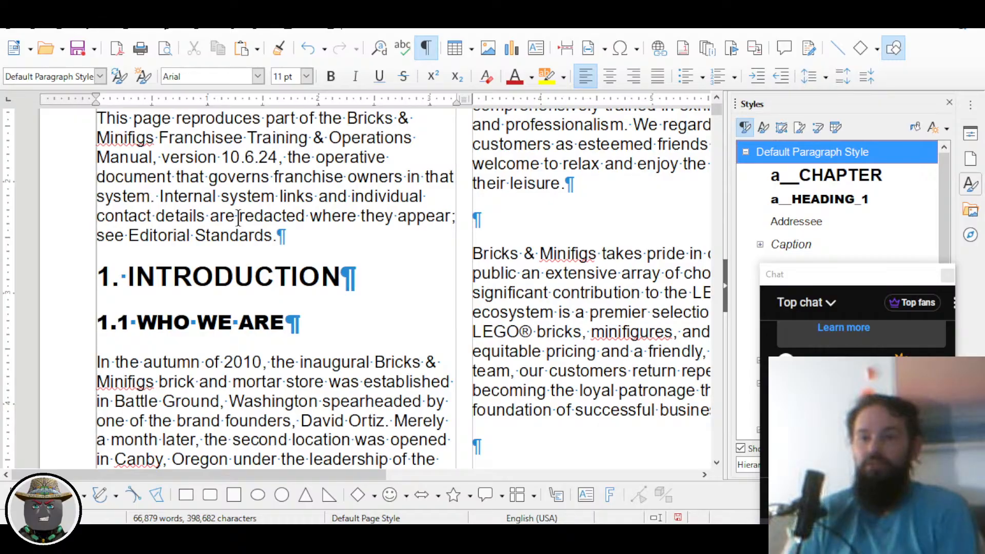
pyautogui.hotkey('ctrl', 'z')
pyautogui.hotkey('ctrl', 'y')
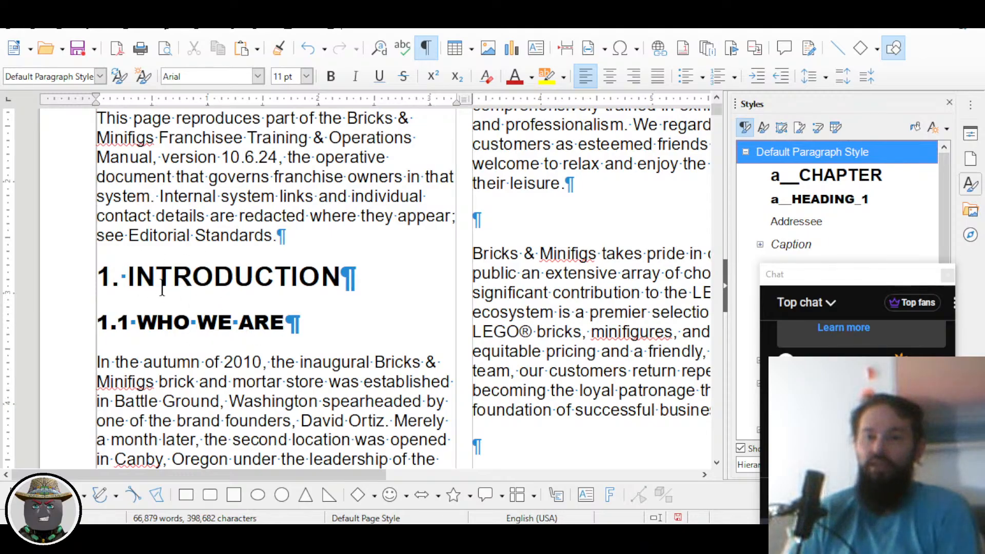
pyautogui.scroll(-1, 145, 287)
pyautogui.moveTo(111, 226); pyautogui.dragTo(307, 228)
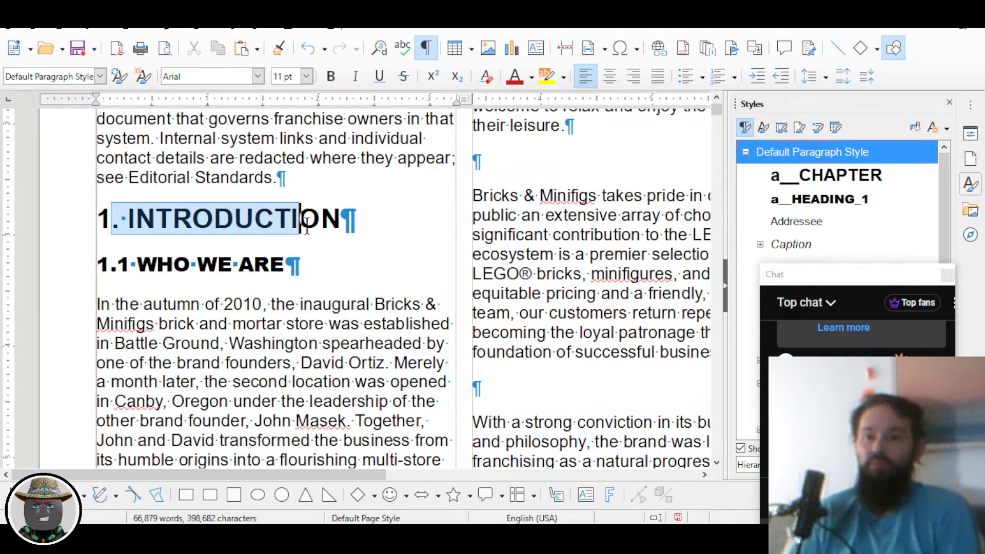
pyautogui.click(306, 229)
pyautogui.hotkey('ctrl', '1')
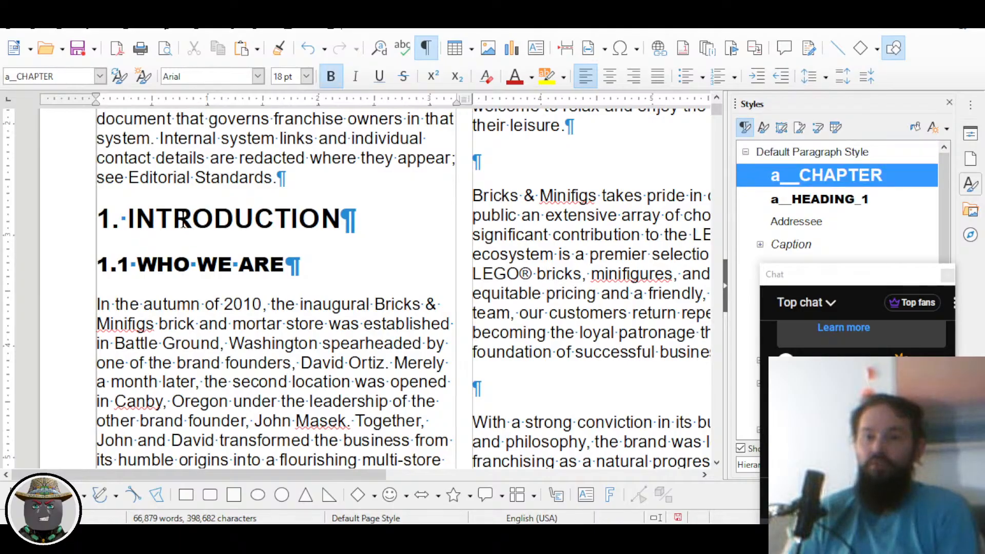
pyautogui.moveTo(135, 225); pyautogui.dragTo(321, 225)
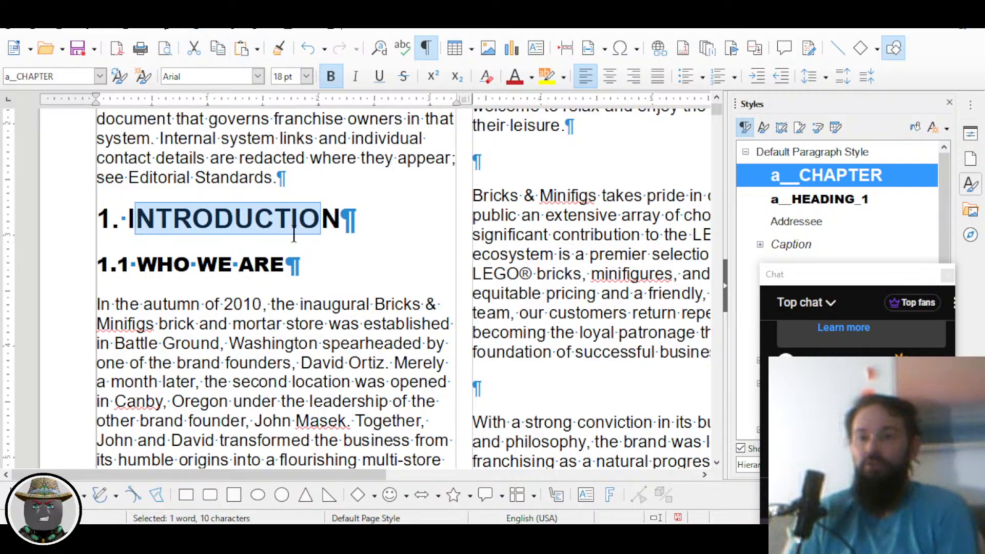
pyautogui.click(271, 263)
pyautogui.rightClick(831, 176)
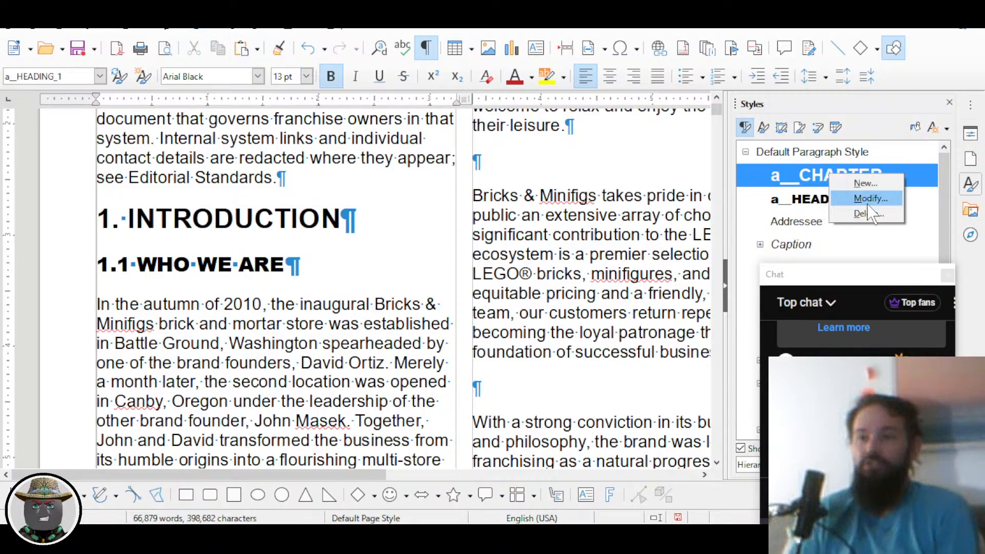
pyautogui.press('Escape')
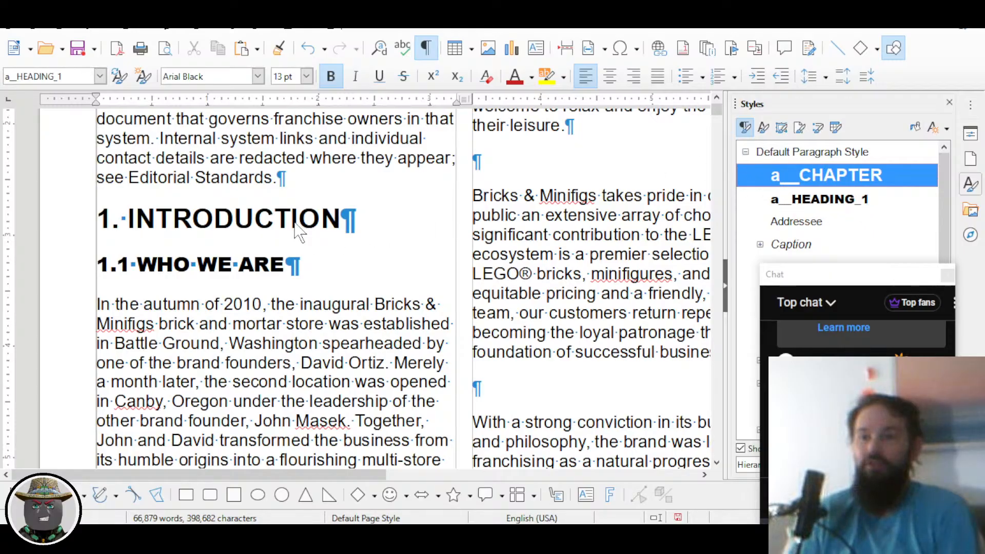
pyautogui.click(730, 53)
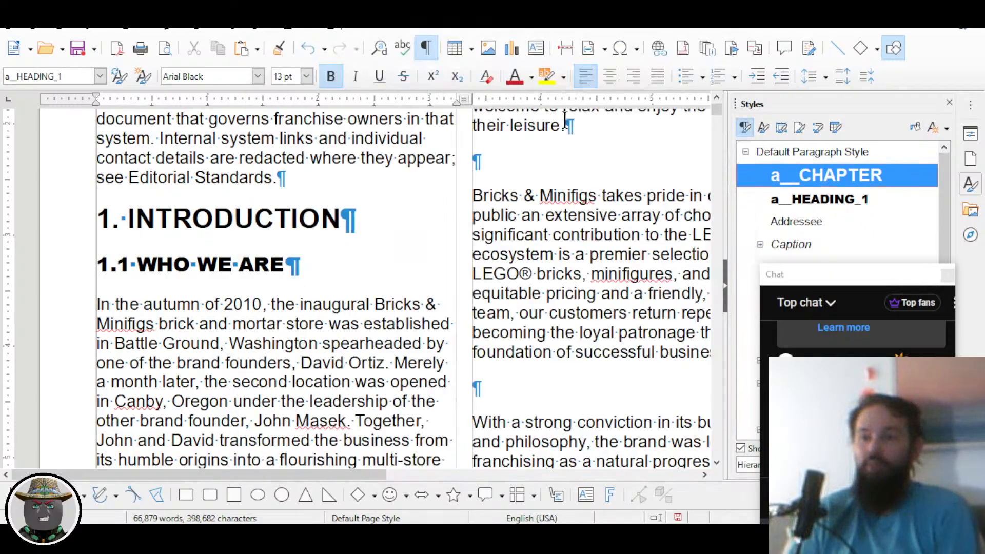
pyautogui.scroll(-1, 331, 256)
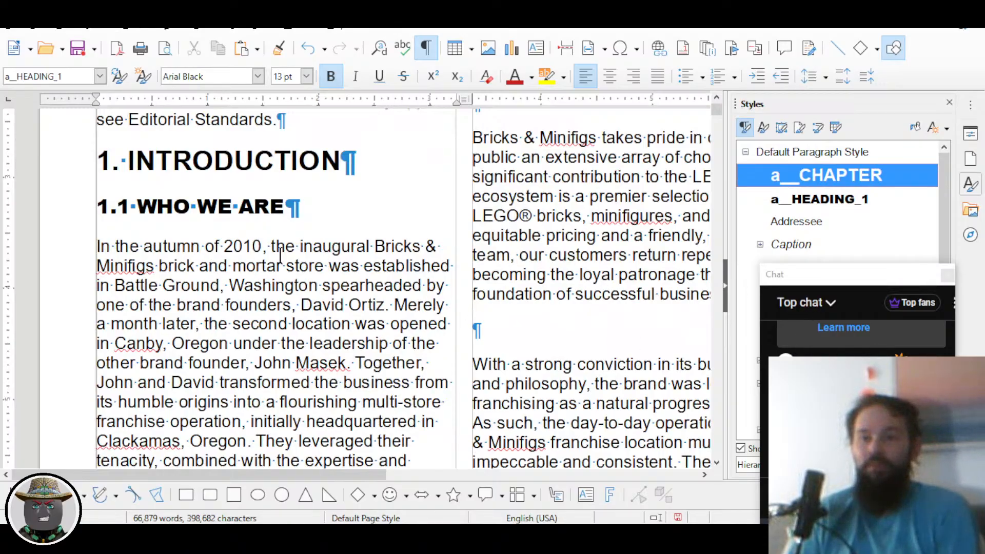
pyautogui.scroll(-2, 281, 254)
pyautogui.scroll(5, 190, 247)
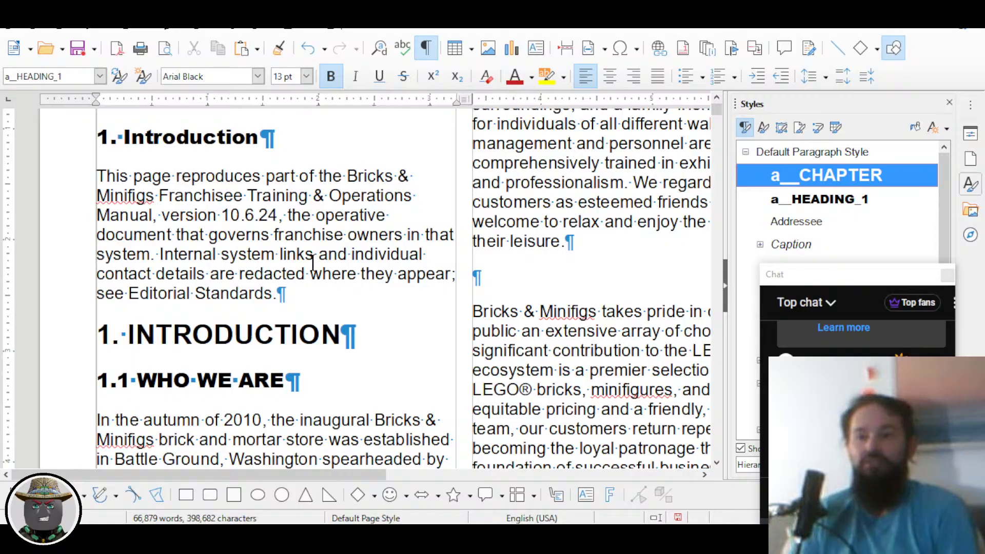
pyautogui.scroll(-3, 264, 316)
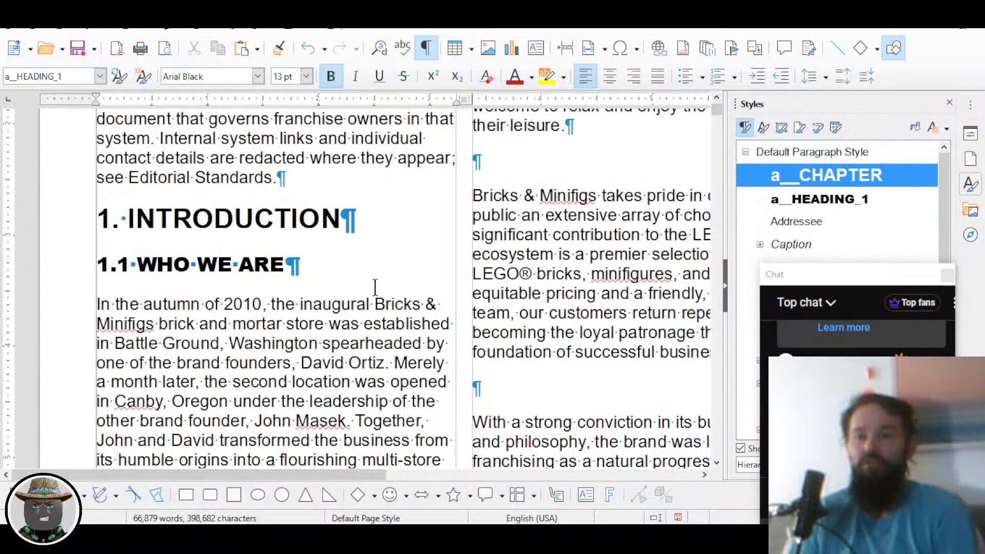
pyautogui.scroll(-3, 375, 287)
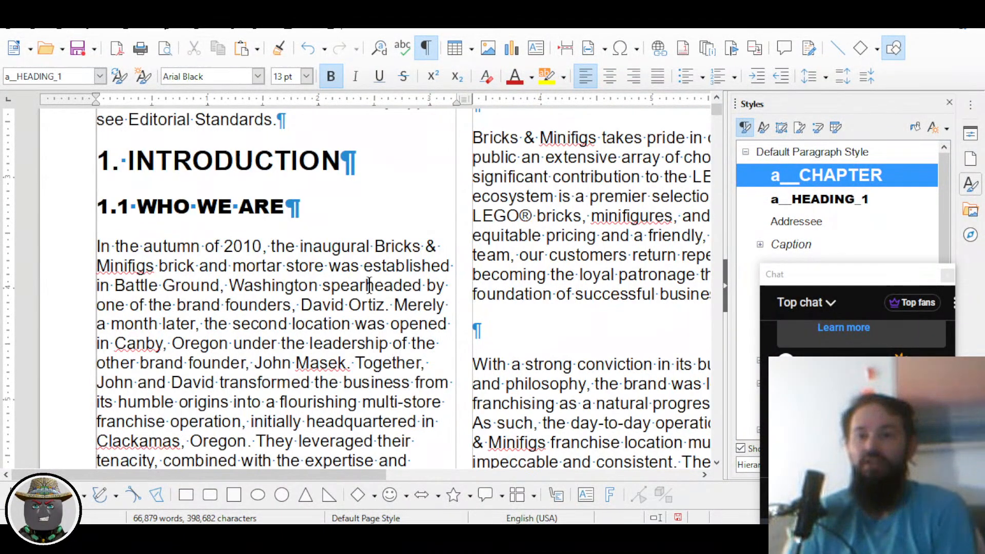
pyautogui.scroll(2, 370, 291)
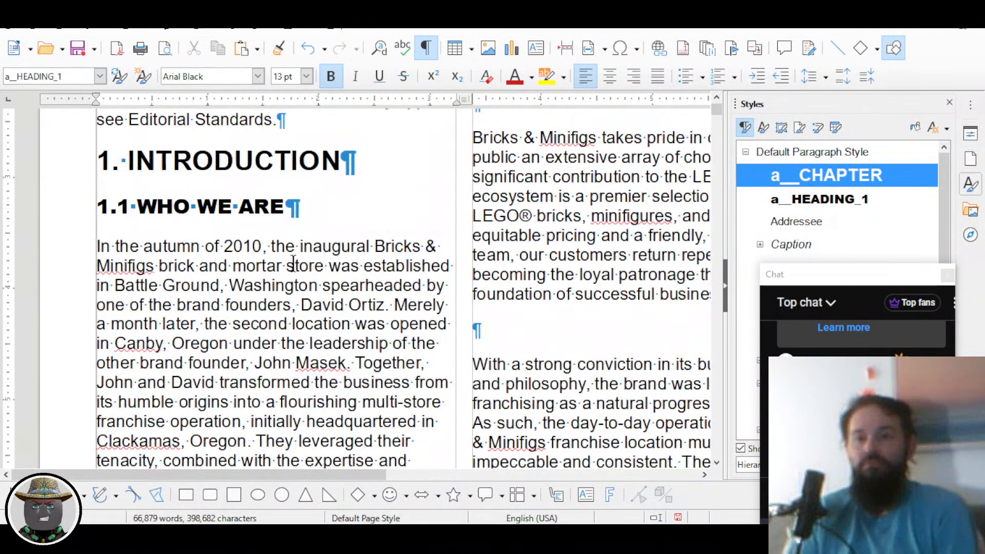
pyautogui.scroll(2, 240, 238)
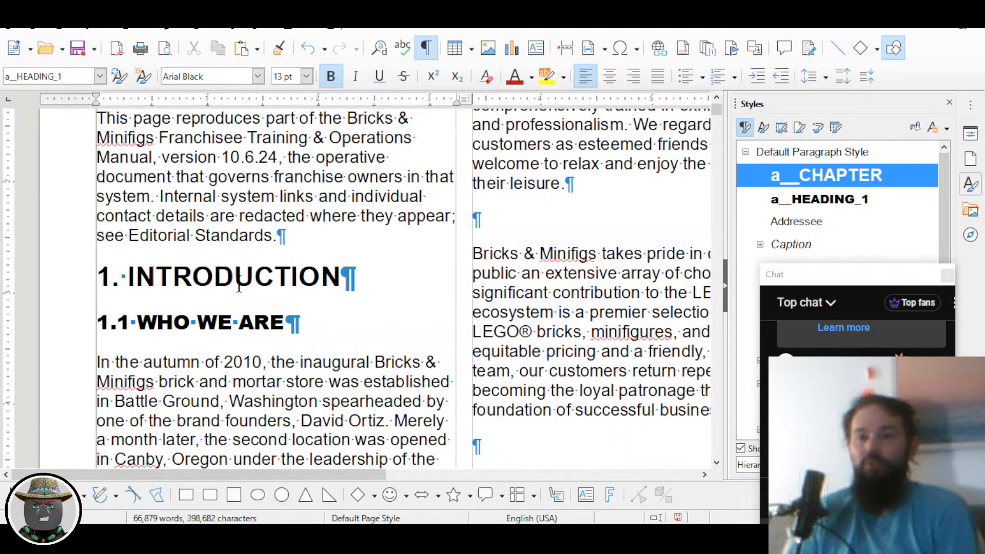
pyautogui.scroll(-2, 238, 287)
pyautogui.scroll(-4, 229, 246)
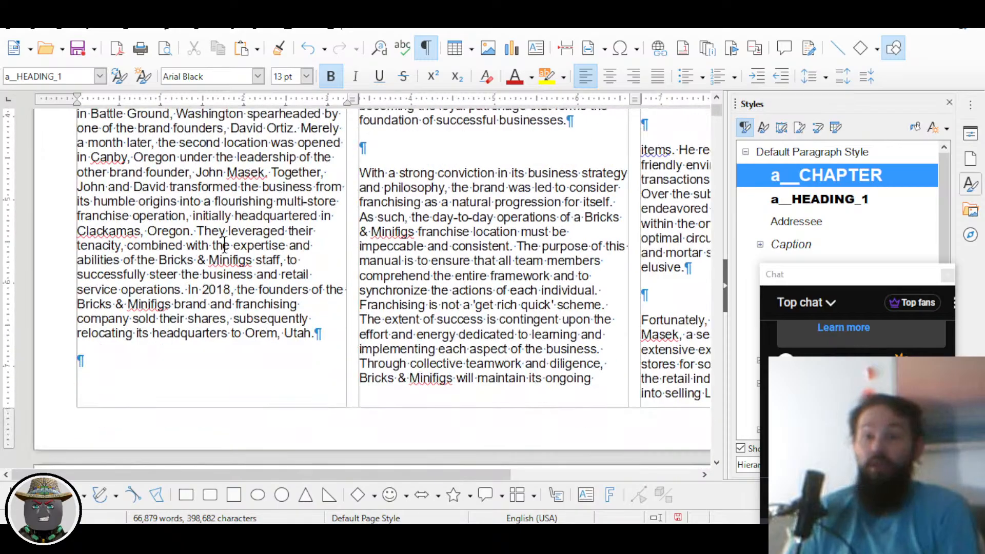
# Step: Delete the five blank paragraphs from below 'Orem, Utah.' down to above 1.2 OUR HISTORY
pyautogui.click(128, 363)
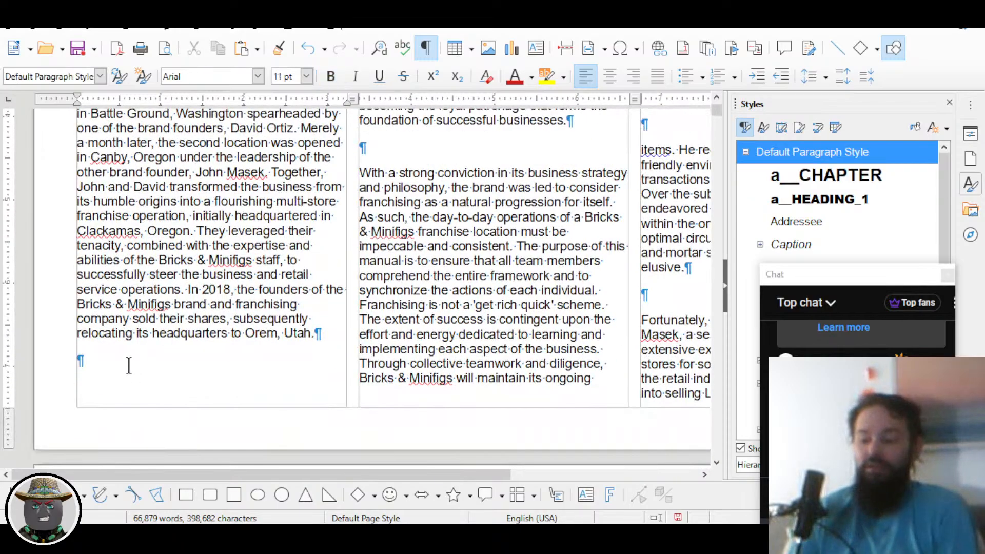
pyautogui.press('Delete')
pyautogui.hotkey('ctrl', 'Down')
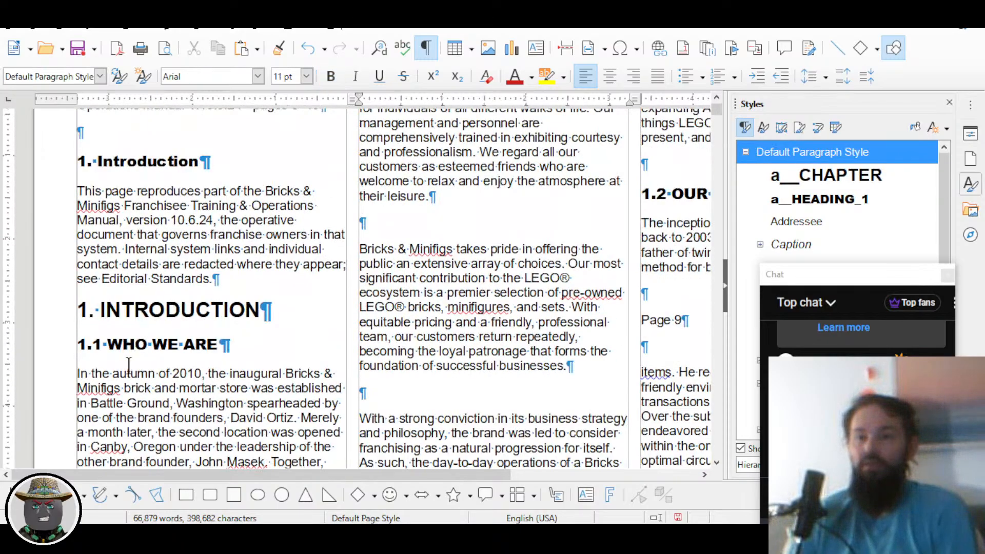
pyautogui.press('Delete')
pyautogui.hotkey('ctrl', 'Down')
pyautogui.press('Delete')
pyautogui.hotkey('ctrl', 'Down')
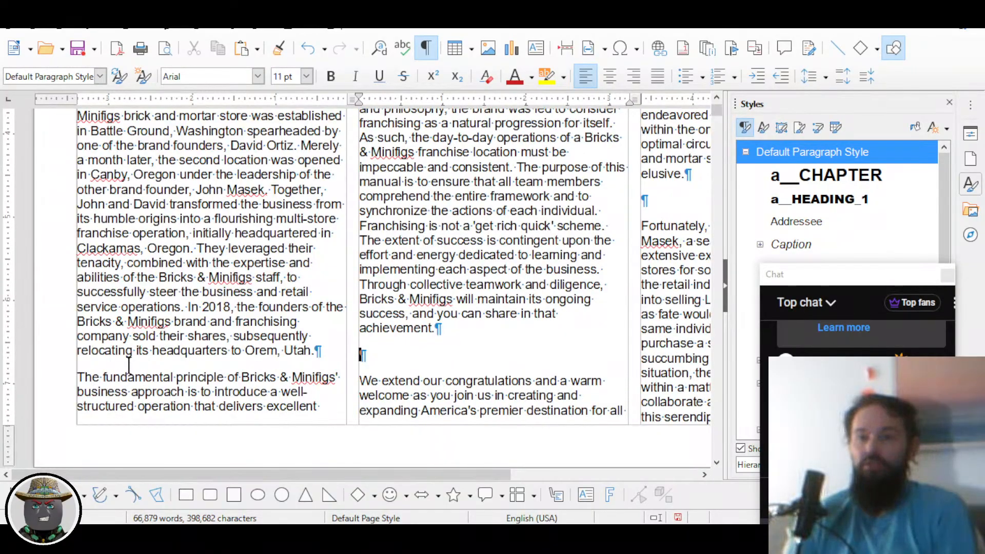
pyautogui.press('Delete')
pyautogui.hotkey('ctrl', 'Down')
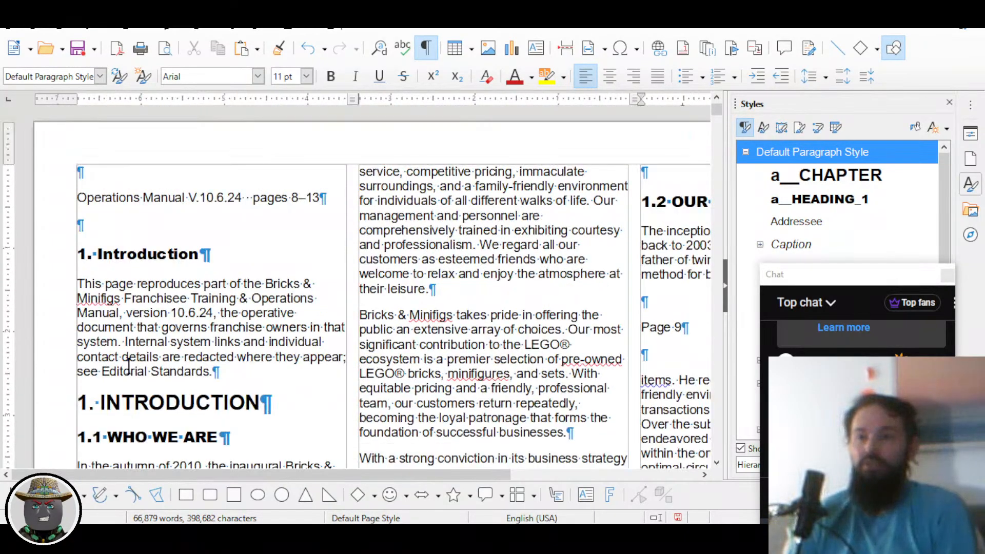
pyautogui.press('Delete')
pyautogui.press('Delete')
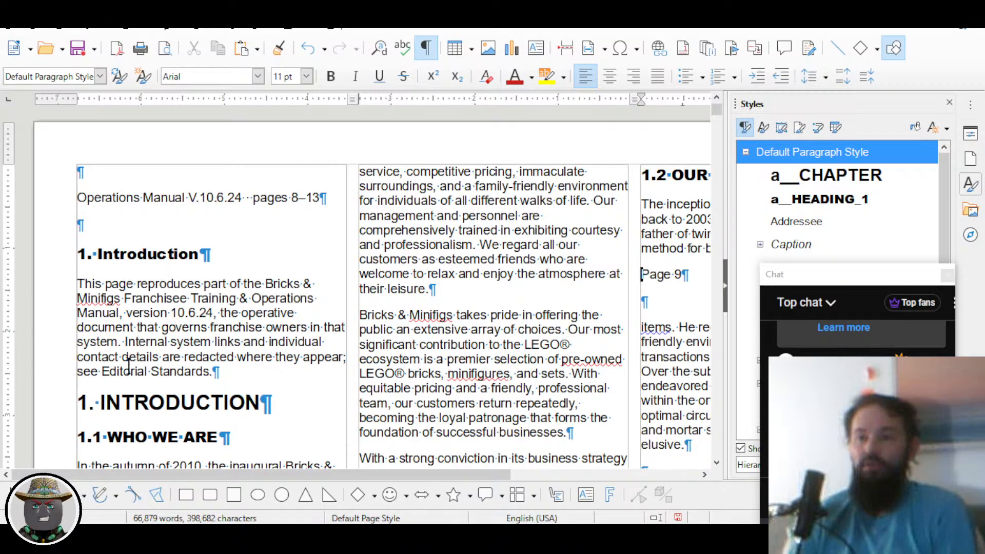
# Step: Select and delete the stray 'Page 9' line in 1.2 OUR HISTORY
pyautogui.hotkey('shift', 'Down')
pyautogui.hotkey('shift', 'Down')
pyautogui.hotkey('shift', 'Up')
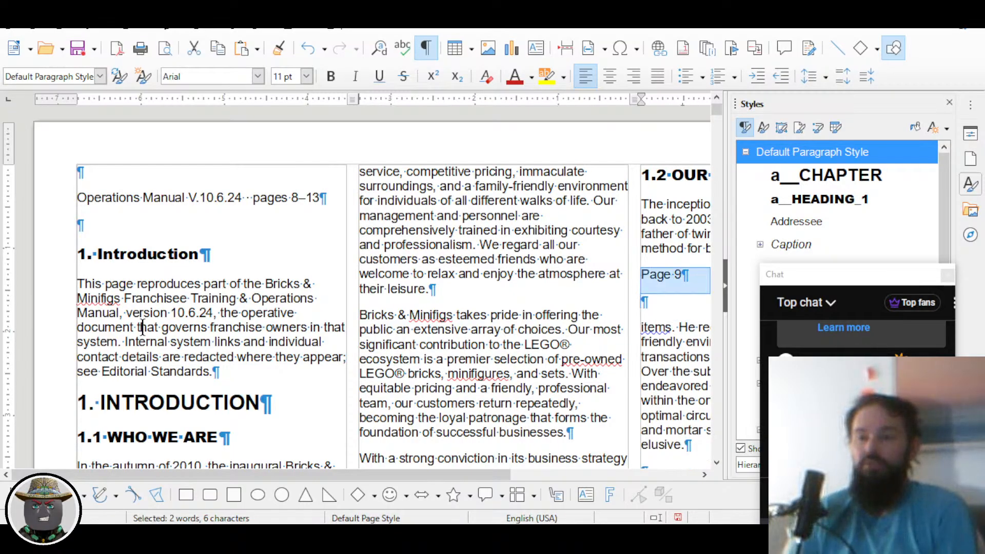
pyautogui.moveTo(395, 476); pyautogui.dragTo(521, 475)
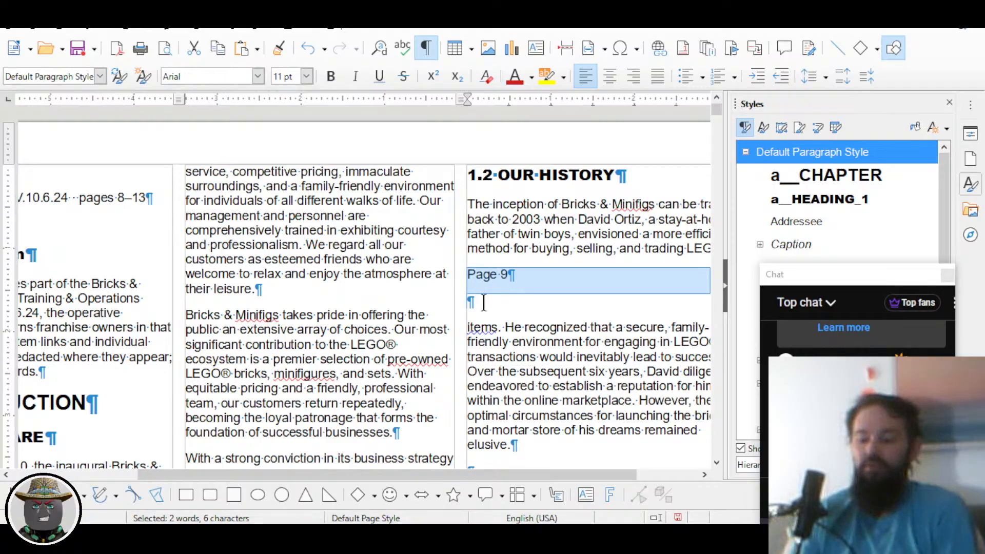
pyautogui.press('Delete')
pyautogui.press('Delete')
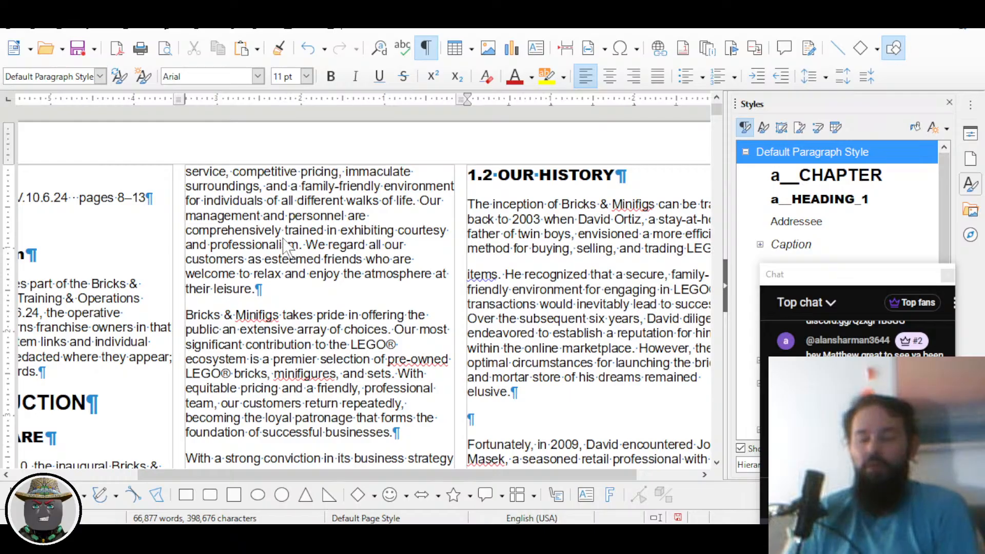
pyautogui.hotkey('alt', 'Tab')
pyautogui.hotkey('alt', 'Tab')
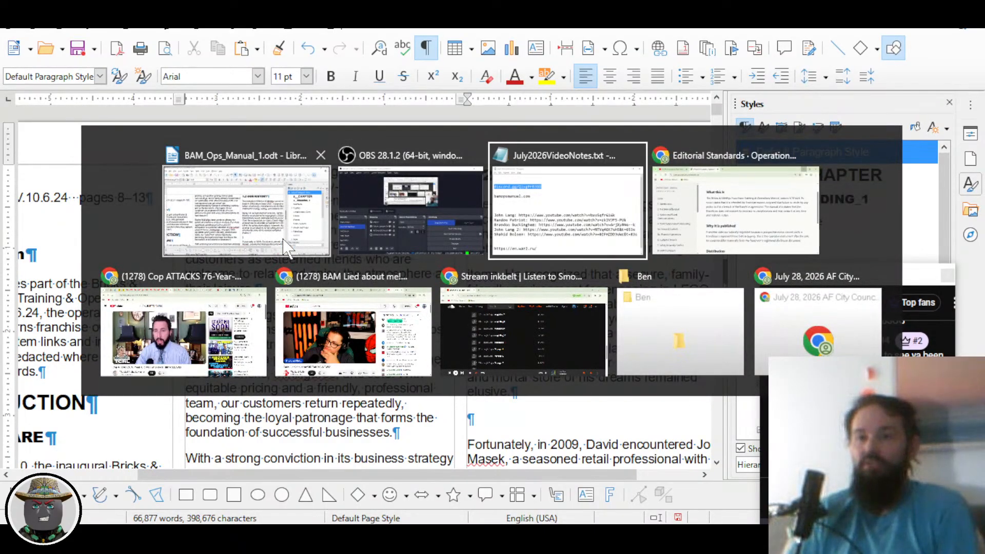
# Step: In Chrome, open the online manual's 1. Introduction page, scroll to Page 9, then return to Writer
pyautogui.hotkey('alt', 'shift', 'Tab')
pyautogui.hotkey('alt', 'Tab')
pyautogui.hotkey('alt', 'Tab')
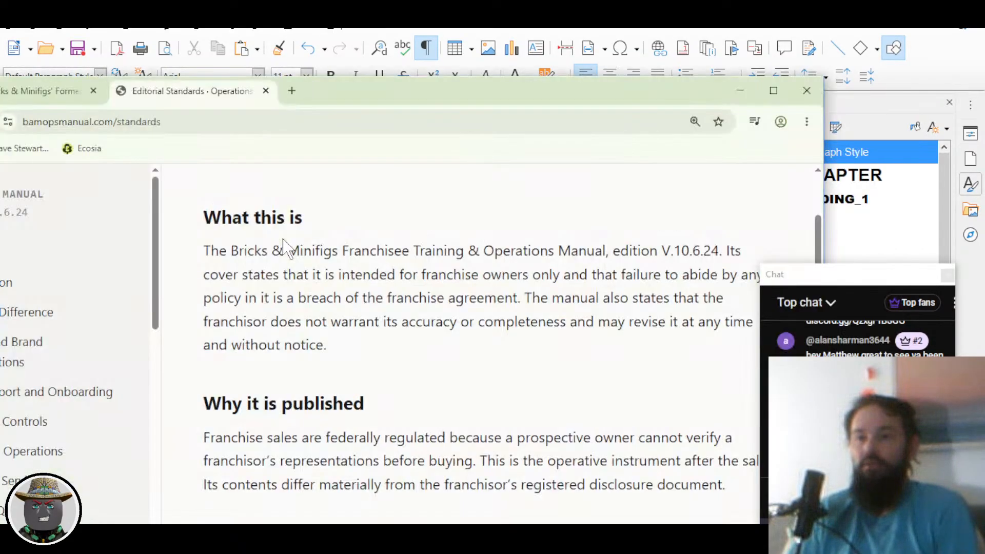
pyautogui.moveTo(398, 95); pyautogui.dragTo(585, 56)
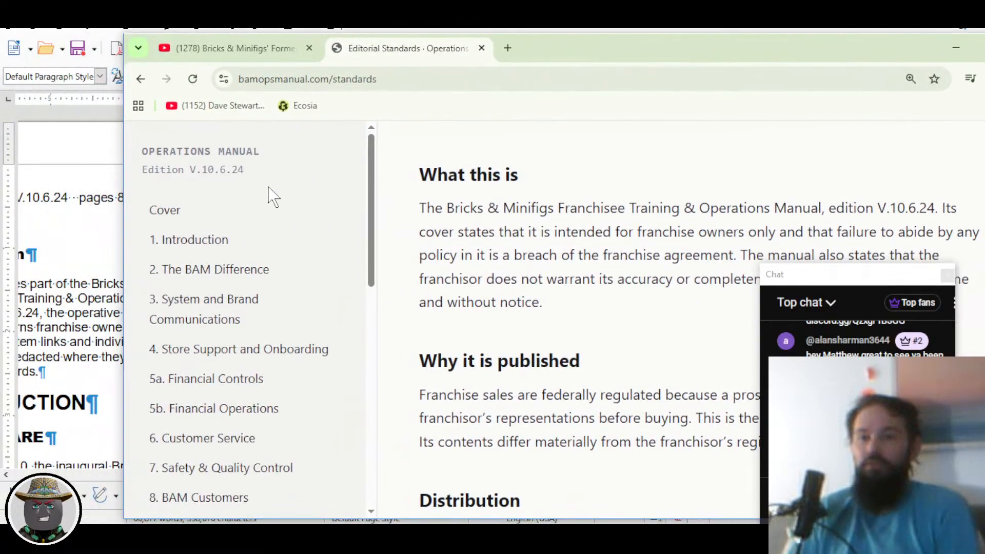
pyautogui.click(226, 244)
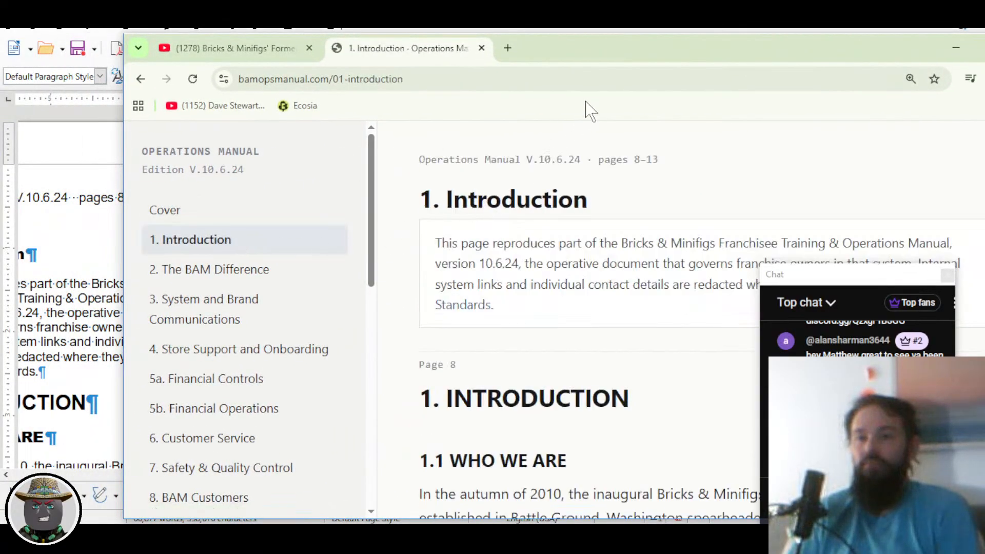
pyautogui.moveTo(635, 66); pyautogui.dragTo(578, 37)
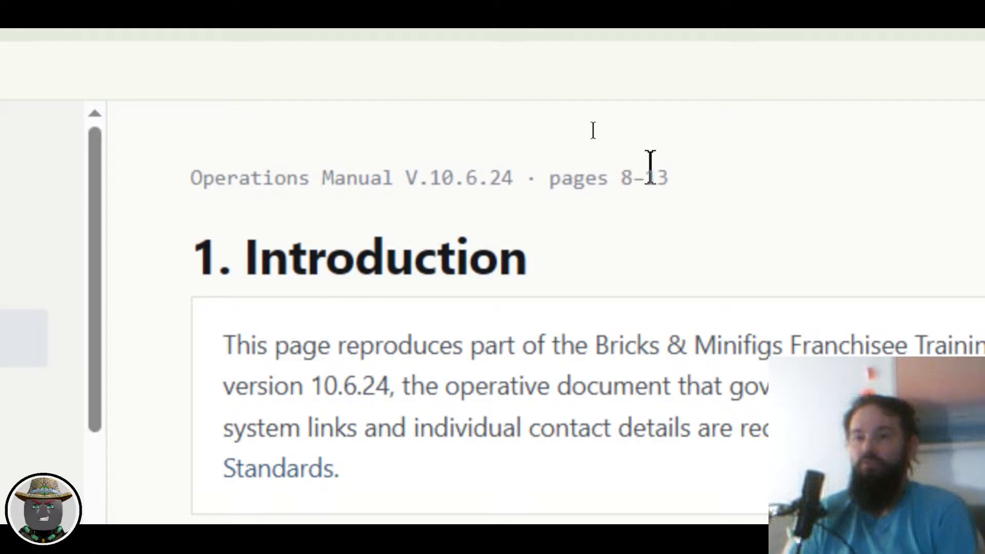
pyautogui.scroll(-6, 539, 282)
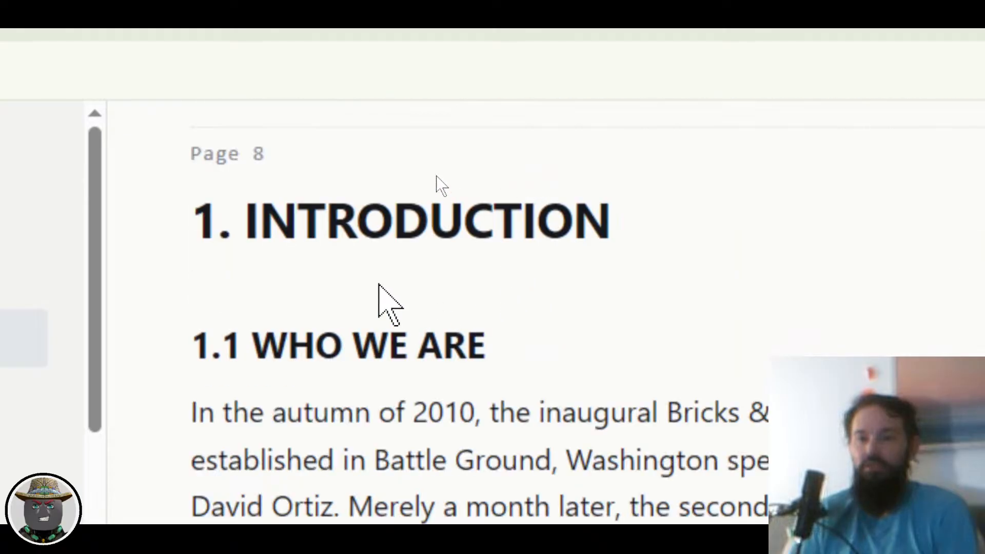
pyautogui.scroll(-10, 354, 187)
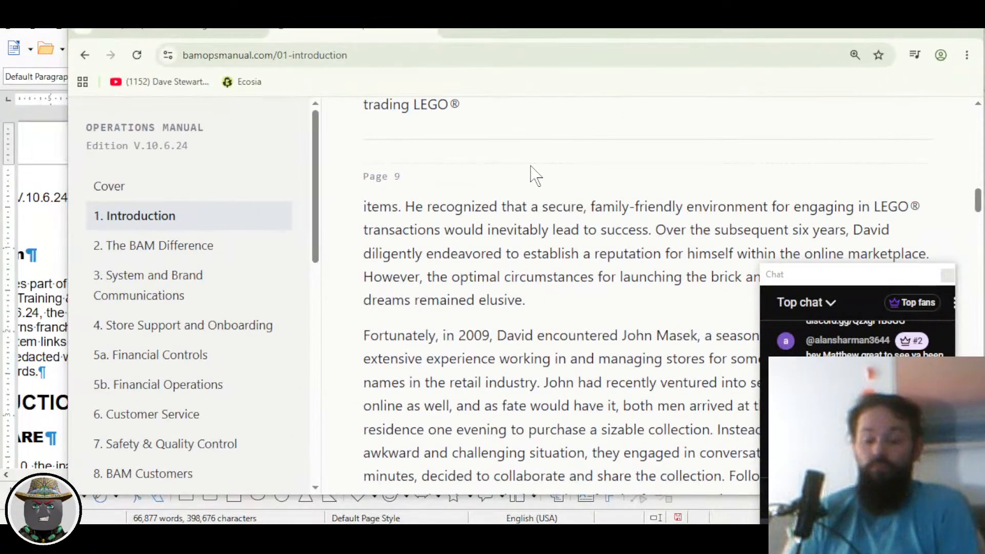
pyautogui.hotkey('alt', 'Tab')
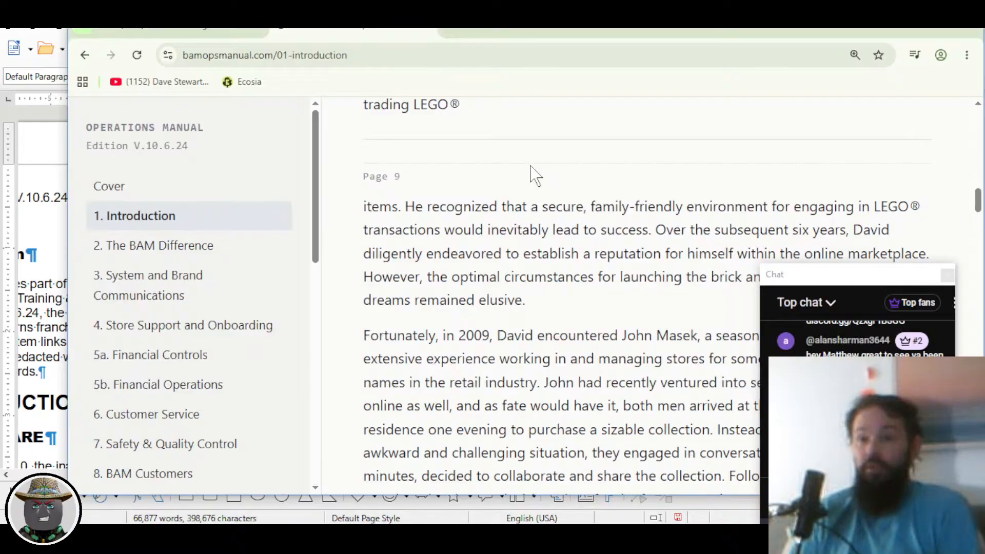
pyautogui.hotkey('alt', 'Tab')
# Step: Delete the blank paragraphs under 'elusive.' and above 'By mid-2010'
pyautogui.click(534, 172)
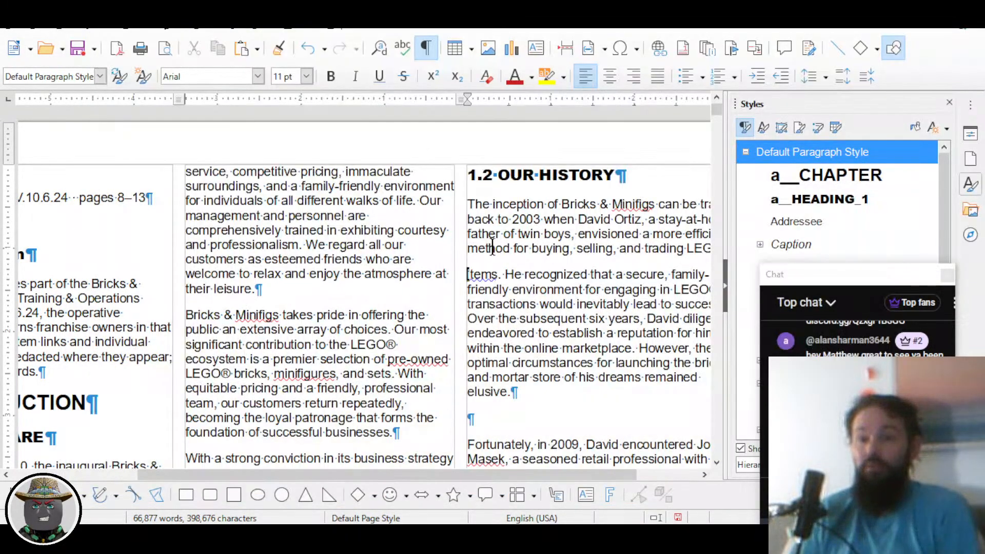
pyautogui.keyDown('ctrl'); pyautogui.scroll(2, 599, 267); pyautogui.keyUp('ctrl')
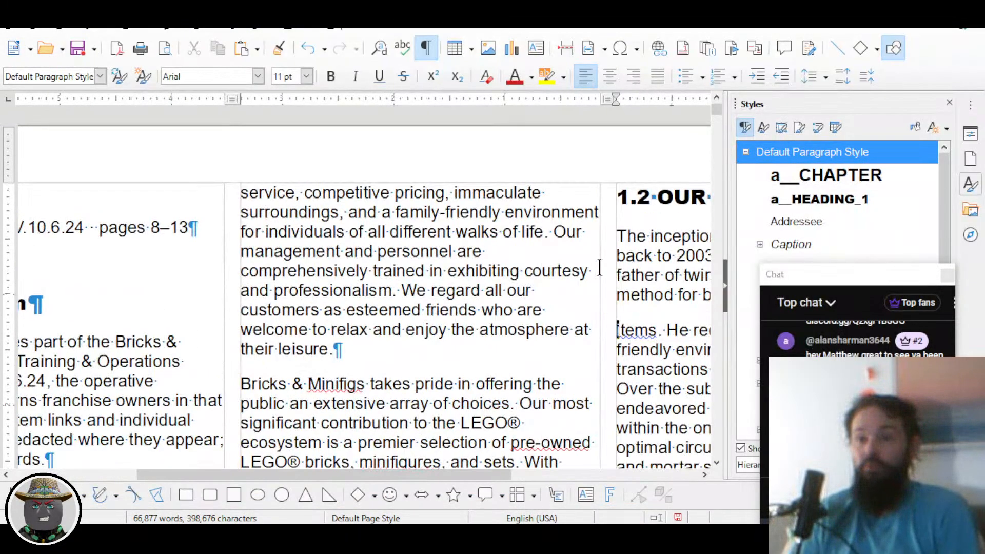
pyautogui.hscroll(5, 599, 267)
pyautogui.scroll(-6, 545, 280)
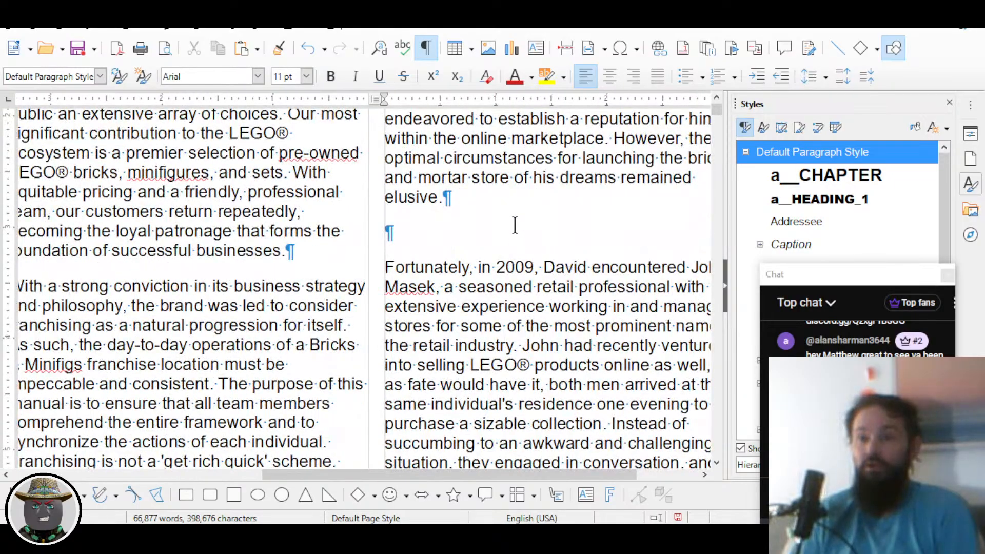
pyautogui.press('Delete')
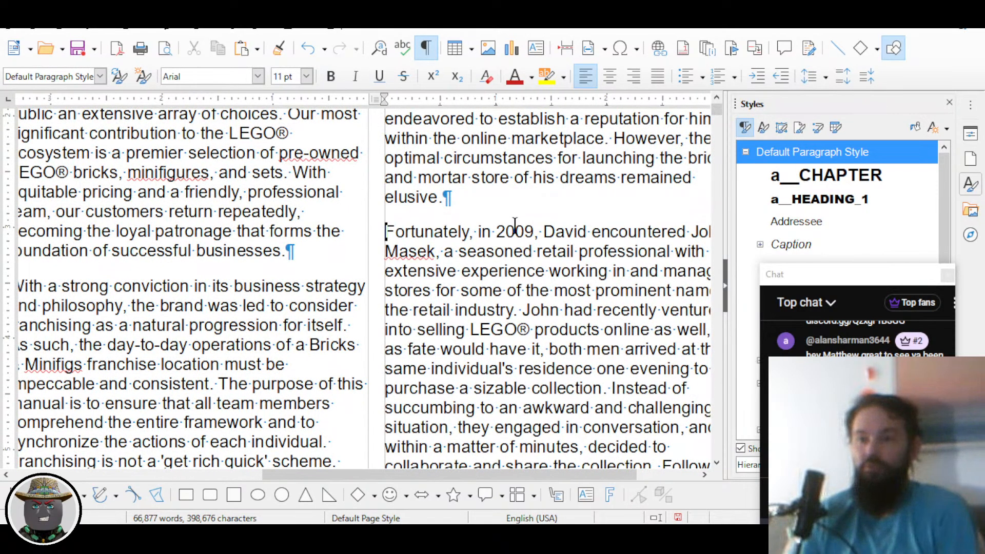
pyautogui.hotkey('ctrl', 'Down')
pyautogui.press('Delete')
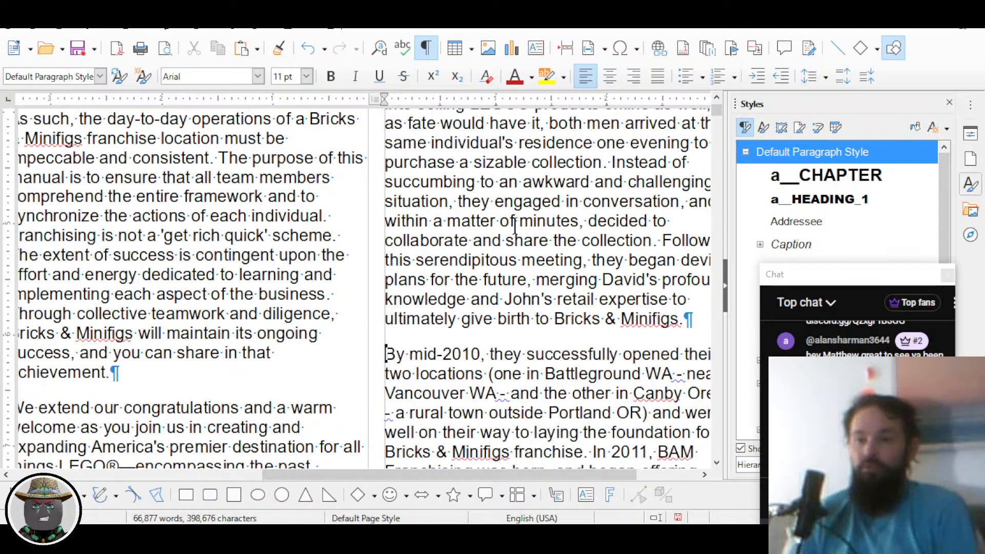
pyautogui.hotkey('ctrl', 'Down')
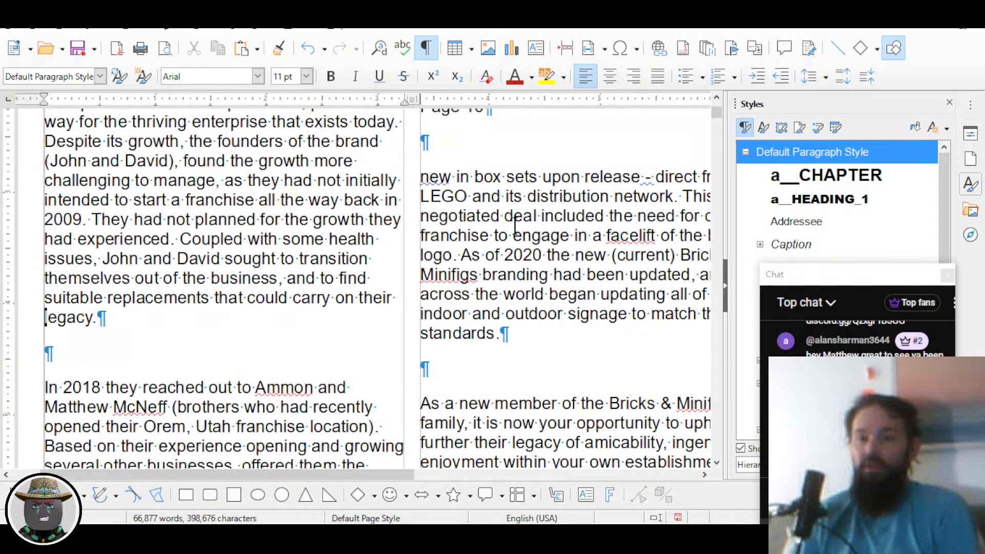
# Step: Delete the empty paragraphs above 'In 2019' and below 'inability to acquire'
pyautogui.hotkey('ctrl', 'Right')
pyautogui.hotkey('ctrl', 'Right')
pyautogui.hotkey('ctrl', 'Right')
pyautogui.hotkey('ctrl', 'Right')
pyautogui.hotkey('ctrl', 'Right')
pyautogui.hotkey('ctrl', 'Right')
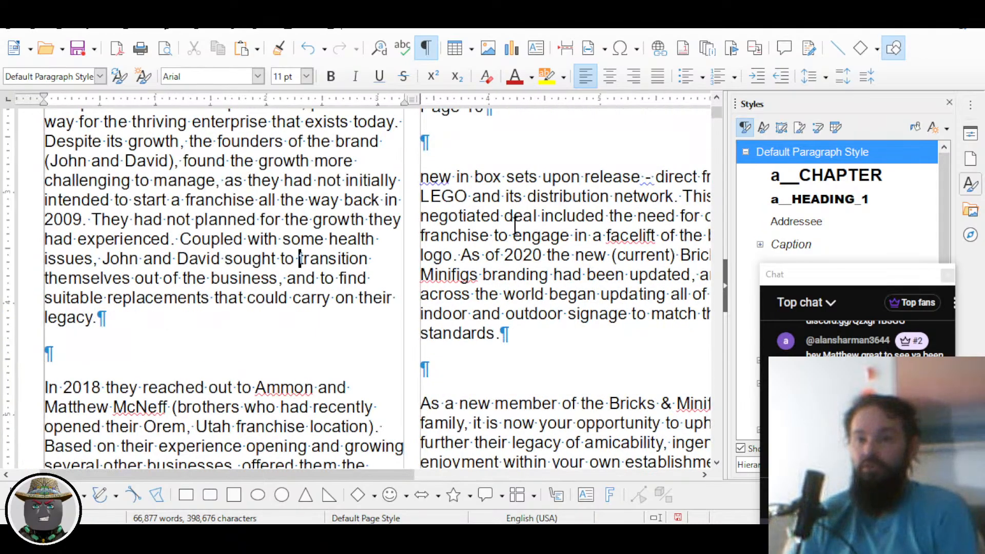
pyautogui.hotkey('ctrl', 'Down')
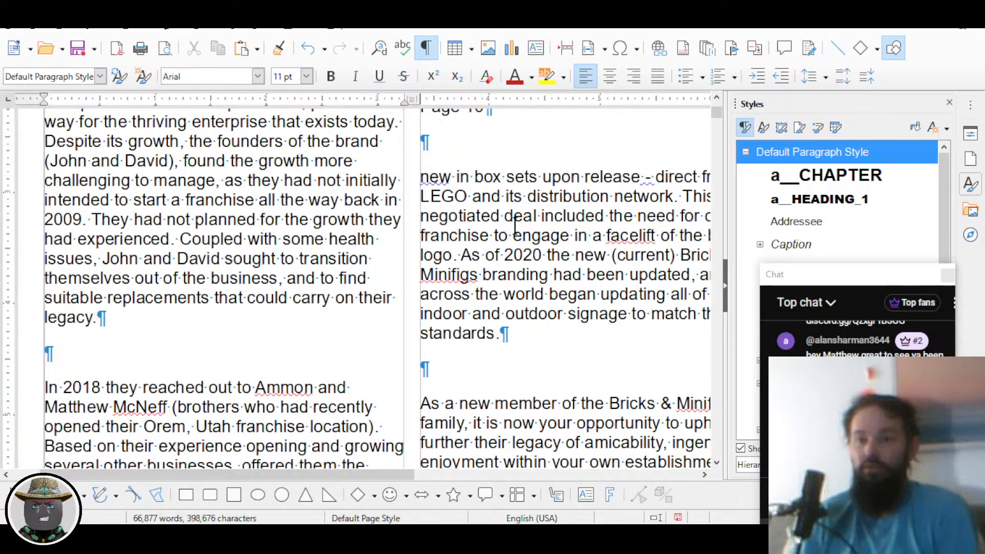
pyautogui.hotkey('ctrl', 'Down')
pyautogui.hotkey('ctrl', 'Down')
pyautogui.hotkey('ctrl', 'Right')
pyautogui.hotkey('ctrl', 'Right')
pyautogui.hotkey('ctrl', 'Right')
pyautogui.hotkey('ctrl', 'Right')
pyautogui.hotkey('ctrl', 'Right')
pyautogui.hotkey('ctrl', 'Right')
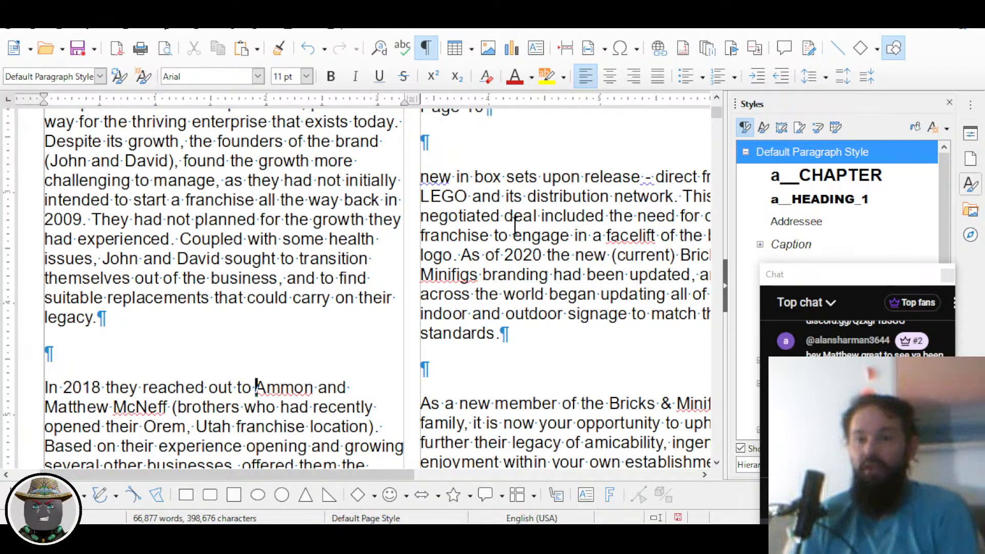
pyautogui.hotkey('ctrl', 'Right')
pyautogui.hotkey('ctrl', 'Right')
pyautogui.hotkey('ctrl', 'Right')
pyautogui.hotkey('ctrl', 'Right')
pyautogui.hotkey('ctrl', 'Right')
pyautogui.hotkey('ctrl', 'Right')
pyautogui.hotkey('ctrl', 'Right')
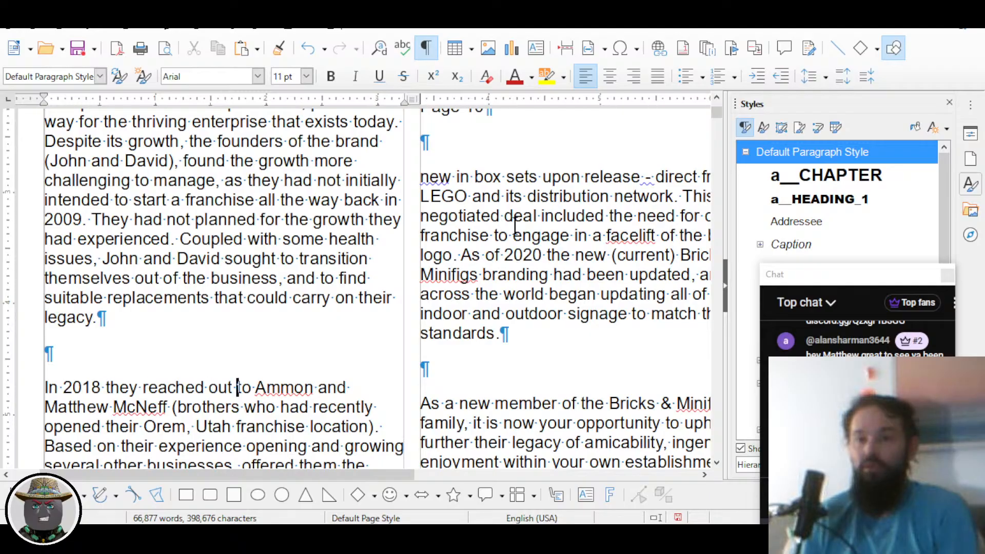
pyautogui.hotkey('ctrl', 'Left')
pyautogui.hotkey('ctrl', 'Up')
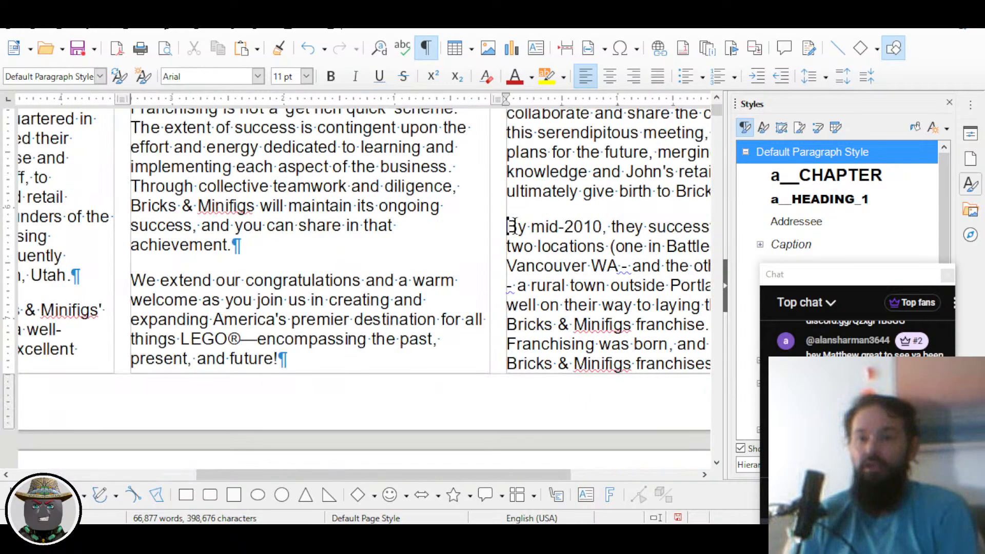
pyautogui.hotkey('ctrl', 'Down')
pyautogui.hotkey('ctrl', 'Down')
pyautogui.hotkey('ctrl', 'Down')
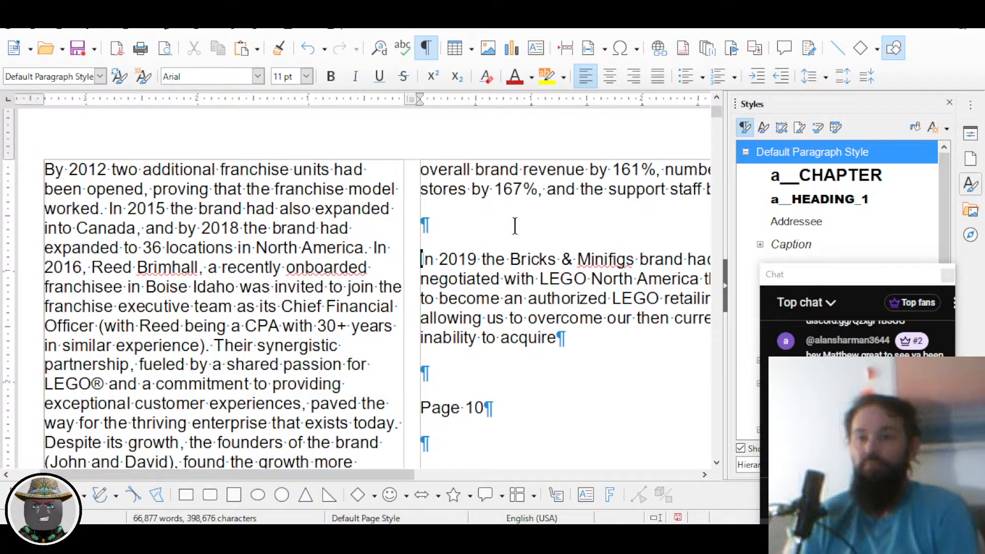
pyautogui.press('BackSpace')
pyautogui.hotkey('ctrl', 'Down')
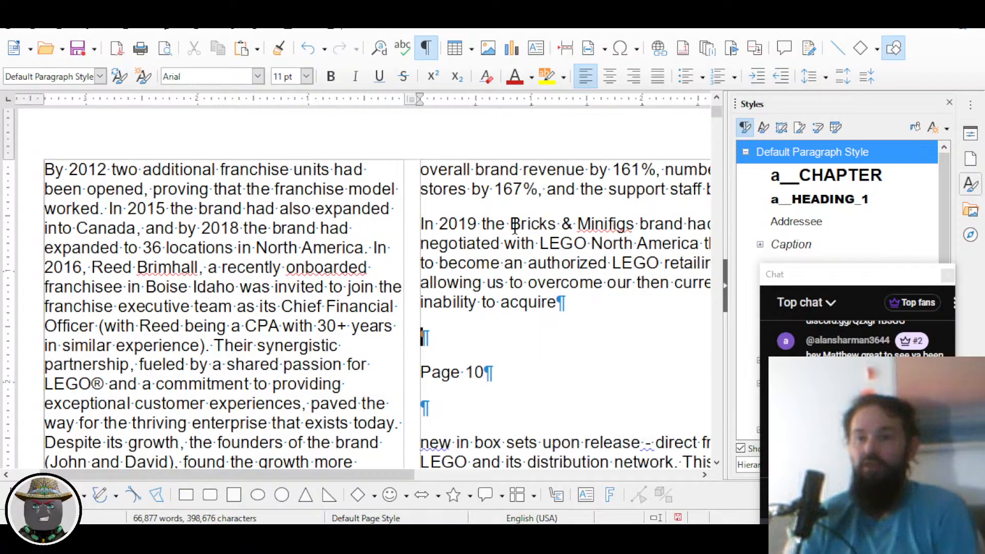
pyautogui.press('Delete')
# Step: Remove the stray 'Page 10' line and join 'new in box sets' onto 'inability to acquire'
pyautogui.hotkey('shift', 'Down')
pyautogui.hotkey('shift', 'Down')
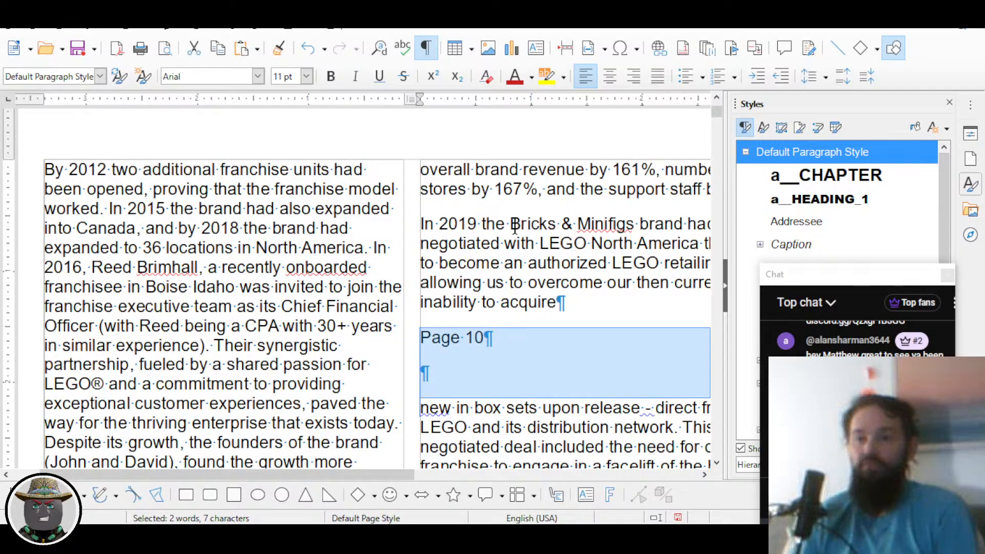
pyautogui.hotkey('shift', 'Up')
pyautogui.press('Delete')
pyautogui.press('Delete')
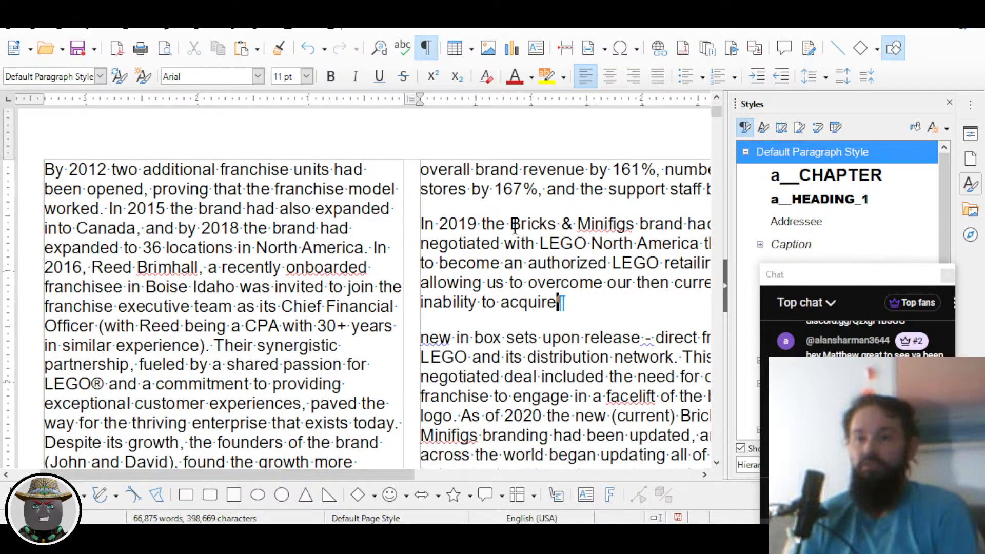
pyautogui.press('Right')
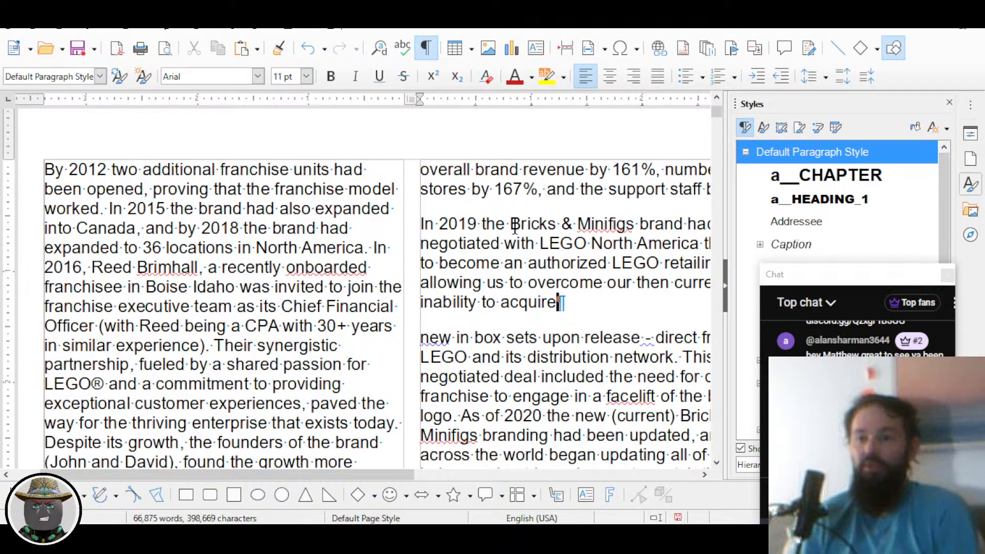
pyautogui.press('Delete')
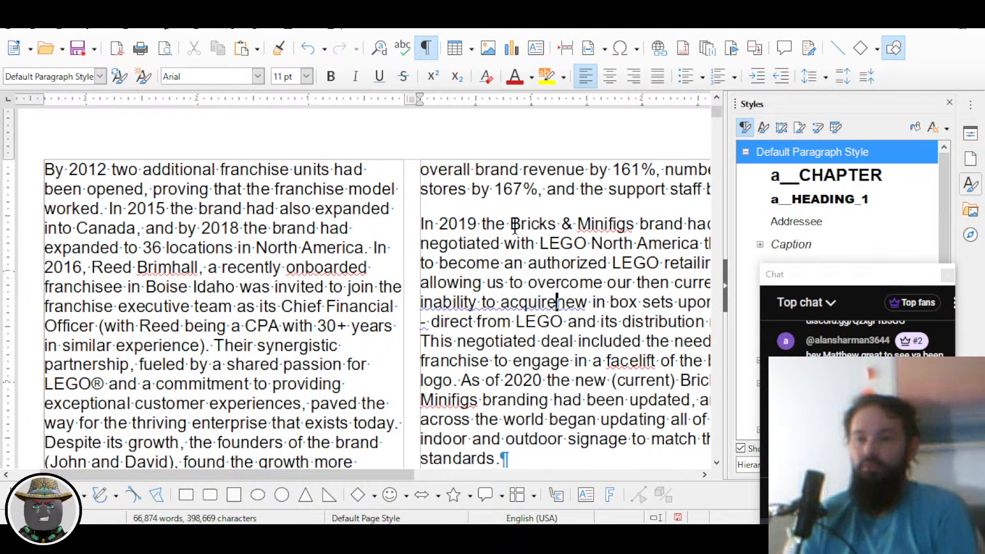
# Step: Delete the empty paragraphs after 'the new standards.', before 1.3 PURPOSE, and above 'In 2018'
pyautogui.press('Down')
pyautogui.press('Down')
pyautogui.press('Down')
pyautogui.press('Down')
pyautogui.press('Down')
pyautogui.press('Down')
pyautogui.press('Down')
pyautogui.press('Down')
pyautogui.press('Down')
pyautogui.press('Delete')
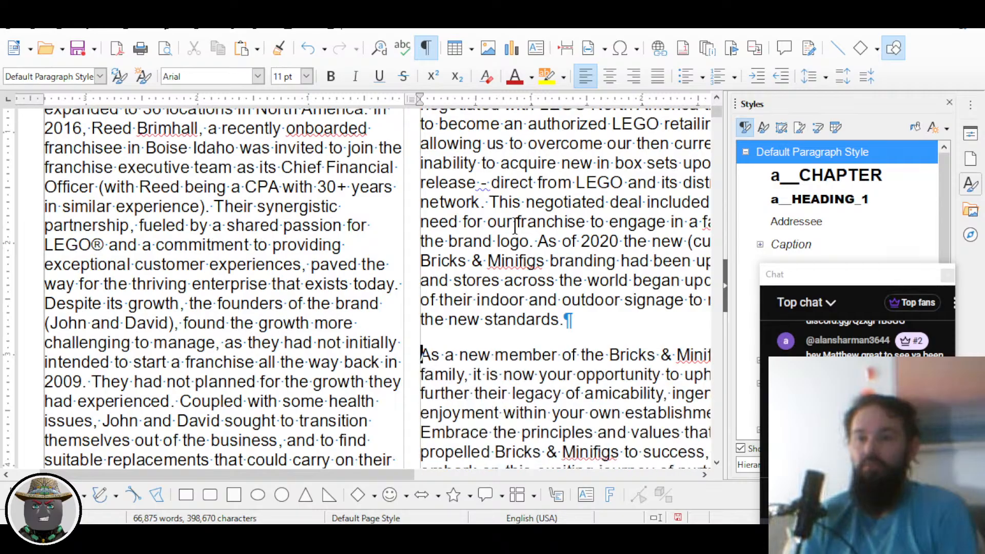
pyautogui.press('Down')
pyautogui.press('Down')
pyautogui.press('Down')
pyautogui.press('Down')
pyautogui.press('Down')
pyautogui.press('Down')
pyautogui.press('Down')
pyautogui.press('Down')
pyautogui.press('Down')
pyautogui.press('Delete')
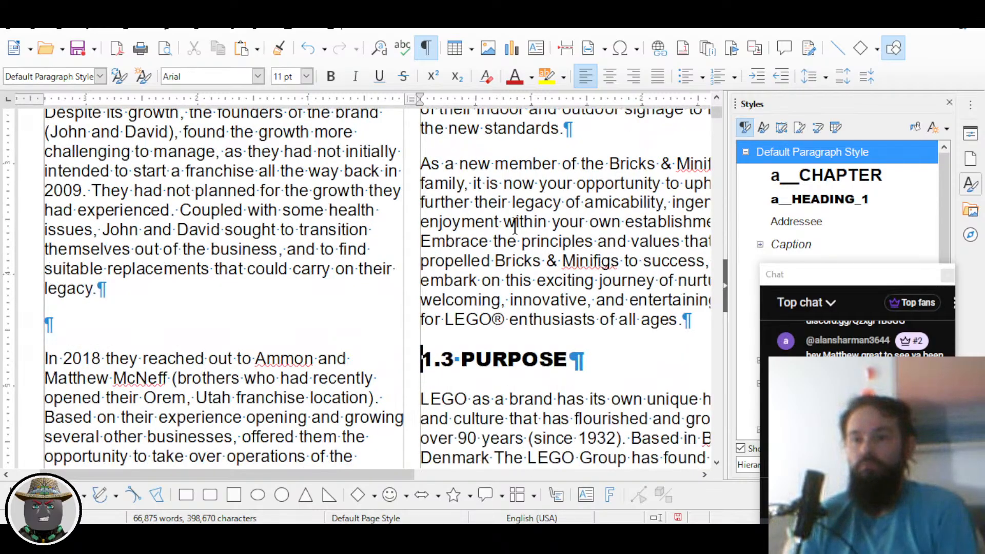
pyautogui.hotkey('ctrl', 'Up')
pyautogui.hotkey('ctrl', 'Up')
pyautogui.hotkey('ctrl', 'Up')
pyautogui.hotkey('ctrl', 'Up')
pyautogui.hotkey('ctrl', 'Up')
pyautogui.hotkey('ctrl', 'Up')
pyautogui.press('Delete')
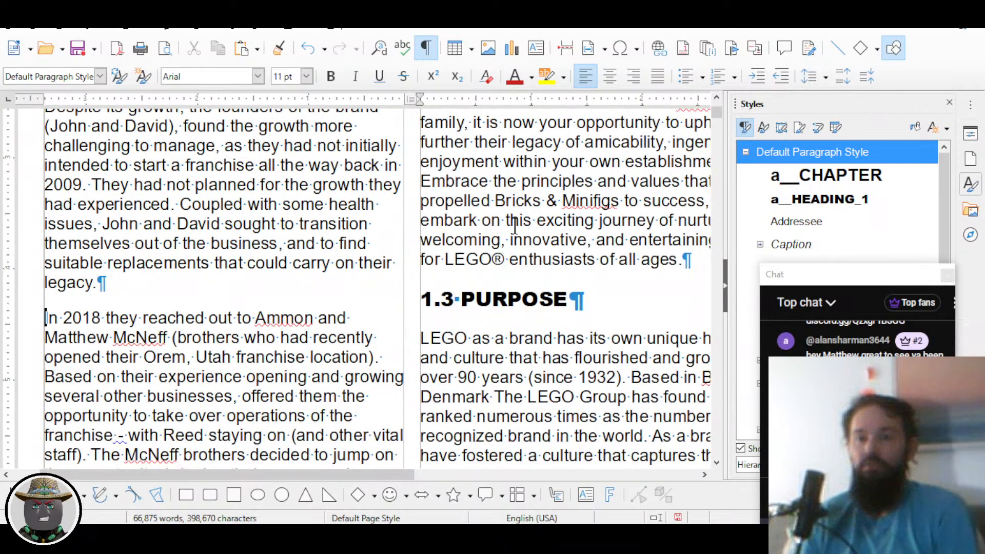
pyautogui.hotkey('ctrl', 'Down')
pyautogui.hotkey('ctrl', 'Down')
pyautogui.hotkey('ctrl', 'Down')
pyautogui.hotkey('ctrl', 'Down')
pyautogui.hotkey('ctrl', 'Down')
pyautogui.hotkey('ctrl', 'Down')
pyautogui.hotkey('ctrl', 'Down')
pyautogui.hotkey('ctrl', 'Down')
pyautogui.hotkey('ctrl', 'Up')
pyautogui.hotkey('ctrl', 'Up')
pyautogui.hotkey('ctrl', 'Up')
pyautogui.hotkey('ctrl', 'Up')
pyautogui.hotkey('ctrl', 'Up')
pyautogui.hotkey('ctrl', 'Up')
pyautogui.hotkey('ctrl', 'Up')
pyautogui.hotkey('ctrl', 'Up')
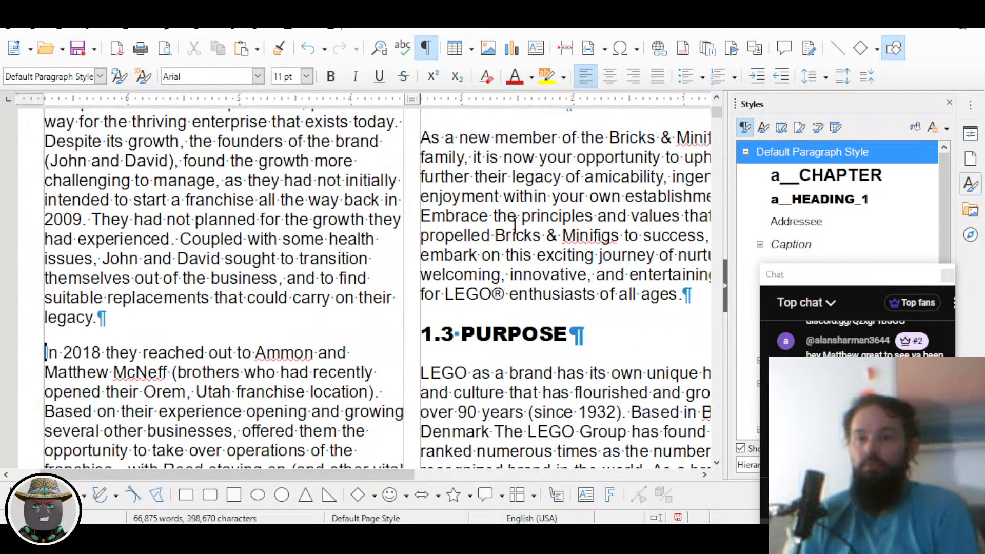
pyautogui.scroll(-1, 523, 254)
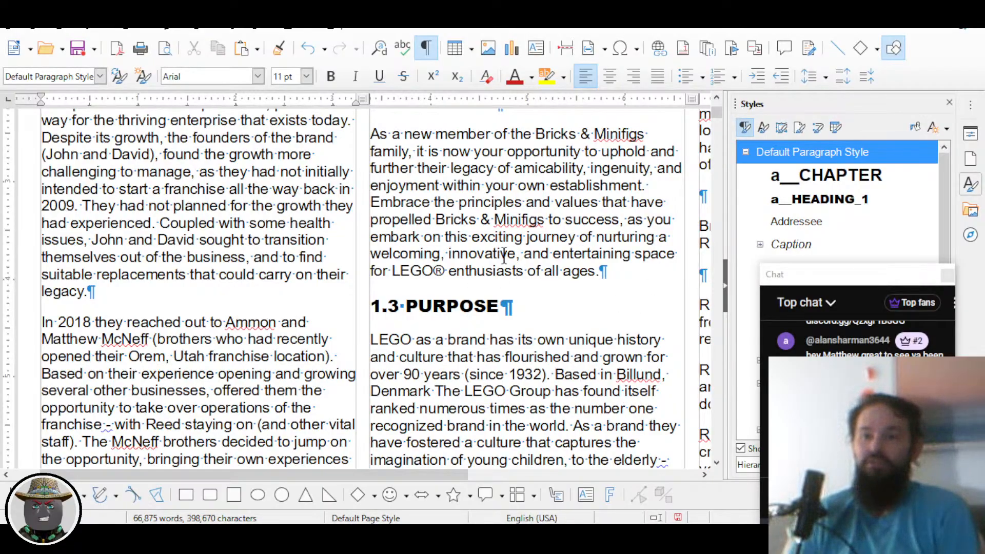
pyautogui.scroll(-3, 505, 256)
pyautogui.hscroll(3, 500, 258)
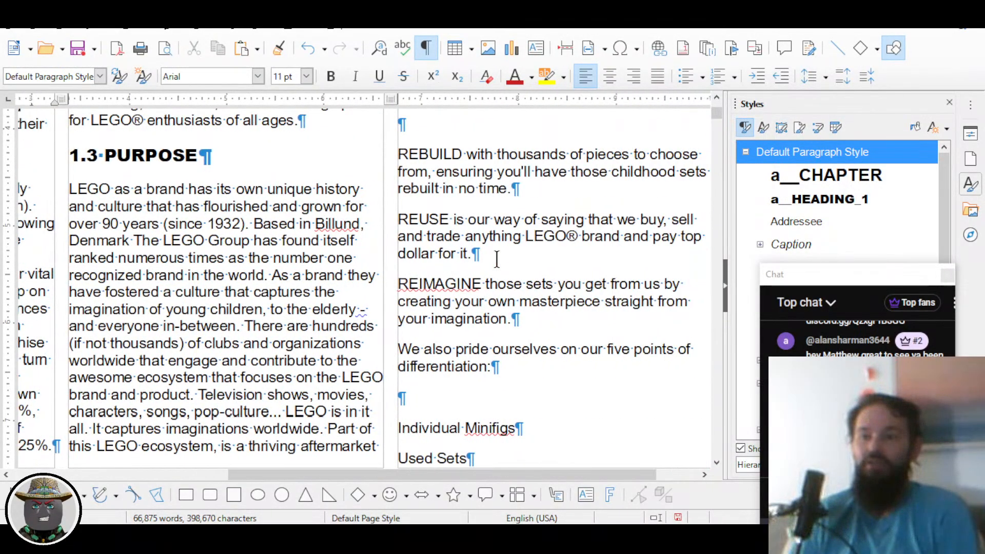
pyautogui.scroll(5, 497, 258)
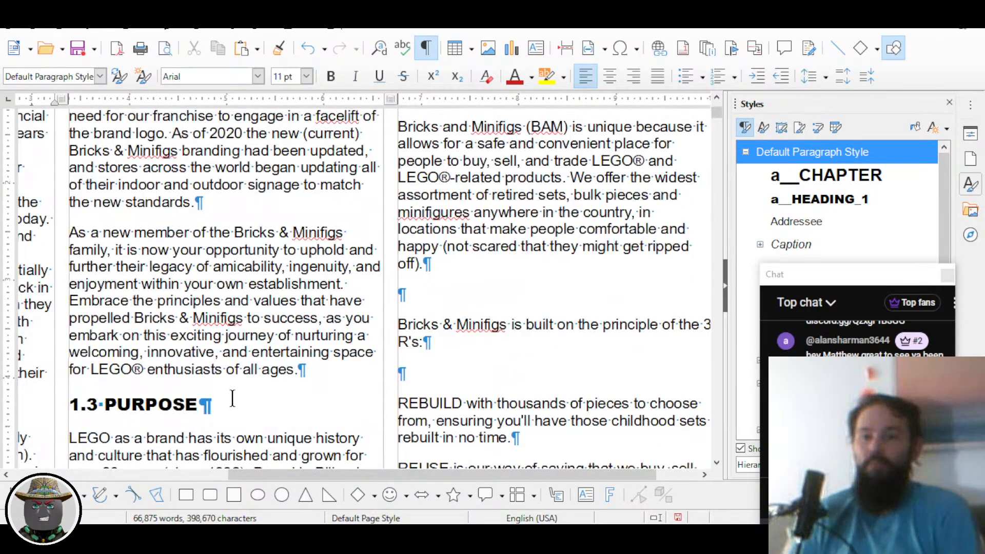
pyautogui.click(132, 404)
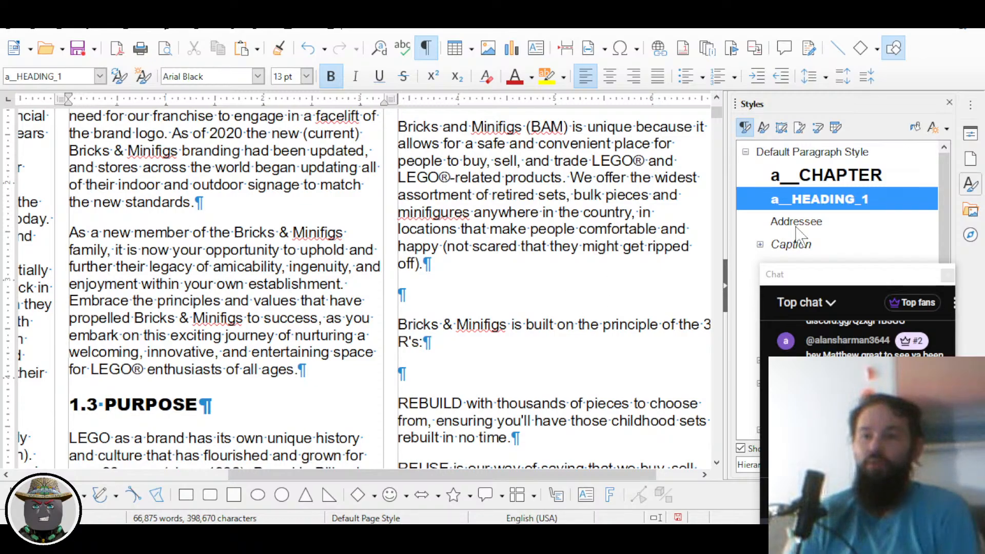
pyautogui.click(810, 160)
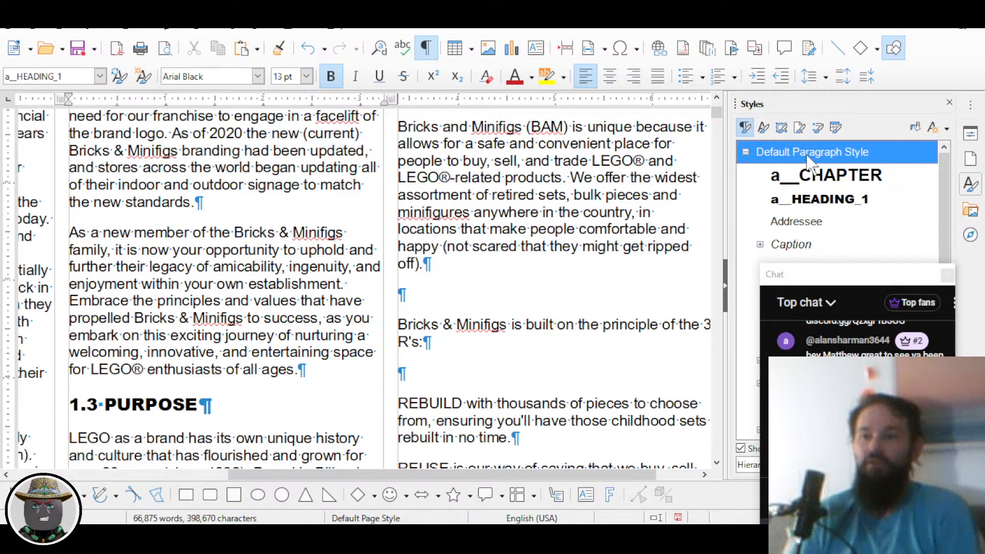
pyautogui.doubleClick(811, 161)
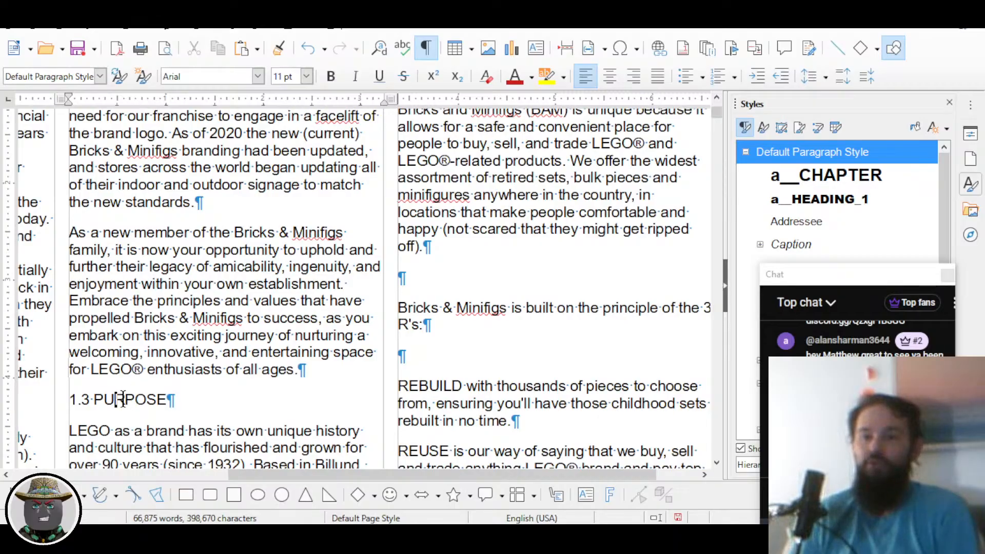
pyautogui.doubleClick(822, 204)
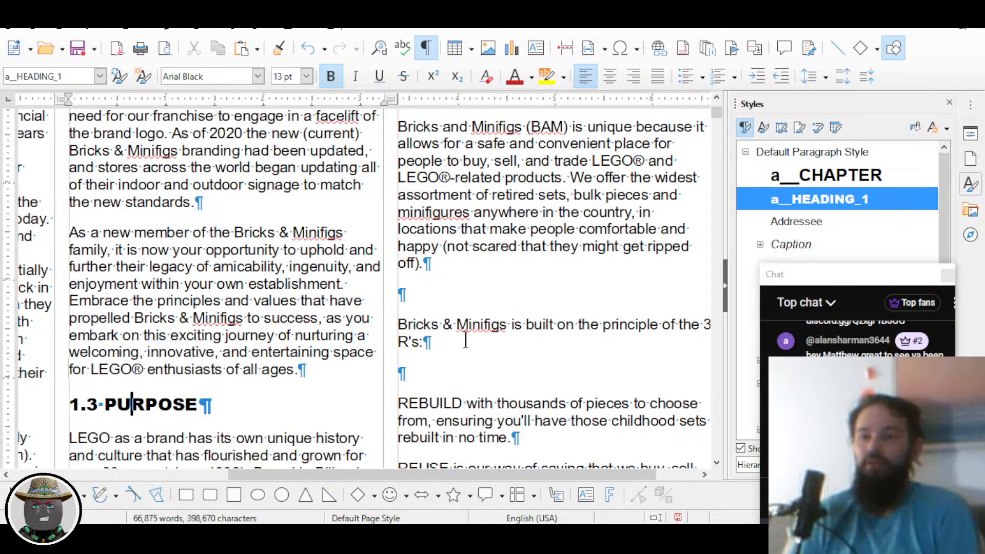
pyautogui.click(447, 296)
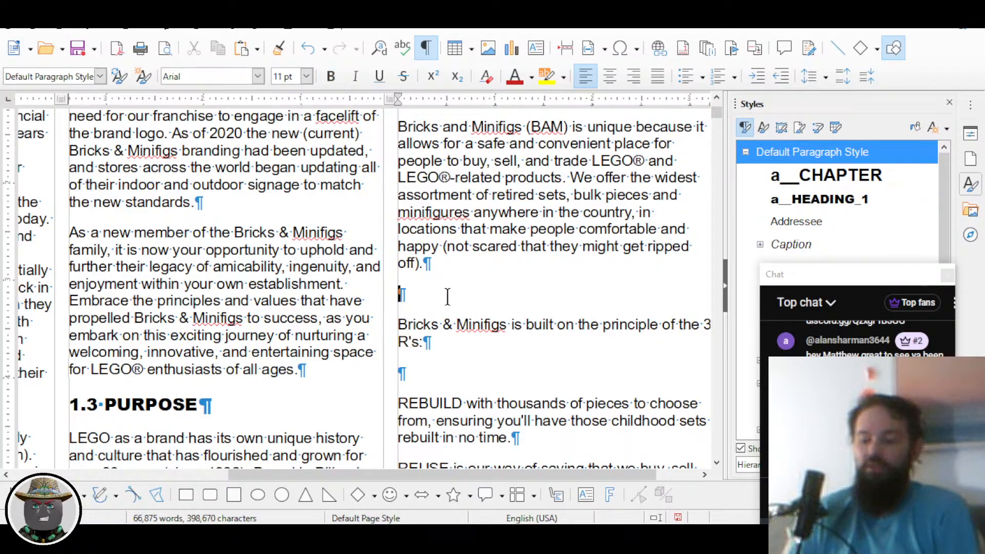
# Step: Delete the empty paragraphs above and below the 3 R's line so REBUILD follows directly
pyautogui.press('Delete')
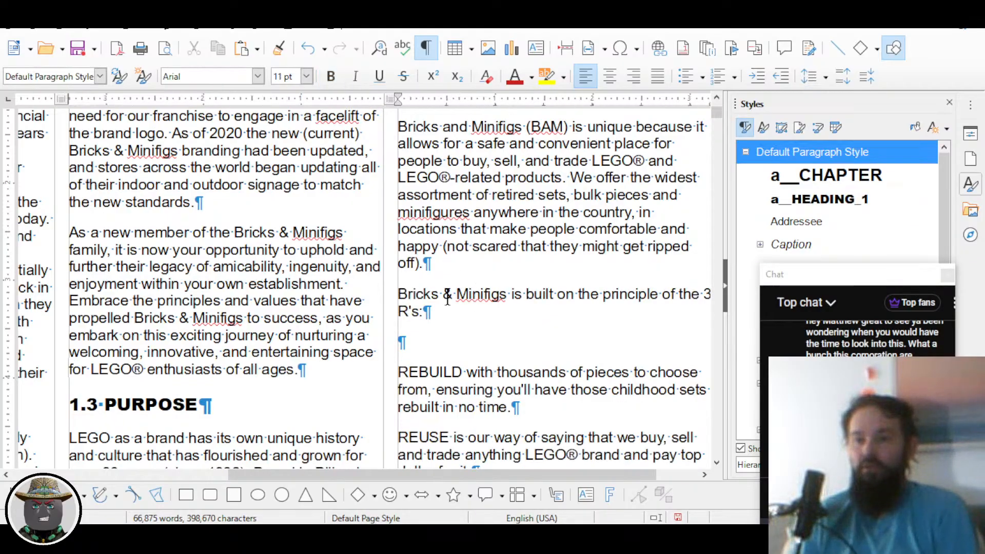
pyautogui.press('Down')
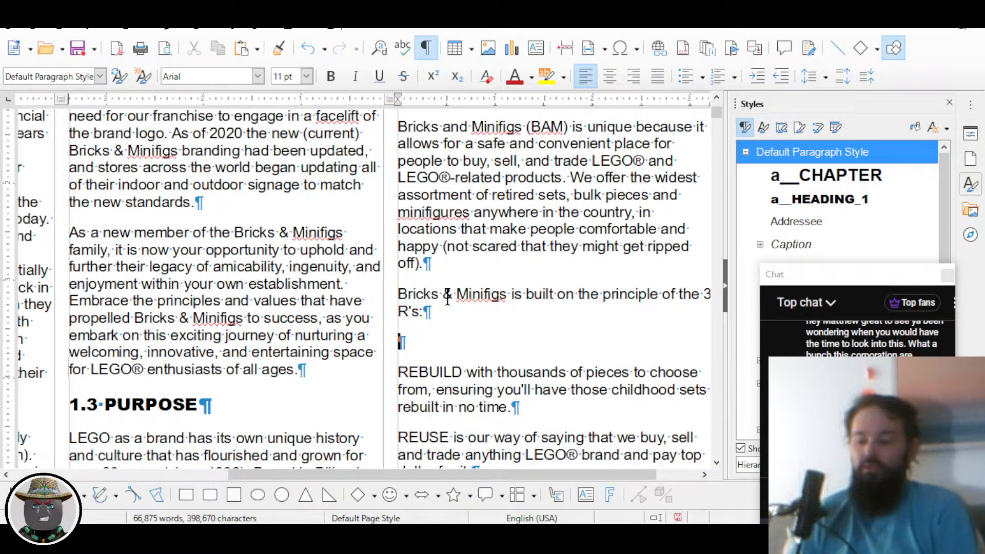
pyautogui.press('Delete')
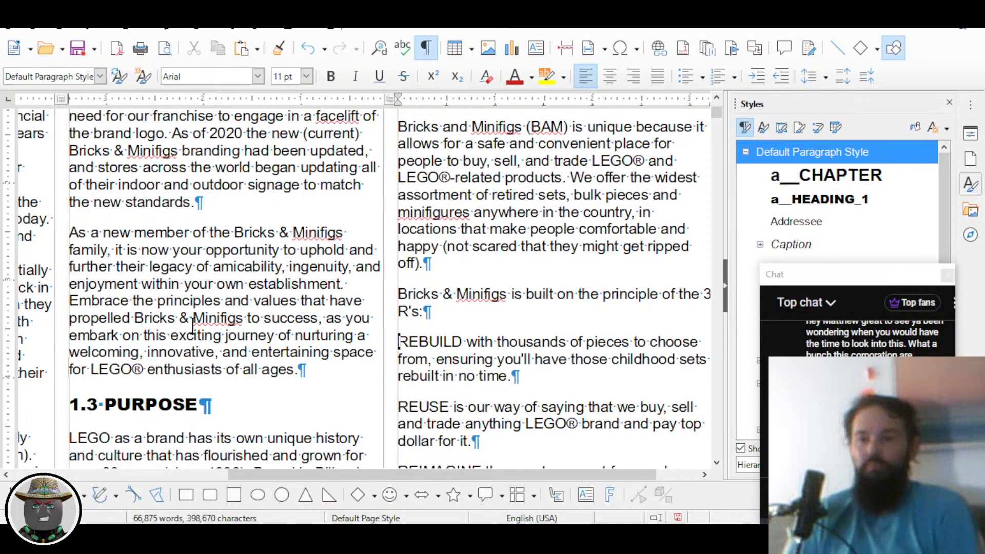
pyautogui.scroll(5, 193, 327)
pyautogui.scroll(-5, 193, 327)
pyautogui.scroll(10, 193, 327)
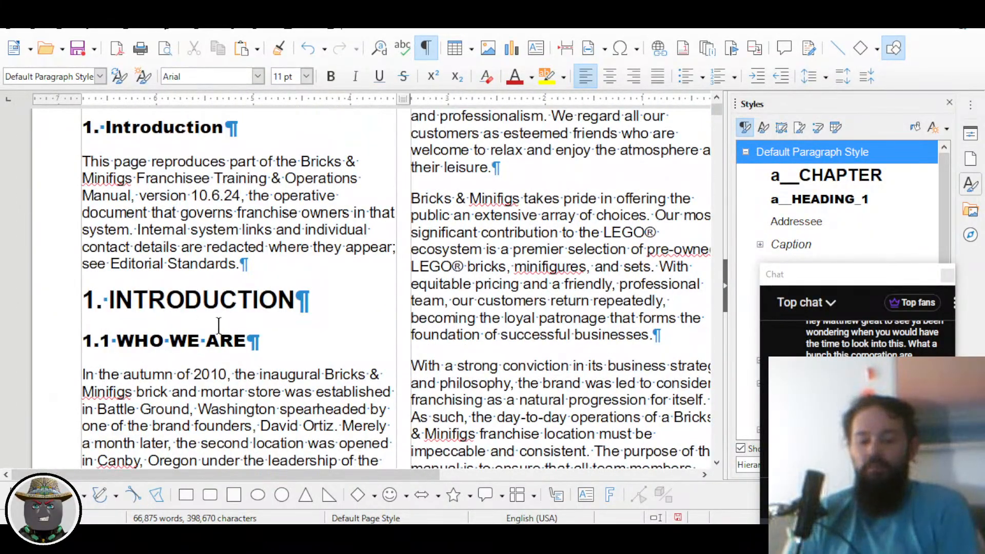
pyautogui.hotkey('alt', 'Tab')
pyautogui.hotkey('alt', 'Tab')
pyautogui.hotkey('alt', 'Tab')
# Step: Bring up the online manual's Introduction page and scroll to the 'In 2019 the Bricks & Minifigs' paragraph
pyautogui.hotkey('alt', 'shift', 'Tab')
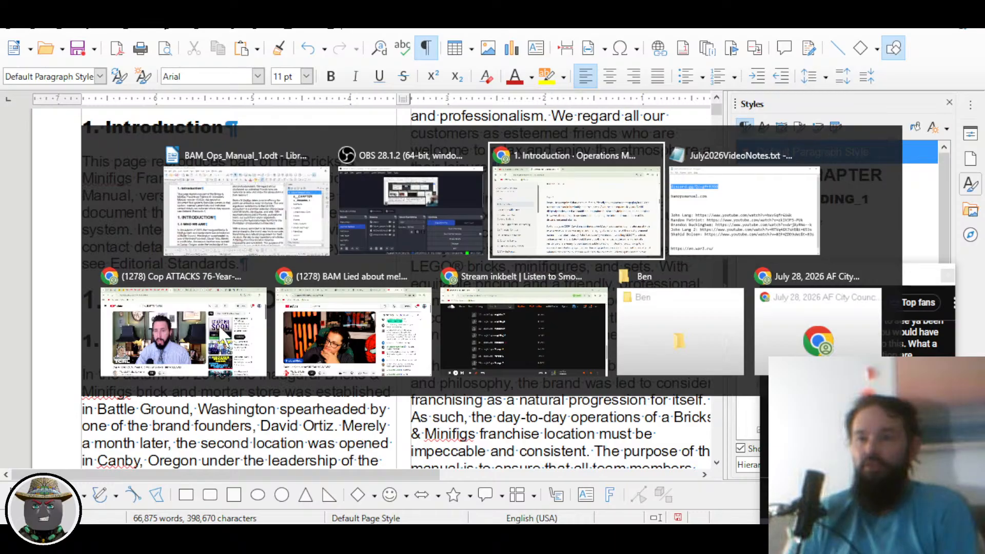
pyautogui.scroll(10, 483, 270)
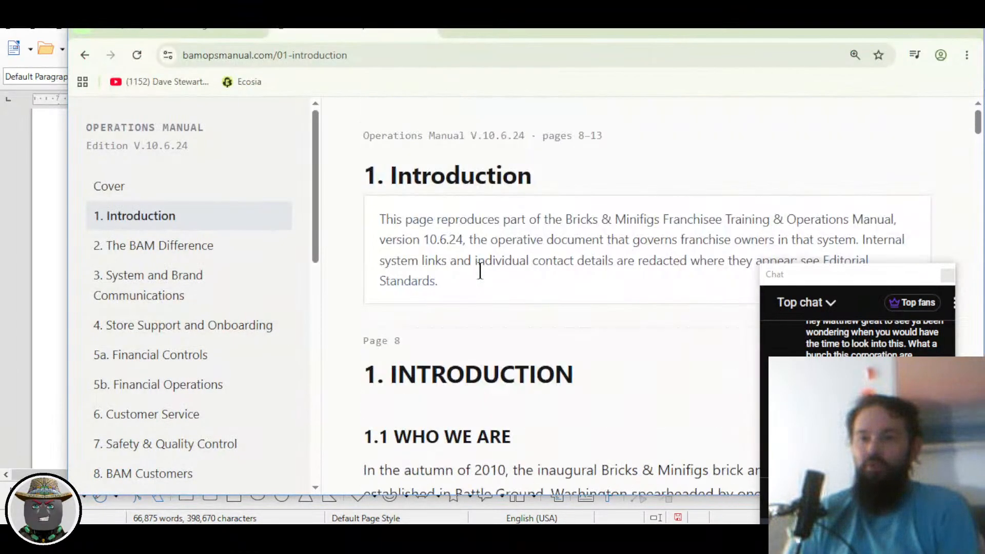
pyautogui.scroll(-5, 480, 270)
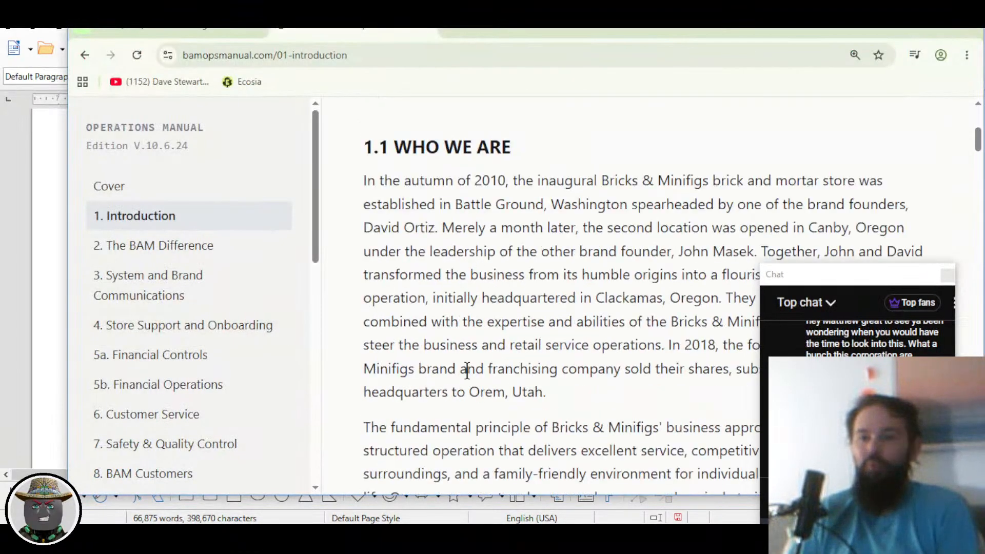
pyautogui.scroll(-3, 457, 352)
pyautogui.scroll(-3, 472, 345)
pyautogui.scroll(-6, 458, 336)
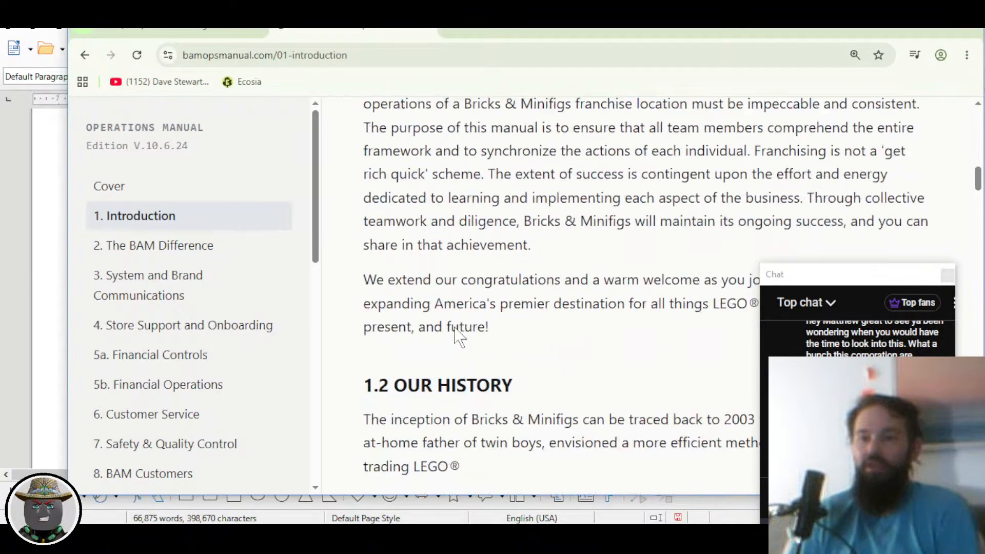
pyautogui.scroll(-3, 440, 305)
pyautogui.scroll(2, 442, 313)
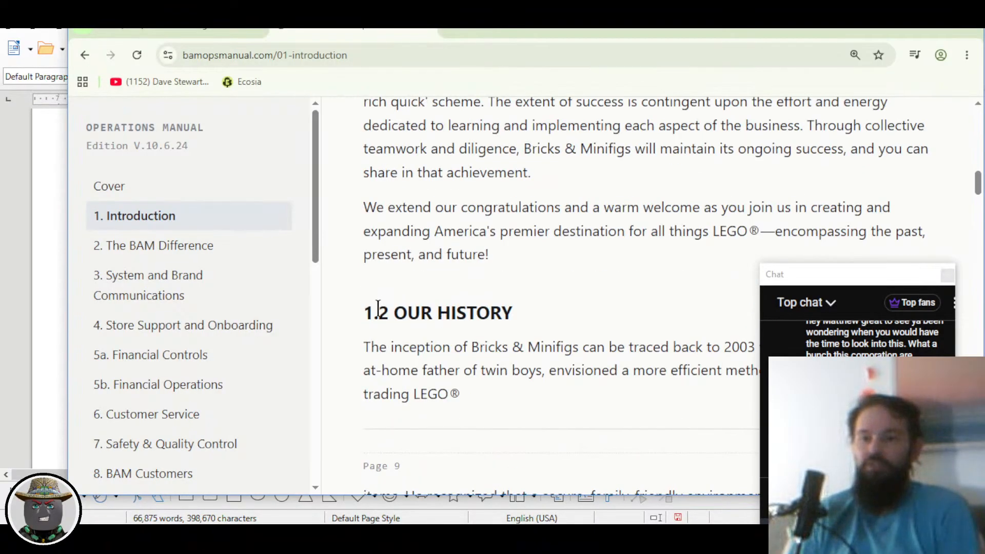
pyautogui.moveTo(379, 309); pyautogui.dragTo(476, 314)
pyautogui.scroll(-2, 511, 301)
pyautogui.click(475, 290)
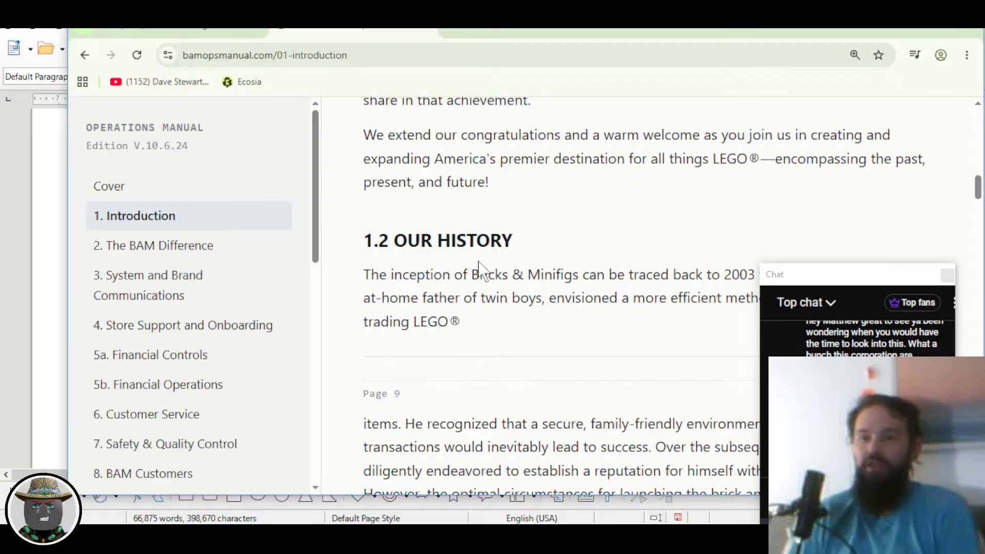
# Step: Scroll the online Introduction further to the Page 10 break, then return to the Writer manual
pyautogui.scroll(-3, 479, 296)
pyautogui.scroll(-8, 476, 295)
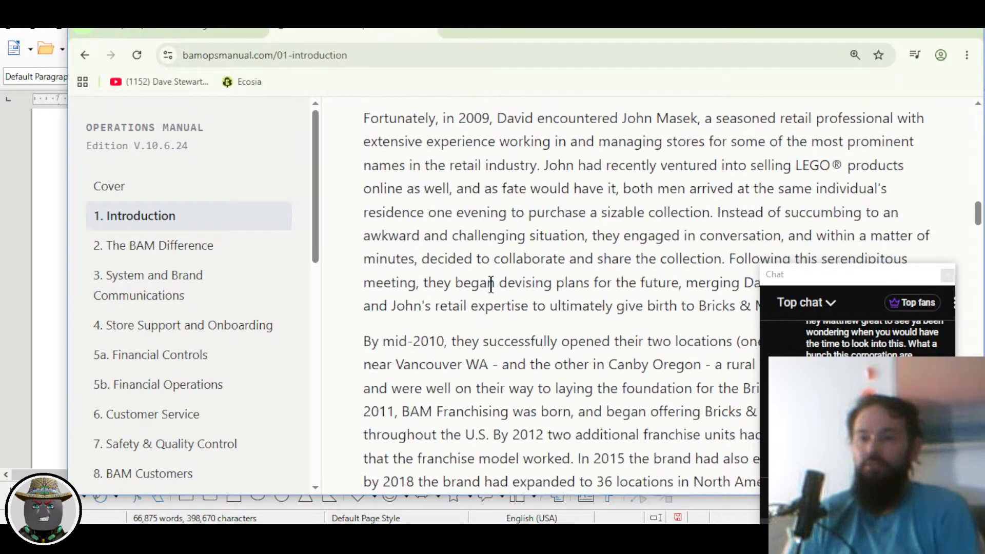
pyautogui.scroll(-14, 489, 285)
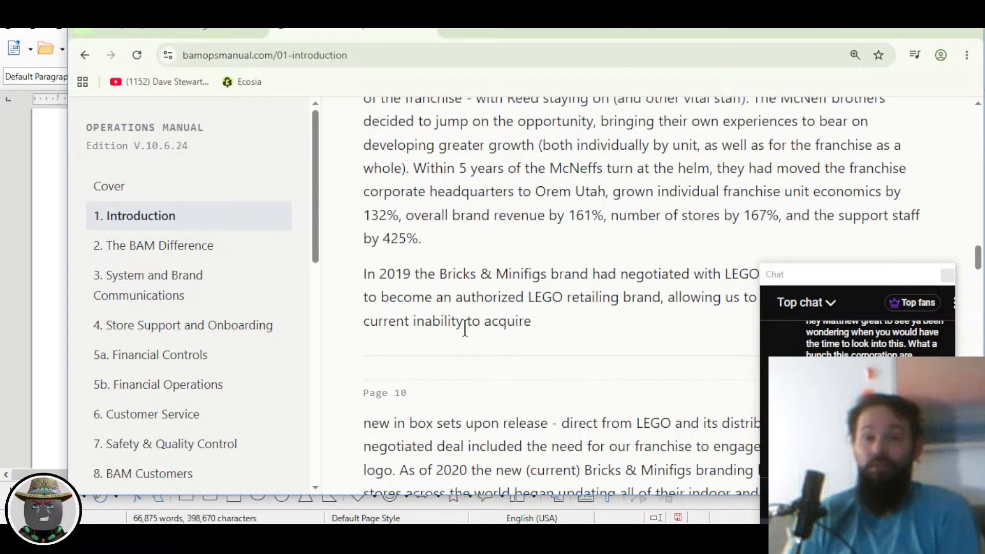
pyautogui.scroll(-1, 478, 311)
pyautogui.scroll(1, 478, 311)
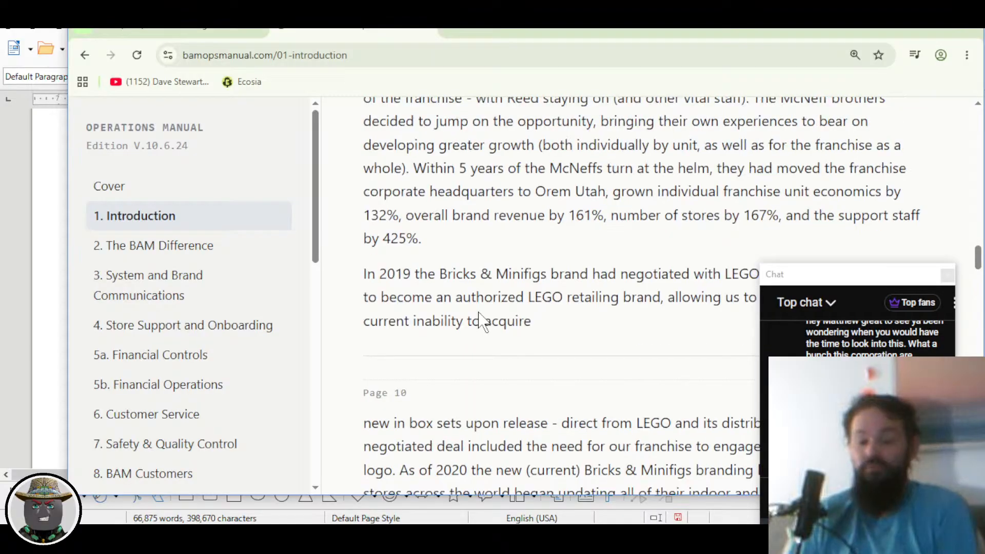
pyautogui.hotkey('alt', 'Tab')
# Step: Add a page header containing BAM OPERATIONS MANUAL, tabbed to the centre
pyautogui.scroll(3, 341, 234)
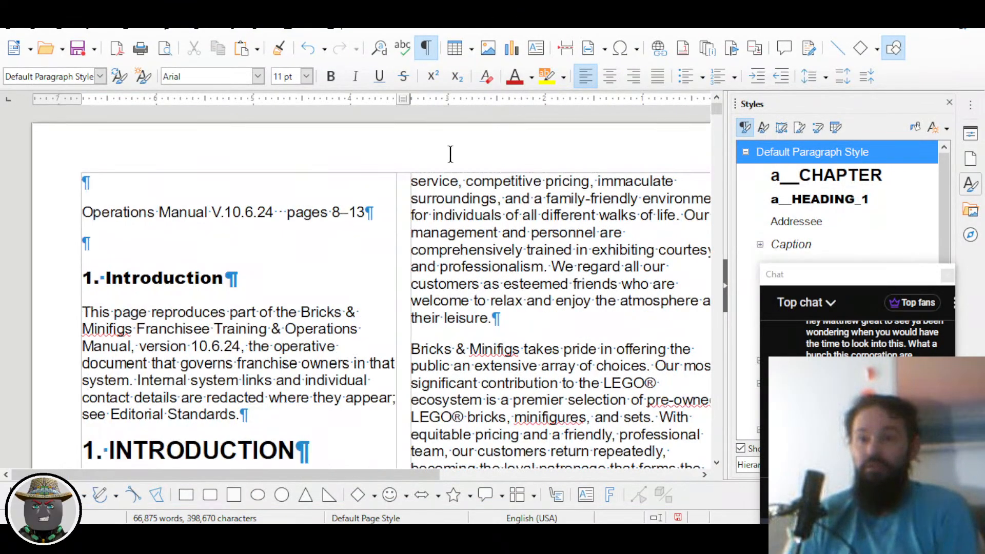
pyautogui.moveTo(421, 155)
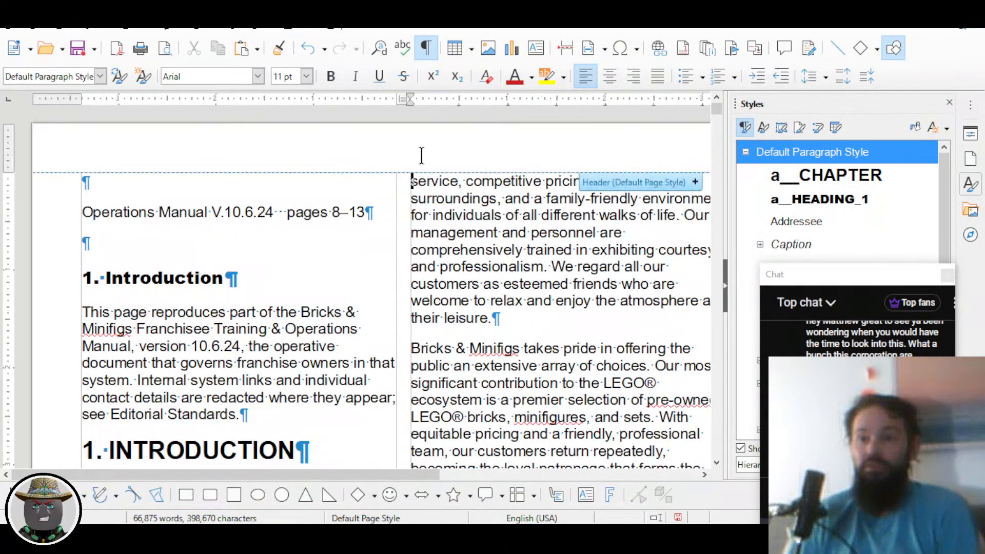
pyautogui.click(694, 182)
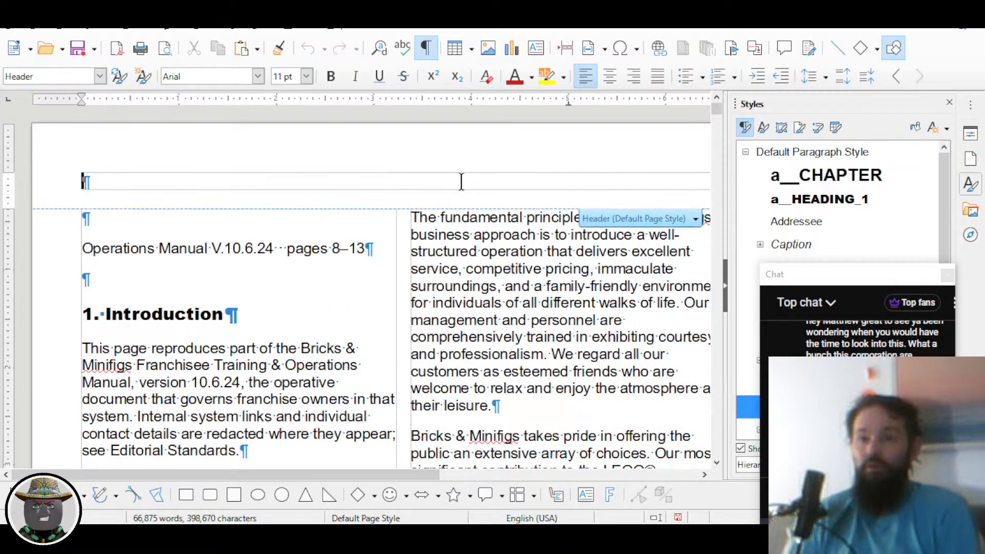
pyautogui.write('BA')
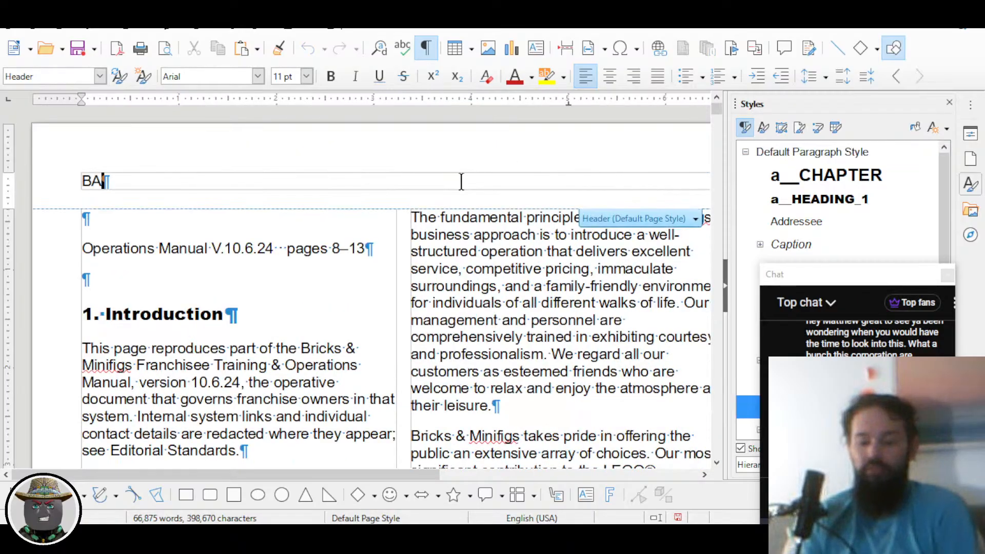
pyautogui.write('M OPERAT')
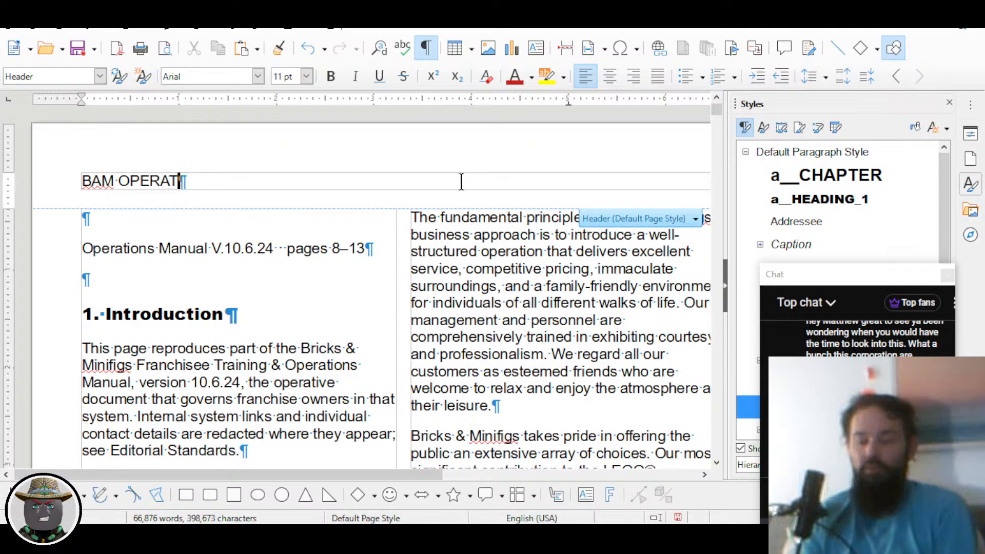
pyautogui.write('IONS MANUAL')
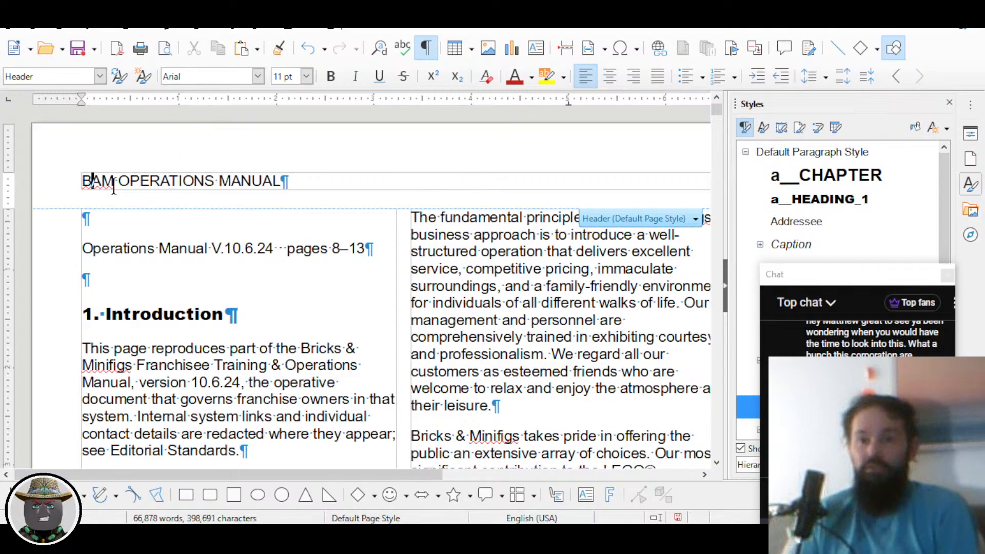
pyautogui.press('Tab')
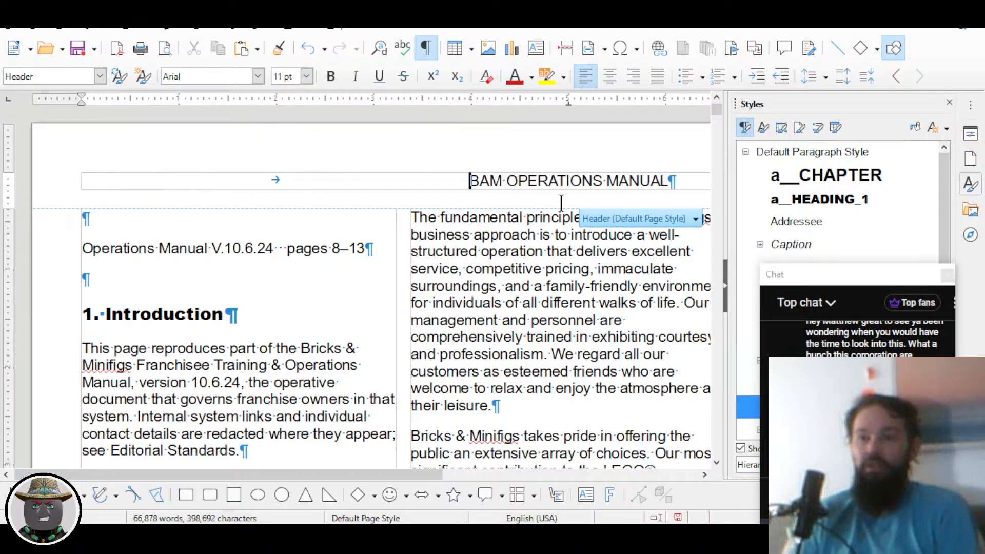
# Step: Format the header title as bold Arial Black at 18 pt
pyautogui.tripleClick(676, 180)
pyautogui.click(331, 77)
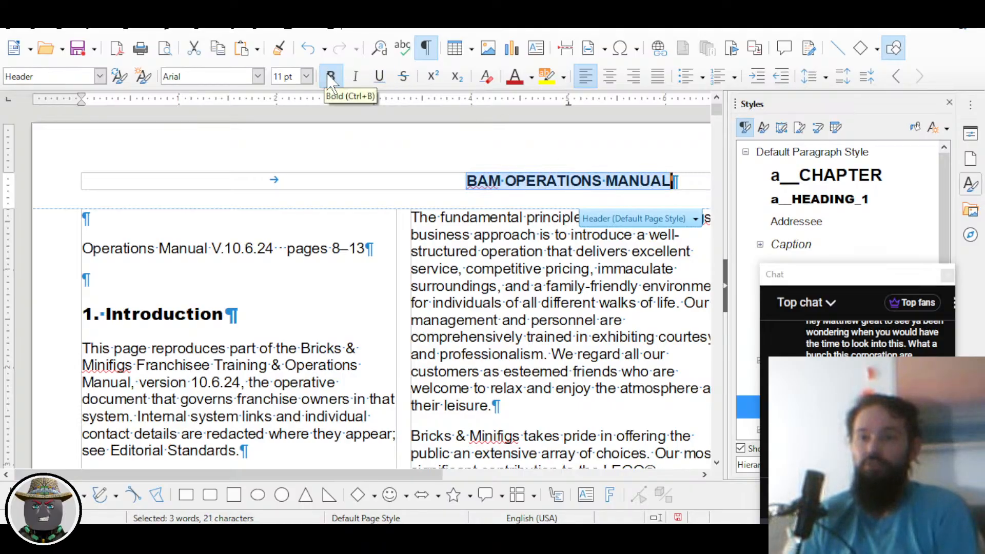
pyautogui.click(306, 76)
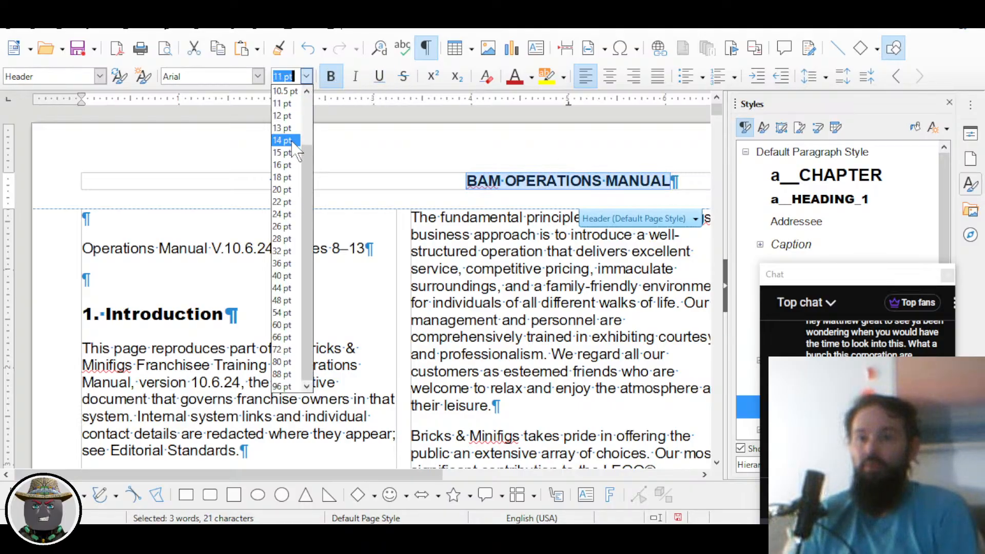
pyautogui.click(285, 91)
pyautogui.click(258, 77)
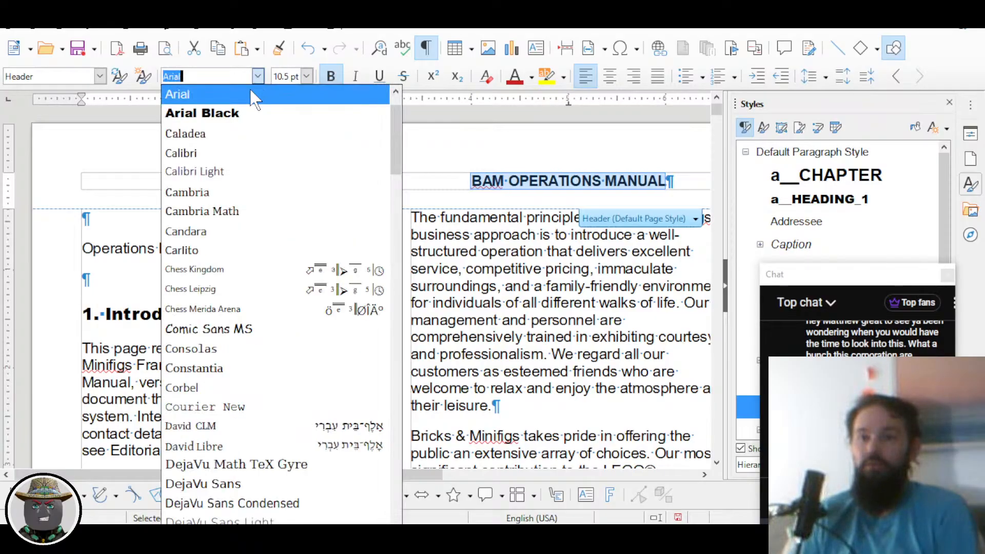
pyautogui.click(240, 115)
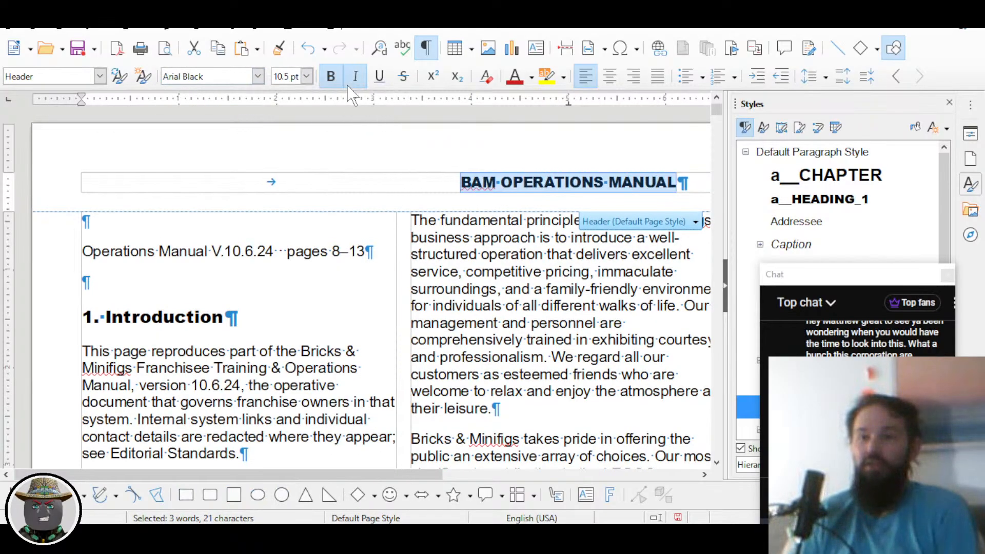
pyautogui.click(307, 77)
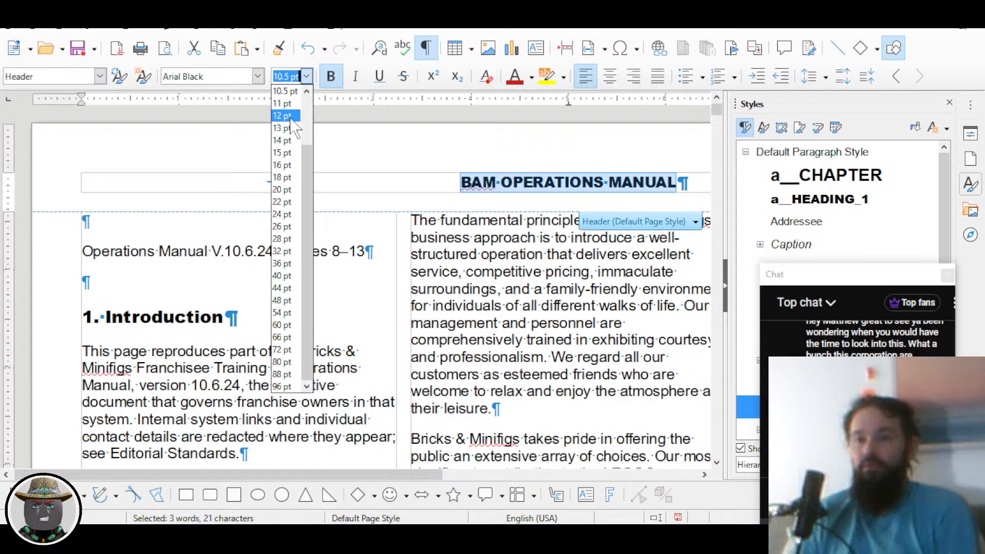
pyautogui.click(284, 177)
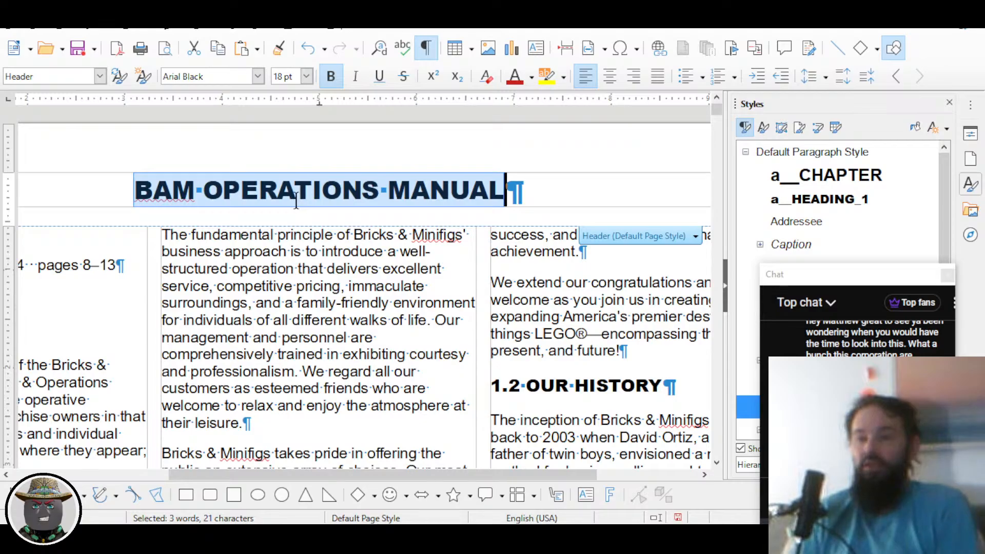
pyautogui.scroll(-1, 227, 255)
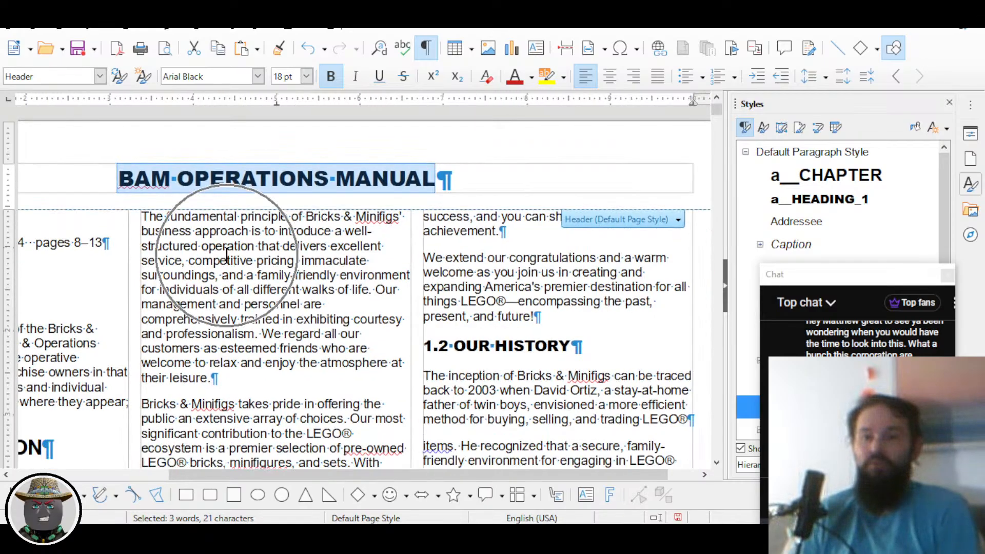
pyautogui.hscroll(-3, 226, 256)
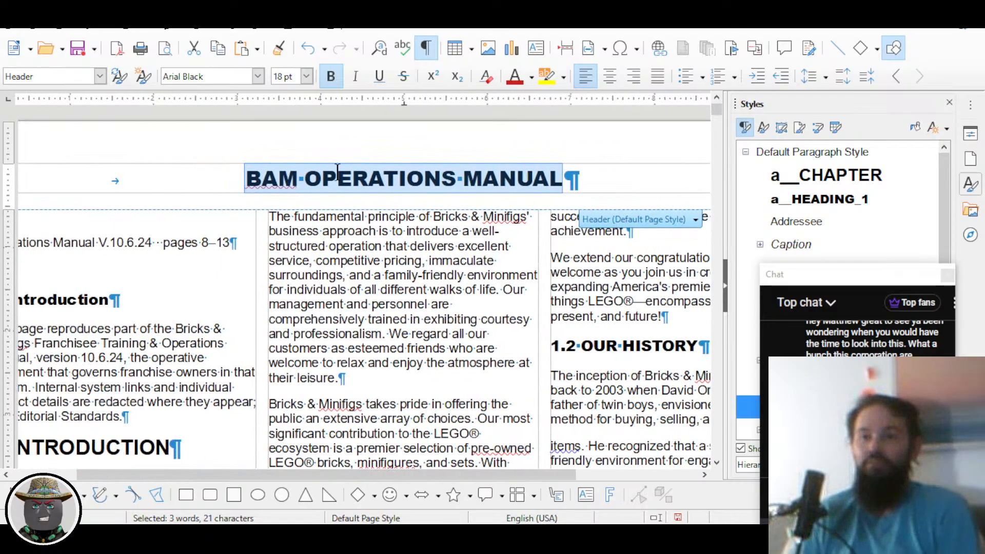
pyautogui.click(283, 186)
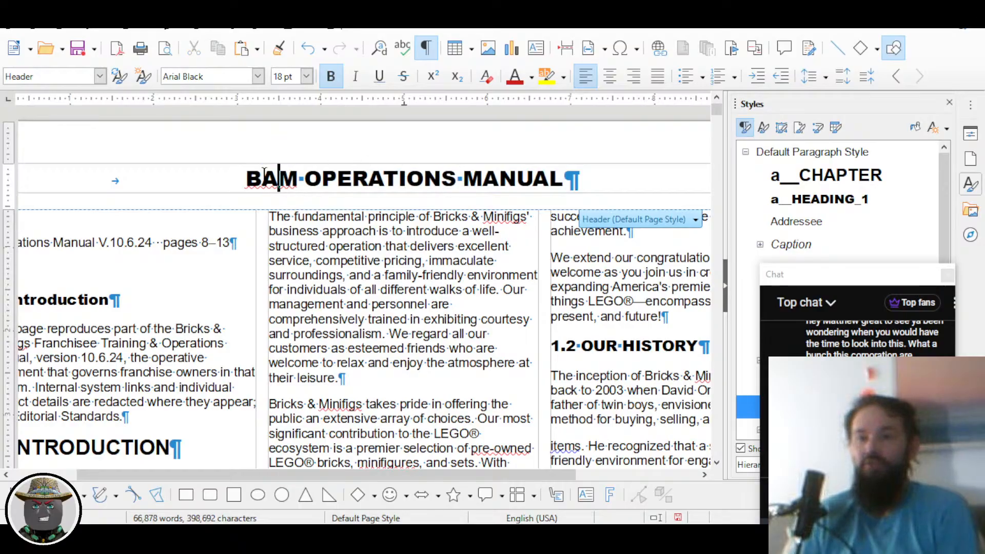
pyautogui.scroll(-2, 197, 182)
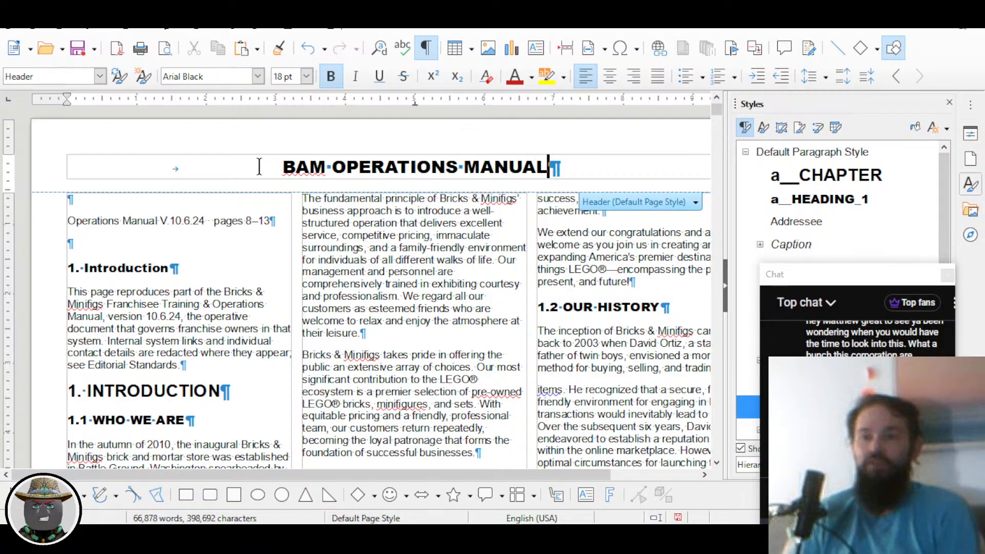
# Step: Put 'Page' and the page number at both the left and right edges of the header
pyautogui.click(80, 164)
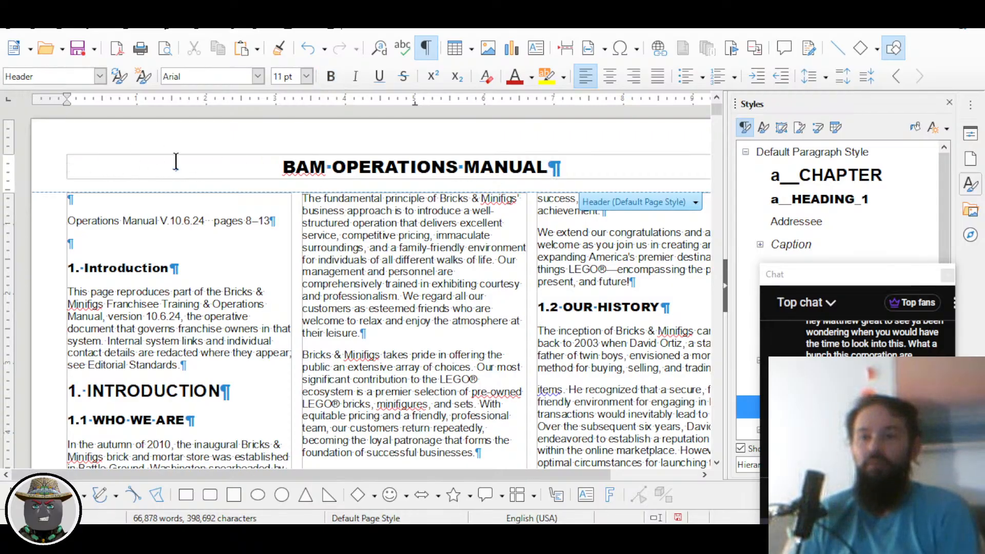
pyautogui.click(662, 205)
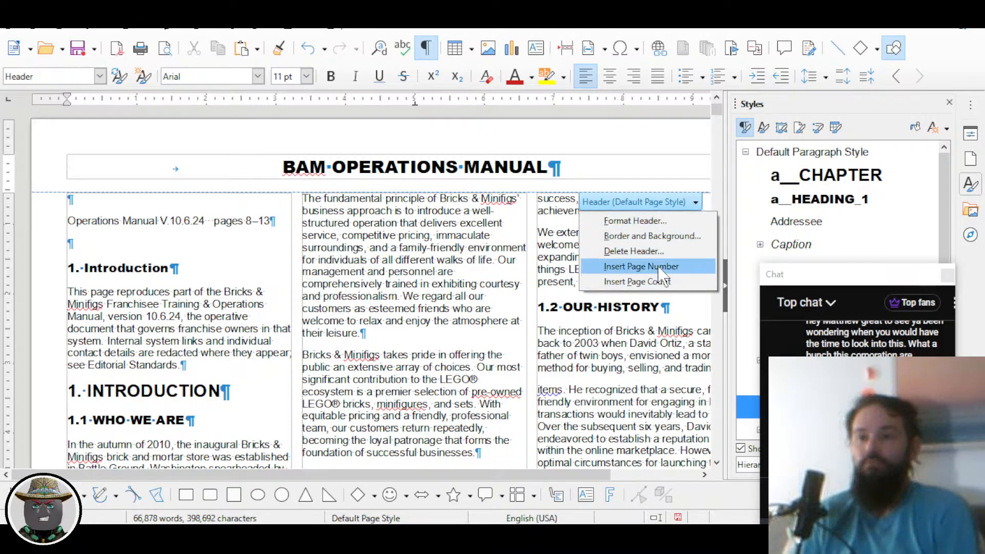
pyautogui.click(642, 266)
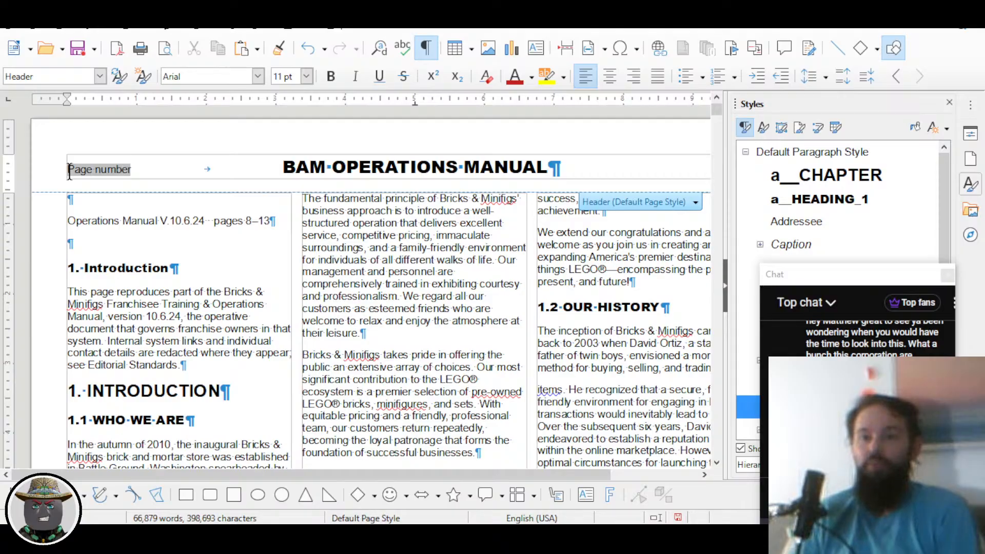
pyautogui.moveTo(69, 172); pyautogui.dragTo(213, 163)
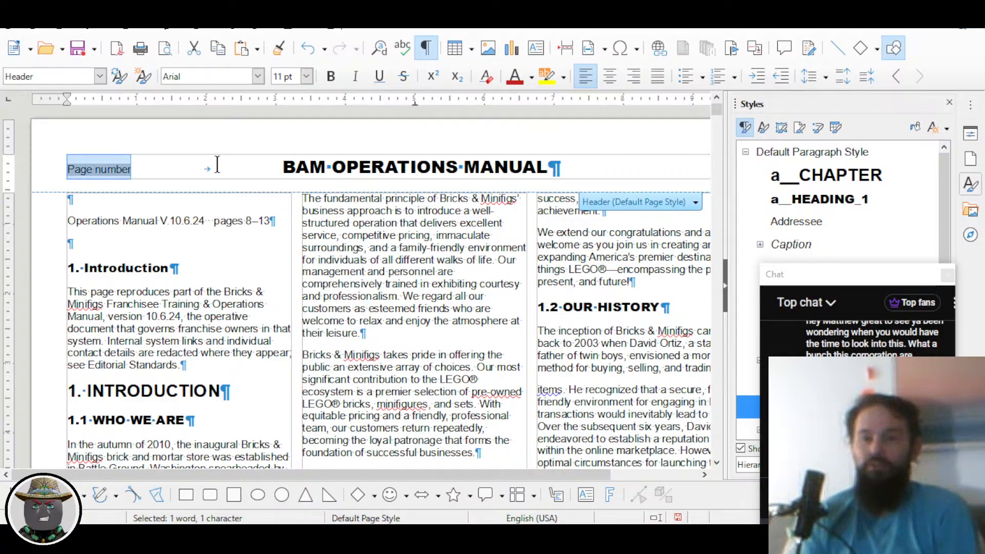
pyautogui.write('Page')
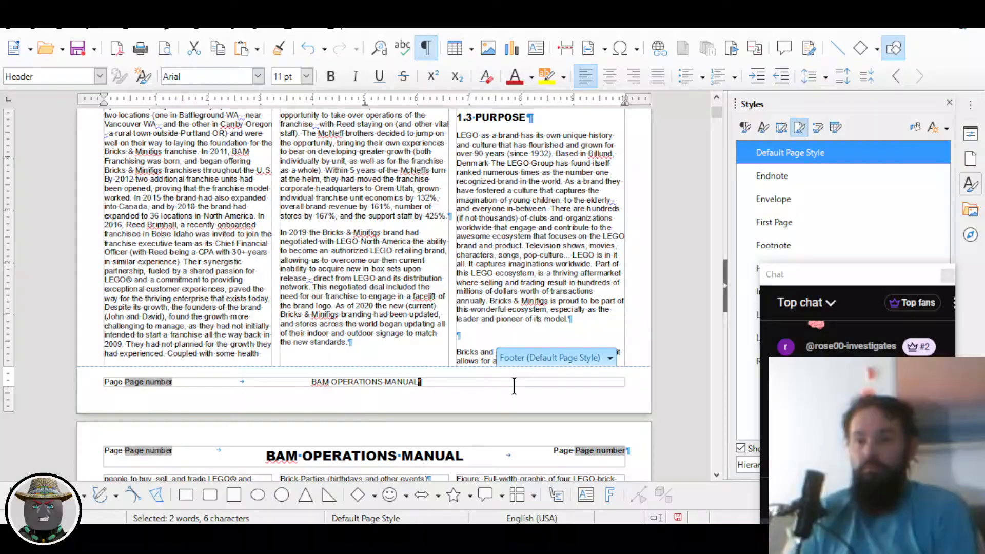
pyautogui.press('Tab')
pyautogui.write('Page Page number')
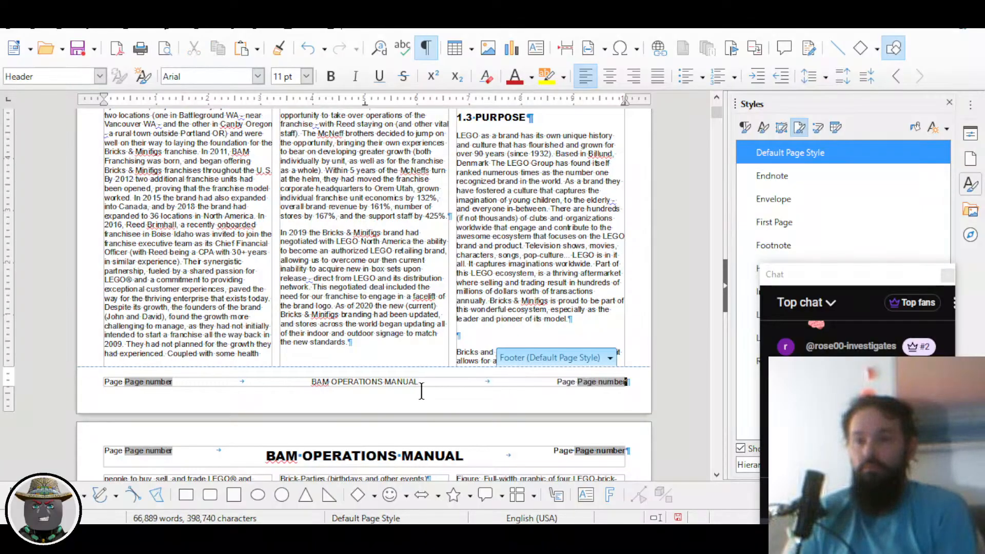
# Step: Set the footer's BAM OPERATIONS MANUAL title to Arial Black 18 pt to match the header
pyautogui.scroll(-2, 353, 334)
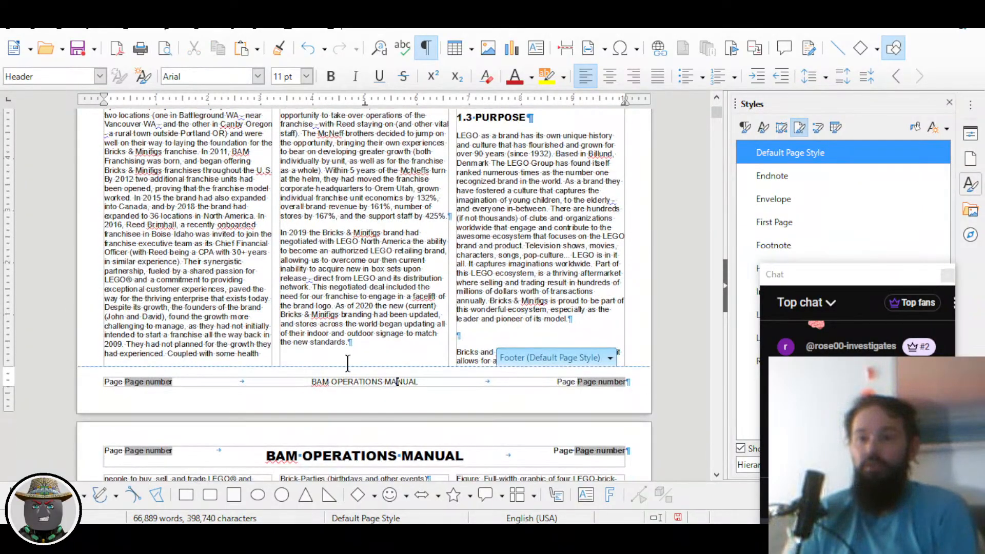
pyautogui.click(360, 404)
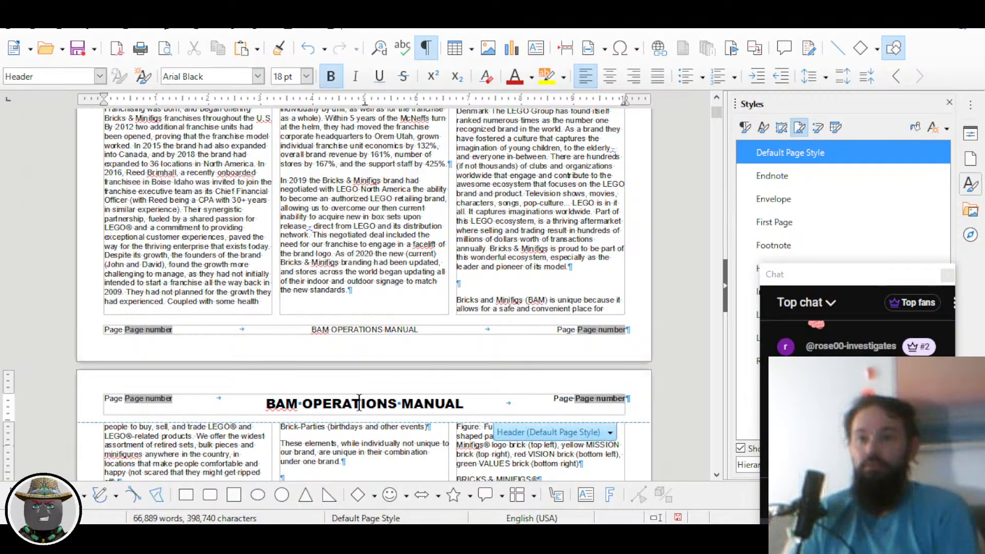
pyautogui.click(342, 330)
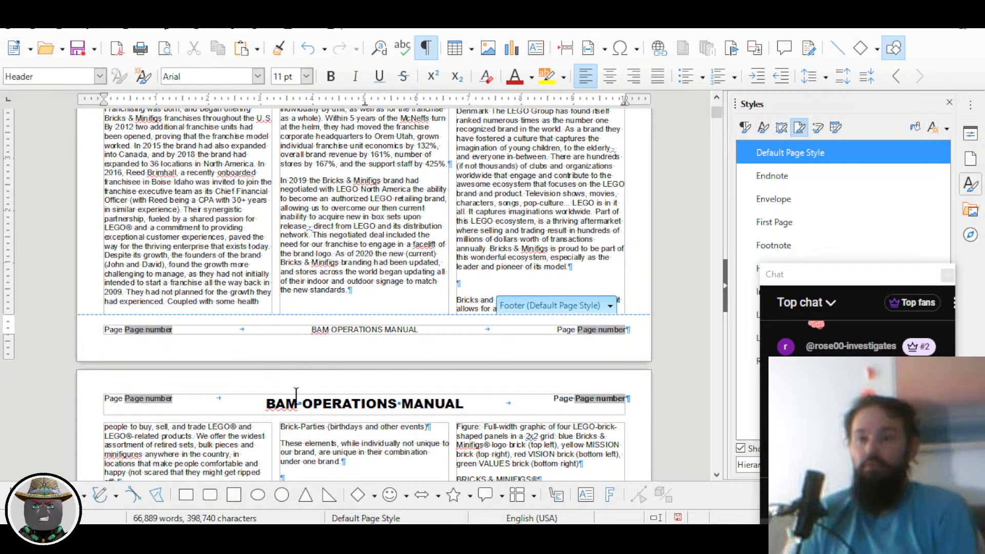
pyautogui.moveTo(308, 330); pyautogui.dragTo(430, 331)
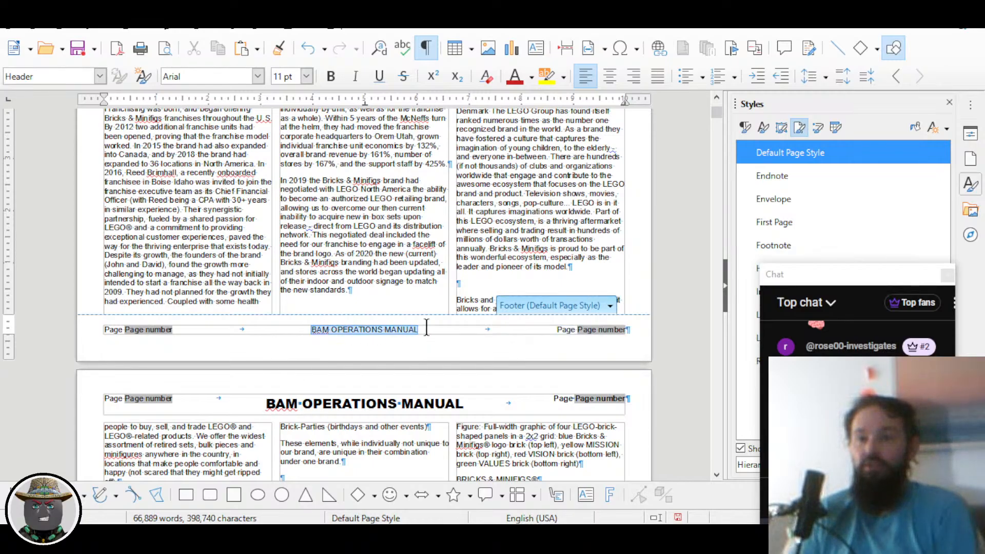
pyautogui.click(258, 77)
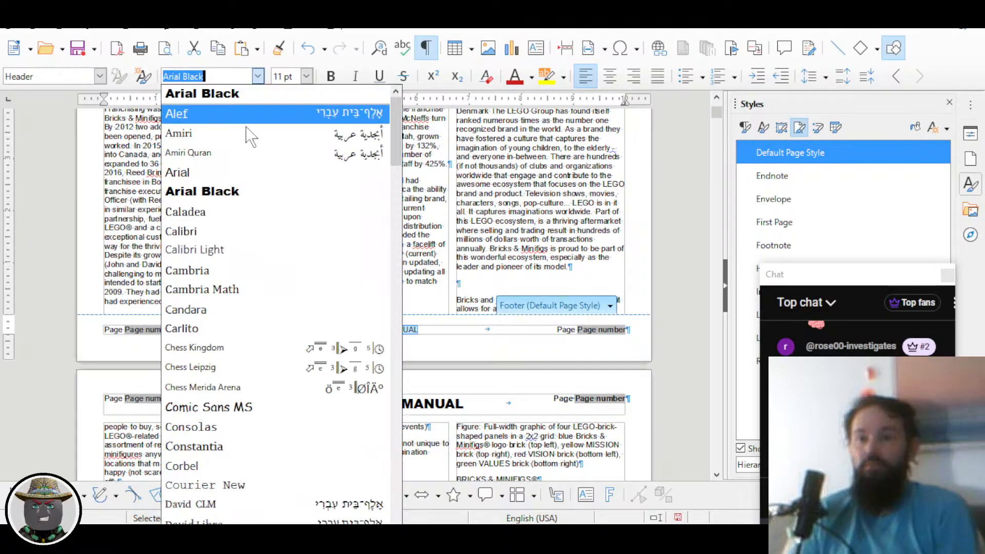
pyautogui.click(246, 192)
pyautogui.click(307, 77)
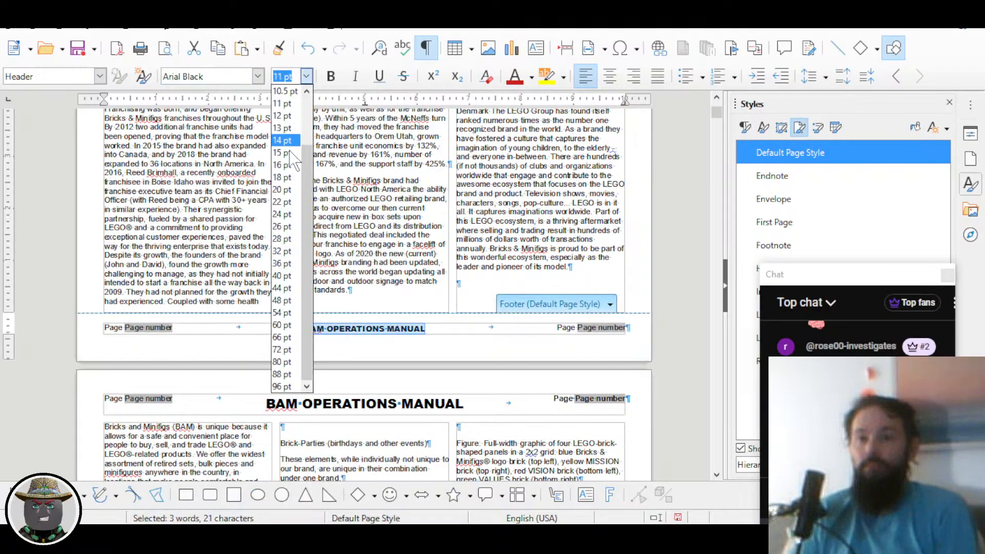
pyautogui.click(291, 177)
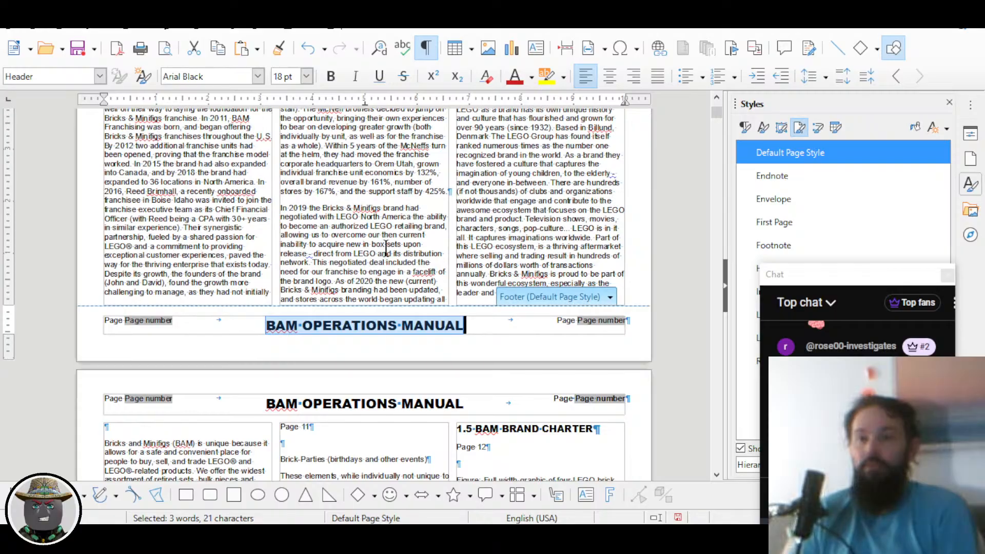
pyautogui.scroll(-3, 413, 272)
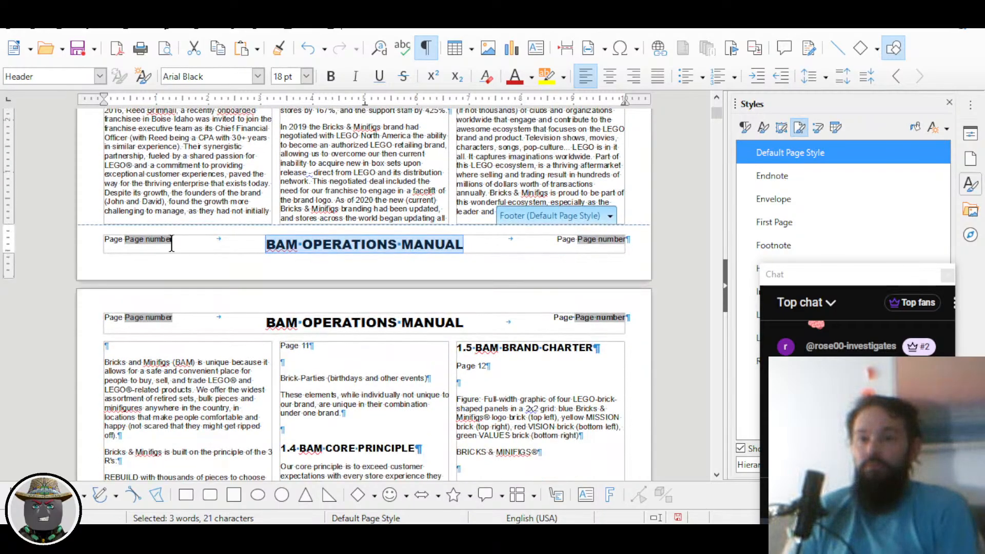
pyautogui.click(117, 240)
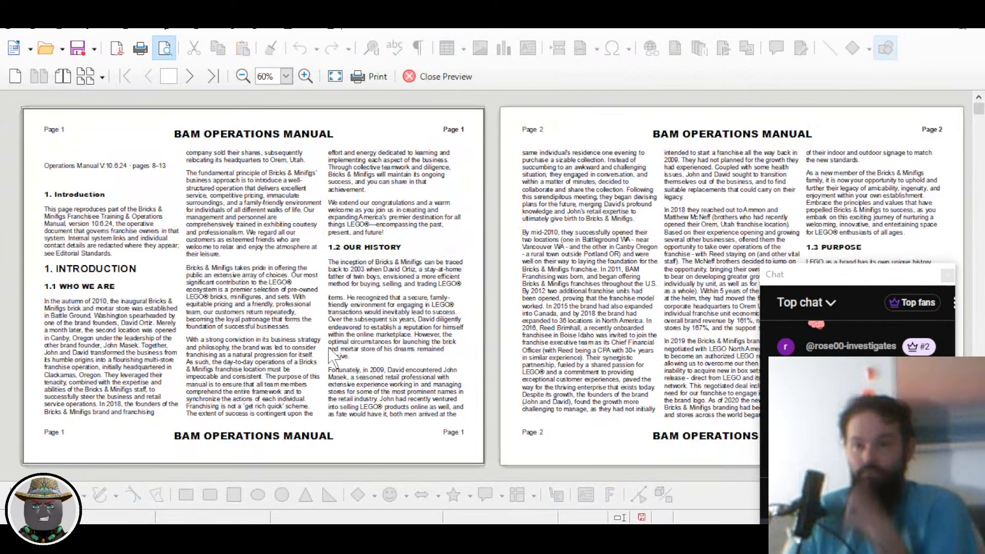
# Step: Zoom the print preview in to 400% to inspect page 7 up close
pyautogui.scroll(-3, 547, 220)
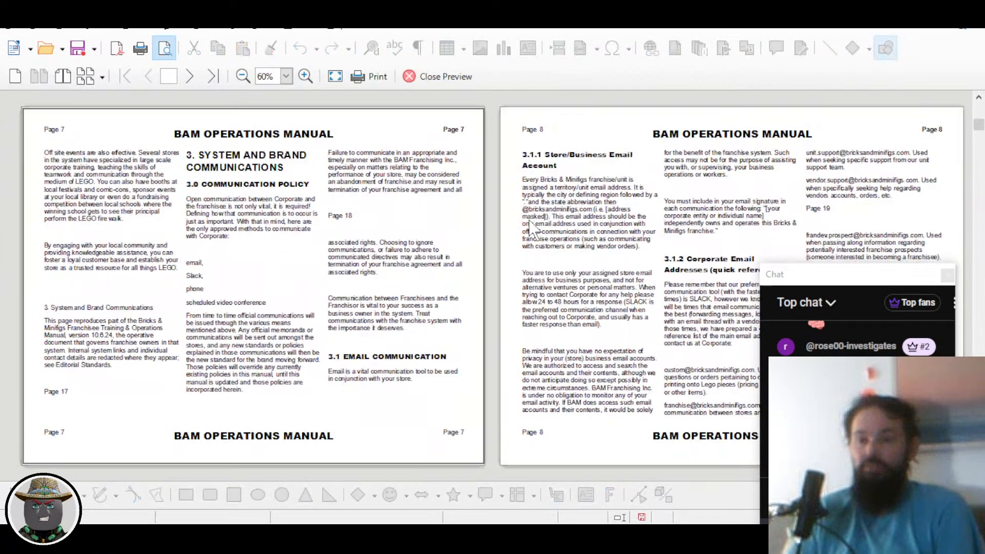
pyautogui.click(306, 76)
pyautogui.click(305, 76)
pyautogui.click(306, 76)
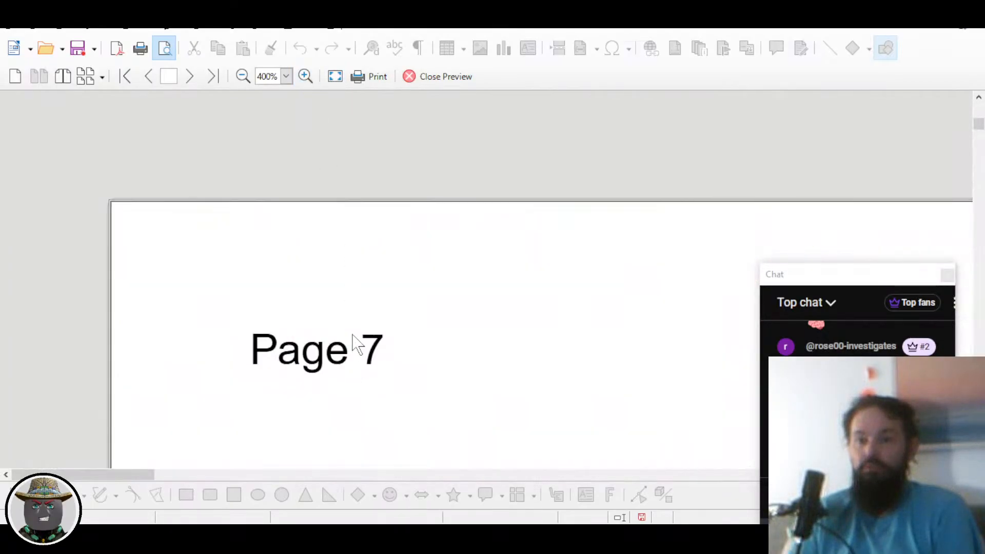
pyautogui.scroll(-5, 353, 200)
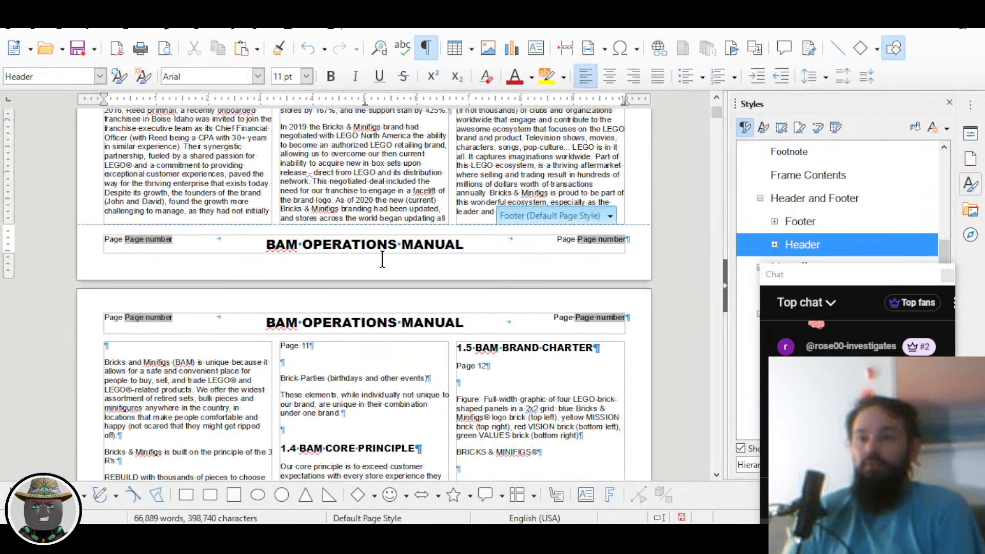
pyautogui.scroll(10, 336, 235)
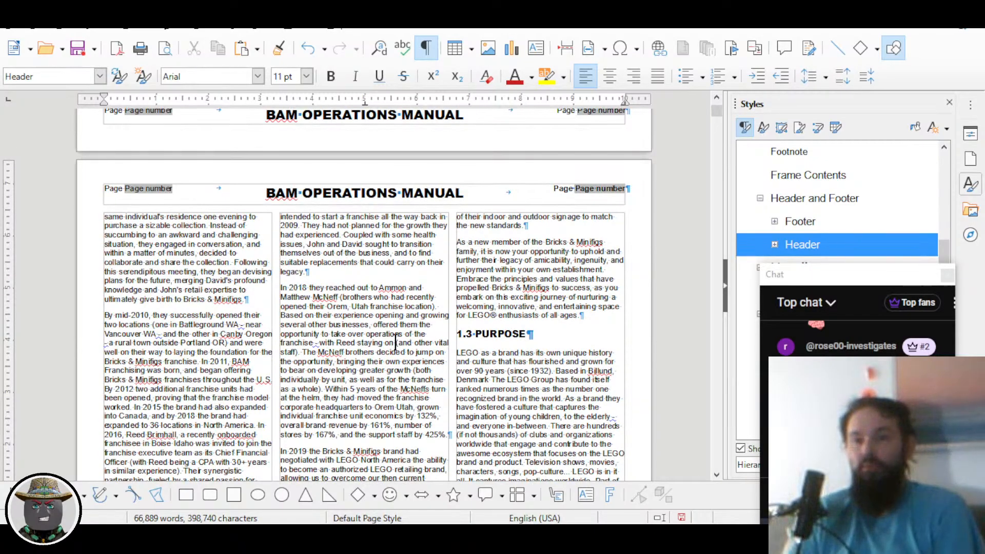
pyautogui.scroll(15, 306, 282)
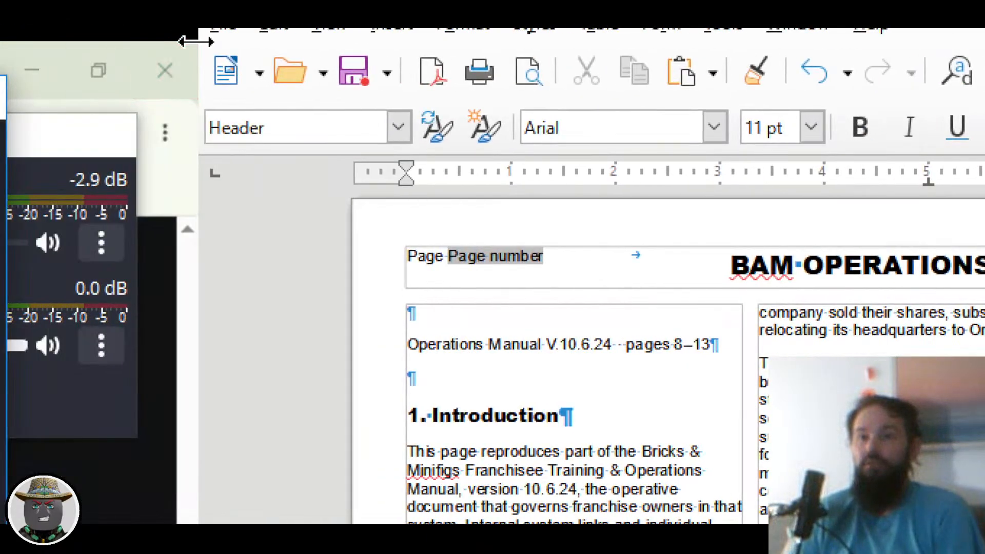
# Step: Export the manual as the PDF BAM_Ops_Manual_1.pdf in the Ben folder
pyautogui.click(225, 29)
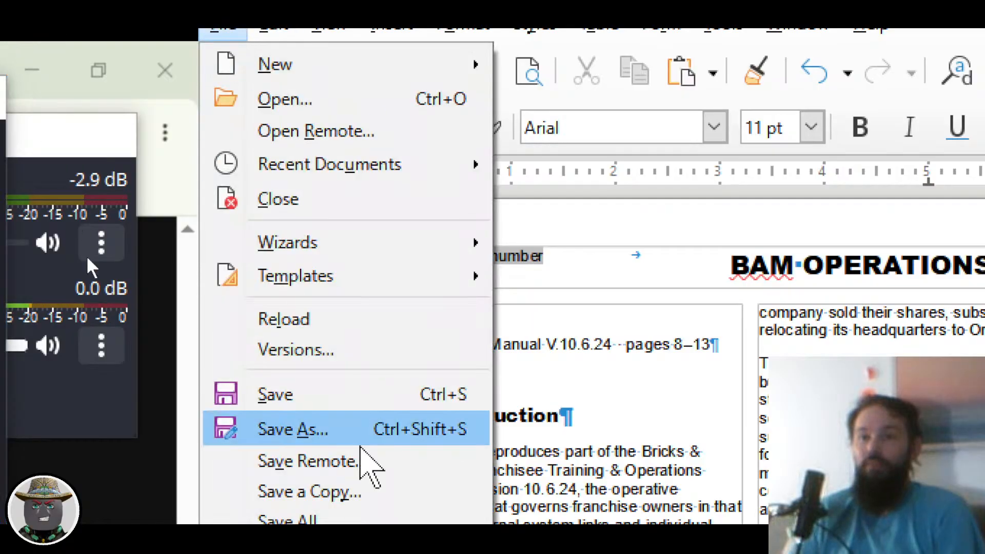
pyautogui.moveTo(373, 385)
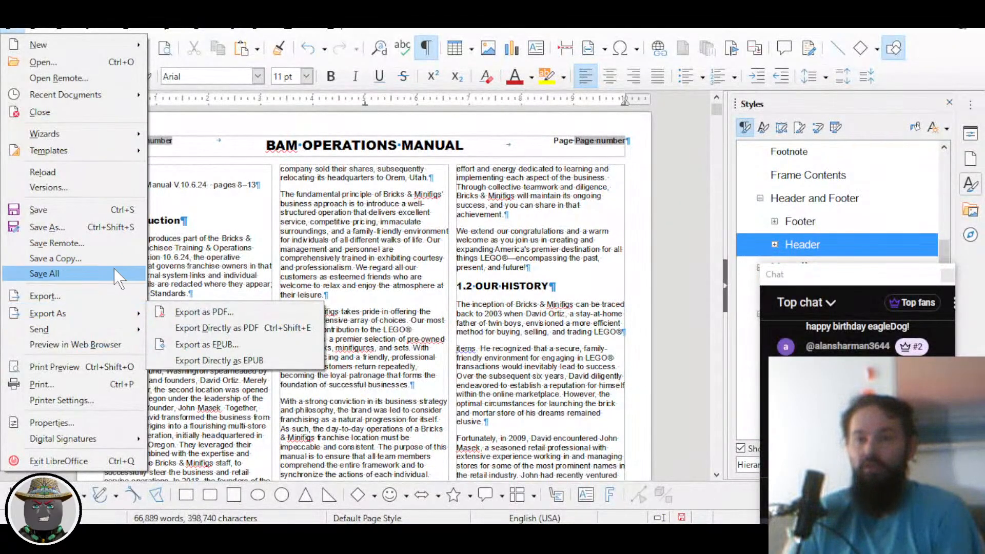
pyautogui.click(601, 277)
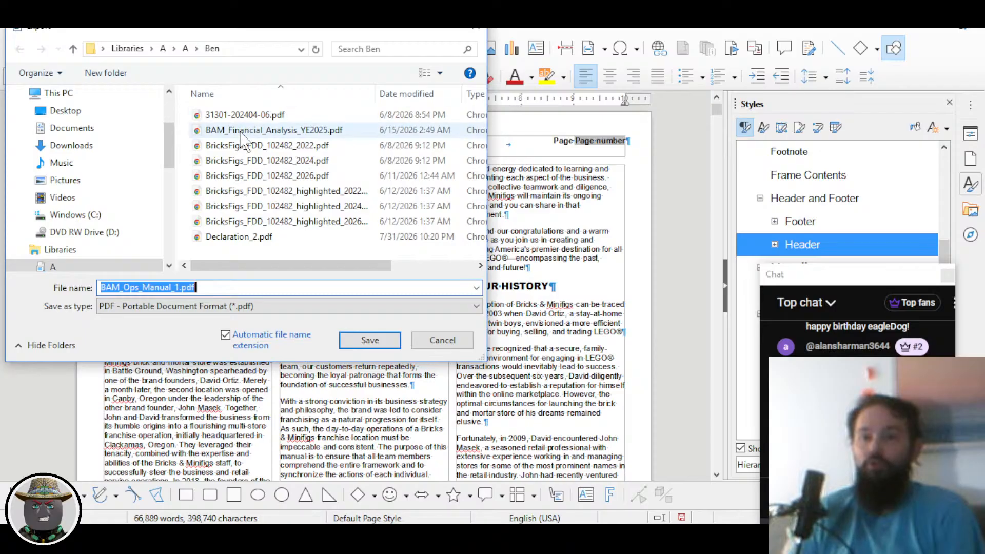
pyautogui.click(213, 287)
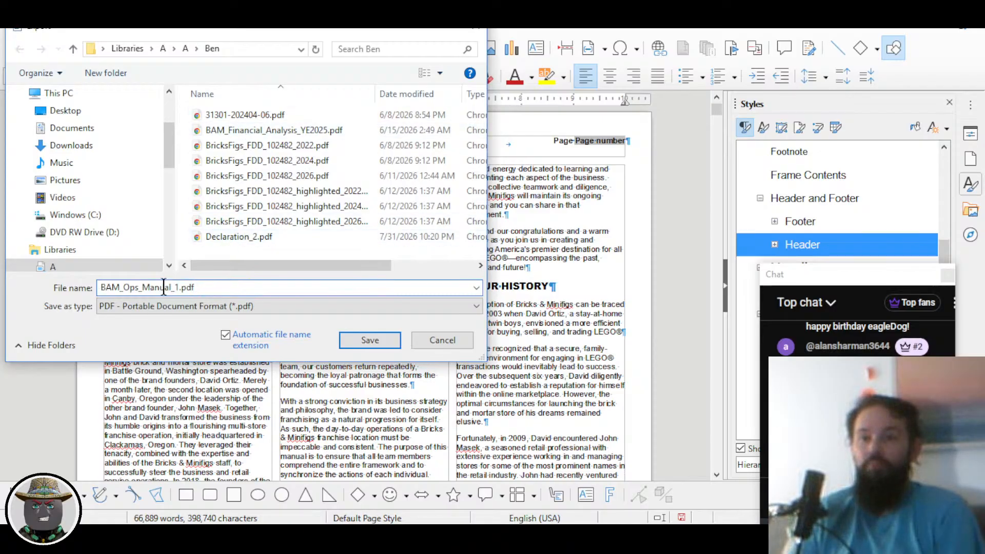
pyautogui.click(370, 340)
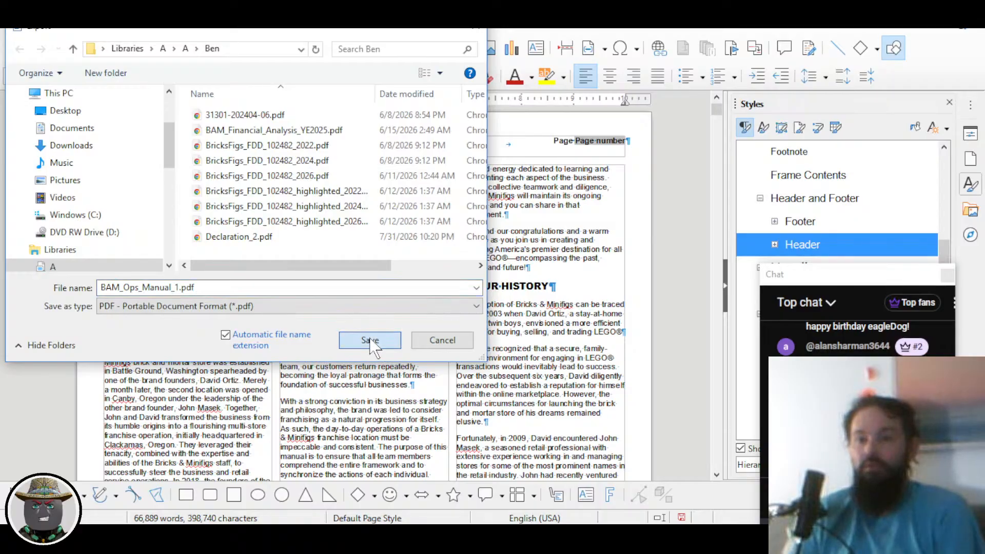
pyautogui.hotkey('alt', 'Tab')
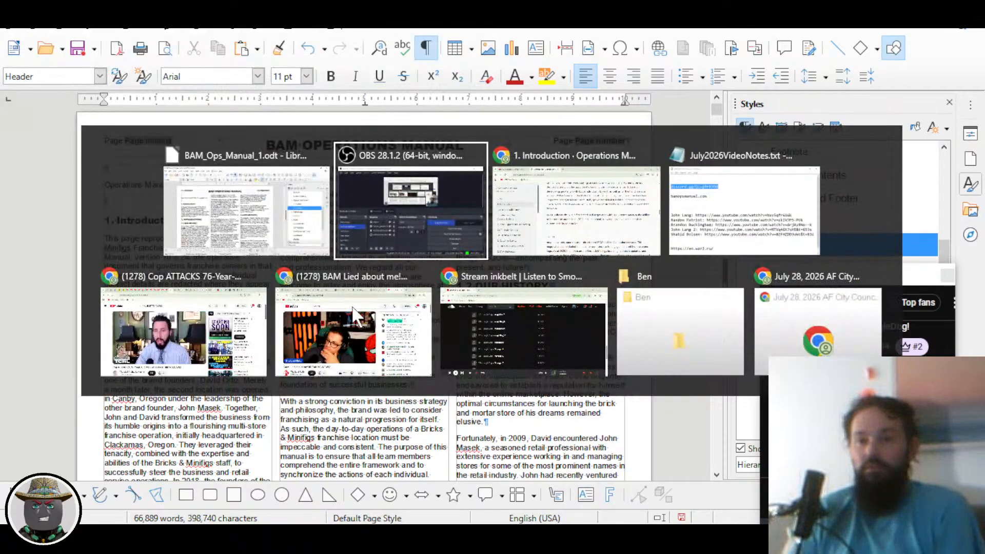
# Step: Switch to the Chrome window with the online manual and open a new tab
pyautogui.press('Escape')
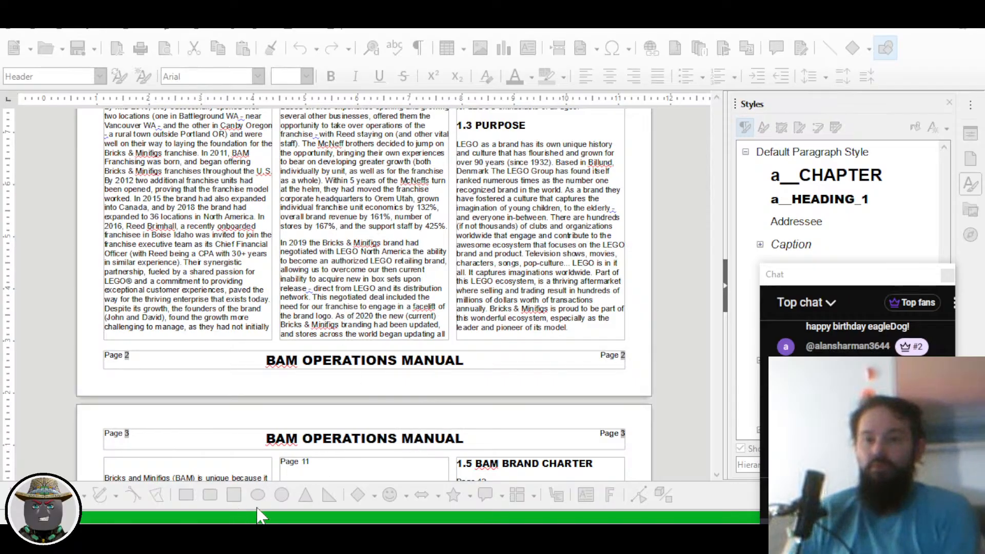
pyautogui.hotkey('alt', 'Tab')
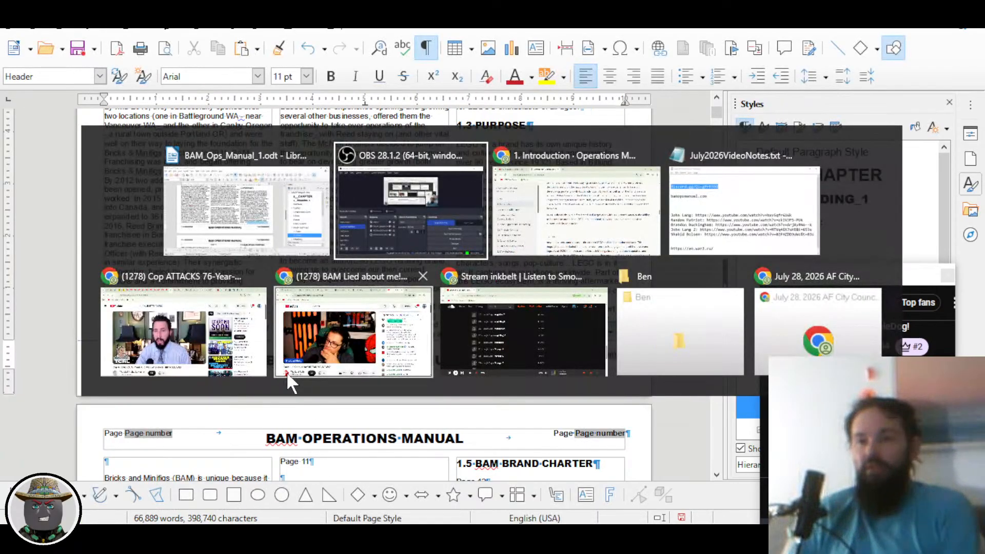
pyautogui.hotkey('alt', 'Tab')
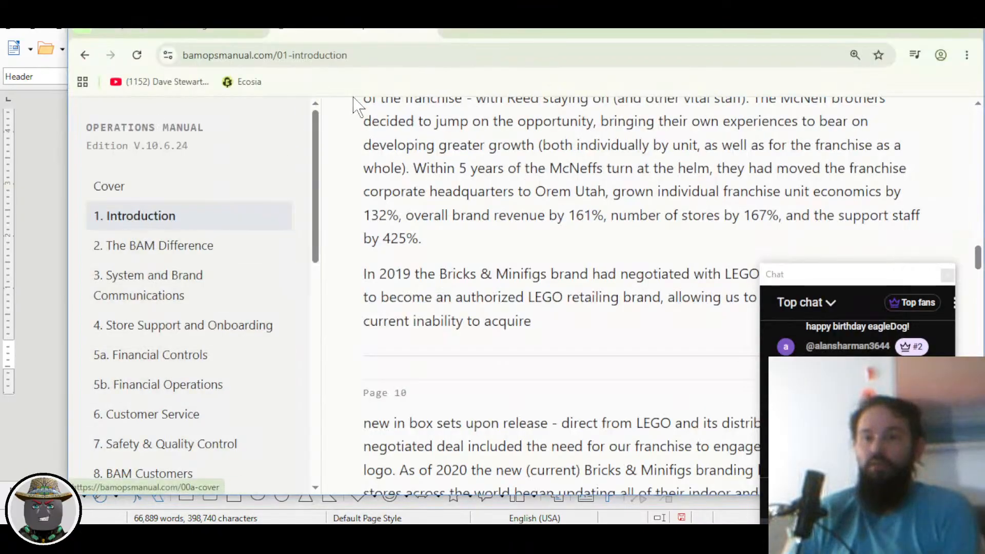
pyautogui.click(447, 32)
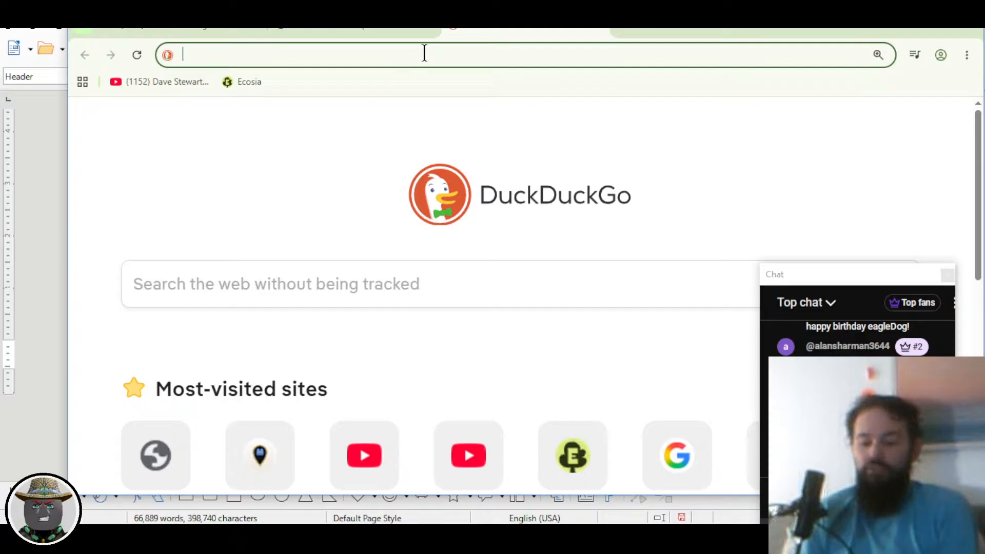
# Step: Open the local complaint PDF by its autocompleted c: path and scroll through it
pyautogui.write('c:')
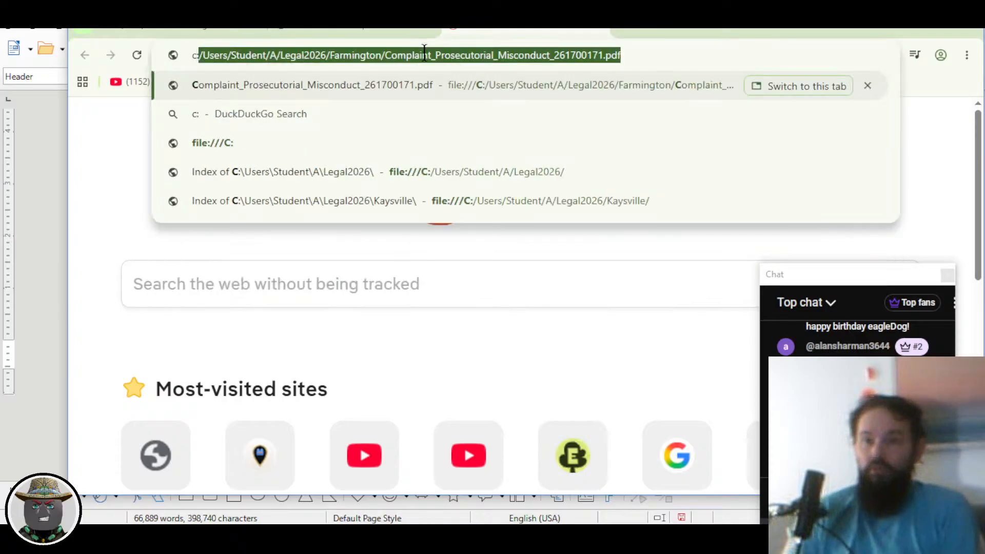
pyautogui.click(254, 57)
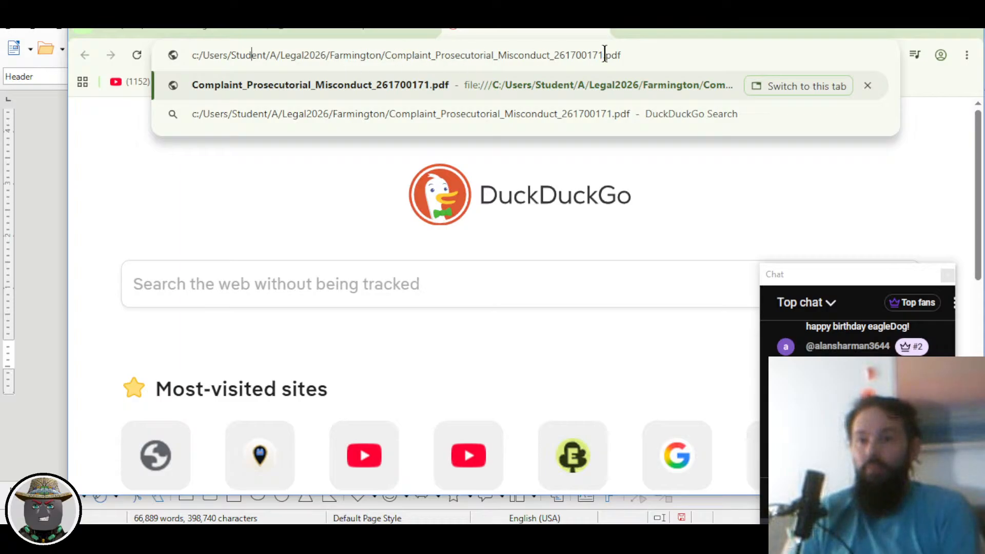
pyautogui.press('Return')
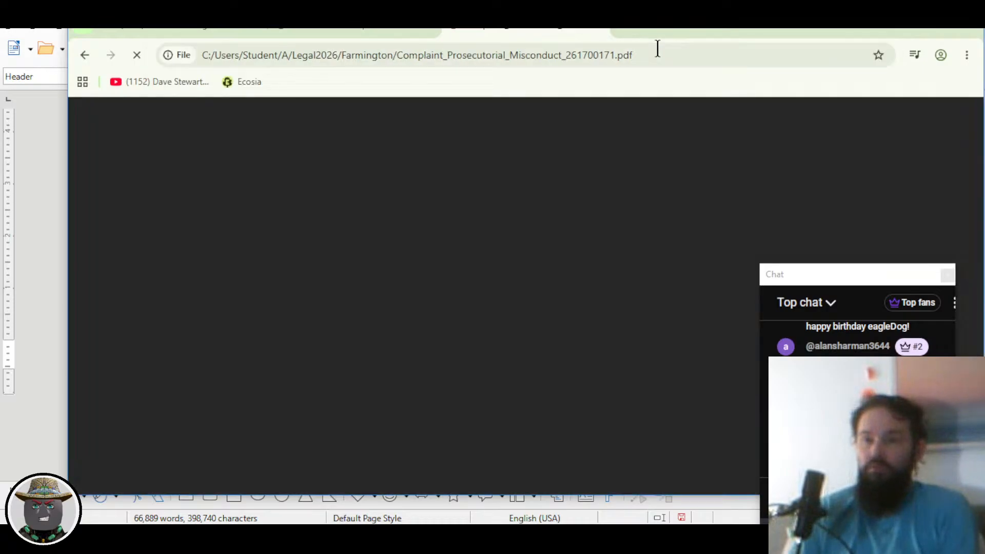
pyautogui.scroll(-6, 444, 210)
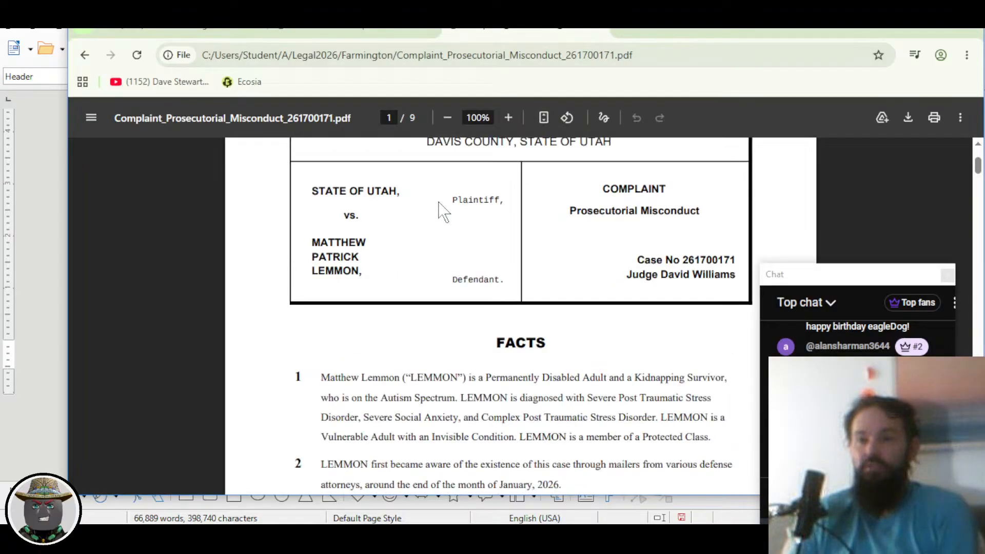
pyautogui.scroll(6, 444, 210)
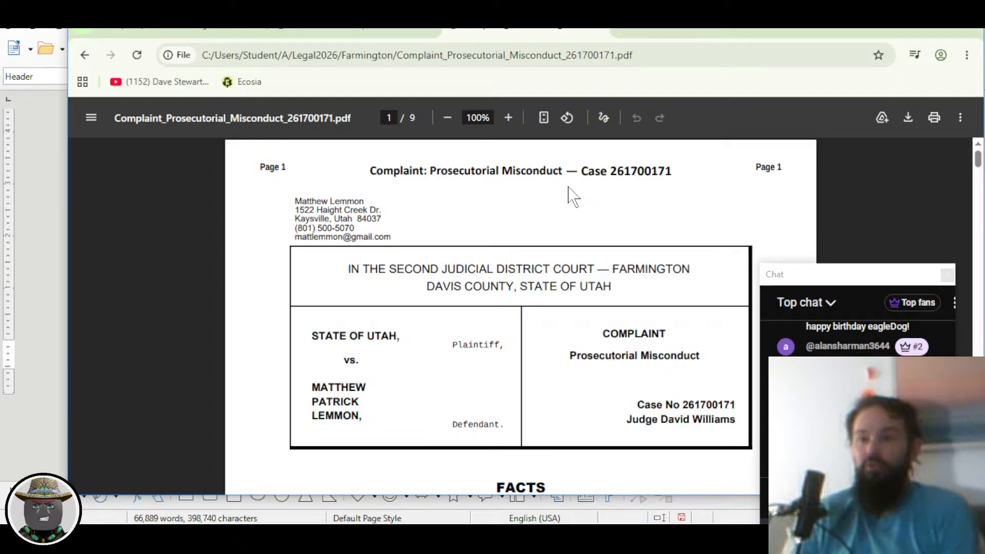
pyautogui.scroll(-15, 538, 246)
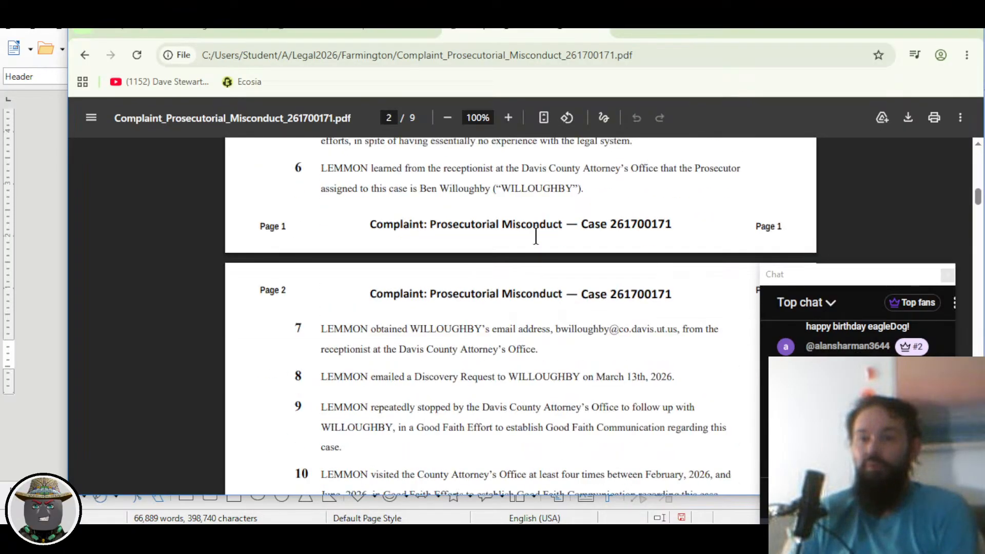
pyautogui.scroll(15, 535, 236)
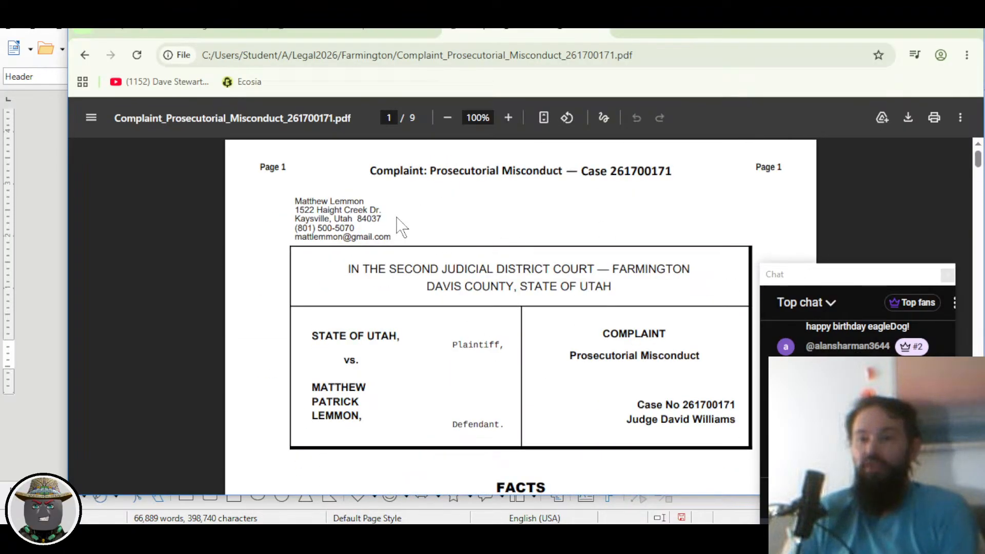
# Step: Trim the file name from the address to show the Legal2026 Farmington folder listing
pyautogui.click(465, 57)
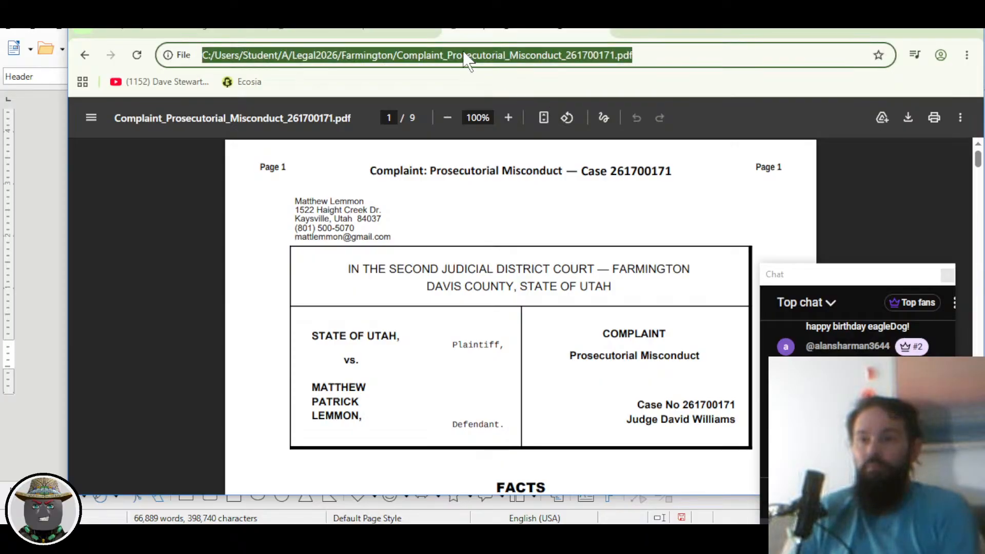
pyautogui.click(412, 55)
pyautogui.moveTo(502, 66); pyautogui.dragTo(747, 84)
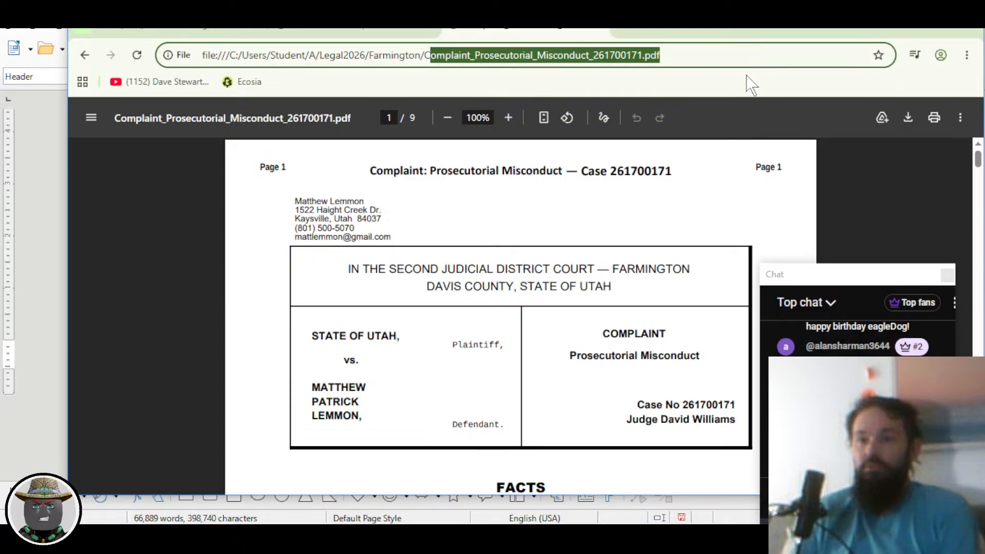
pyautogui.press('BackSpace')
pyautogui.press('BackSpace')
pyautogui.click(750, 86)
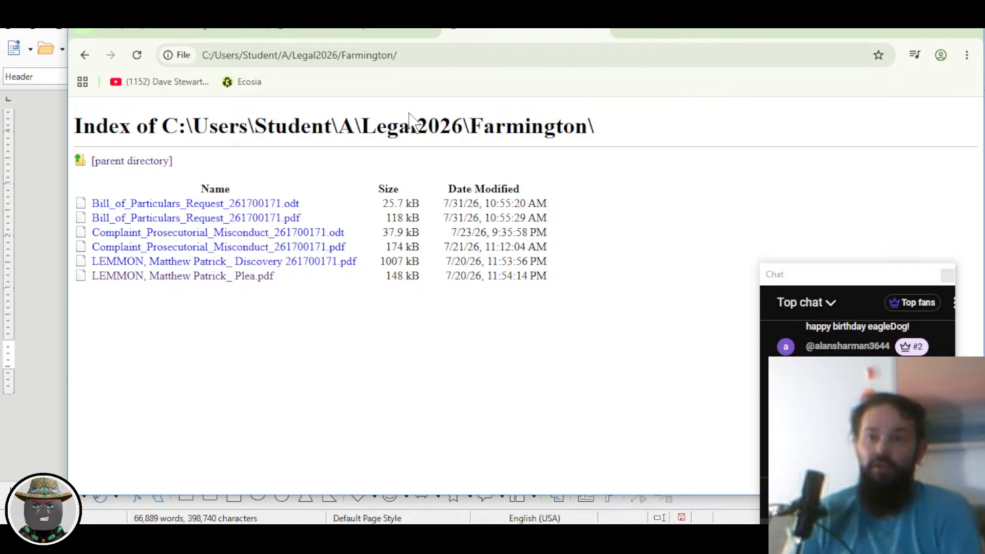
# Step: Go up two folders from Farmington and open the Ben folder listing
pyautogui.click(141, 163)
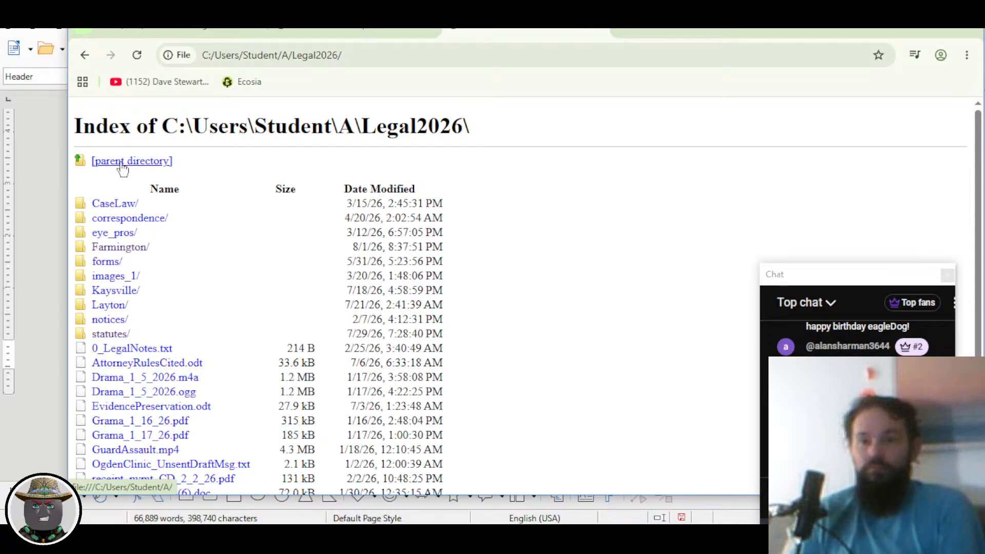
pyautogui.click(122, 164)
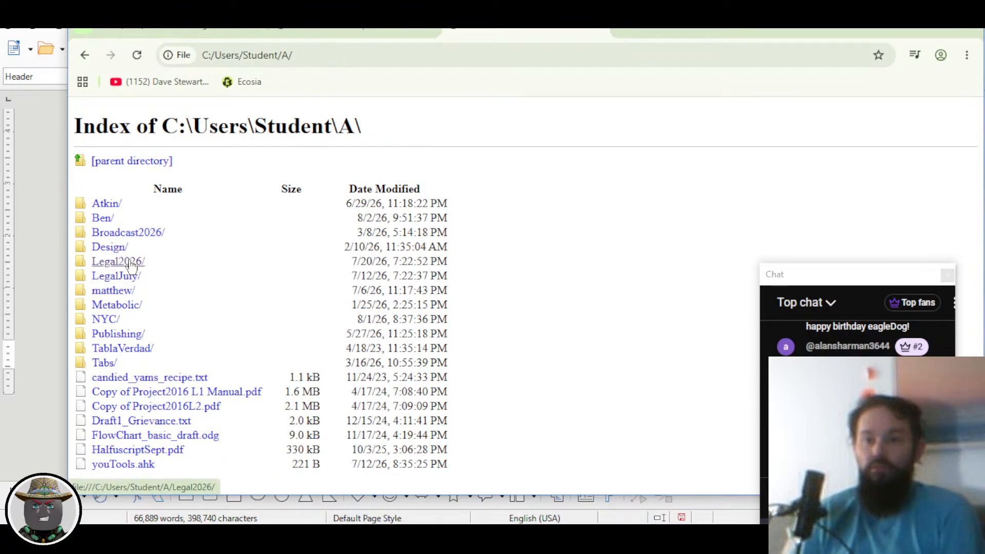
pyautogui.click(106, 220)
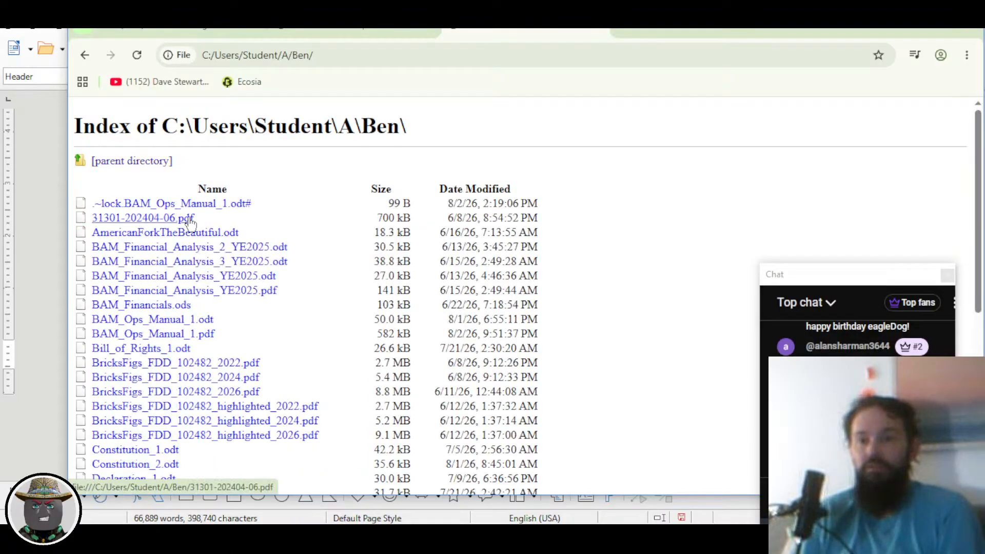
pyautogui.scroll(-5, 167, 336)
pyautogui.scroll(1, 164, 334)
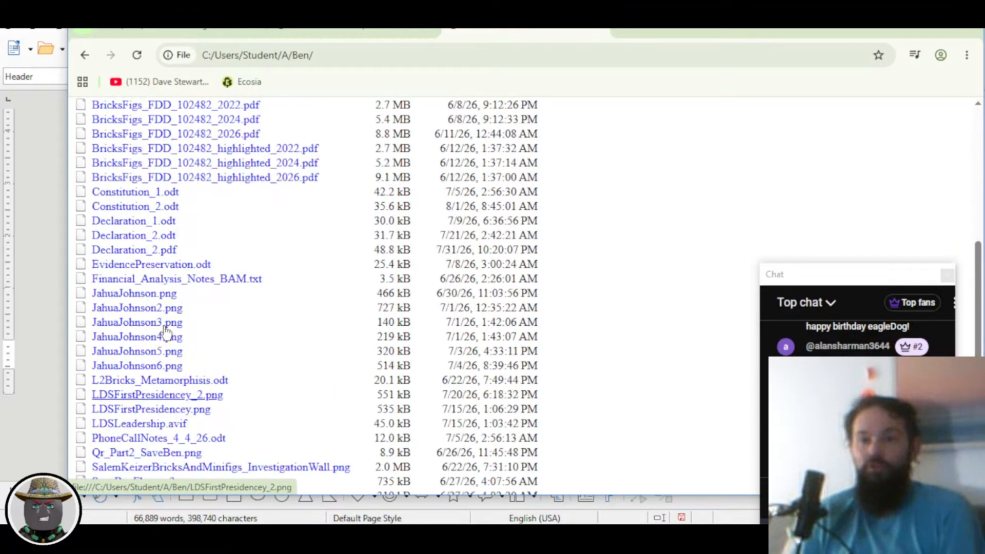
pyautogui.scroll(3, 147, 313)
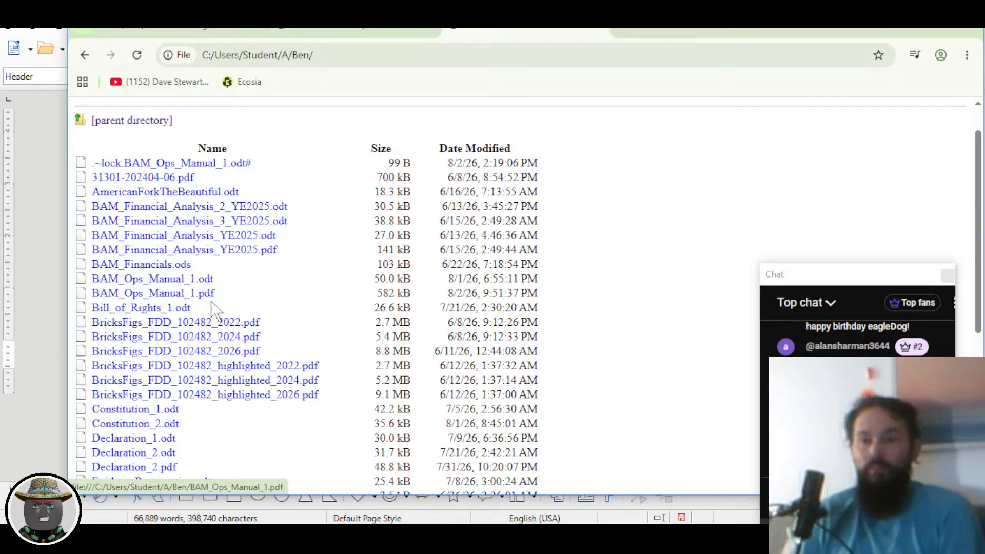
# Step: View the exported 134-page BAM_Ops_Manual_1.pdf, then return to the Writer manual
pyautogui.click(173, 295)
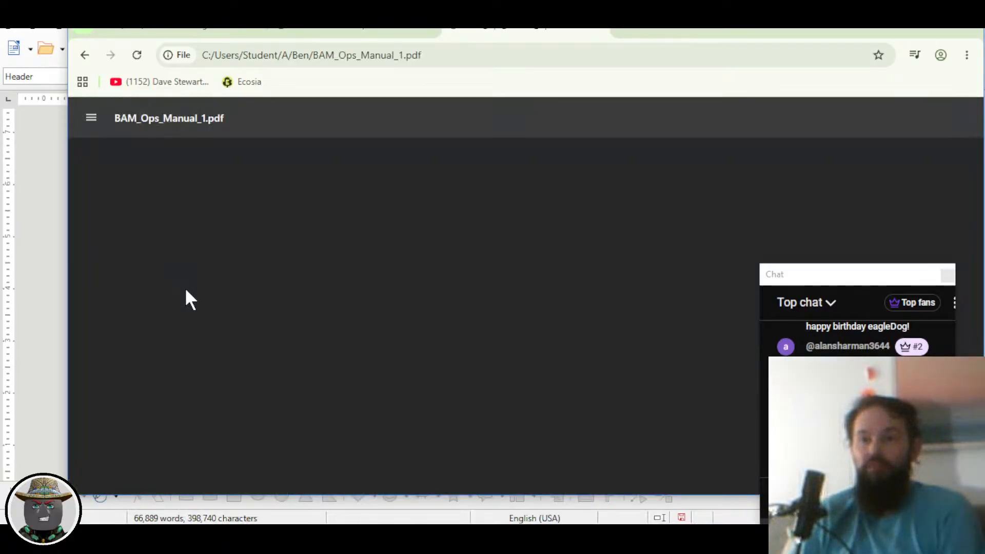
pyautogui.scroll(-4, 387, 292)
pyautogui.scroll(4, 386, 291)
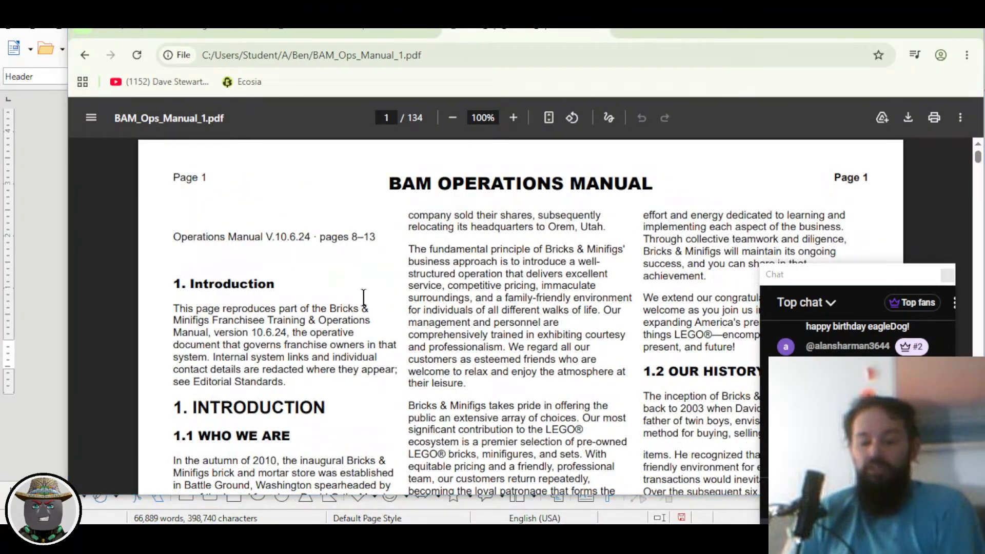
pyautogui.hotkey('alt', 'Tab')
pyautogui.scroll(-6, 294, 272)
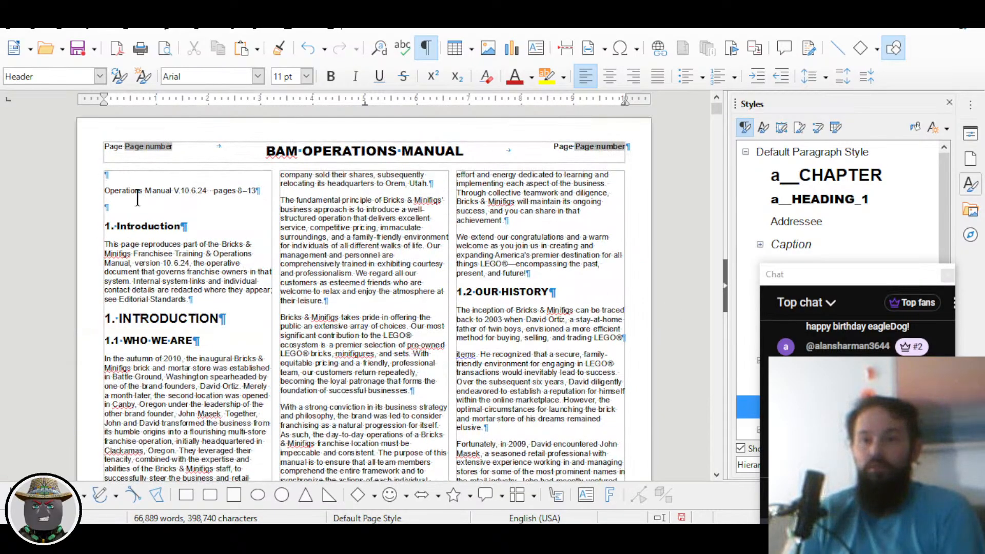
# Step: Insert the placeholder line ASDFASDFASDFASDFASF between blank paragraphs below the version line
pyautogui.click(138, 203)
pyautogui.press('Return')
pyautogui.press('Return')
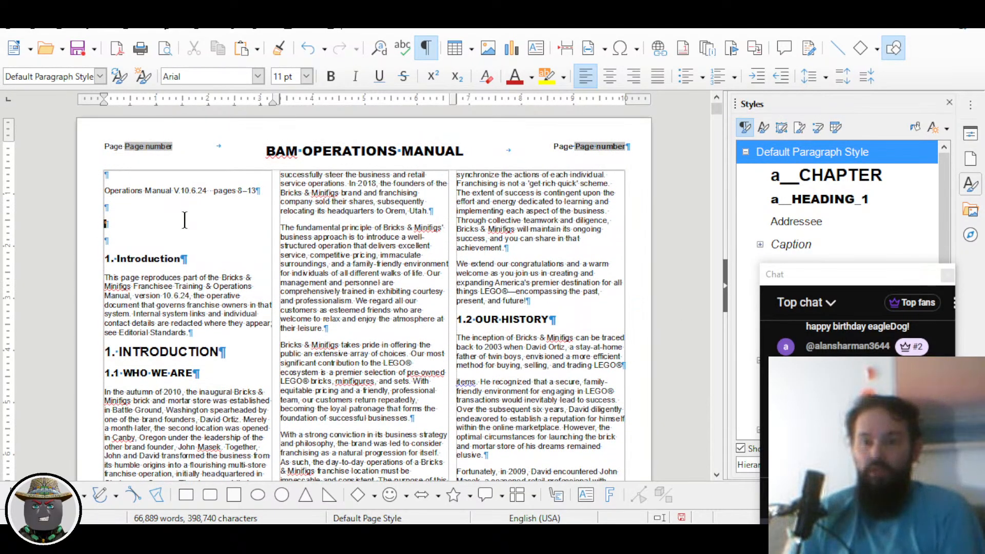
pyautogui.write('ASDFASDFASDFASDFASF')
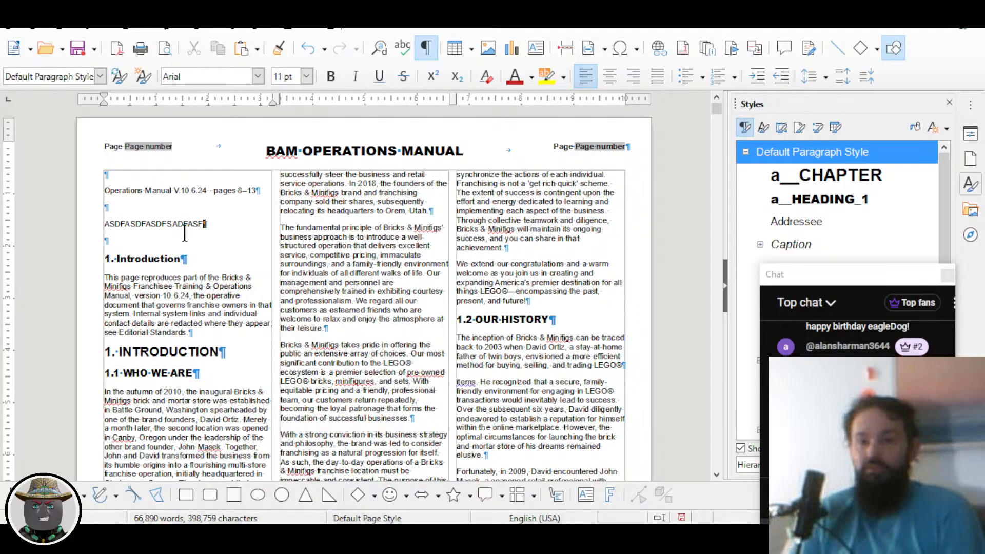
pyautogui.press('Down')
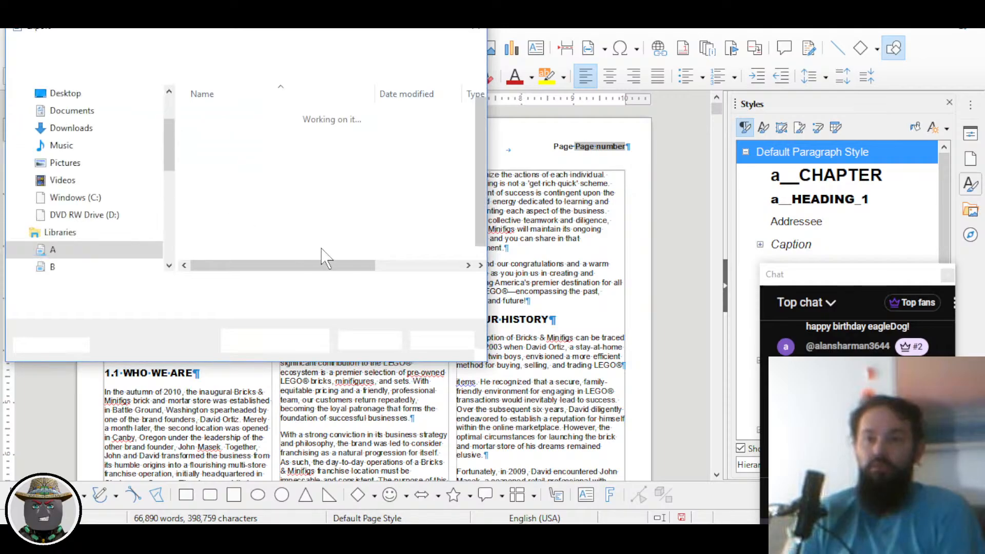
# Step: Re-export the manual as BAM_Ops_Manual_1.pdf, overwriting the existing file
pyautogui.click(356, 344)
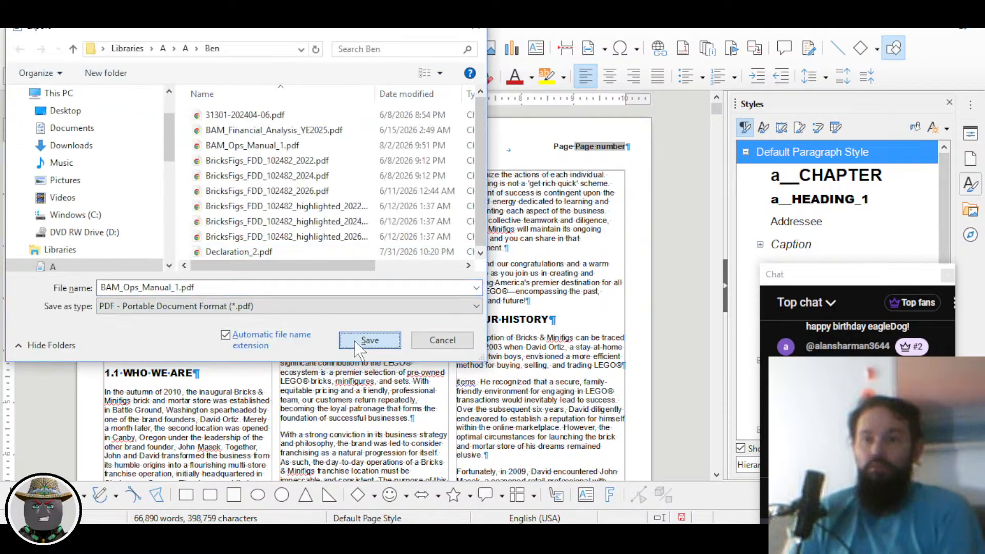
pyautogui.click(523, 270)
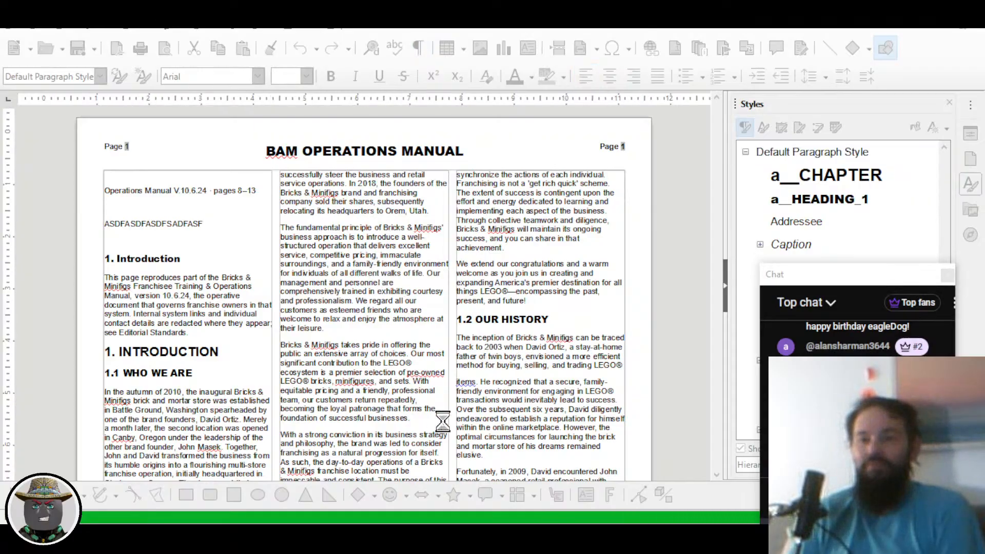
pyautogui.hotkey('alt', 'Tab')
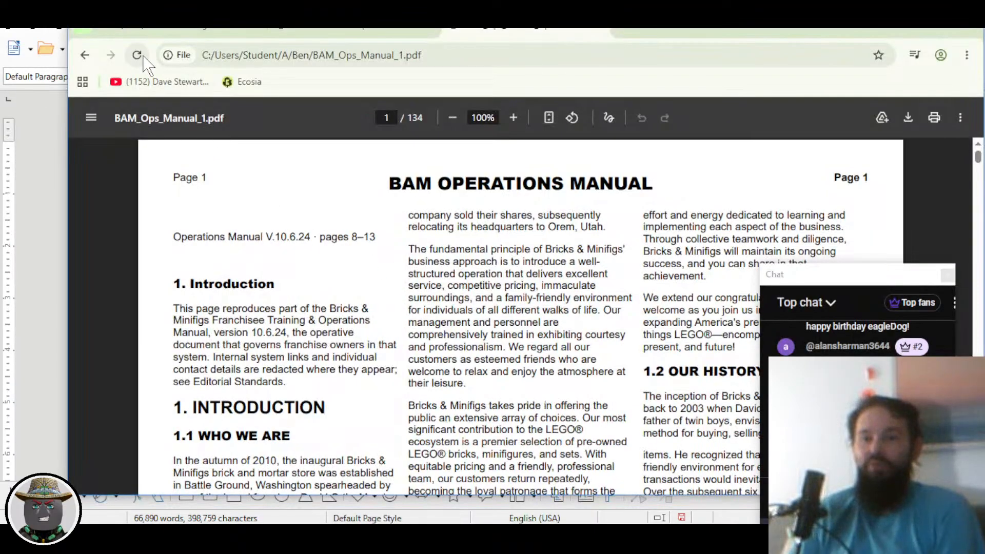
# Step: Reload BAM_Ops_Manual_1.pdf in Chrome and confirm the ASDFASDFASDFASDFASF line appears under the version line
pyautogui.click(370, 50)
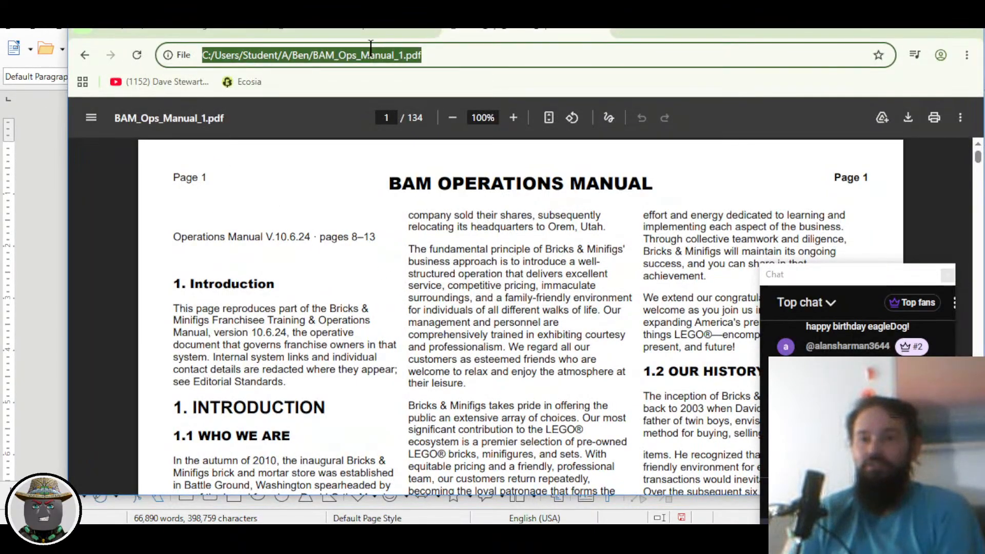
pyautogui.click(465, 58)
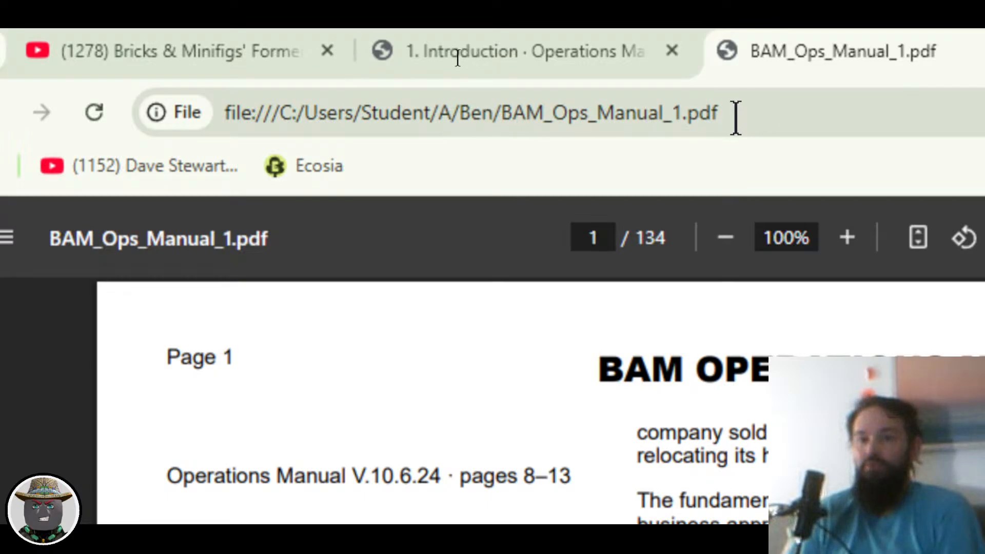
pyautogui.click(93, 111)
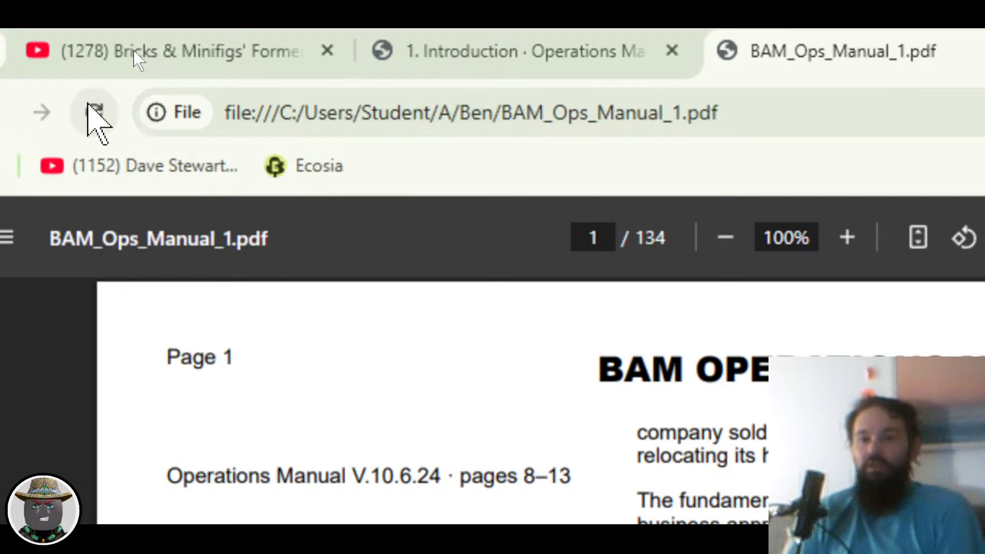
pyautogui.scroll(-3, 377, 444)
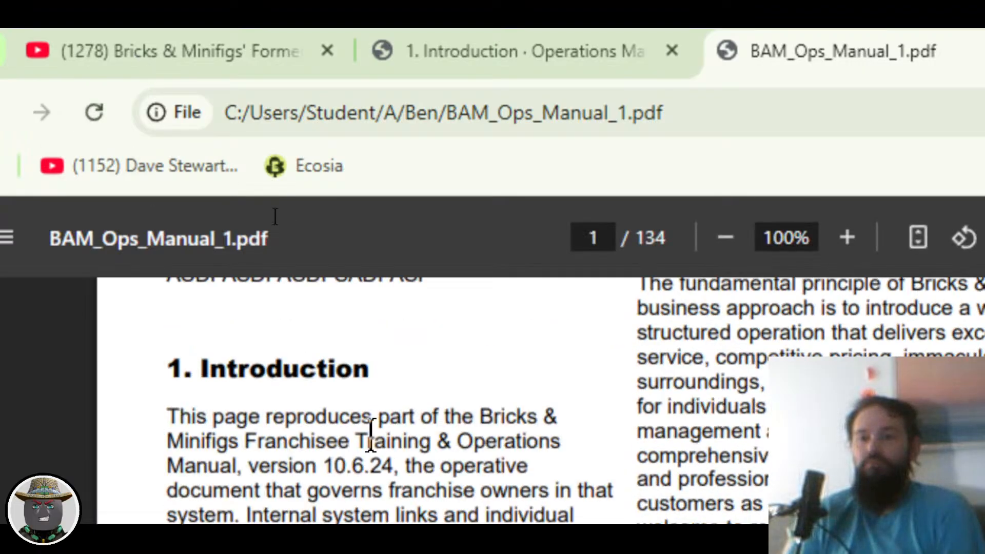
pyautogui.scroll(2, 365, 421)
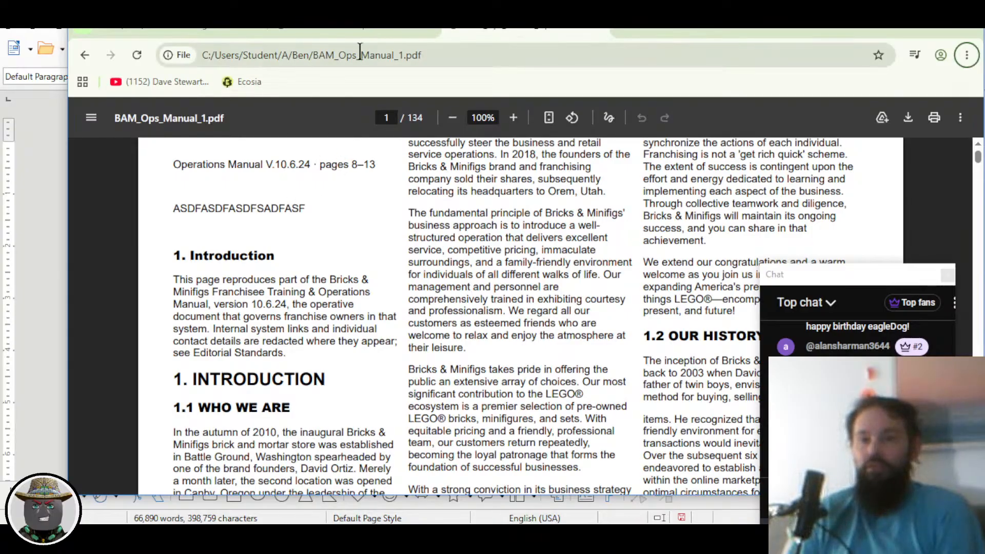
# Step: Resize the YouTube chat popout, move it up-left over Writer's sidebar, and scroll its messages
pyautogui.hotkey('alt', 'Tab')
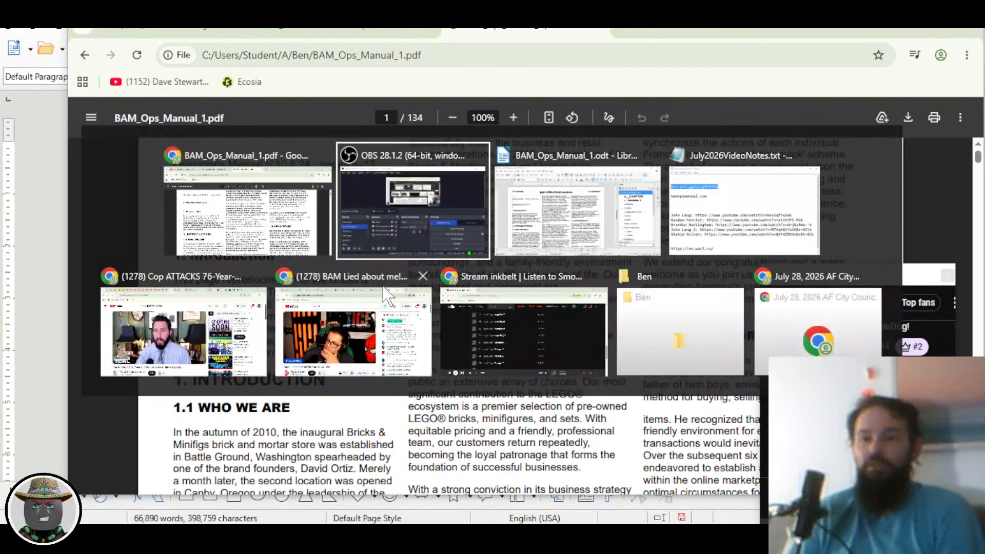
pyautogui.hotkey('alt', 'Tab')
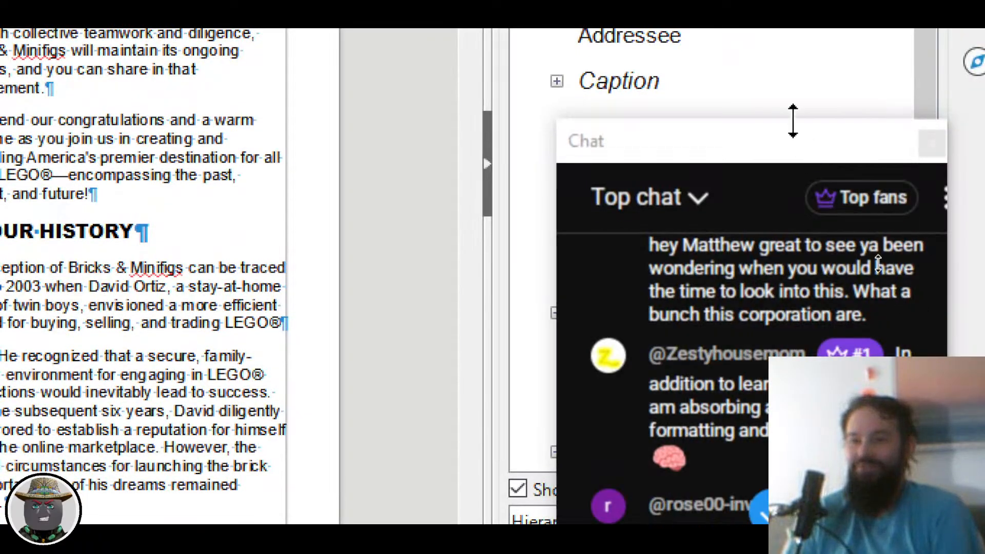
pyautogui.moveTo(793, 120); pyautogui.dragTo(785, 49)
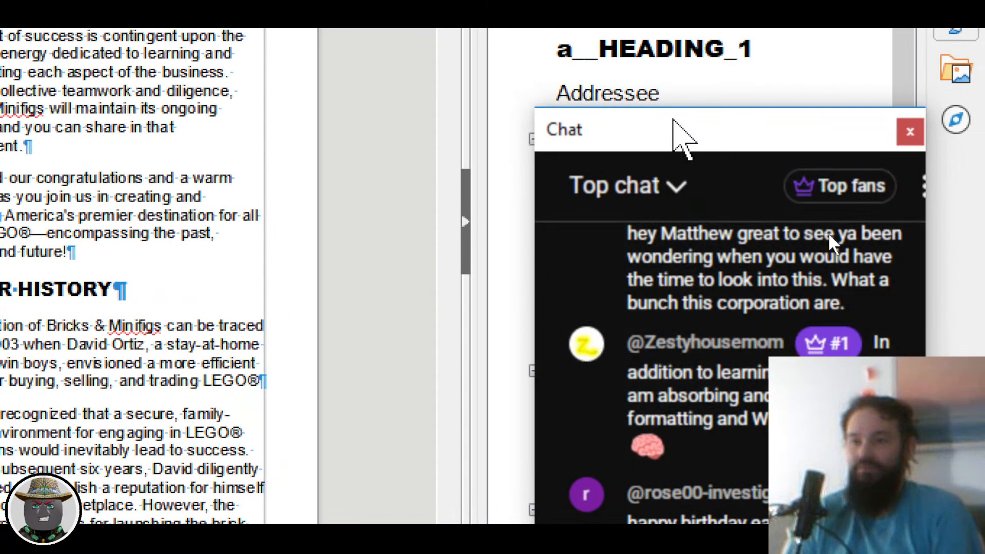
pyautogui.moveTo(682, 138); pyautogui.dragTo(632, 21)
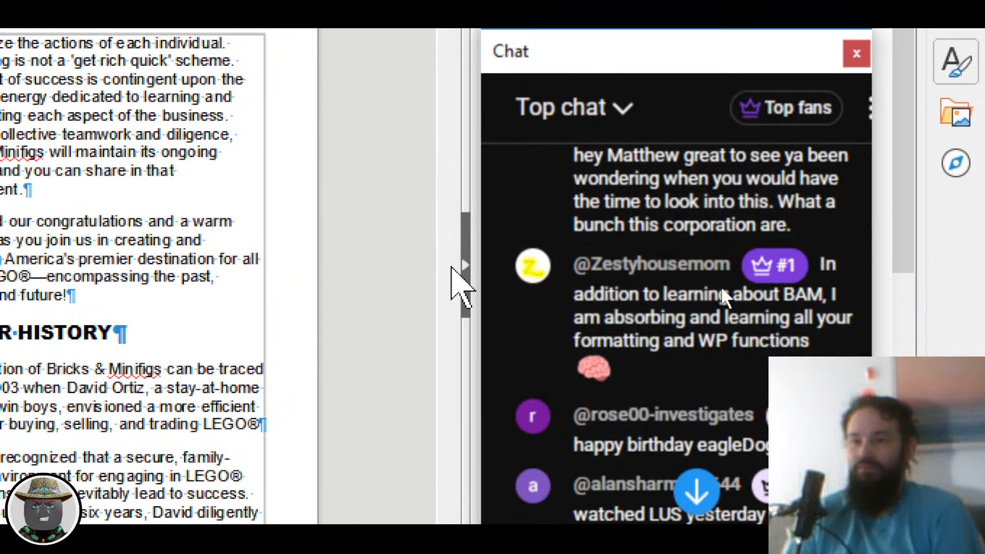
pyautogui.scroll(-3, 700, 407)
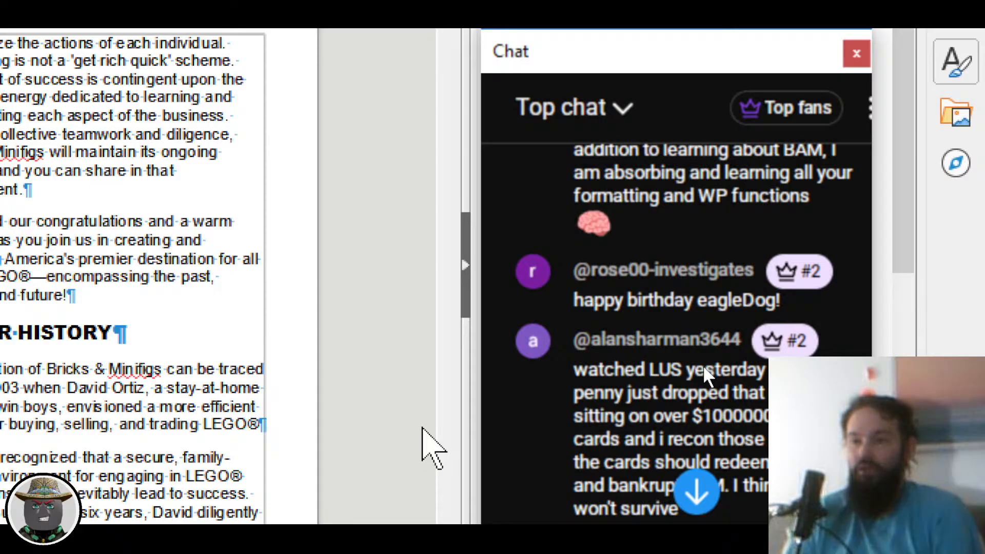
pyautogui.scroll(-2, 614, 442)
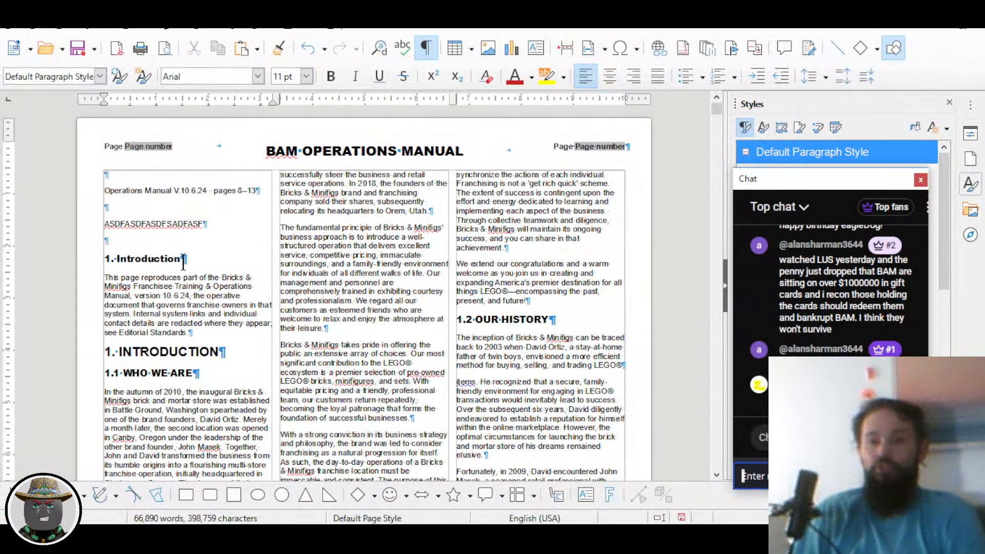
# Step: Delete the ASDFASDFASDFASDFASF placeholder line together with the blank paragraph above it
pyautogui.scroll(3, 182, 256)
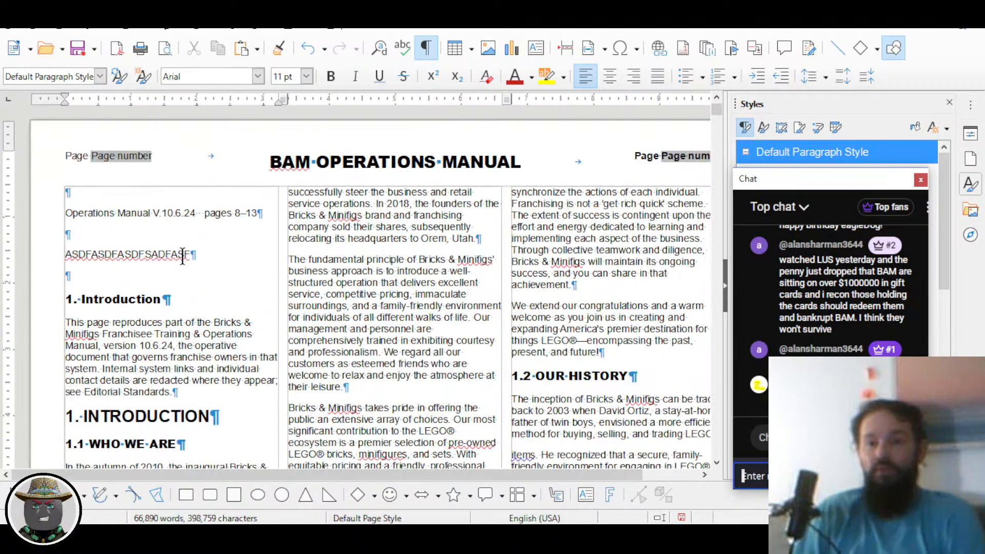
pyautogui.moveTo(124, 304); pyautogui.dragTo(75, 255)
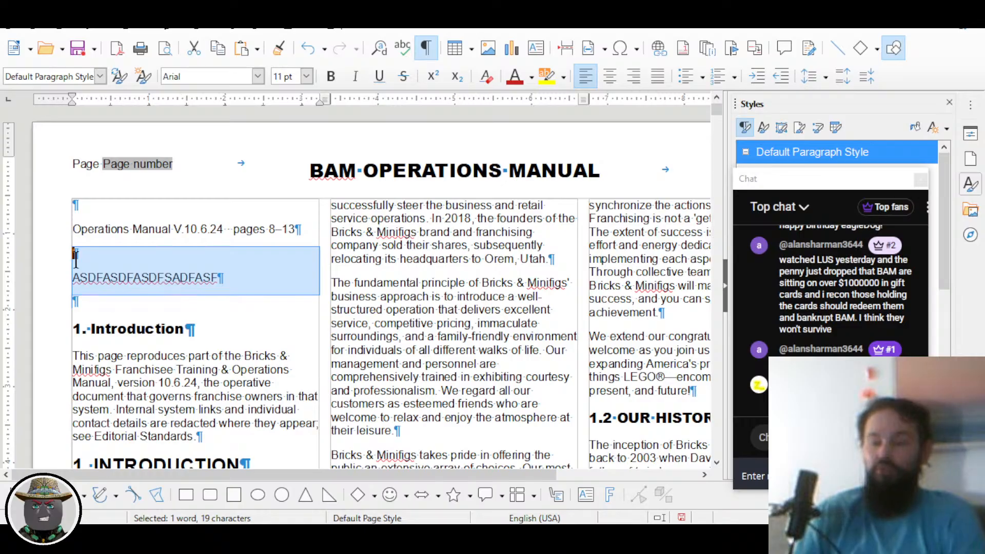
pyautogui.press('Delete')
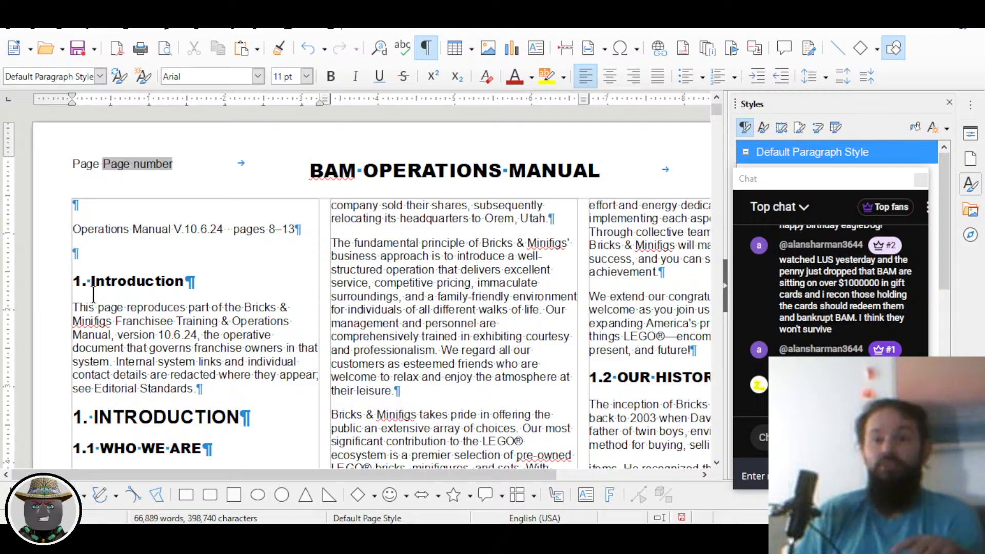
# Step: Move the chat window down off Writer's style list and return focus to the manual
pyautogui.hotkey('ctrl', 'Down')
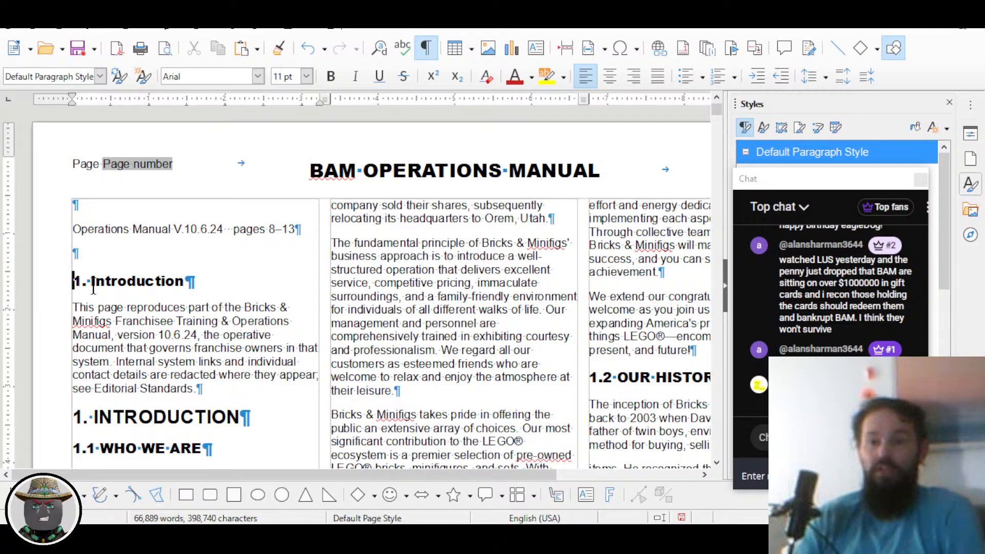
pyautogui.hotkey('ctrl', 'Down')
pyautogui.hotkey('ctrl', 'Down')
pyautogui.hotkey('ctrl', 'Down')
pyautogui.hotkey('ctrl', 'Down')
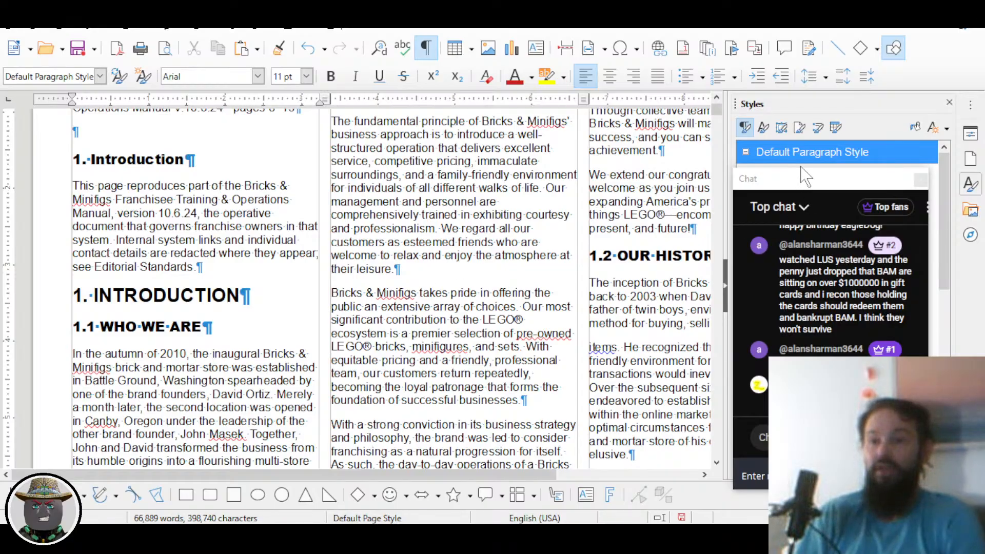
pyautogui.moveTo(803, 179); pyautogui.dragTo(829, 217)
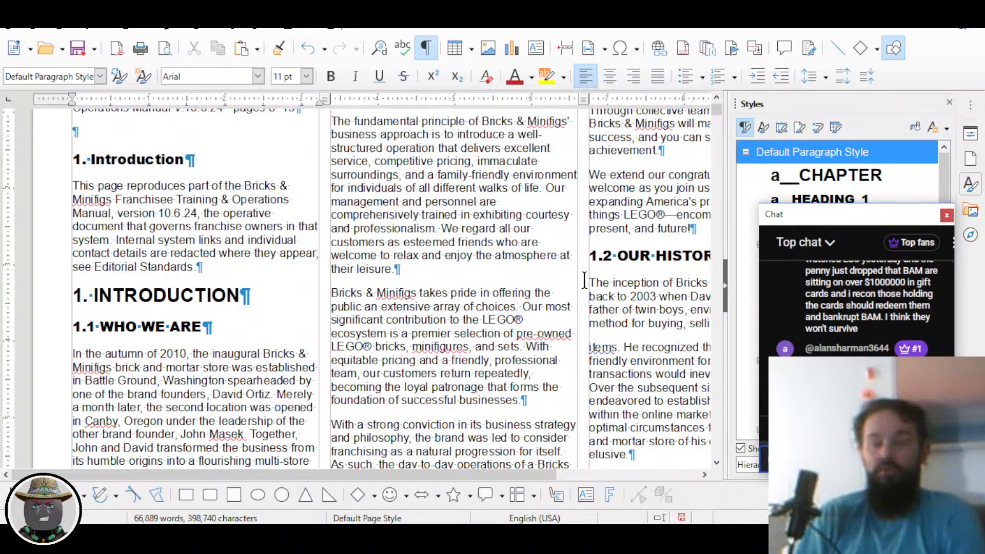
pyautogui.hotkey('alt', 'Tab')
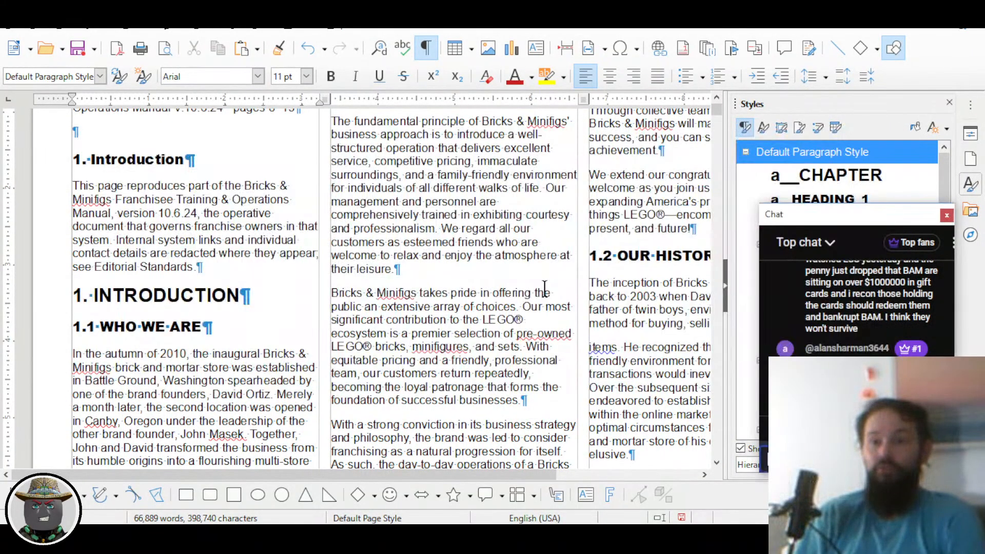
pyautogui.hotkey('alt', 'Tab')
# Step: Scroll down to the page containing the 3 R's paragraphs (REBUILD, REUSE)
pyautogui.scroll(-1, 459, 277)
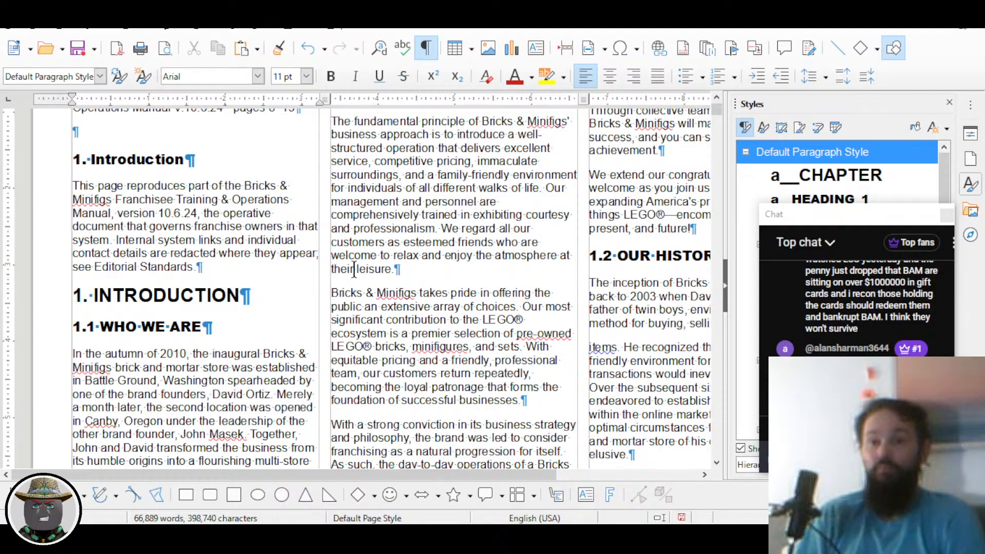
pyautogui.scroll(-1, 343, 277)
pyautogui.hscroll(4, 359, 272)
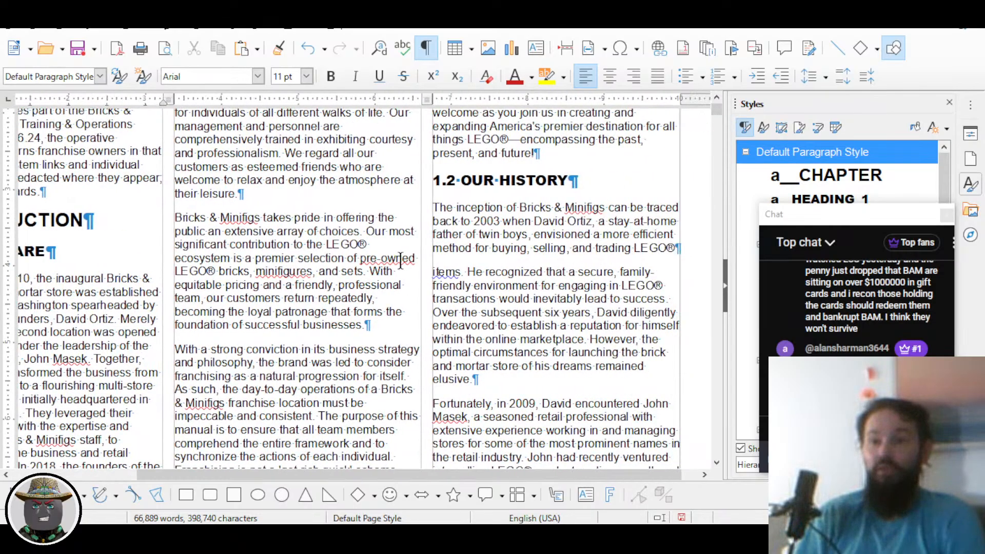
pyautogui.scroll(-5, 400, 263)
pyautogui.scroll(-10, 400, 262)
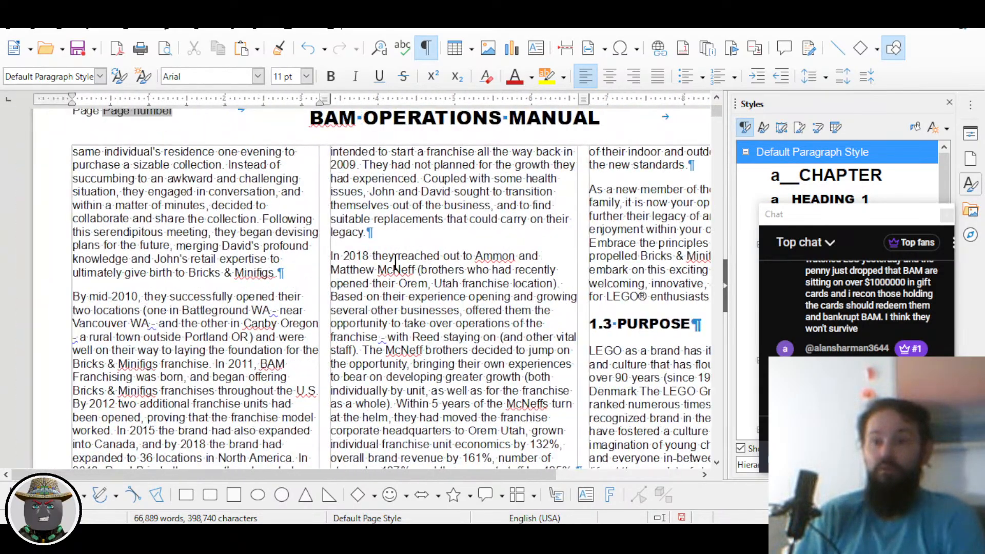
pyautogui.hscroll(-4, 395, 262)
pyautogui.scroll(-5, 395, 262)
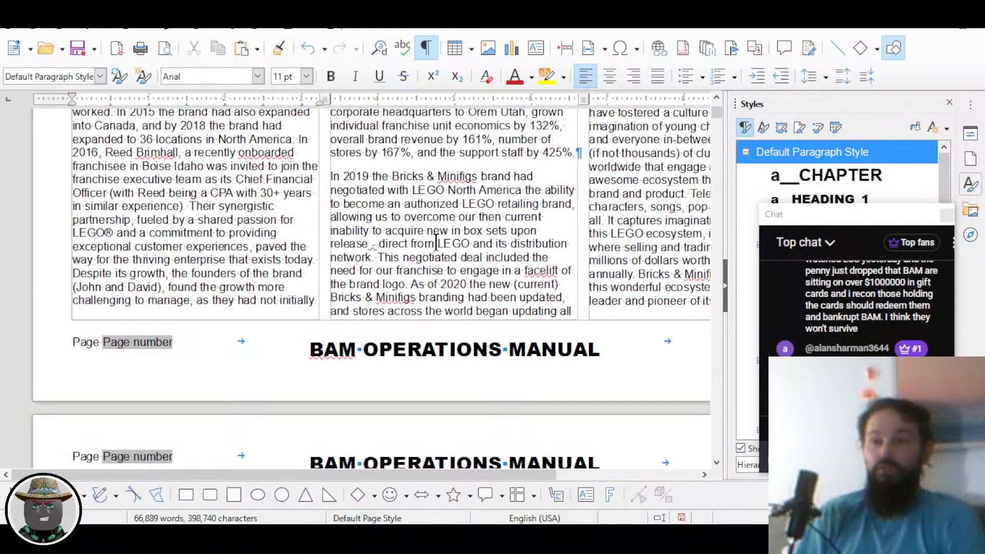
pyautogui.hscroll(4, 434, 241)
pyautogui.scroll(9, 436, 241)
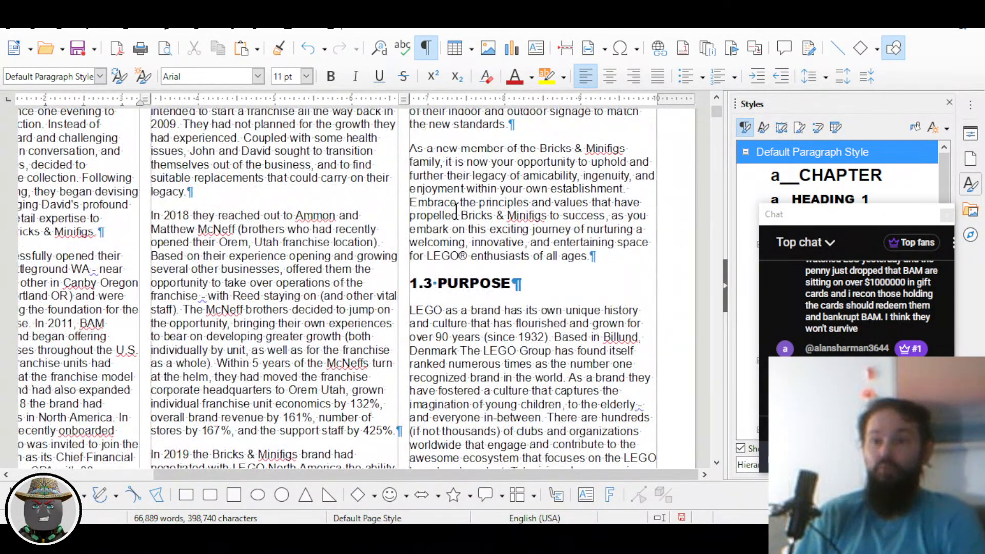
pyautogui.scroll(-6, 454, 213)
pyautogui.scroll(-13, 454, 213)
pyautogui.hscroll(-4, 440, 222)
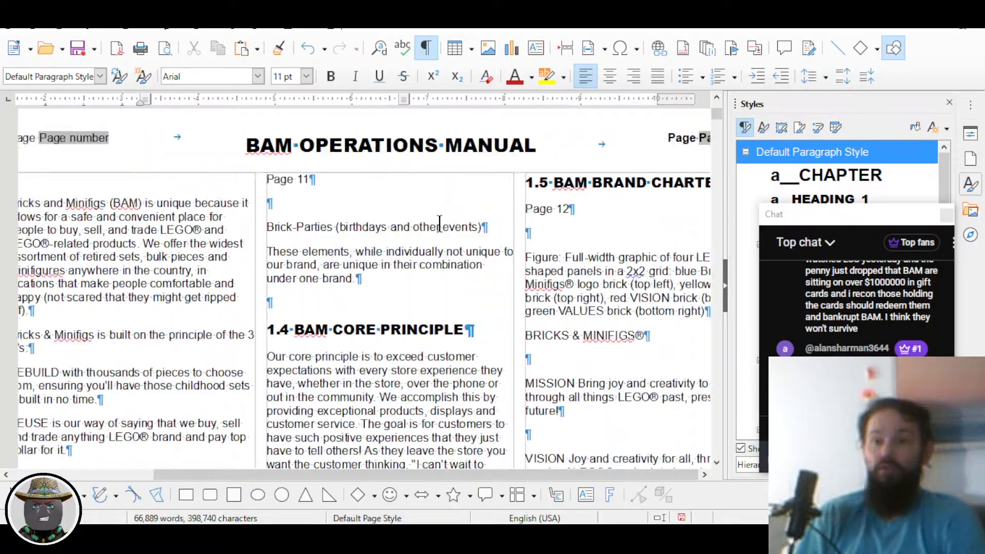
# Step: Delete the empty paragraphs at the column top and after 'differentiation:'
pyautogui.click(133, 179)
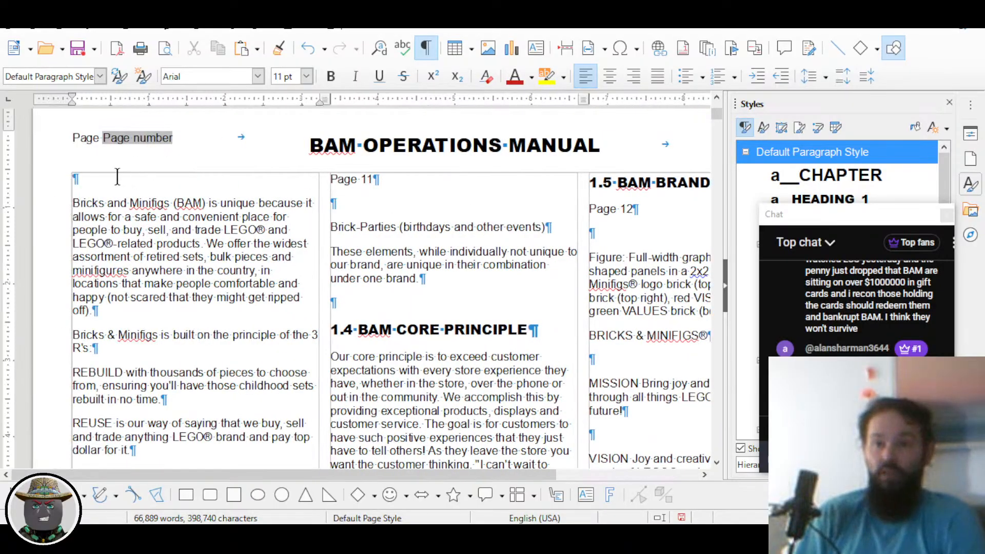
pyautogui.press('Delete')
pyautogui.press('Down')
pyautogui.press('Down')
pyautogui.press('Down')
pyautogui.press('Down')
pyautogui.press('Down')
pyautogui.press('Down')
pyautogui.press('Down')
pyautogui.press('Down')
pyautogui.press('Down')
pyautogui.press('Down')
pyautogui.press('Down')
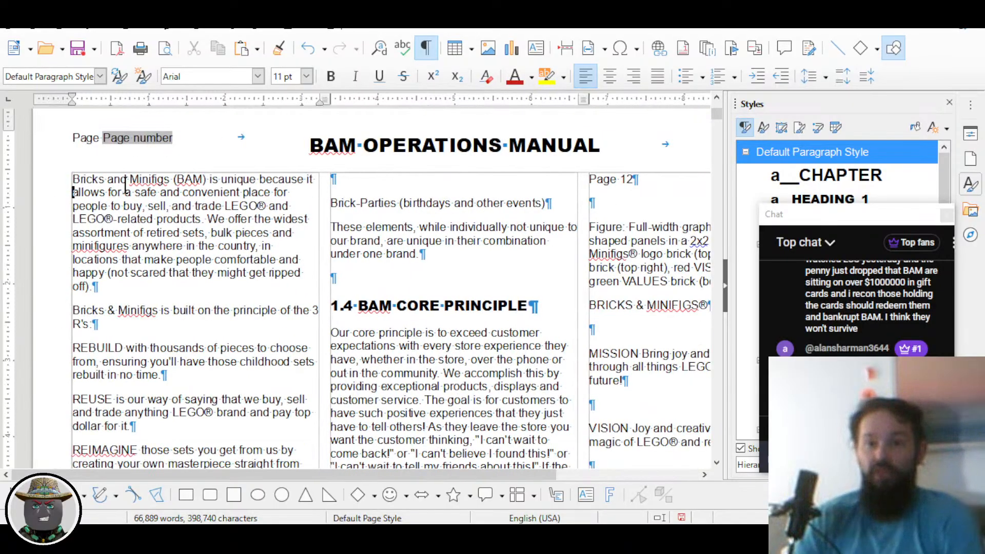
pyautogui.press('Down')
pyautogui.press('Down')
pyautogui.press('Down')
pyautogui.press('Down')
pyautogui.press('Down')
pyautogui.press('Down')
pyautogui.press('Down')
pyautogui.press('Down')
pyautogui.press('Down')
pyautogui.press('Down')
pyautogui.press('Down')
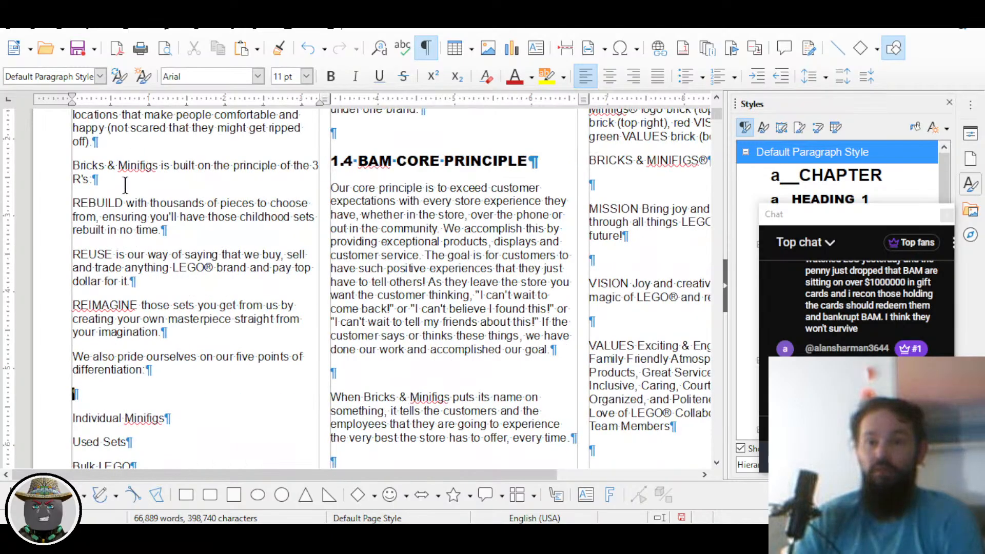
pyautogui.press('Delete')
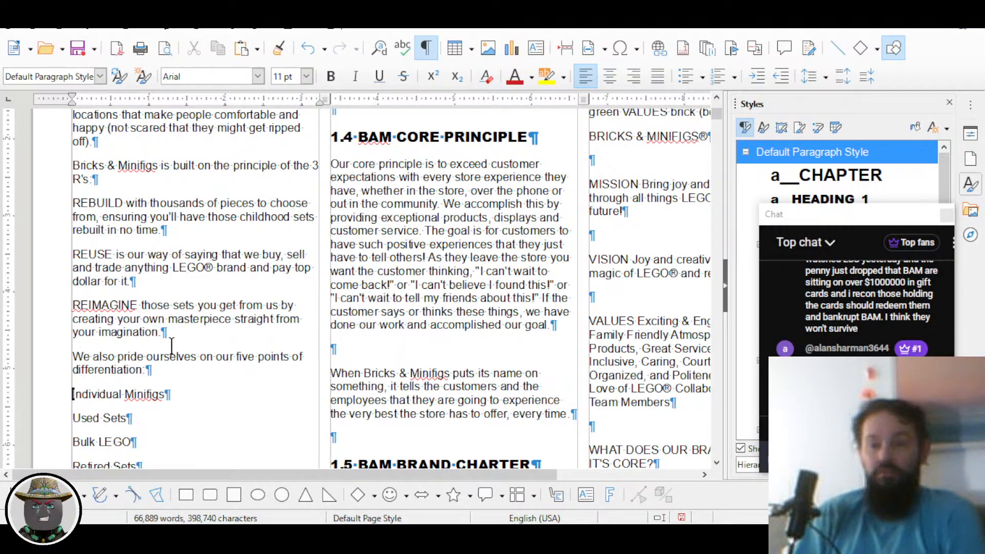
# Step: Remove the stray 'Page 11' text near the Used Sets line, then bring Chrome forward
pyautogui.scroll(-1, 170, 347)
pyautogui.scroll(3, 226, 365)
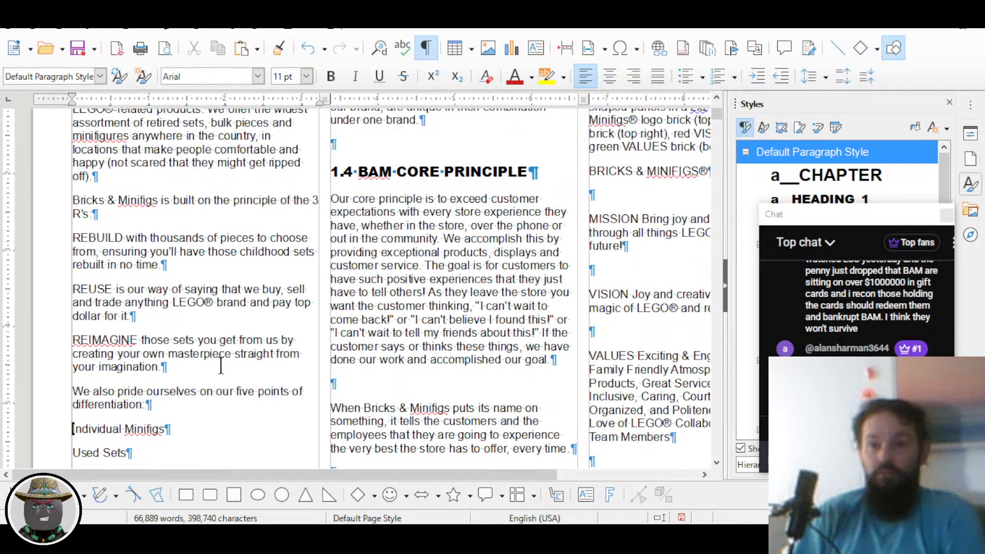
pyautogui.scroll(-3, 221, 366)
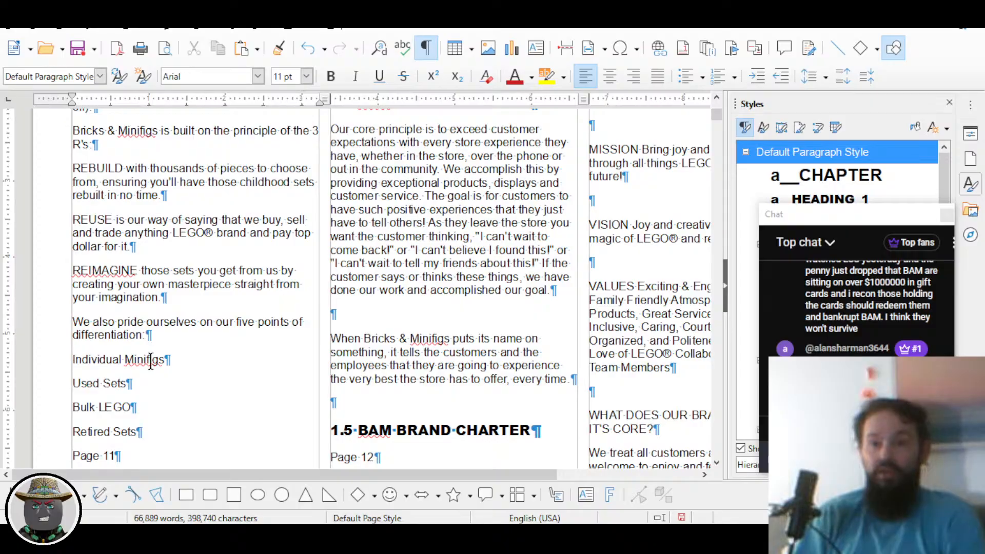
pyautogui.click(107, 361)
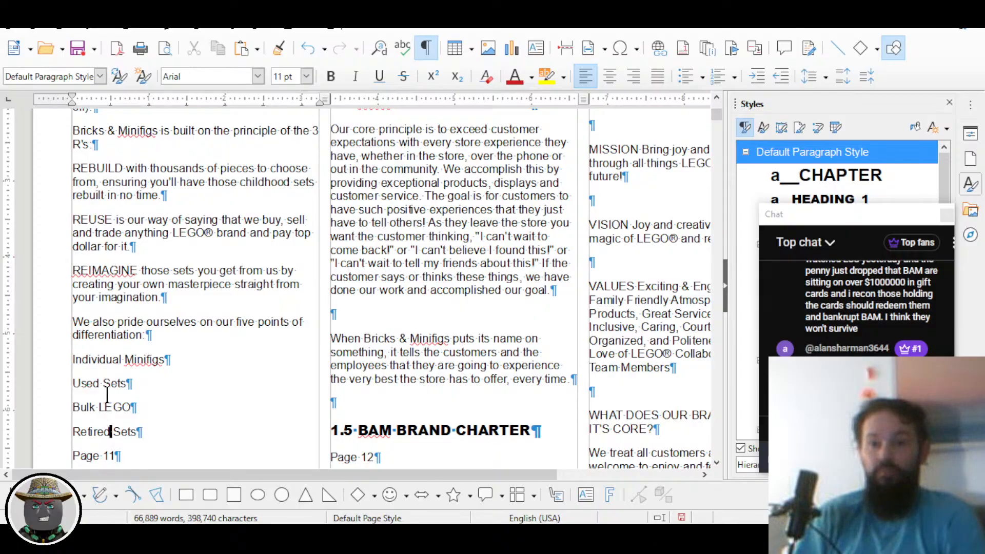
pyautogui.click(103, 384)
pyautogui.scroll(-2, 105, 409)
pyautogui.moveTo(122, 375); pyautogui.dragTo(79, 375)
pyautogui.press('BackSpace')
pyautogui.press('BackSpace')
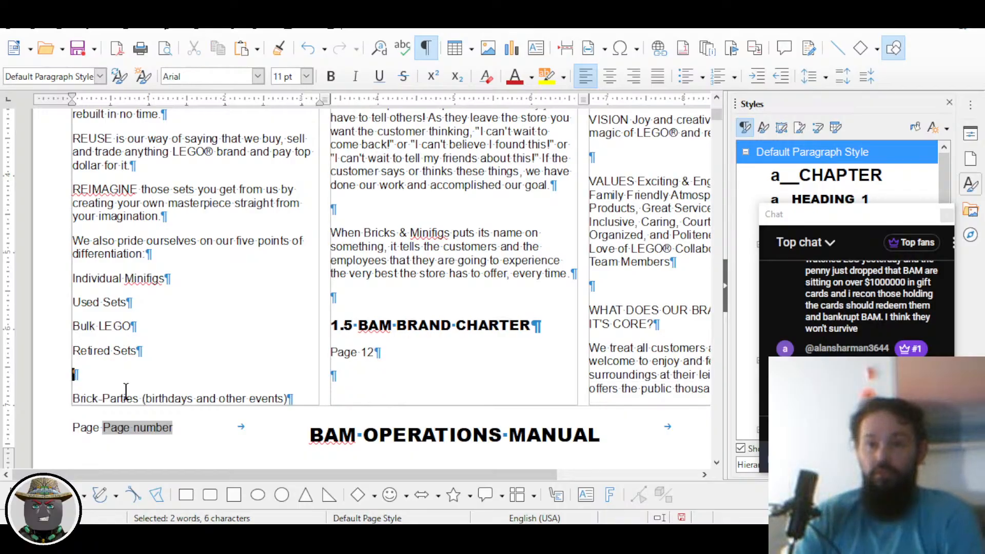
pyautogui.press('BackSpace')
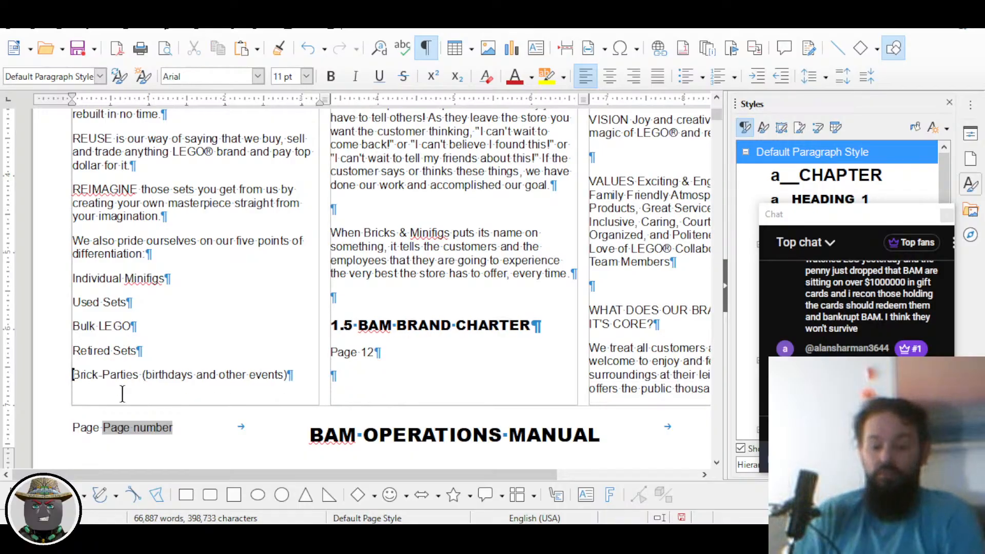
pyautogui.hotkey('alt', 'Tab')
pyautogui.hotkey('alt', 'Tab')
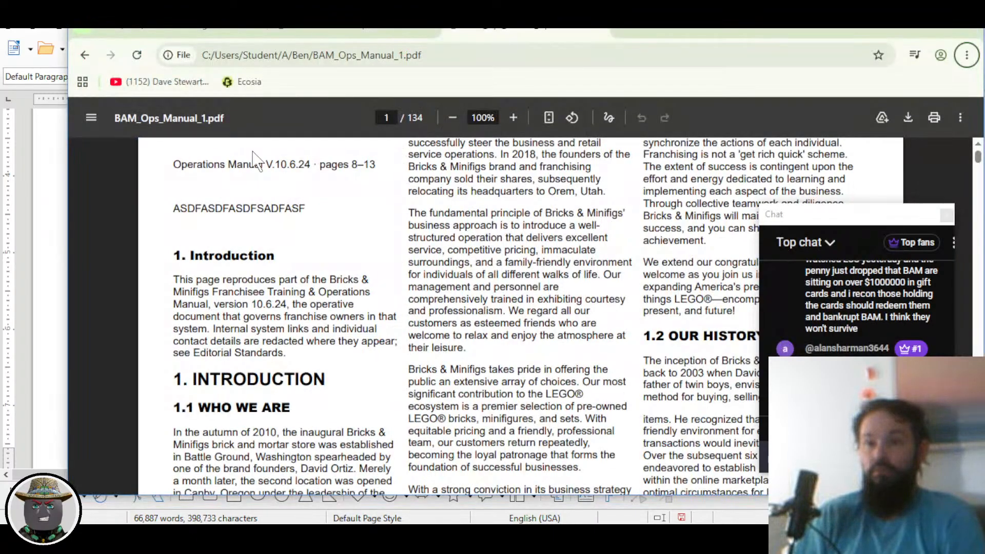
# Step: Compare the 3 R's bulleted list on the bamopsmanual.com Introduction page, then return to Writer
pyautogui.click(312, 33)
pyautogui.scroll(-15, 422, 264)
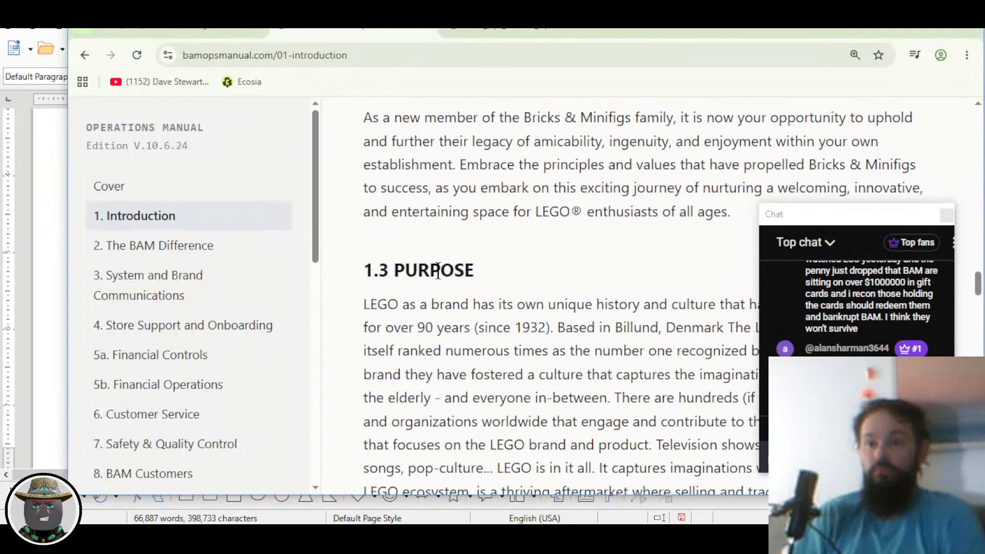
pyautogui.scroll(-2, 414, 273)
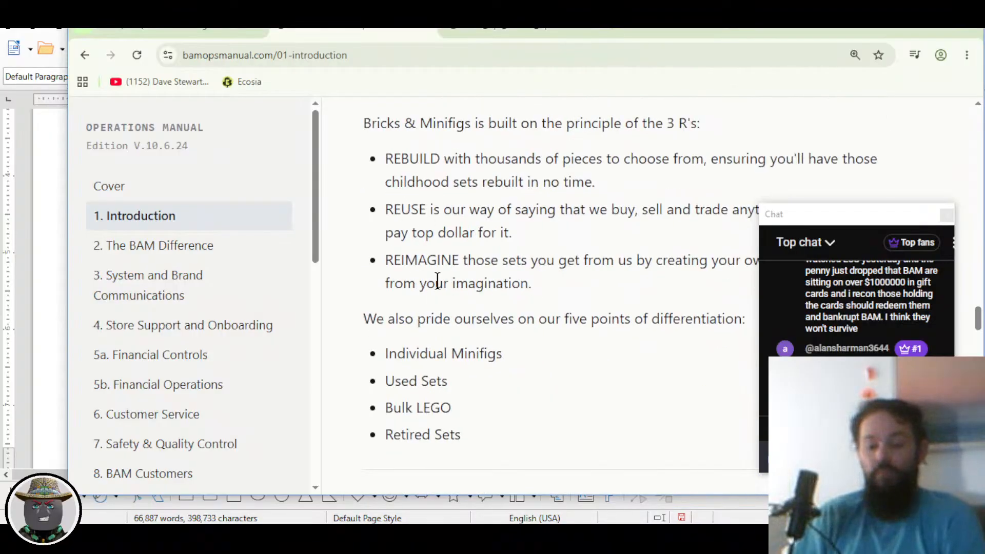
pyautogui.moveTo(408, 159); pyautogui.dragTo(532, 284)
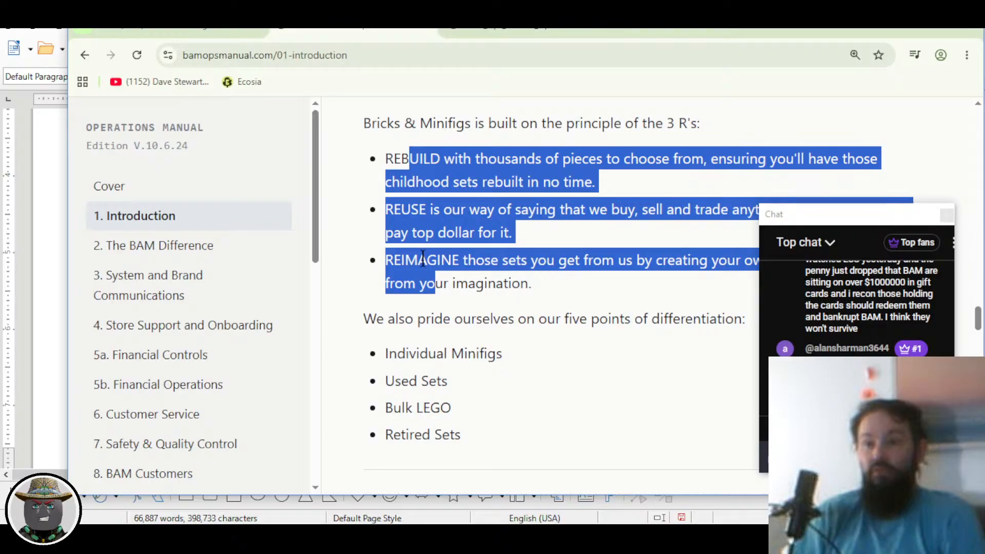
pyautogui.click(391, 160)
pyautogui.hotkey('alt', 'Tab')
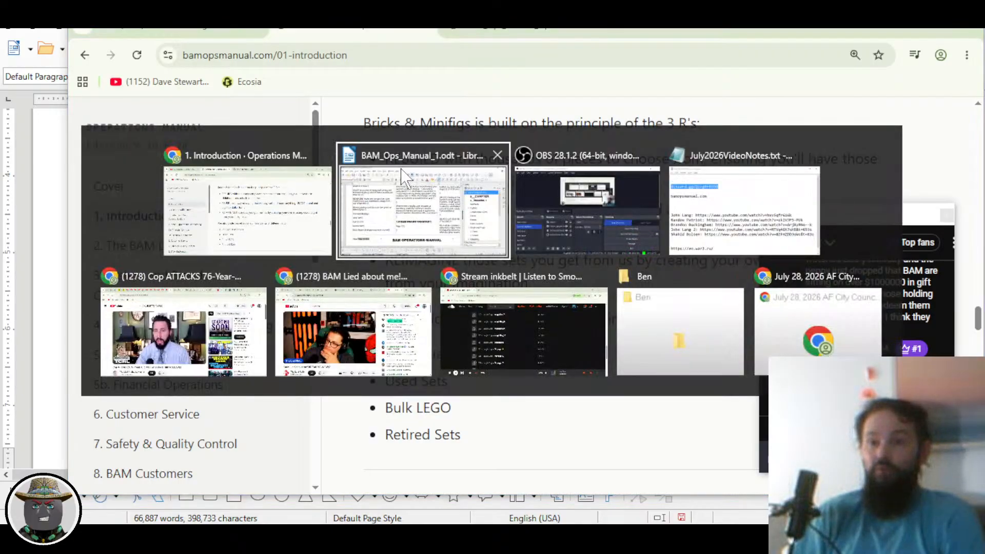
pyautogui.click(370, 185)
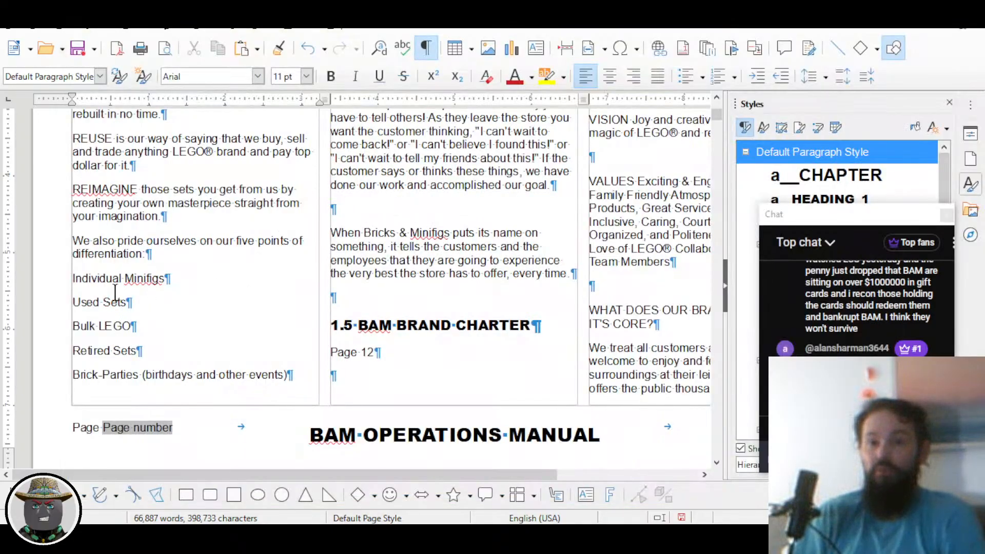
pyautogui.hotkey('alt', 'Tab')
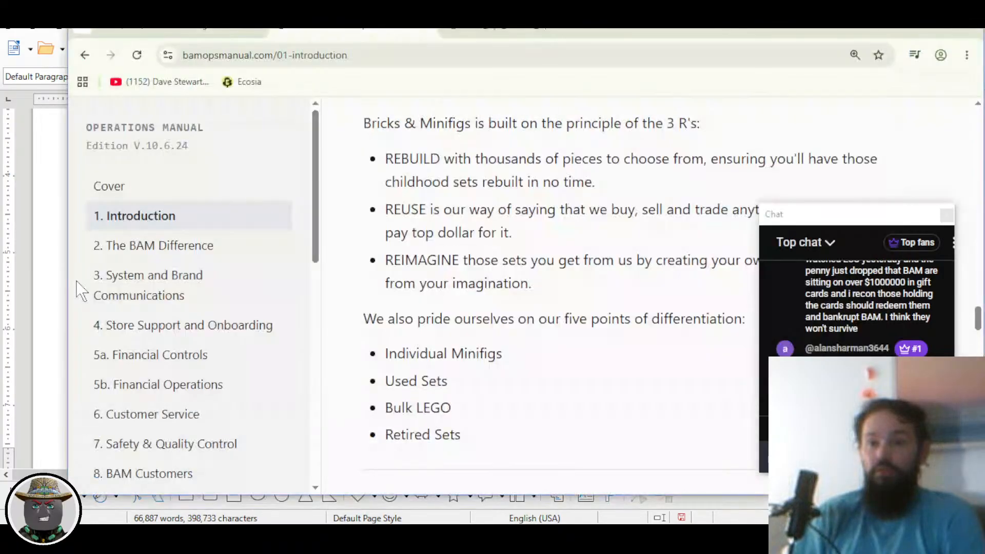
pyautogui.scroll(1, 389, 247)
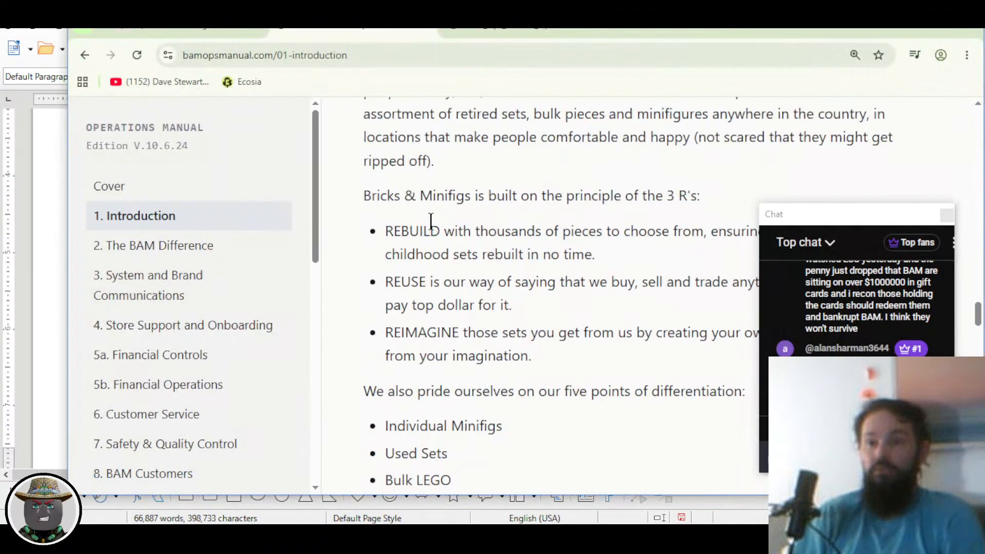
pyautogui.hotkey('alt', 'Tab')
pyautogui.scroll(5, 200, 293)
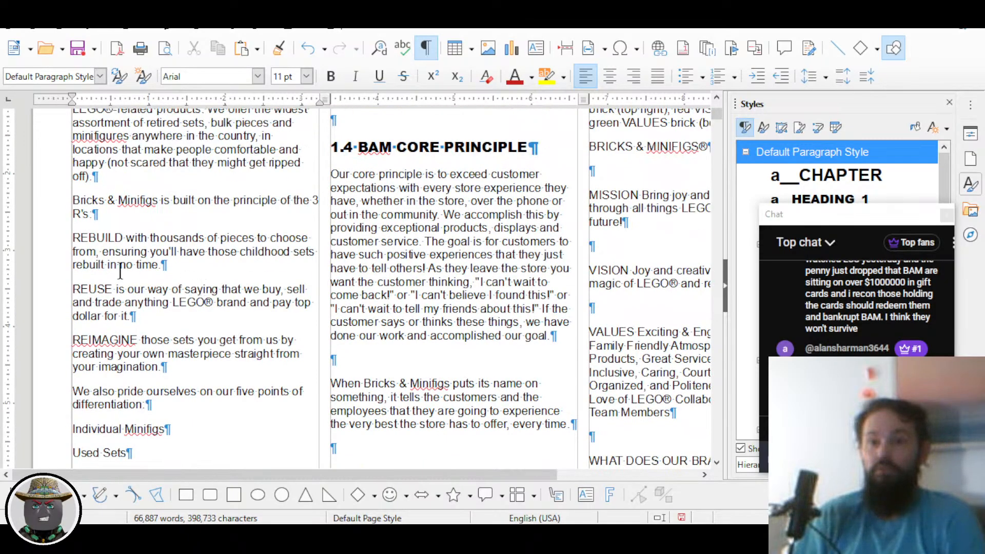
# Step: Apply Toggle Unordered List bullets to the REBUILD, REUSE and REIMAGINE paragraphs
pyautogui.moveTo(74, 238); pyautogui.dragTo(171, 362)
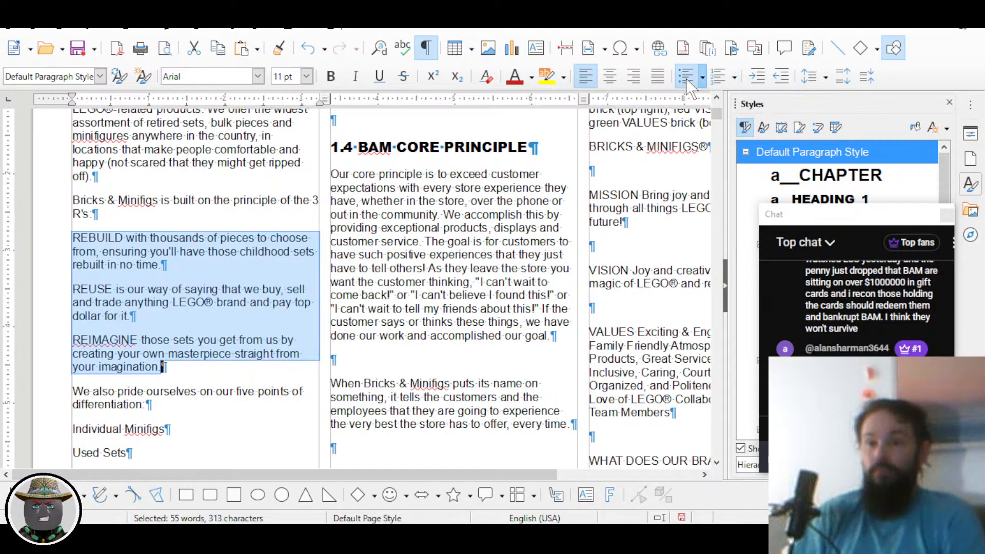
pyautogui.click(687, 77)
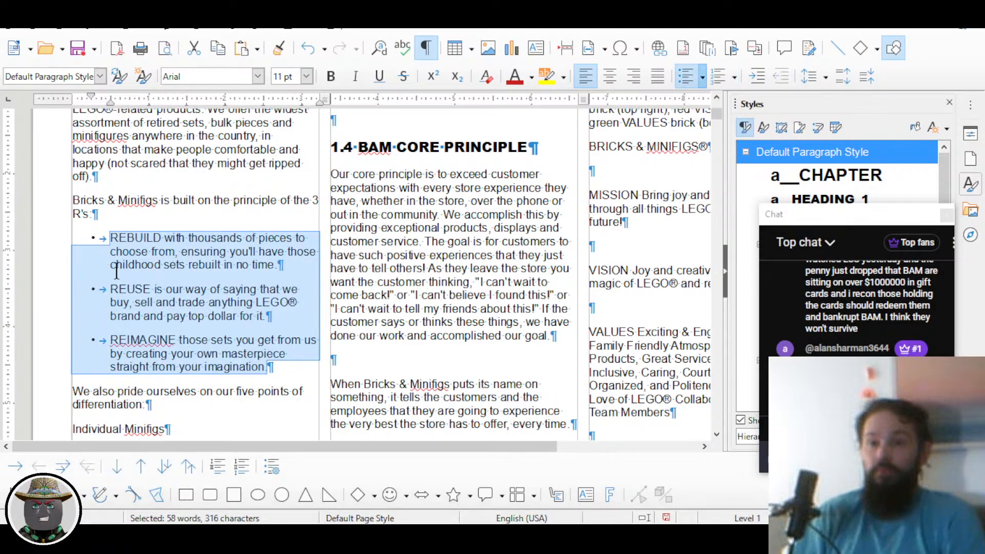
pyautogui.click(149, 302)
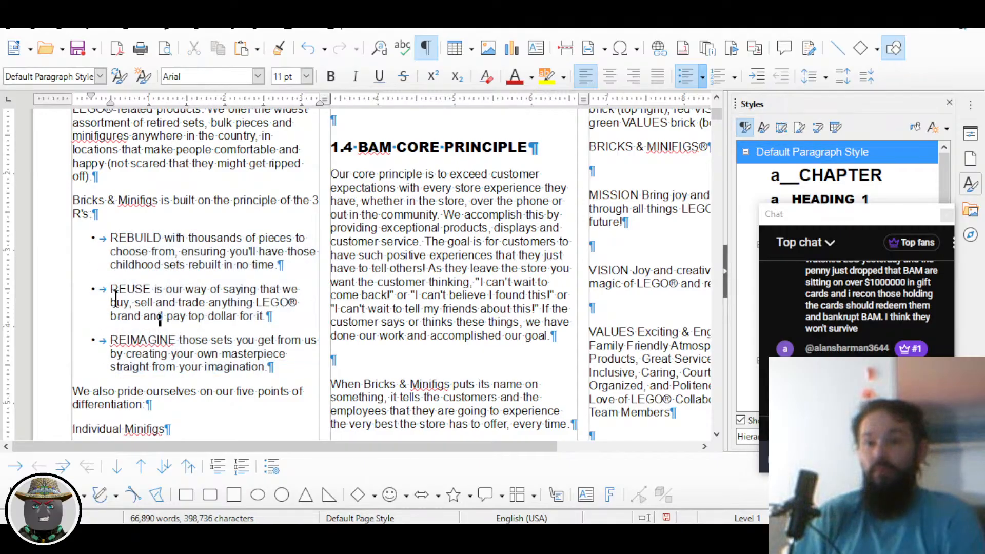
pyautogui.scroll(5, 116, 298)
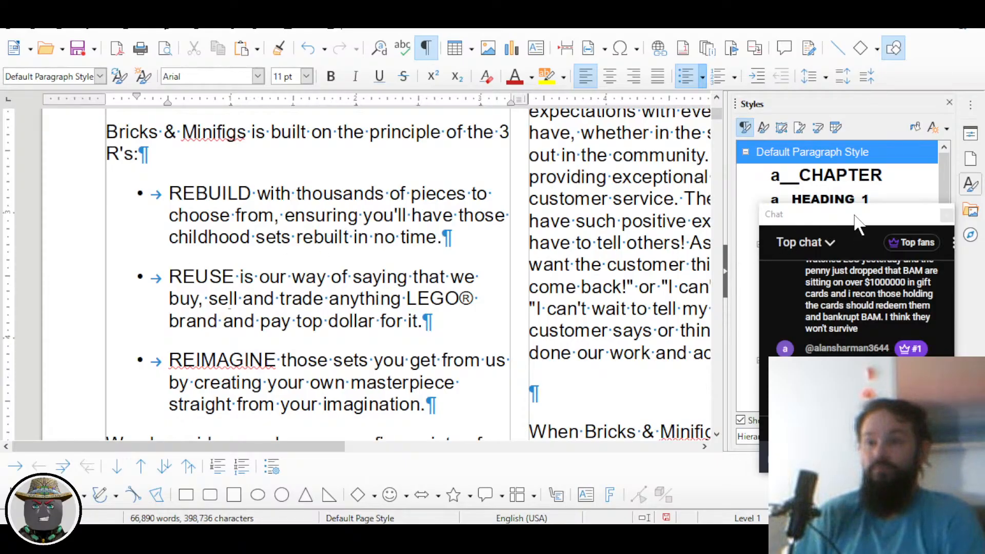
pyautogui.moveTo(852, 218); pyautogui.dragTo(612, 149)
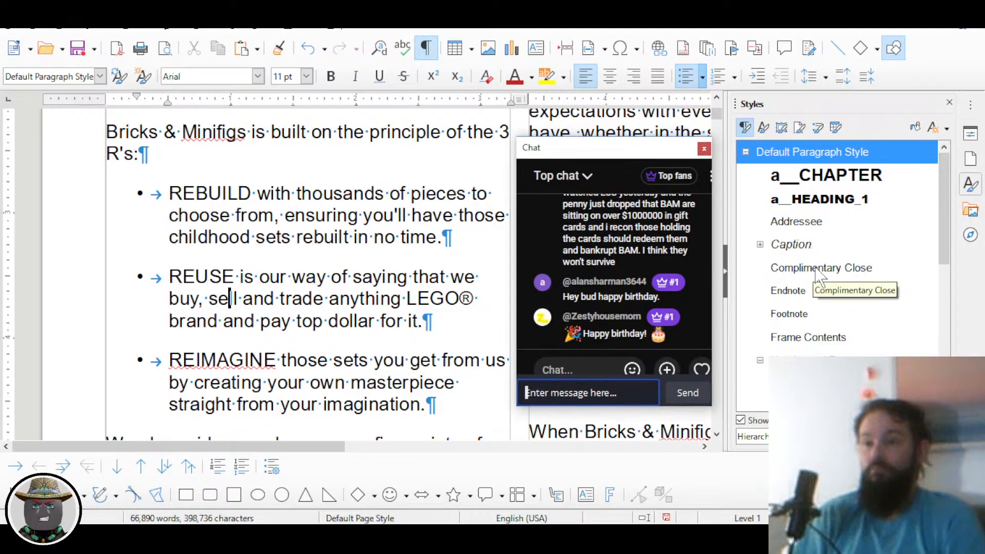
pyautogui.scroll(-5, 820, 279)
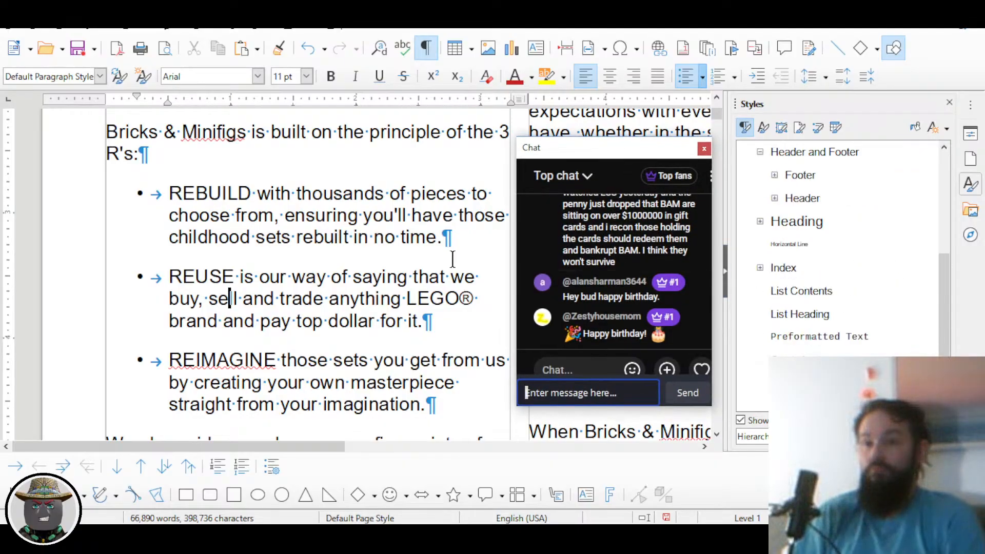
pyautogui.click(302, 298)
pyautogui.scroll(-1, 841, 336)
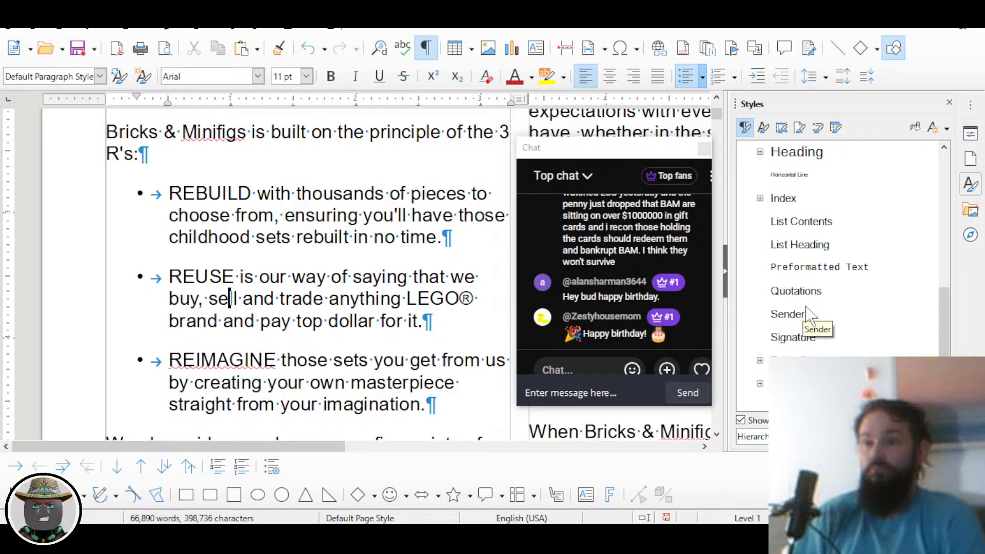
pyautogui.scroll(2, 808, 275)
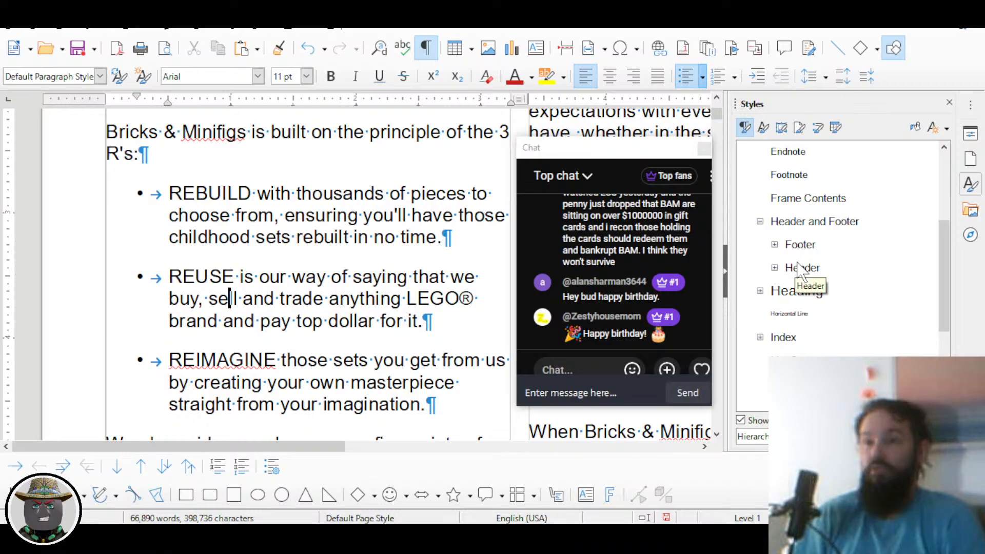
pyautogui.scroll(1, 801, 270)
pyautogui.scroll(2, 800, 269)
pyautogui.scroll(-2, 802, 271)
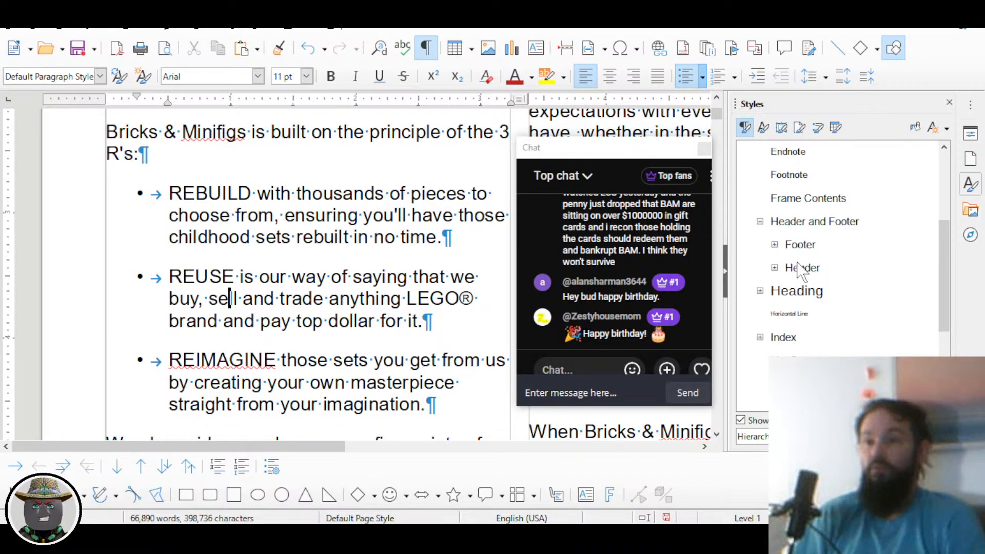
pyautogui.scroll(-2, 802, 272)
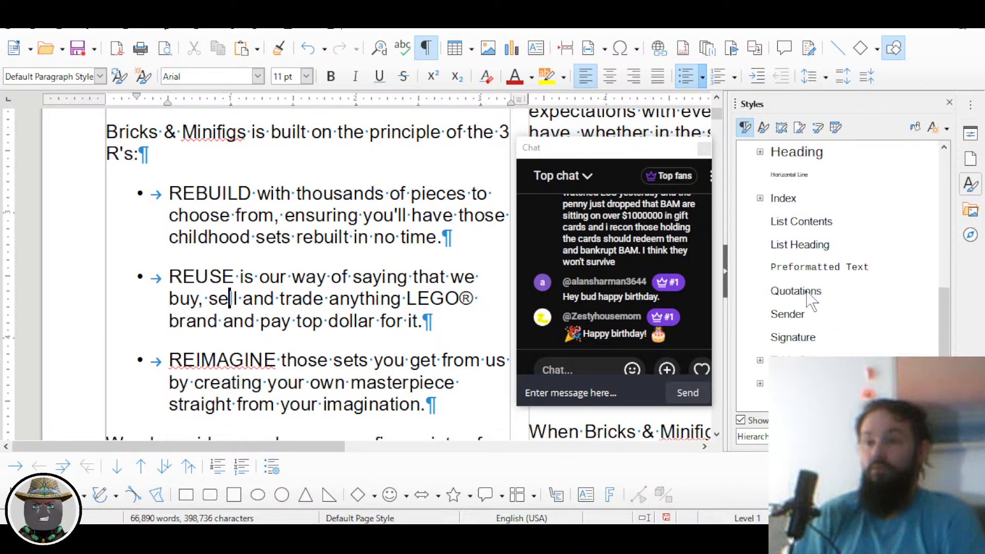
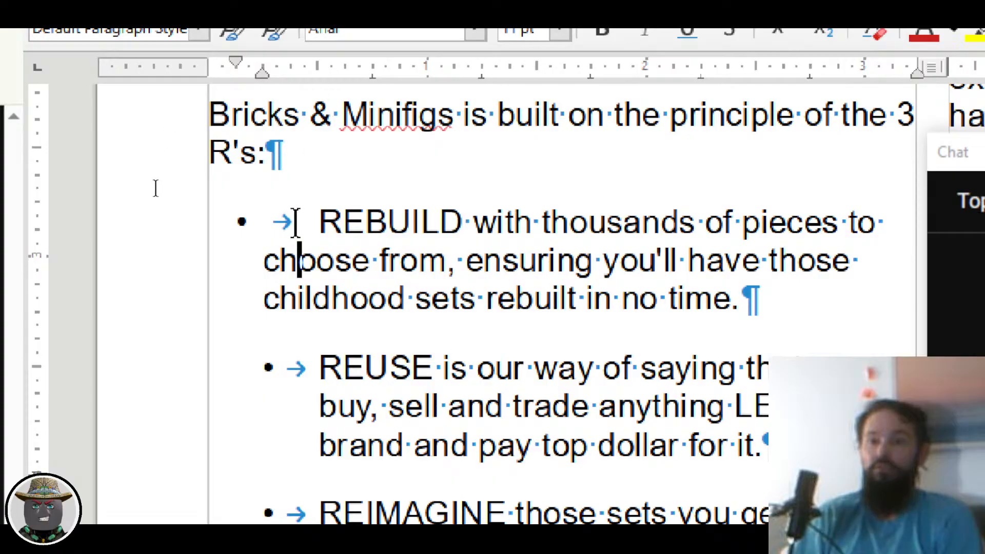
pyautogui.press('BackSpace')
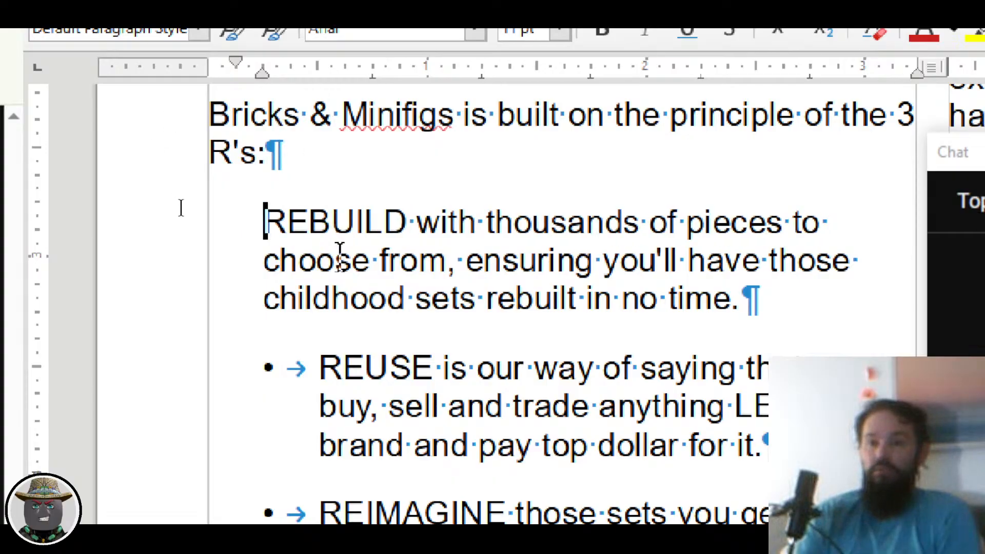
pyautogui.hotkey('ctrl', 'z')
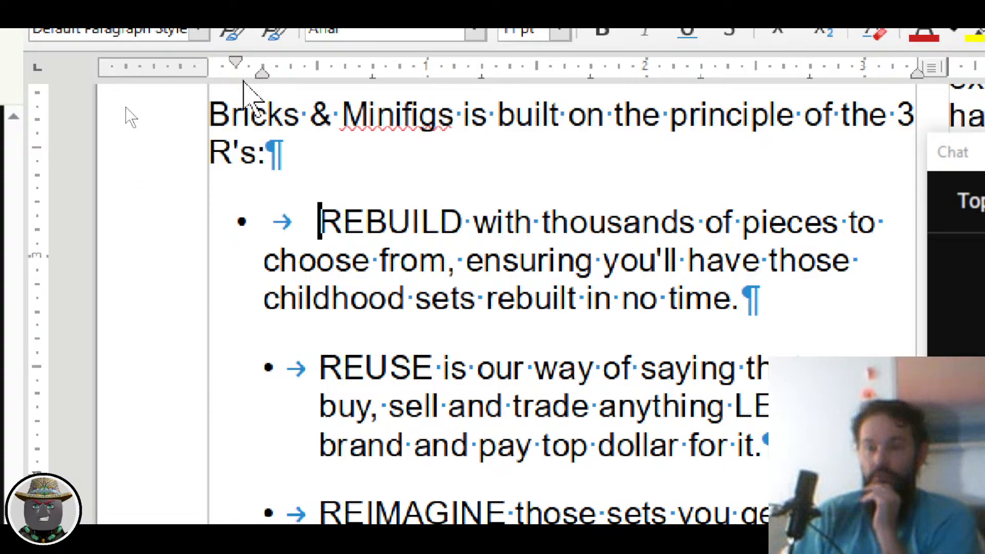
pyautogui.moveTo(260, 76)
pyautogui.mouseDown()
pyautogui.moveTo(309, 81)
pyautogui.moveTo(288, 58)
pyautogui.moveTo(276, 62)
pyautogui.mouseUp()
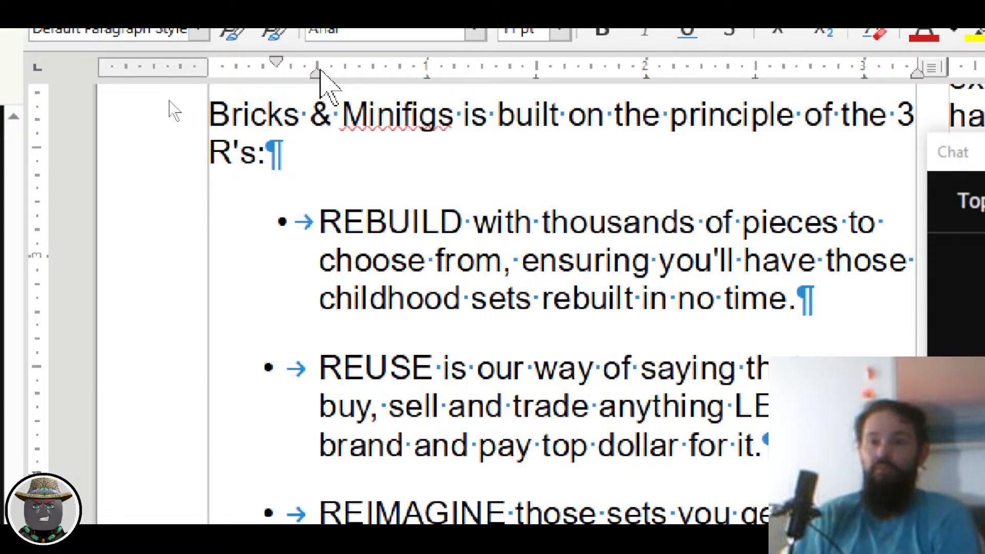
pyautogui.moveTo(316, 74); pyautogui.dragTo(276, 75)
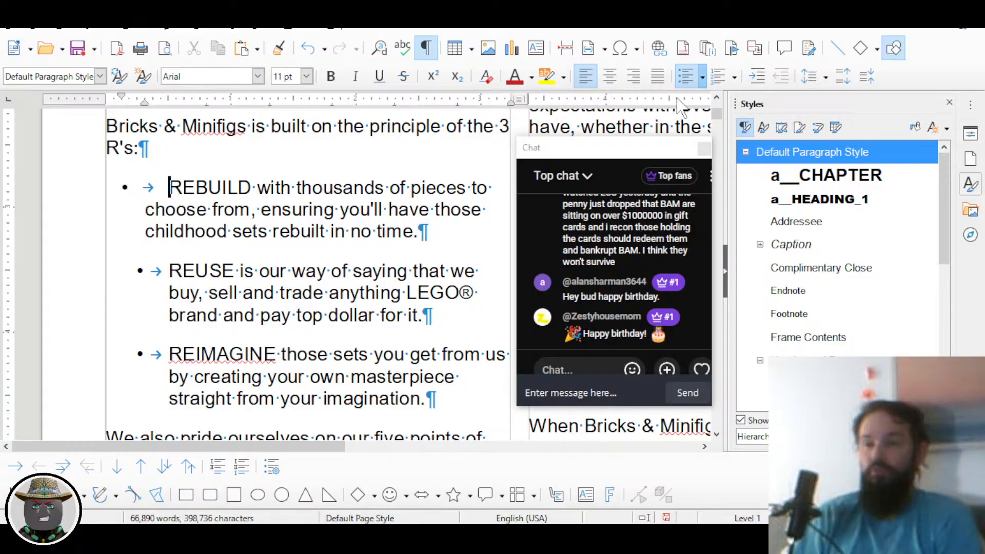
# Step: Open More Bullets and browse the Bullets, Numbering, Outline and Image tabs
pyautogui.click(703, 77)
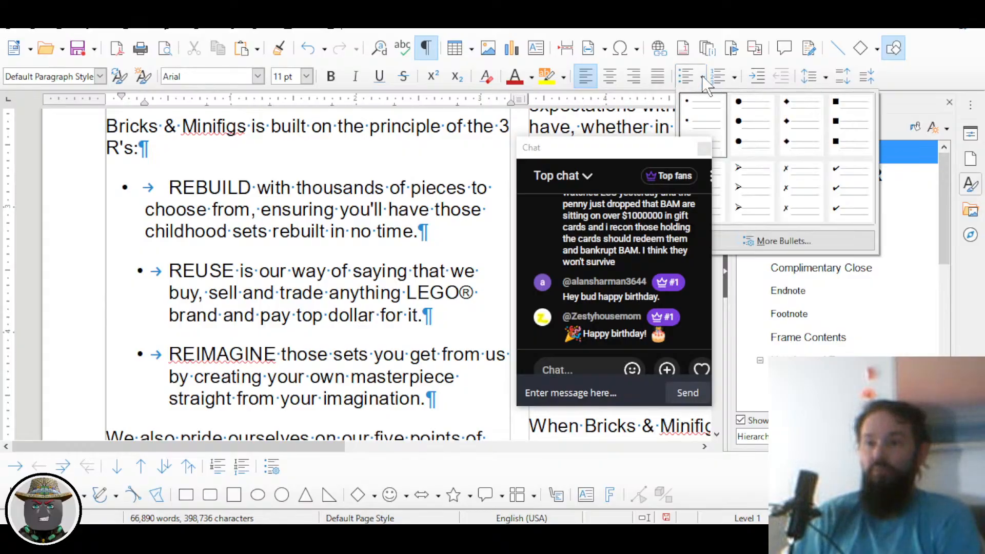
pyautogui.click(803, 243)
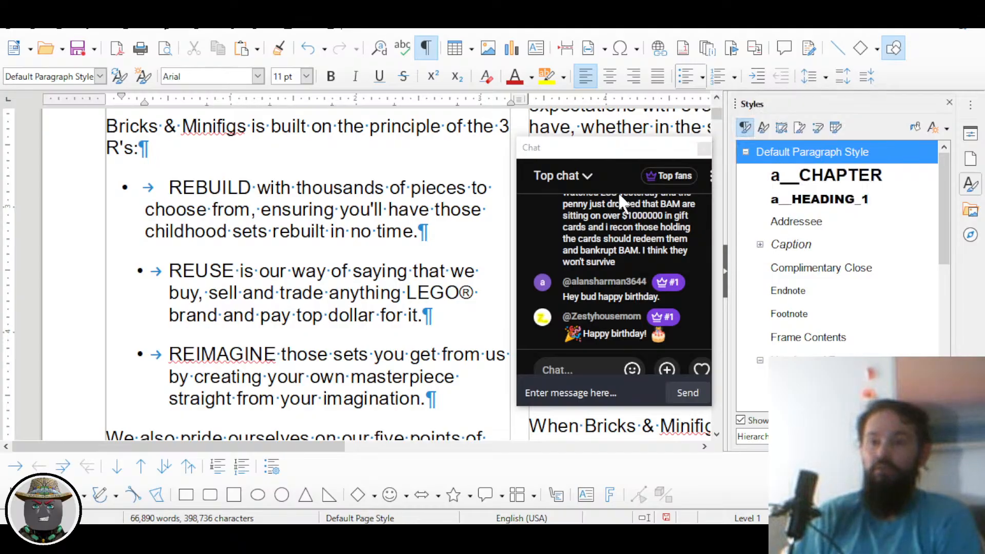
pyautogui.moveTo(607, 157); pyautogui.dragTo(805, 170)
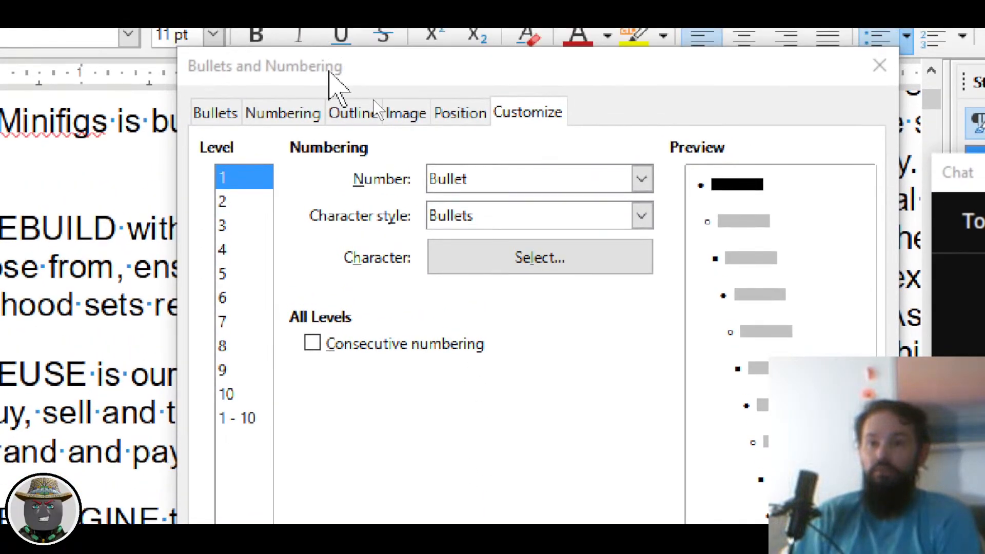
pyautogui.click(226, 114)
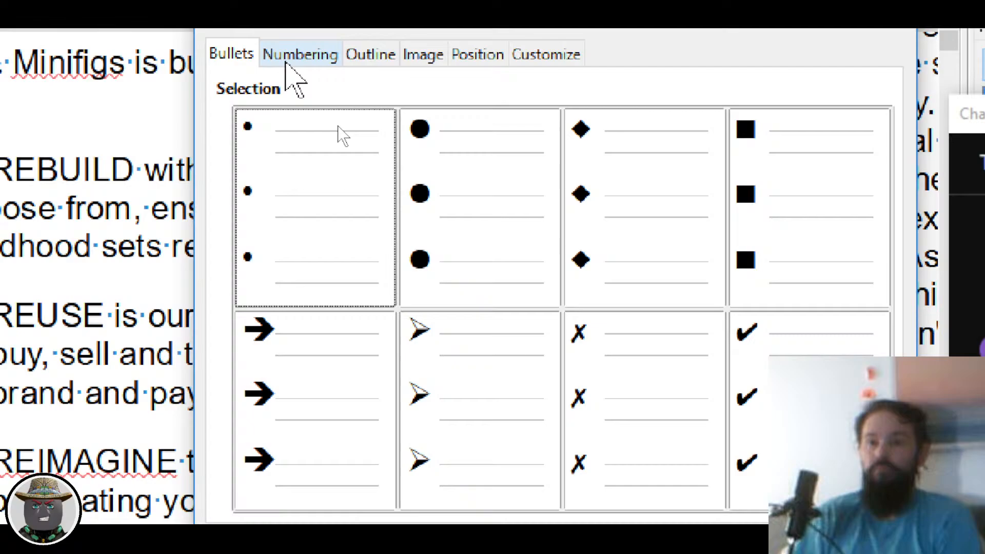
pyautogui.click(290, 57)
pyautogui.click(372, 58)
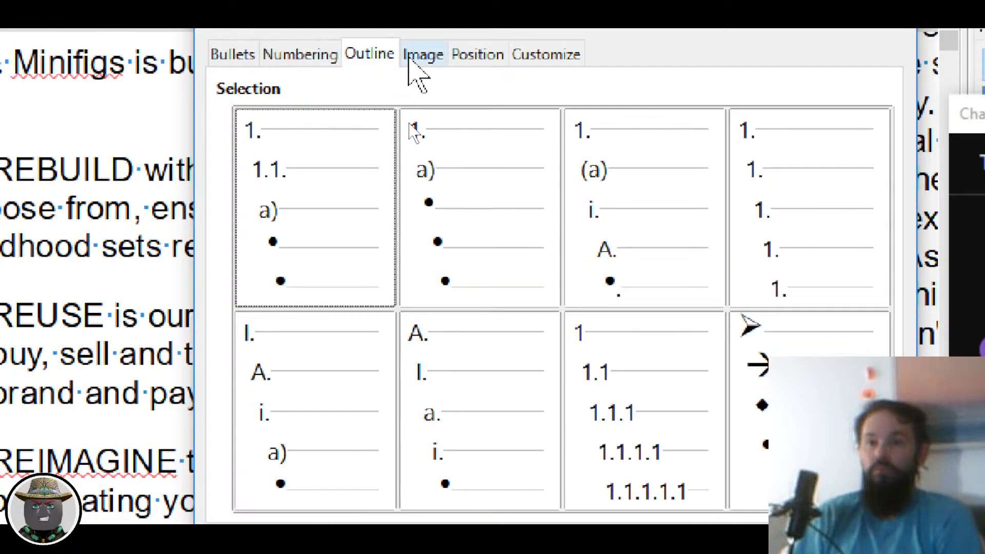
pyautogui.click(448, 55)
# Step: Check the Position tab, cancel, and undo back to REBUILD's aligned indent
pyautogui.click(472, 55)
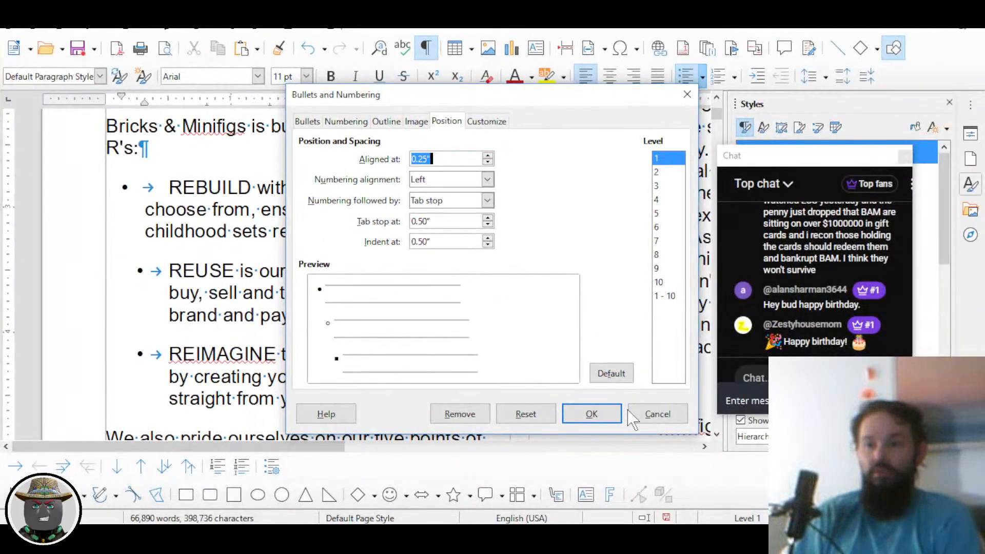
pyautogui.click(642, 414)
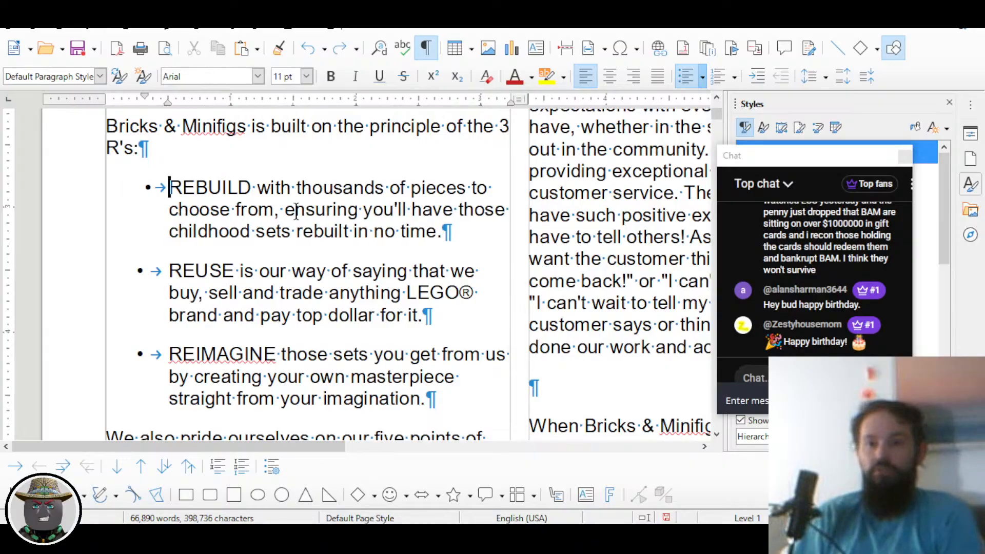
pyautogui.hotkey('ctrl', 'z')
pyautogui.hotkey('ctrl', 'z')
pyautogui.hotkey('ctrl', 'z')
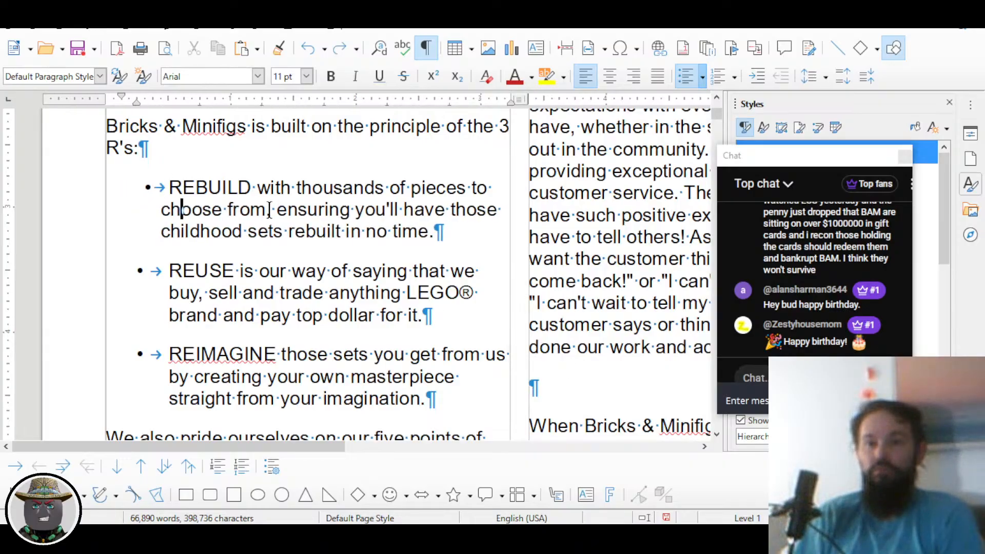
pyautogui.hotkey('ctrl', 'z')
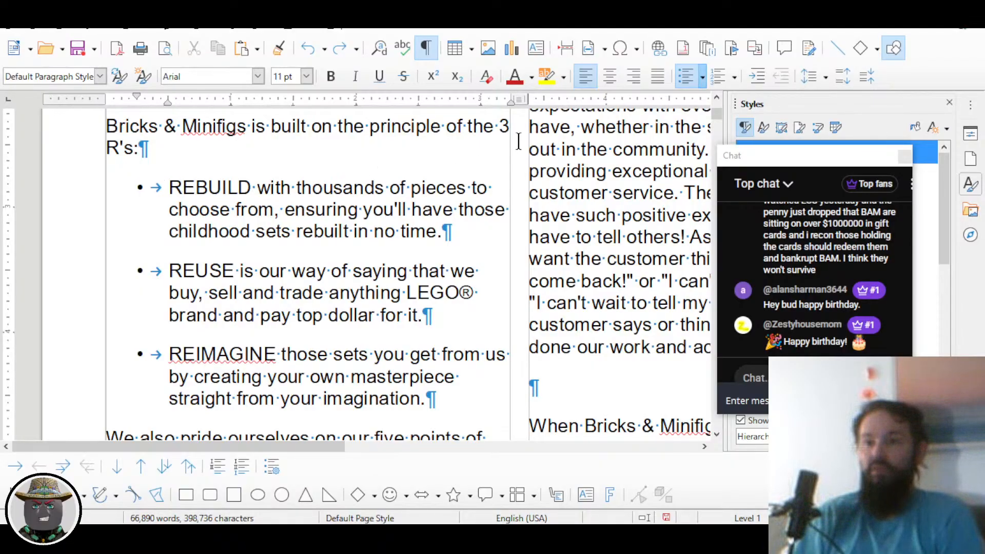
# Step: Bring up the Position settings in Bullets and Numbering
pyautogui.click(701, 77)
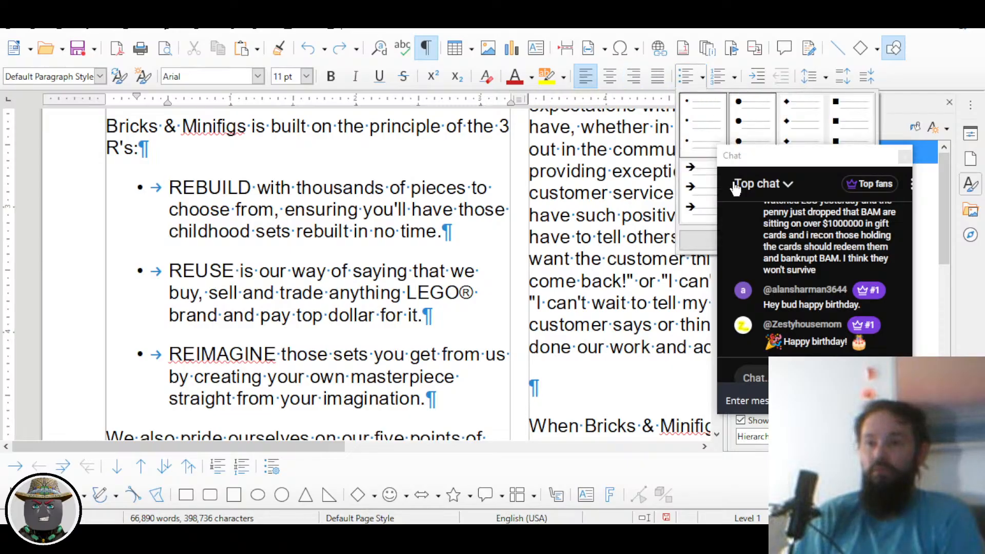
pyautogui.click(698, 239)
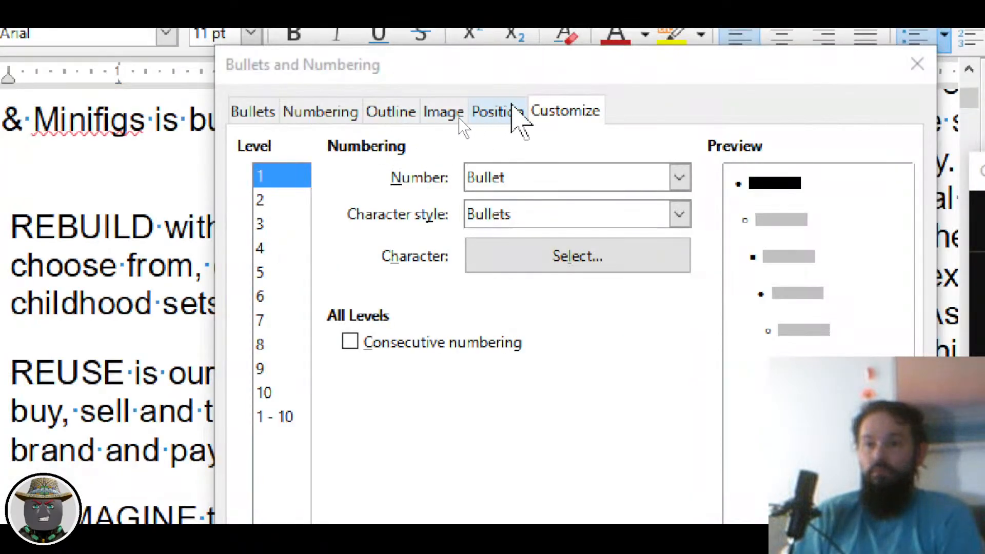
pyautogui.click(508, 111)
pyautogui.click(508, 113)
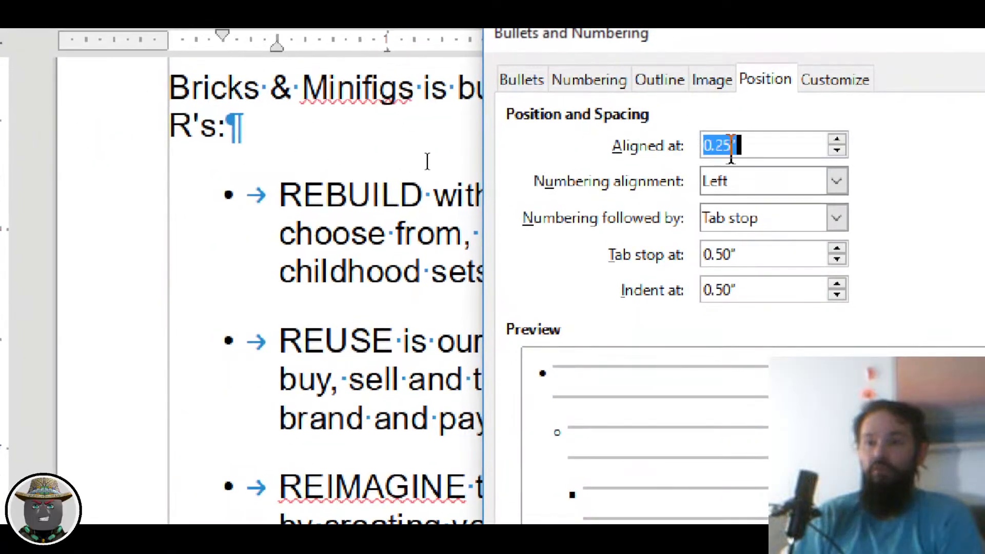
# Step: Set bullets aligned at 0.10" with tab stop and indent 0.20", and apply
pyautogui.click(737, 253)
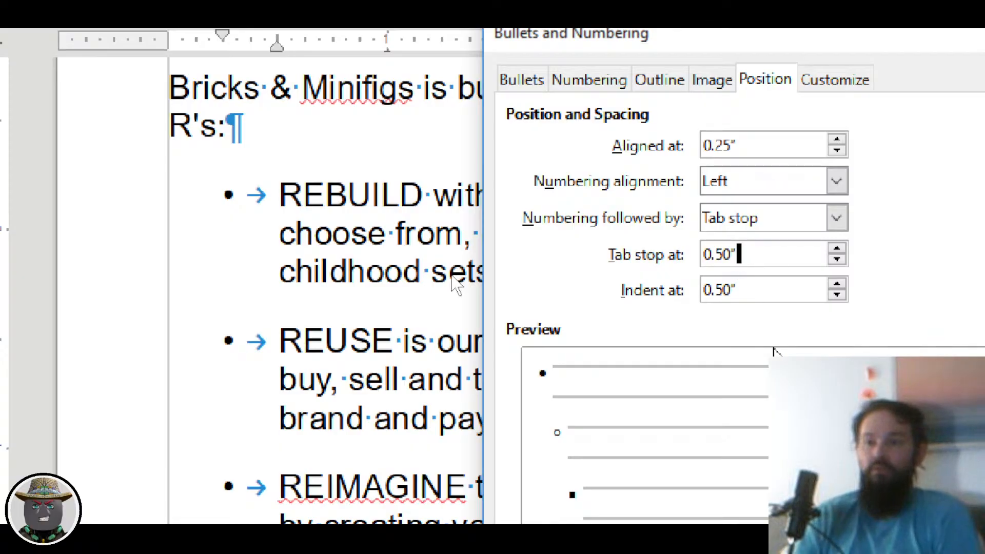
pyautogui.click(724, 146)
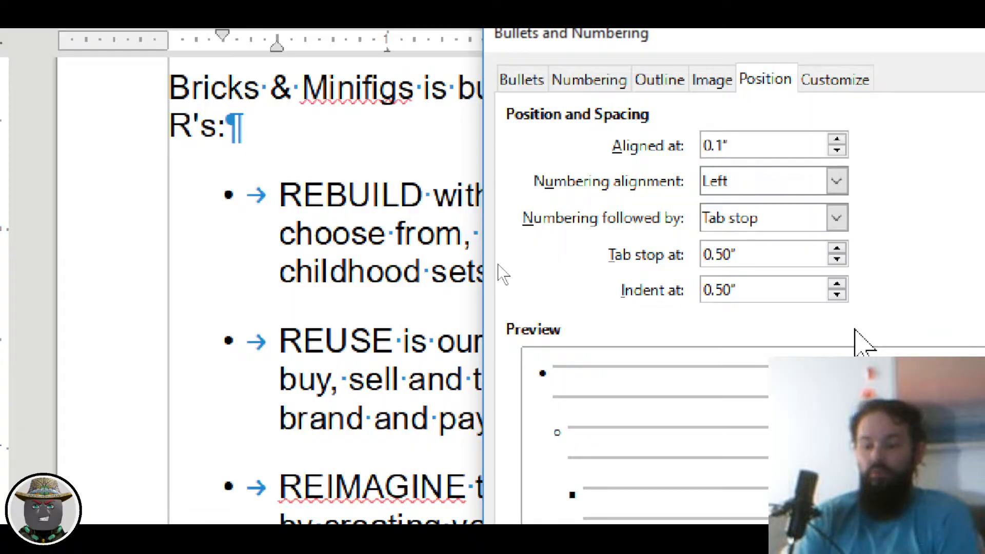
pyautogui.press('Tab')
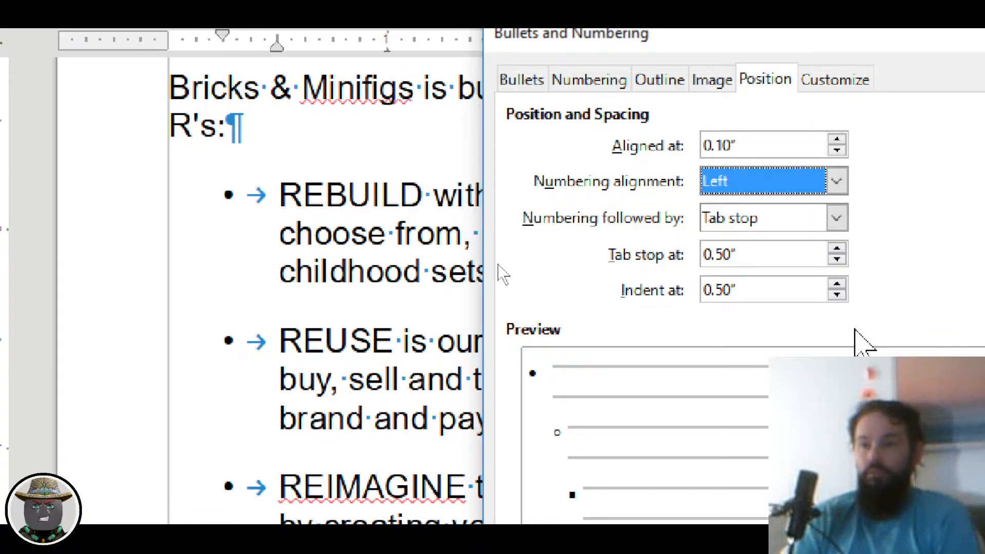
pyautogui.press('Tab')
pyautogui.press('Tab')
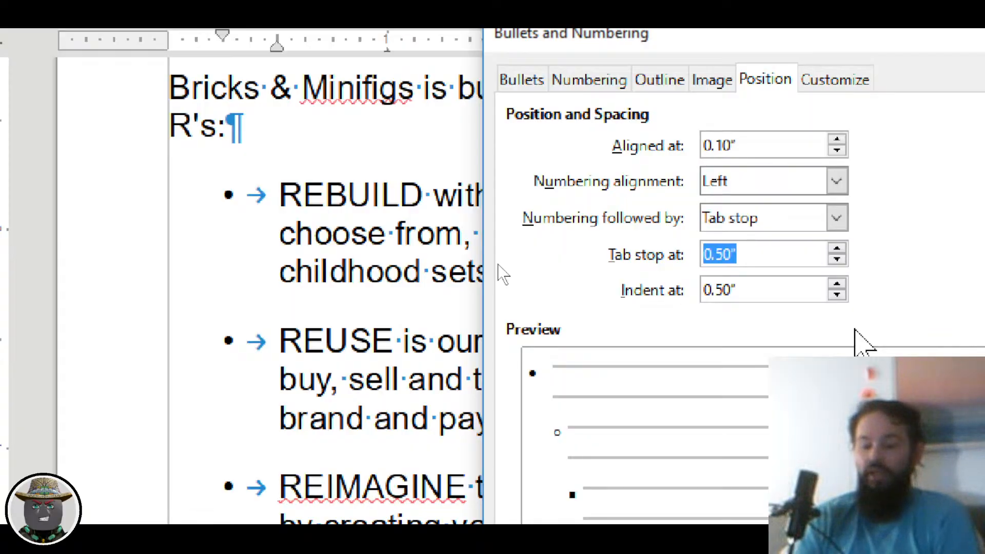
pyautogui.write('0.2')
pyautogui.press('Tab')
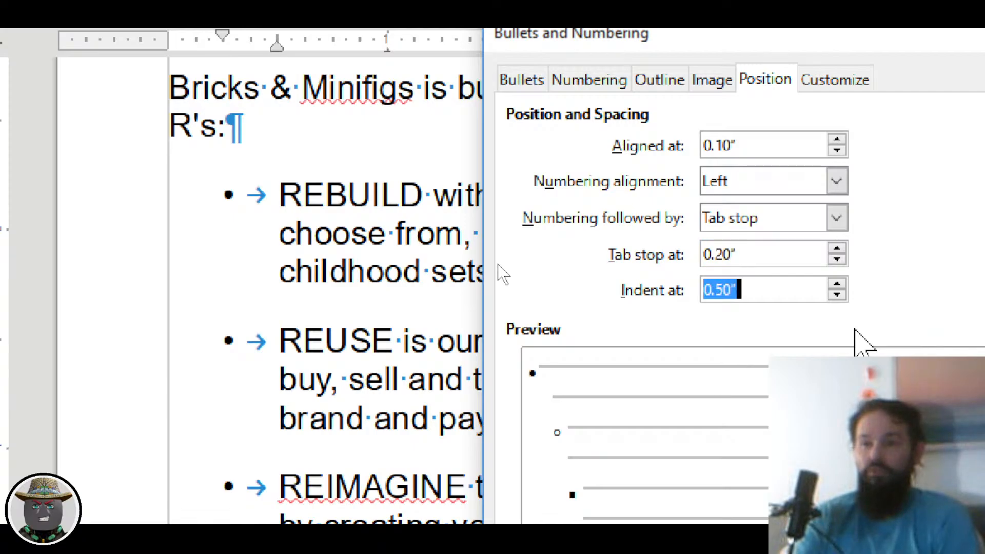
pyautogui.write('0.')
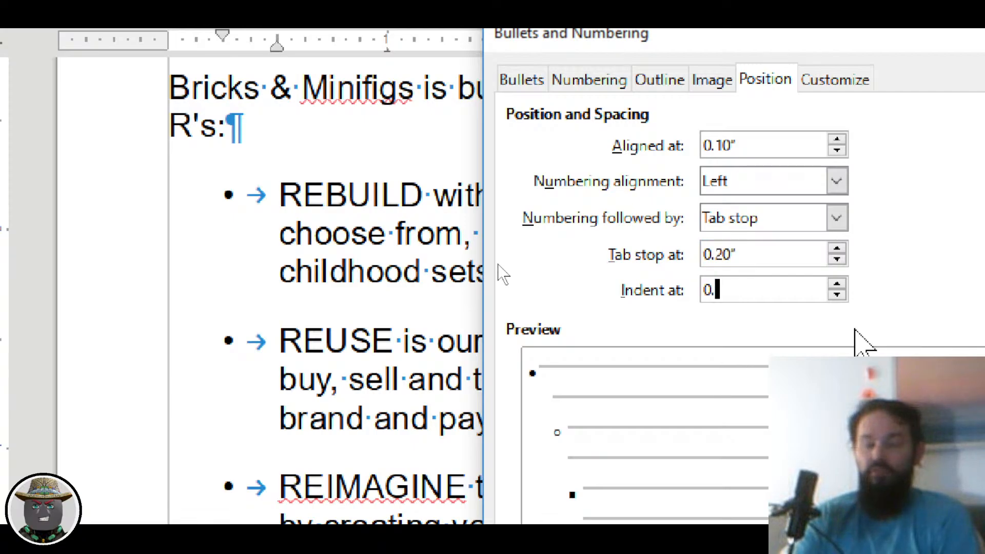
pyautogui.write('2')
pyautogui.press('Tab')
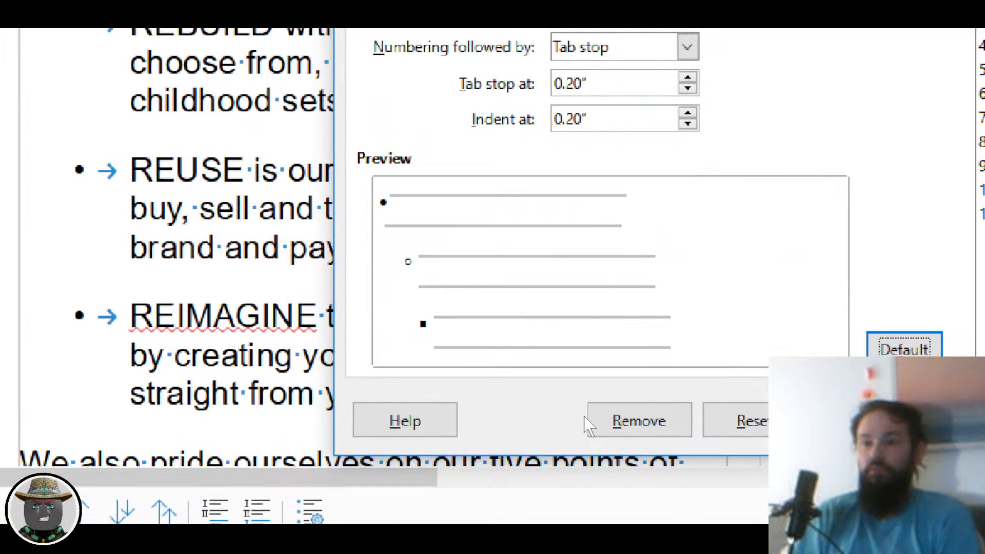
pyautogui.press('Return')
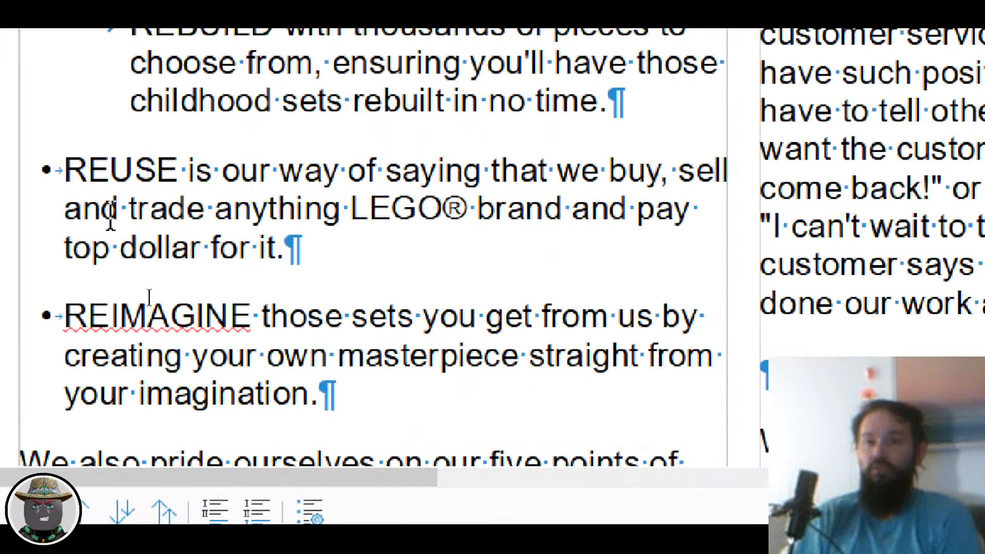
# Step: Strip REBUILD's bullet and indent, then make it a bulleted item again
pyautogui.scroll(3, 92, 218)
pyautogui.scroll(-2, 100, 218)
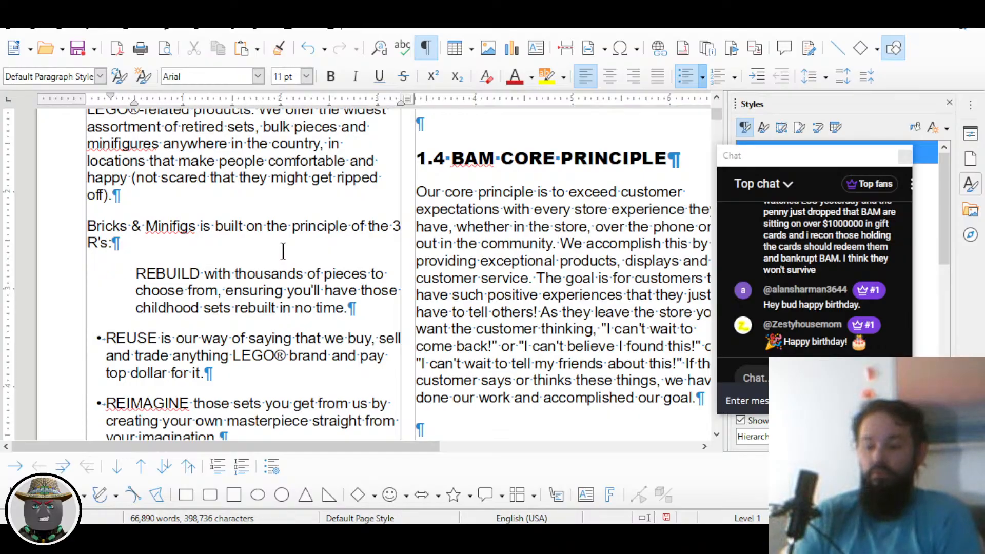
pyautogui.press('BackSpace')
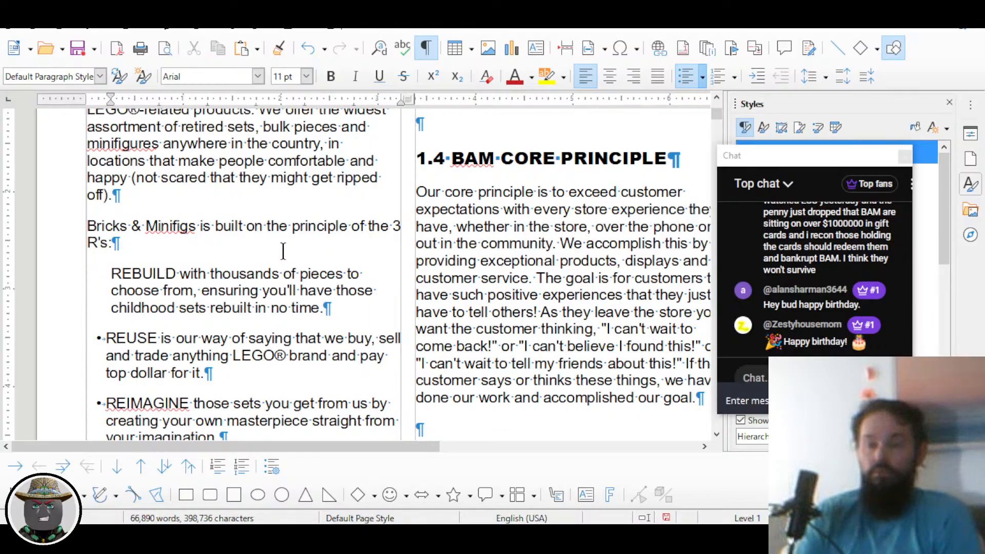
pyautogui.press('BackSpace')
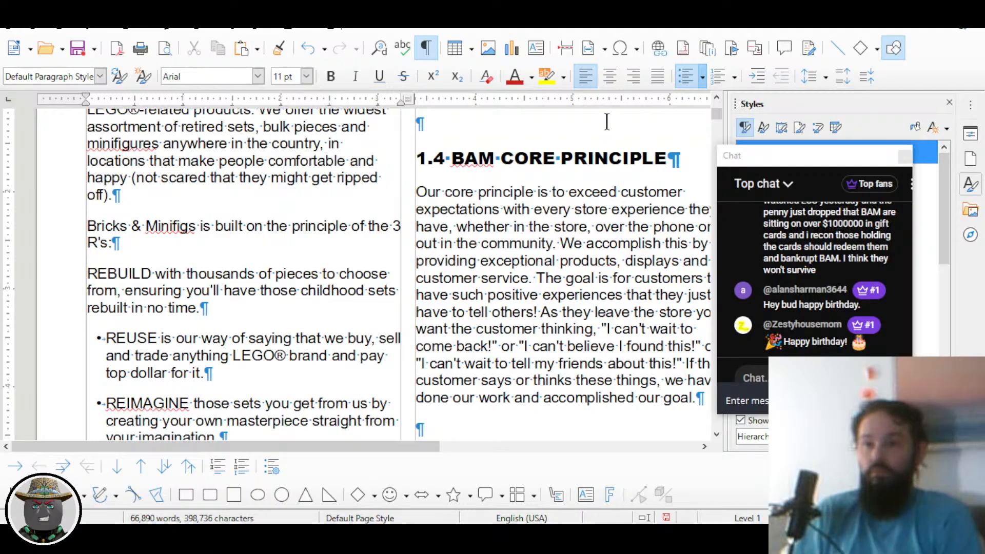
pyautogui.click(683, 84)
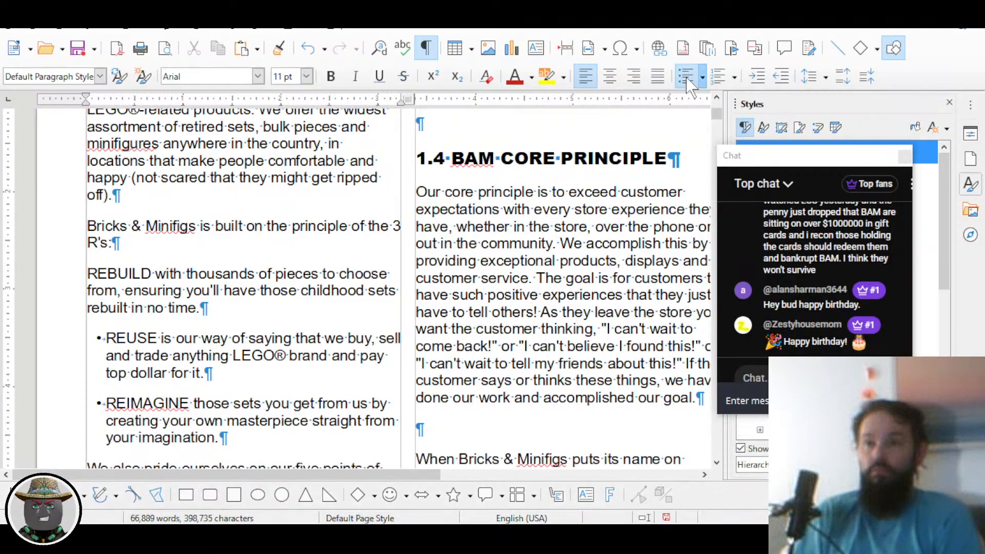
pyautogui.click(686, 76)
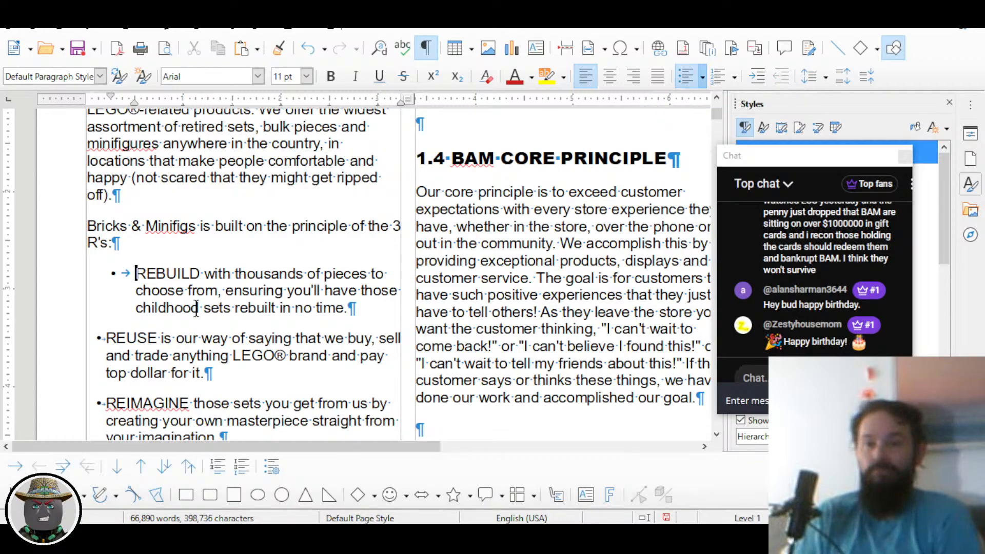
# Step: Undo and redo REBUILD's bullet and indent to compare it with REUSE and REIMAGINE
pyautogui.scroll(-1, 195, 311)
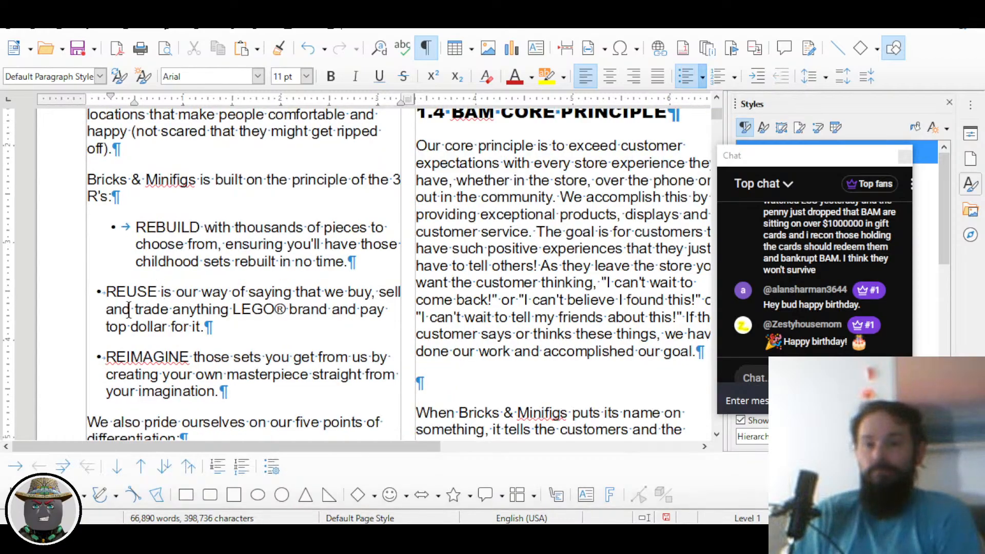
pyautogui.scroll(2, 133, 310)
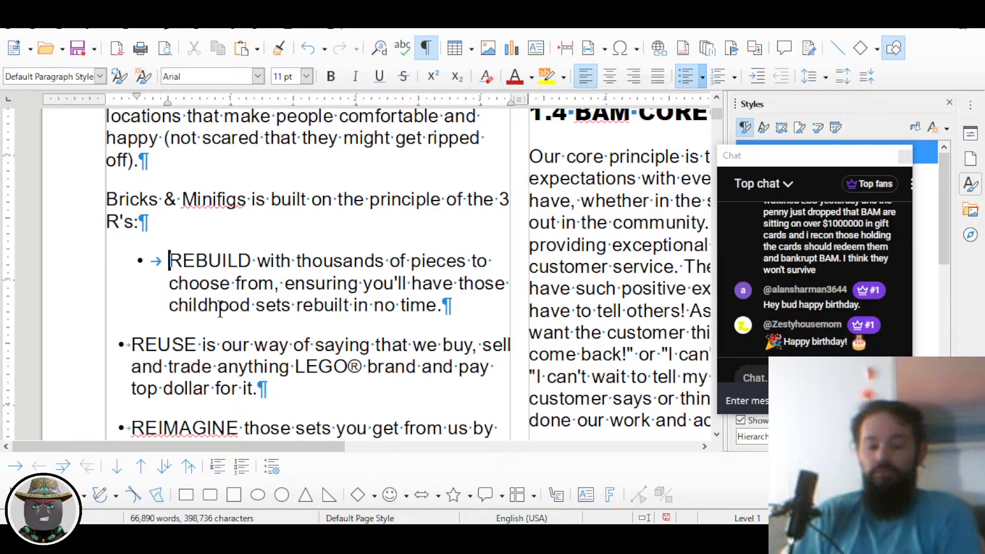
pyautogui.hotkey('ctrl', 'z')
pyautogui.hotkey('ctrl', 'y')
pyautogui.hotkey('ctrl', 'y')
pyautogui.hotkey('ctrl', 'y')
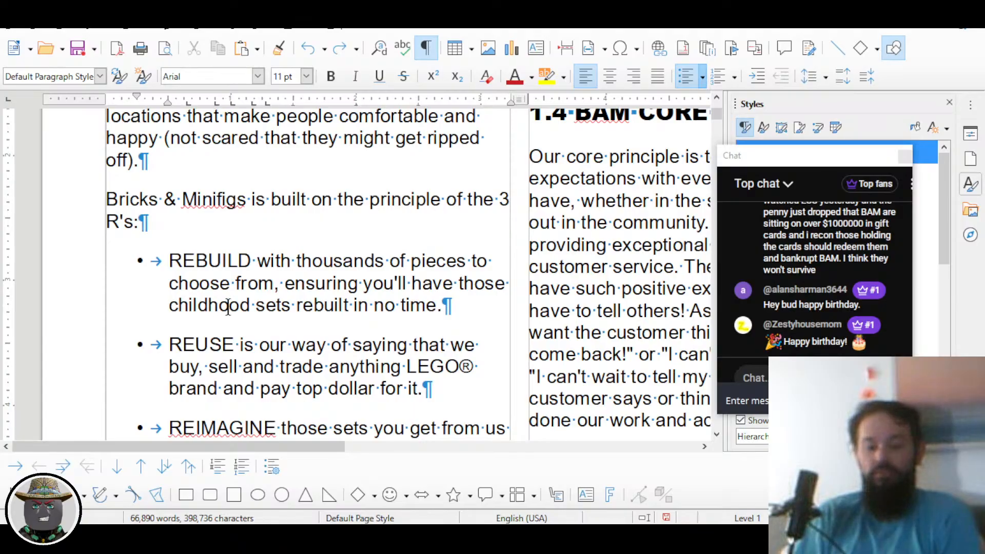
pyautogui.scroll(20, 224, 308)
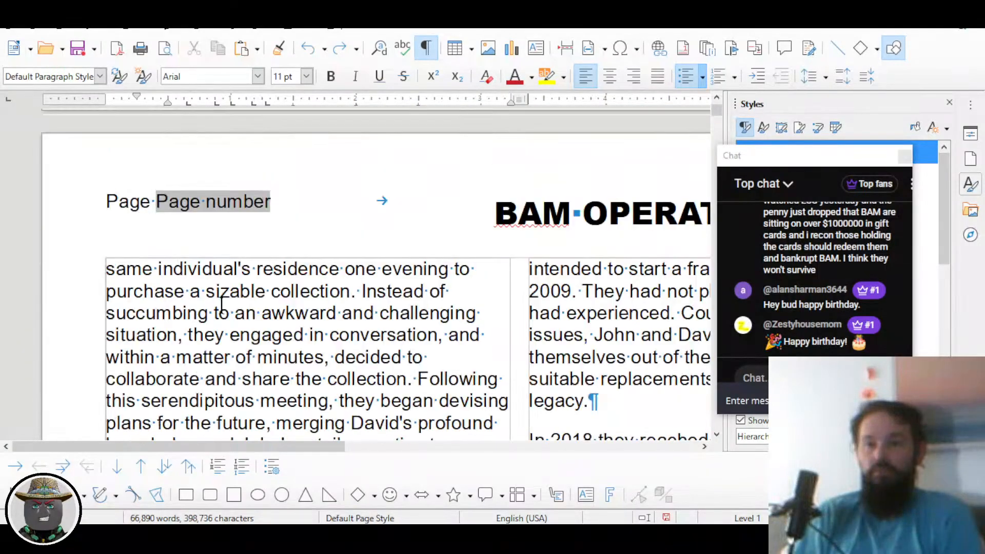
pyautogui.scroll(-8, 219, 304)
pyautogui.scroll(5, 219, 304)
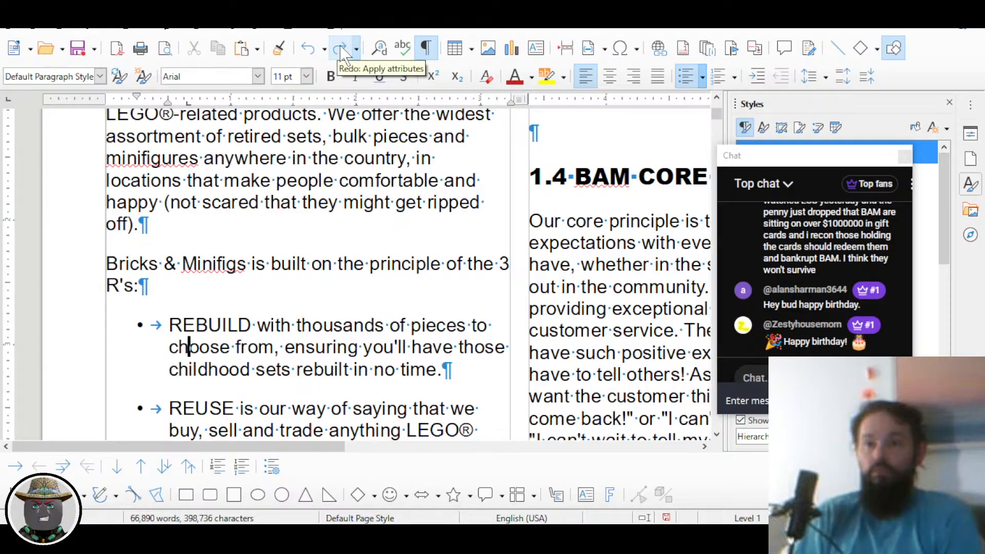
# Step: Step back through the recent tab stop and indent changes with Undo and Redo
pyautogui.click(340, 49)
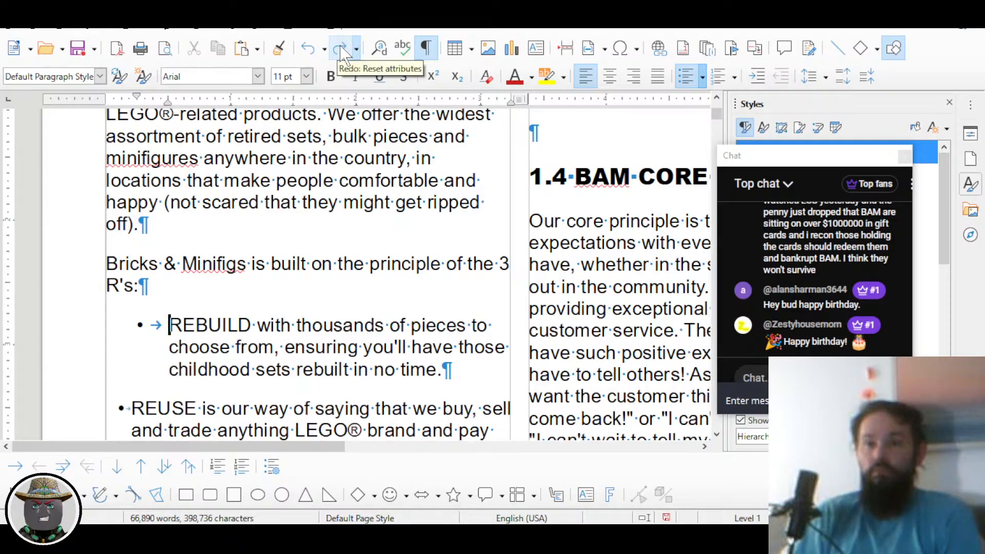
pyautogui.click(308, 48)
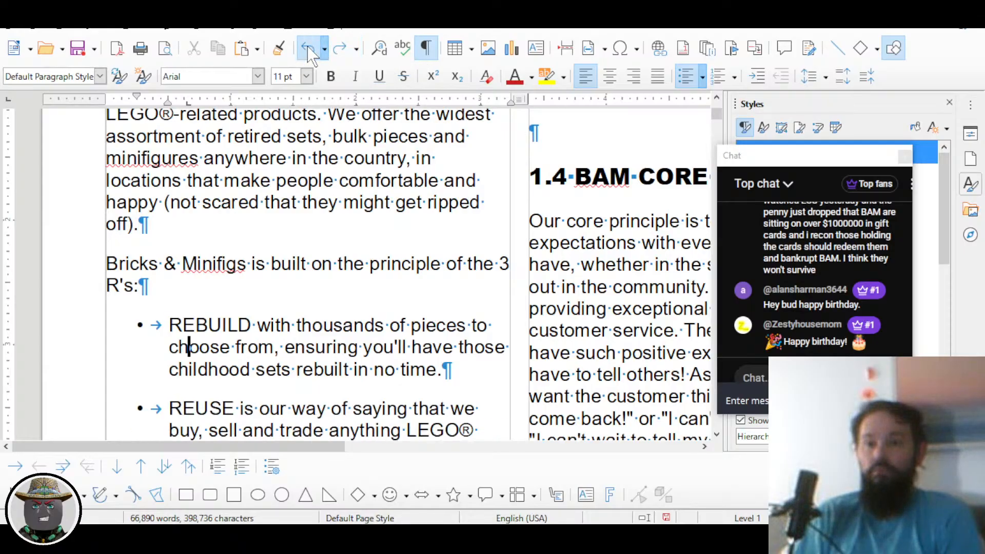
pyautogui.scroll(-3, 146, 247)
pyautogui.scroll(1, 148, 245)
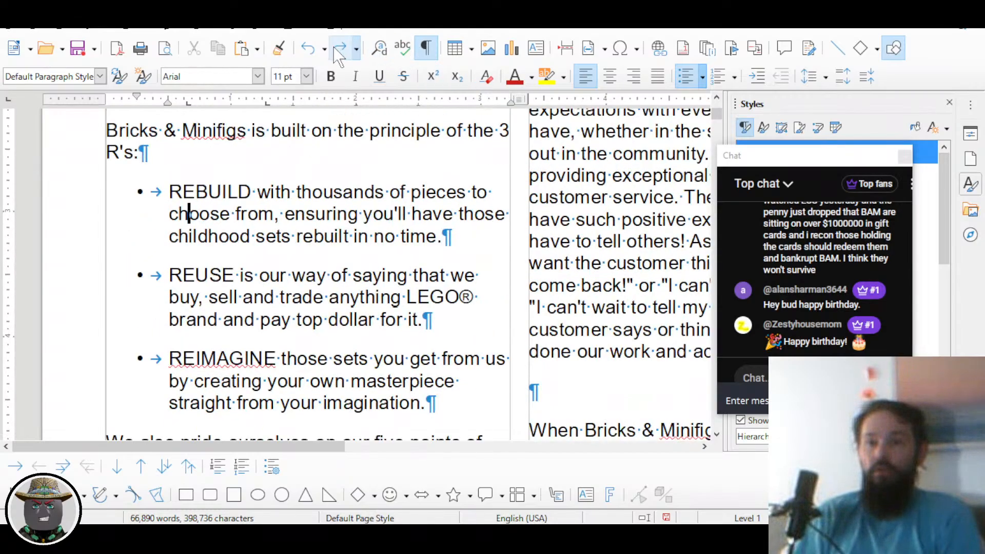
pyautogui.click(314, 51)
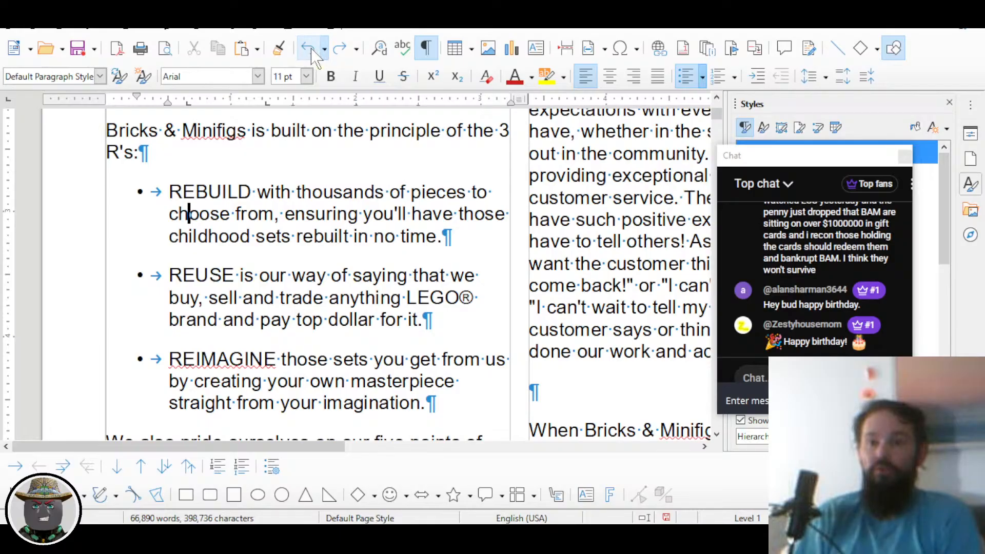
pyautogui.click(314, 51)
pyautogui.click(314, 51)
pyautogui.click(314, 51)
# Step: Undo the list formatting so REUSE and REIMAGINE lose their bullets, then deselect
pyautogui.click(308, 50)
pyautogui.click(308, 50)
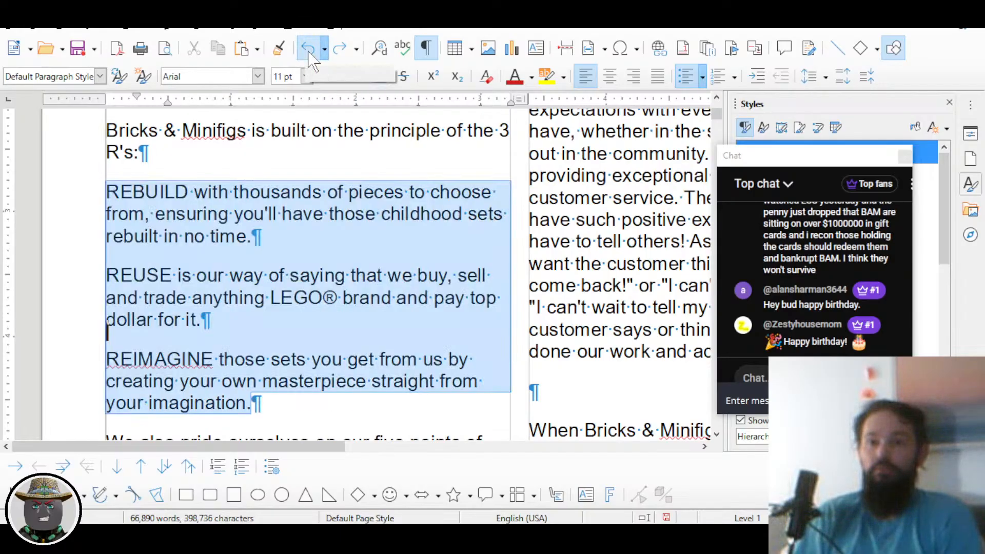
pyautogui.click(308, 49)
pyautogui.click(339, 50)
pyautogui.click(337, 51)
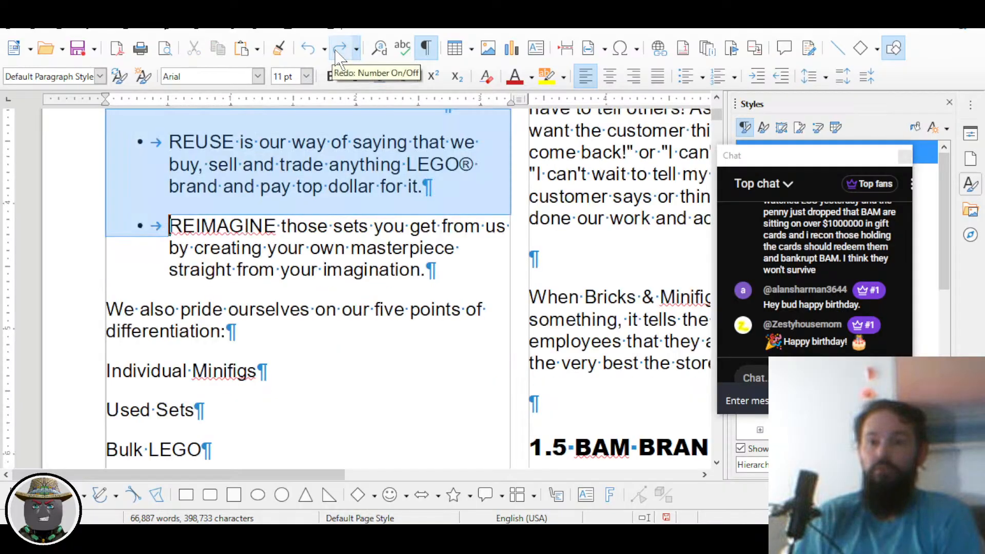
pyautogui.click(308, 49)
pyautogui.hotkey('ctrl', 'z')
pyautogui.click(218, 208)
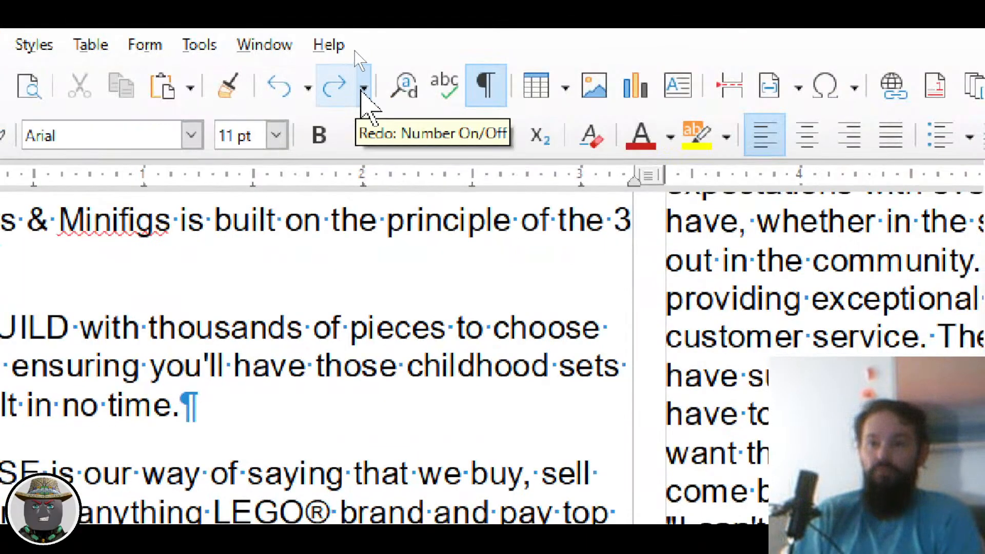
# Step: Inspect the Redo and Undo history lists
pyautogui.click(364, 88)
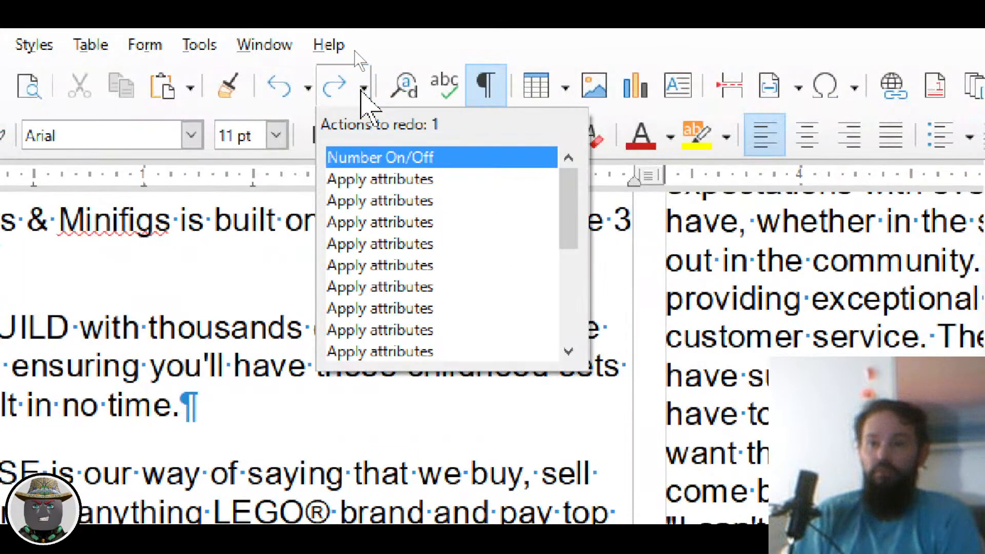
pyautogui.click(308, 88)
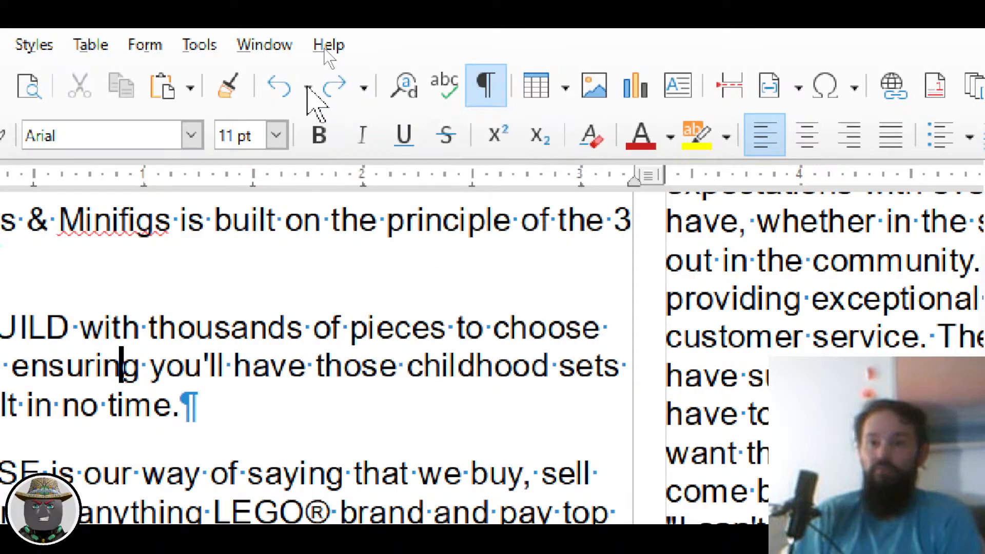
pyautogui.click(308, 88)
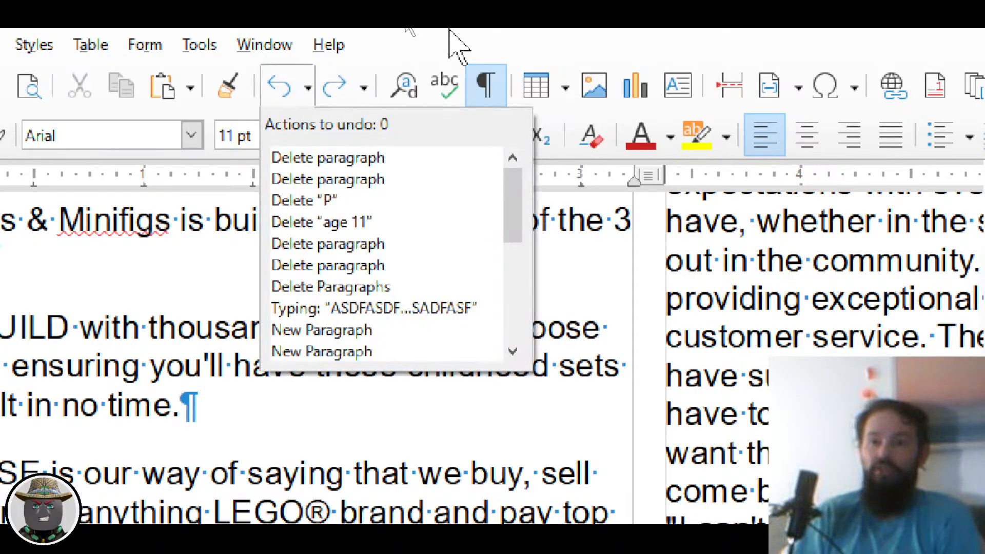
# Step: Close the history without undoing, then select REBUILD through the end of REIMAGINE
pyautogui.click(436, 39)
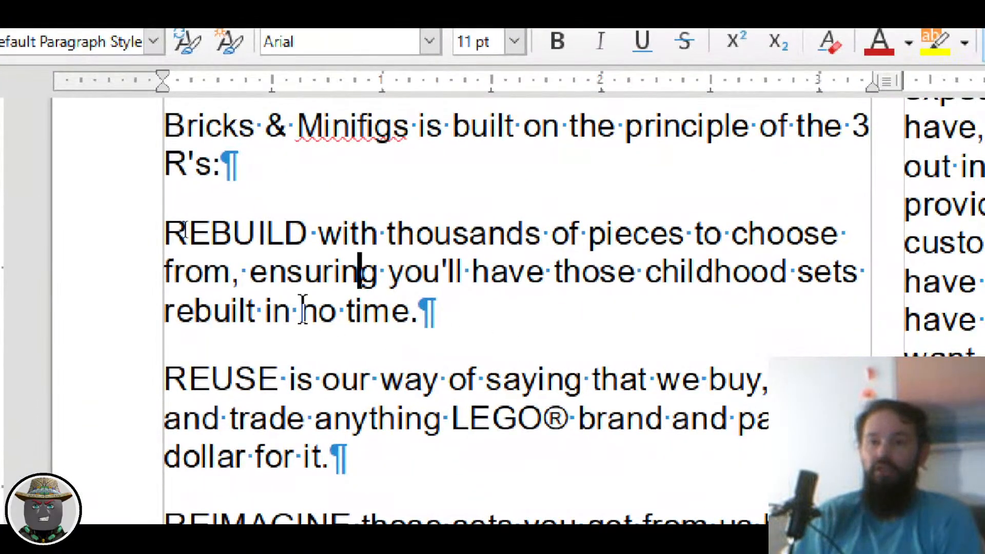
pyautogui.moveTo(165, 232); pyautogui.dragTo(330, 519)
pyautogui.moveTo(411, 402); pyautogui.dragTo(429, 268)
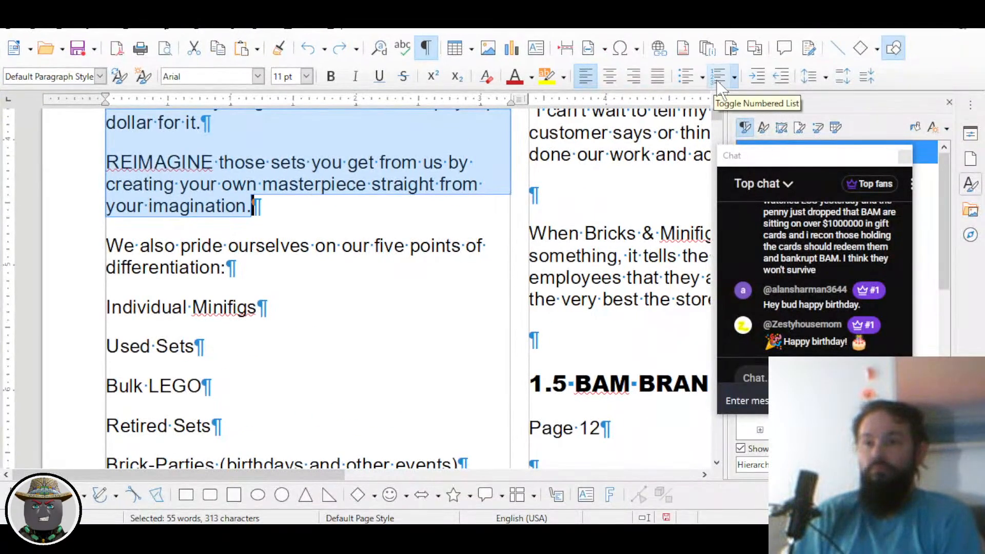
# Step: Turn the three R's paragraphs into an unordered bulleted list
pyautogui.click(686, 77)
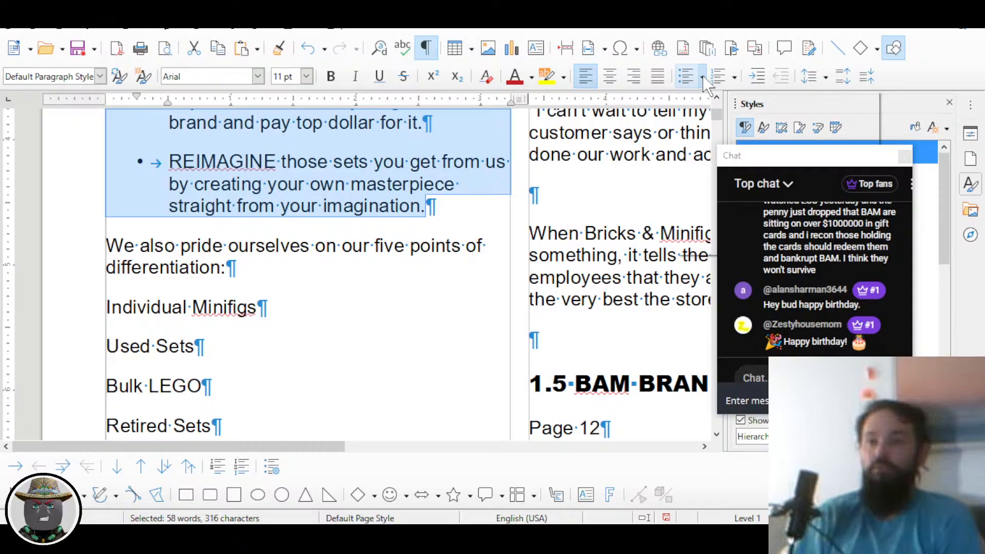
pyautogui.click(703, 77)
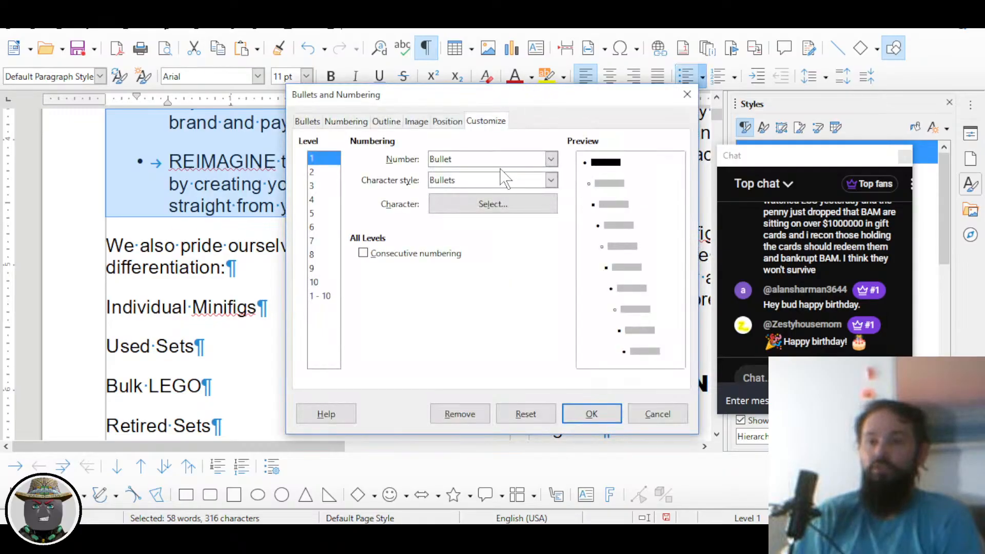
pyautogui.click(451, 123)
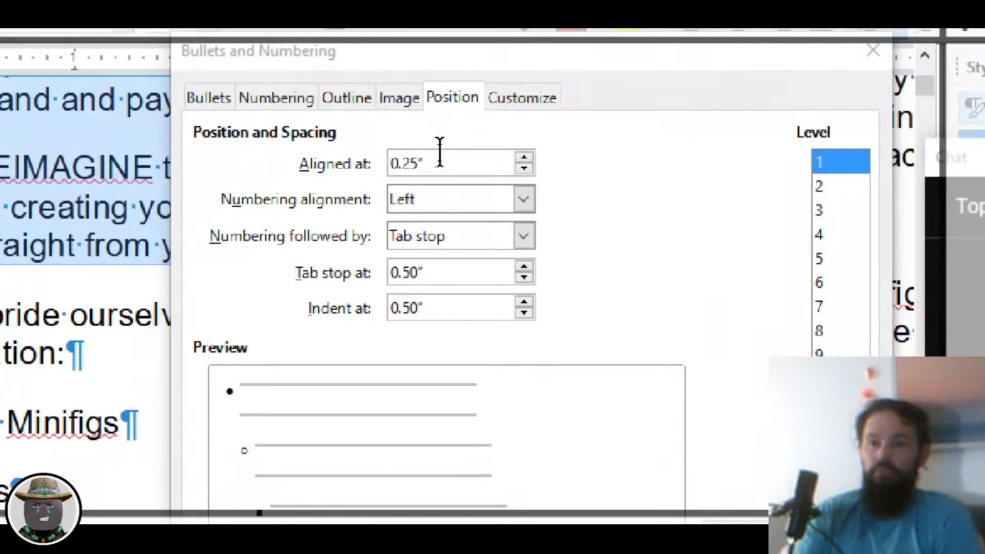
# Step: Set the bullet alignment to 0.10" with tab stop and indent 0.20", and apply
pyautogui.click(440, 154)
pyautogui.doubleClick(434, 162)
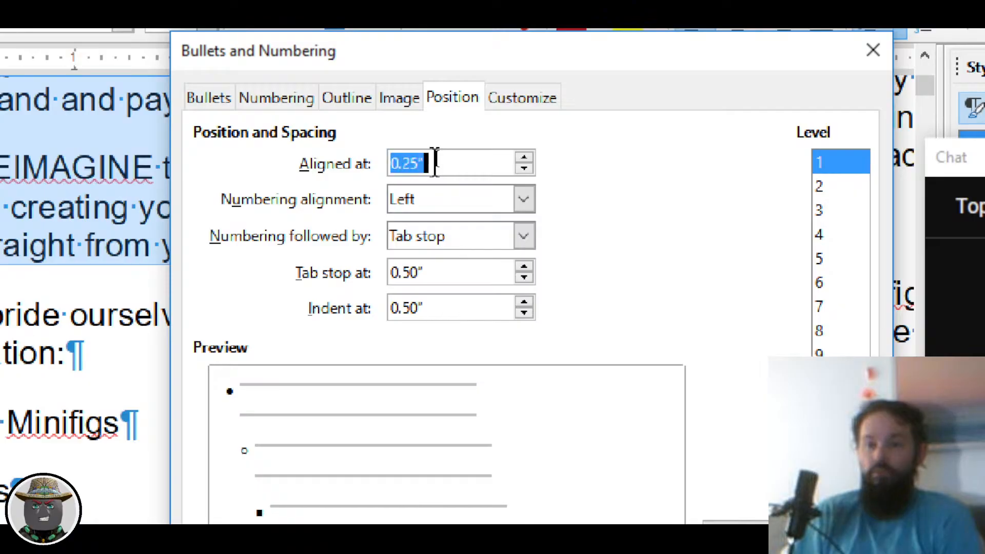
pyautogui.write('0.1')
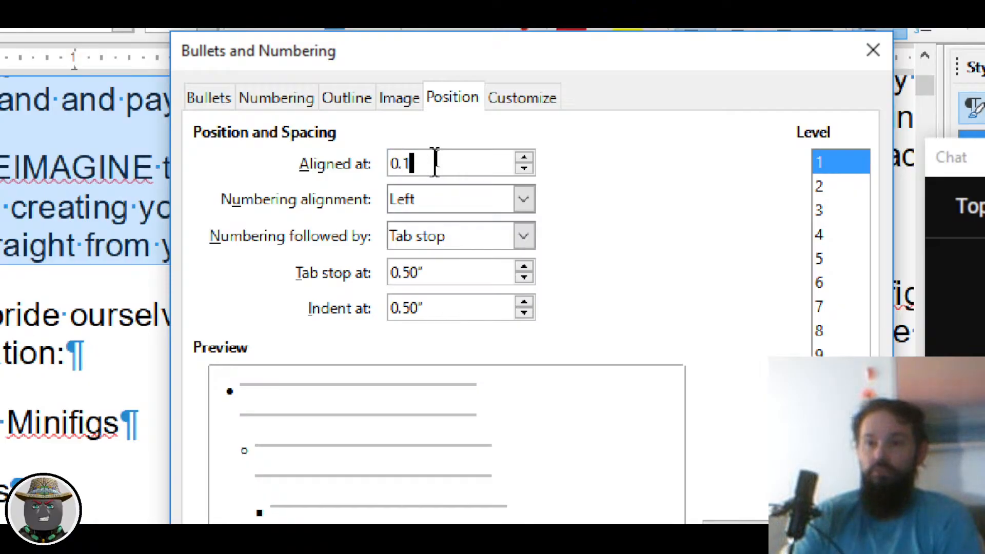
pyautogui.press('Tab')
pyautogui.press('Tab')
pyautogui.press('Tab')
pyautogui.write('0')
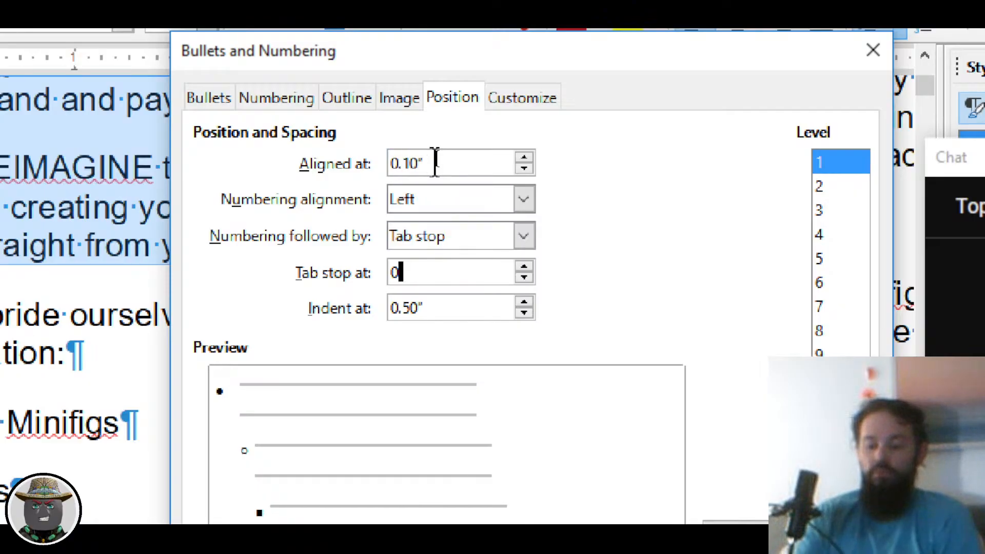
pyautogui.write('.2')
pyautogui.press('Tab')
pyautogui.write('0.2')
pyautogui.press('Tab')
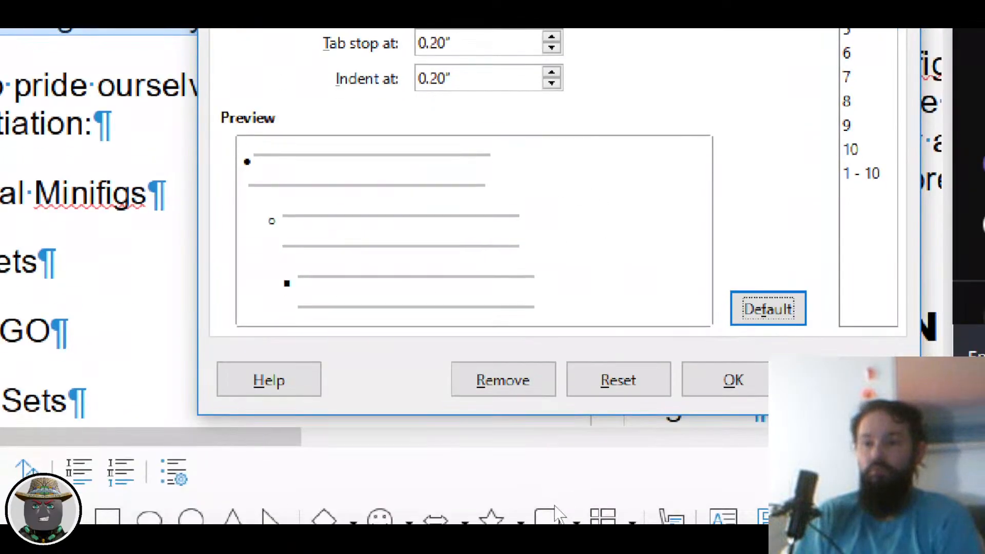
pyautogui.click(731, 382)
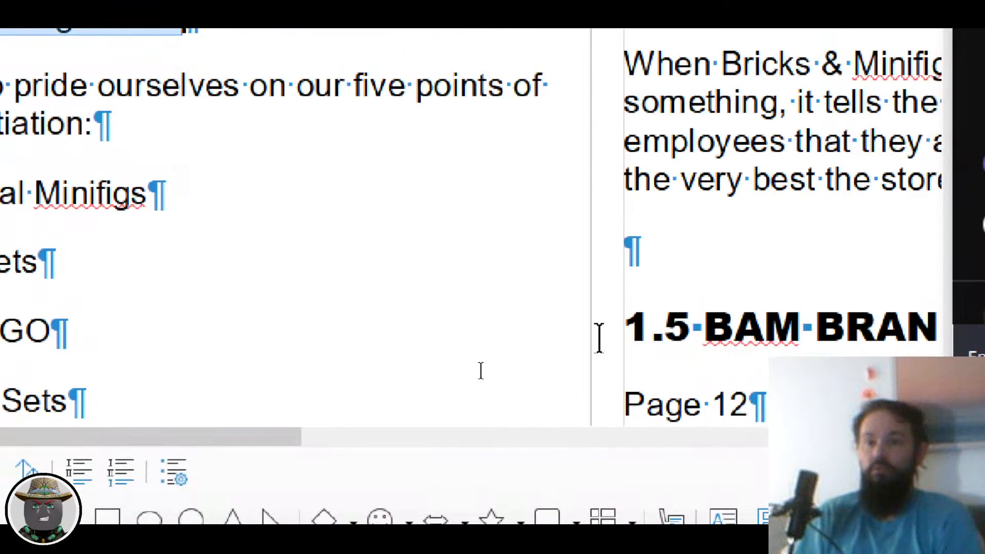
# Step: Hide formatting marks with Ctrl+F10 and select the REBUILD, REUSE and REIMAGINE bullets
pyautogui.scroll(4, 200, 311)
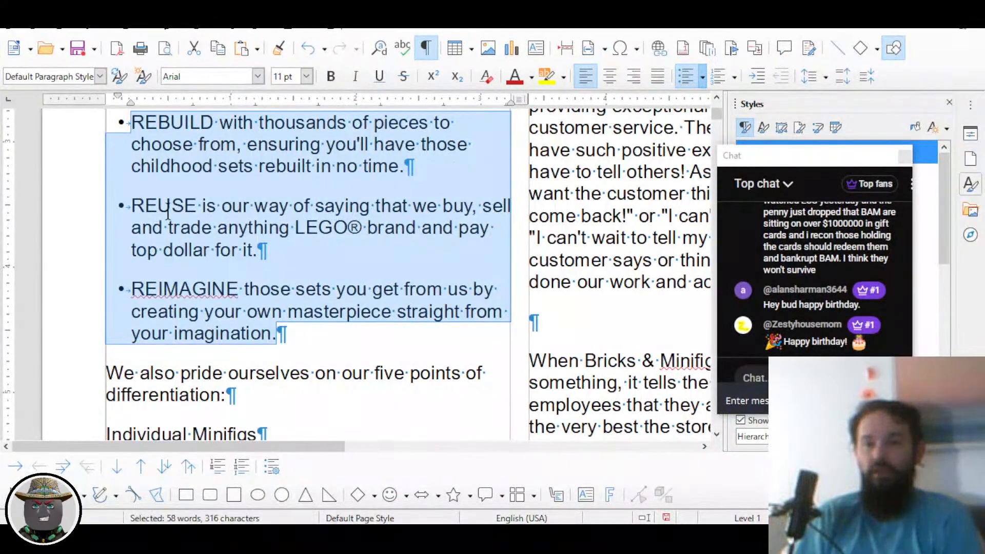
pyautogui.click(136, 259)
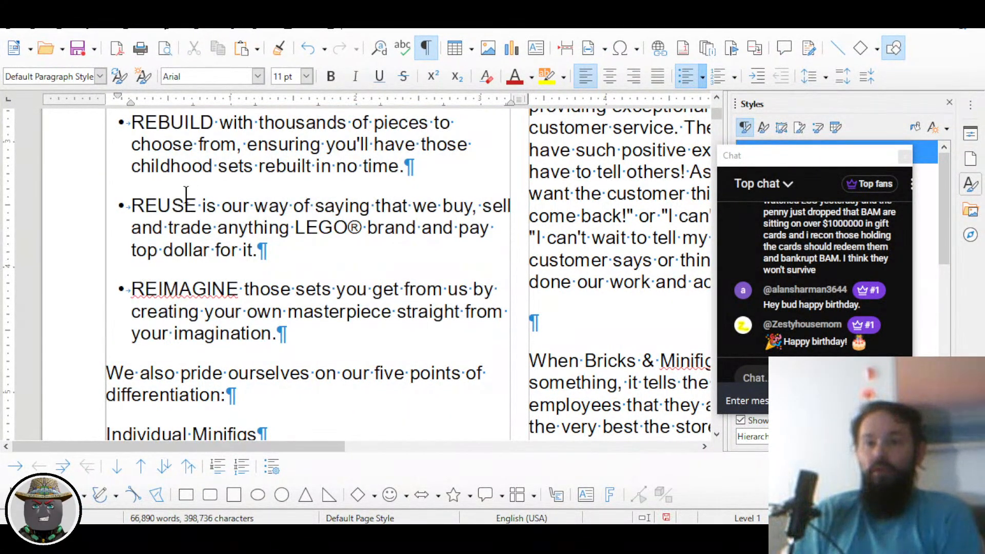
pyautogui.scroll(1, 177, 260)
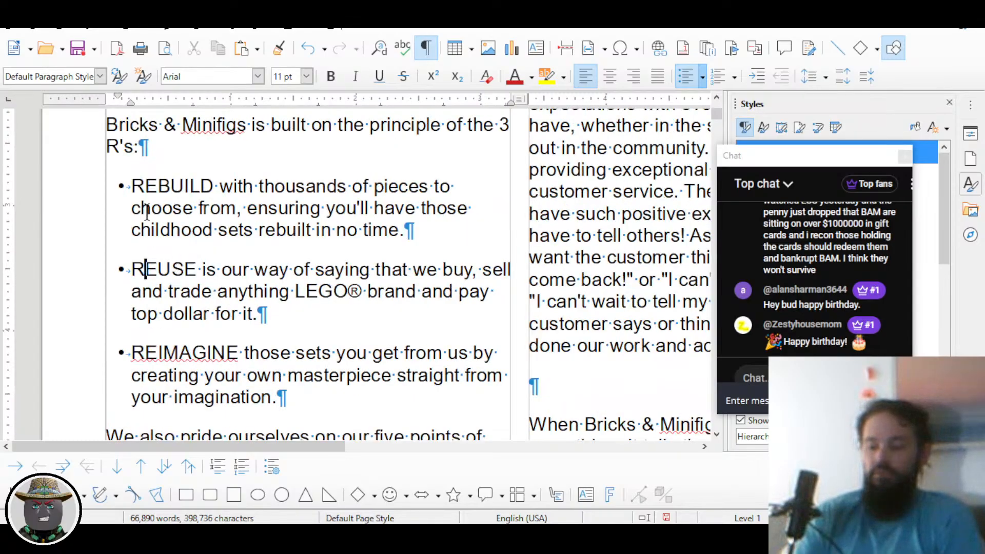
pyautogui.hotkey('ctrl', 'F10')
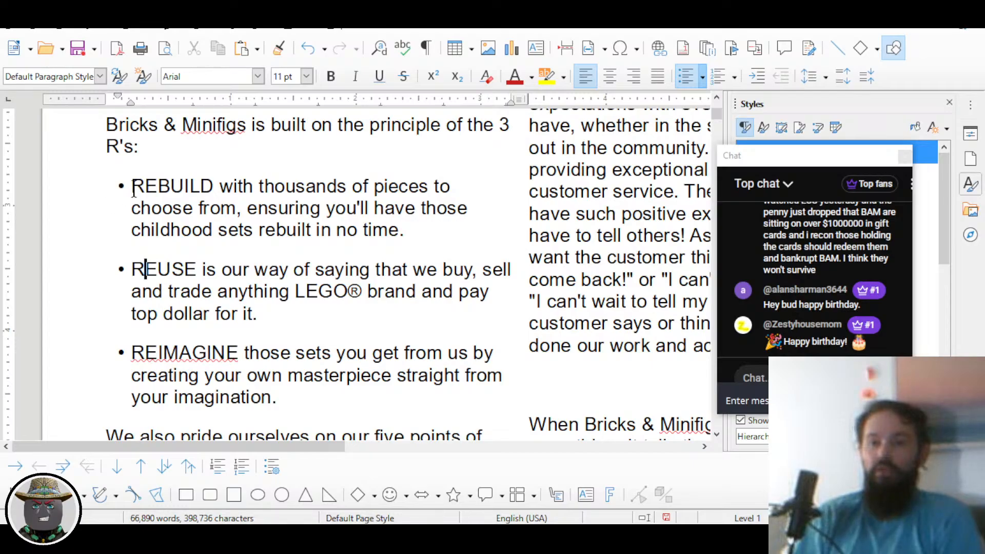
pyautogui.moveTo(134, 194); pyautogui.dragTo(287, 395)
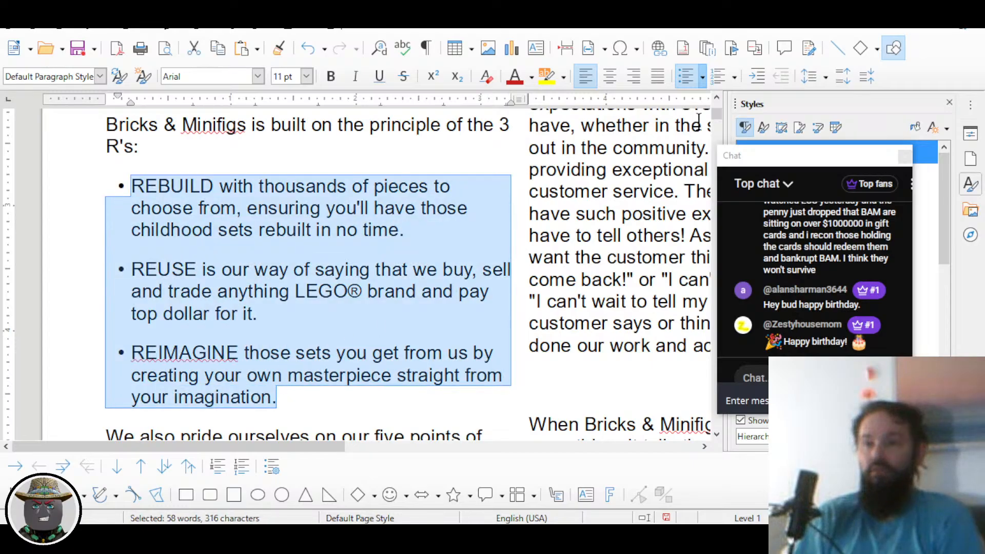
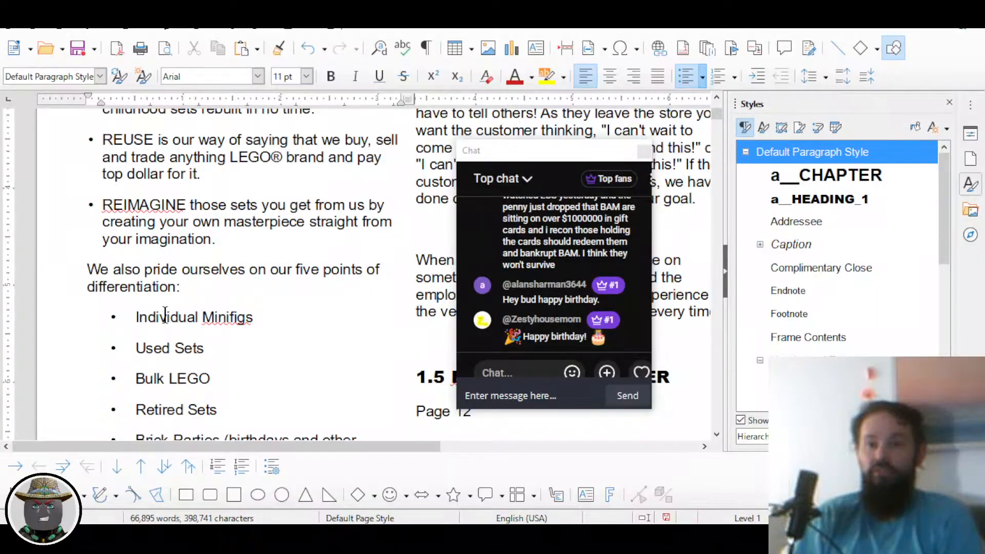
# Step: Scroll back to the REBUILD, REUSE and REIMAGINE bullets and place the cursor in REBUILD
pyautogui.scroll(4, 169, 344)
pyautogui.scroll(-2, 145, 289)
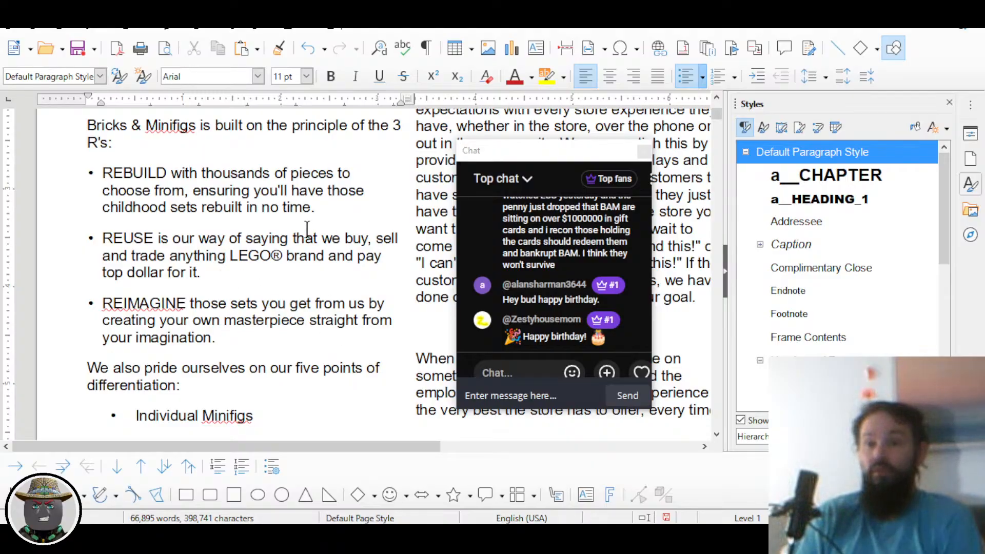
pyautogui.scroll(-5, 307, 228)
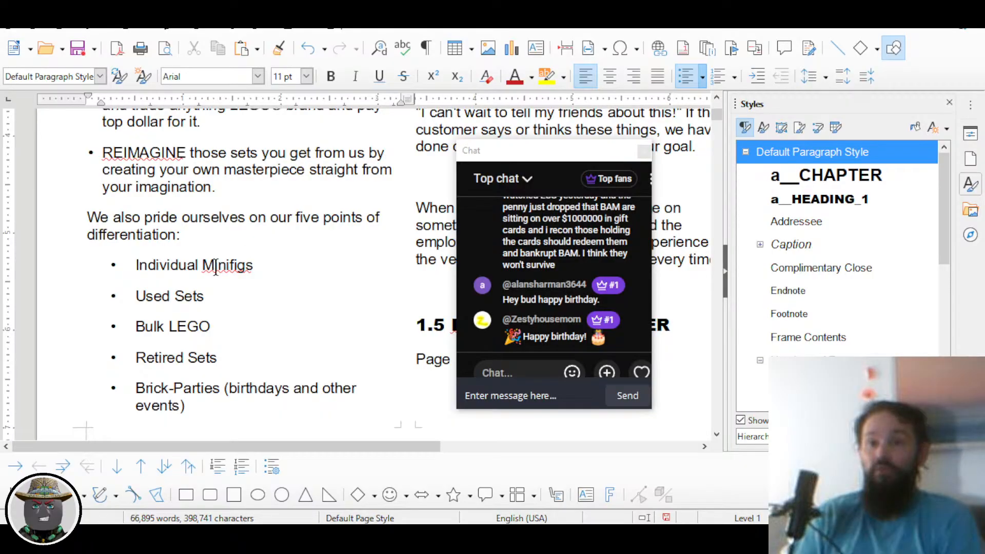
pyautogui.scroll(5, 216, 270)
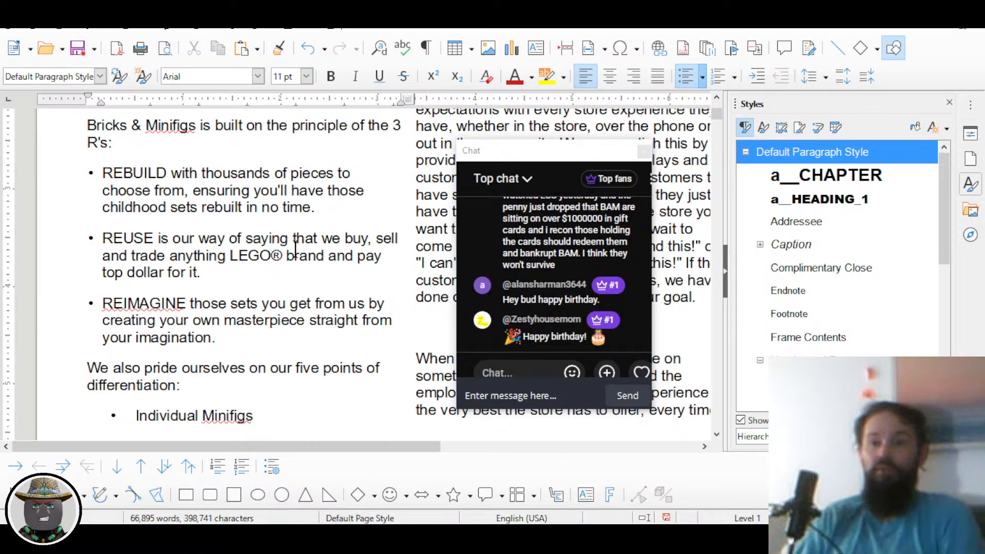
pyautogui.click(135, 191)
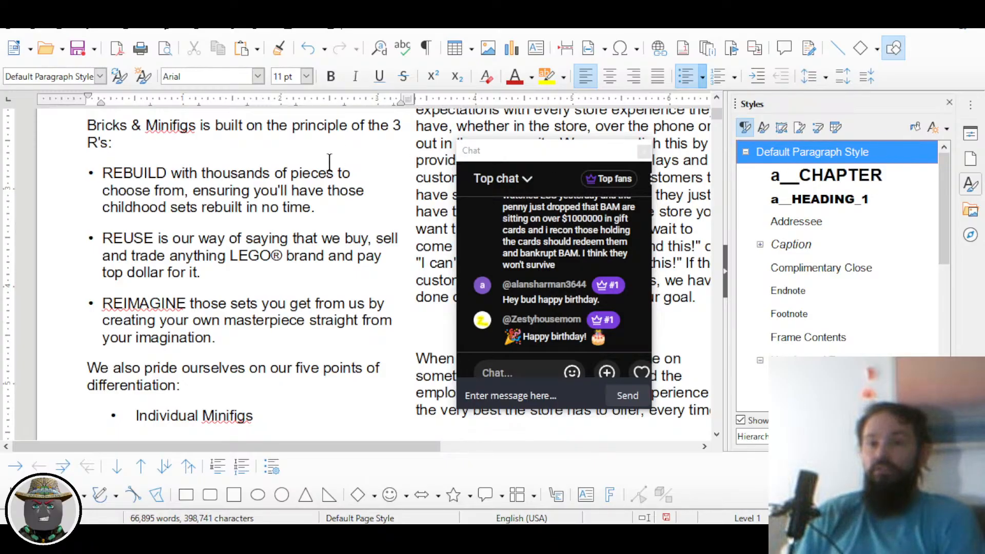
pyautogui.click(200, 191)
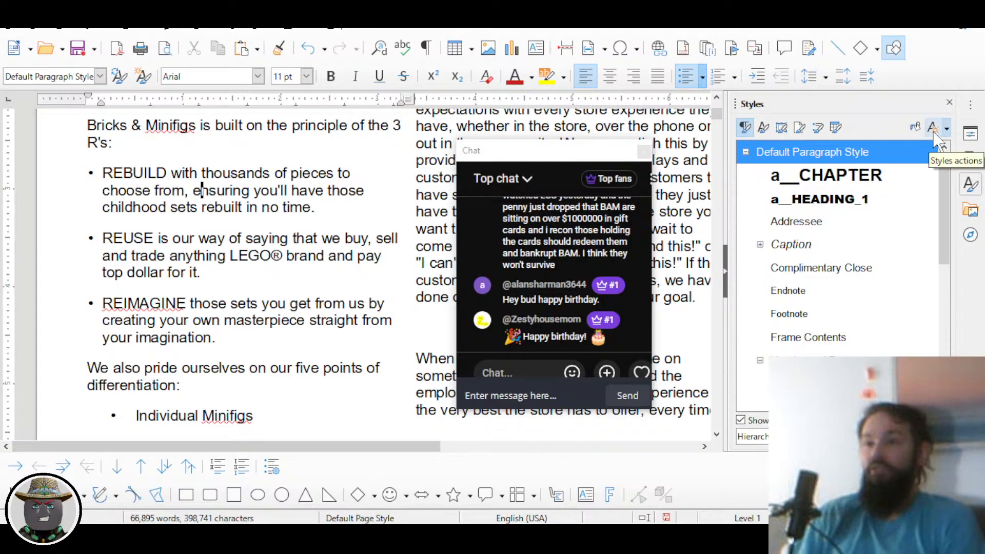
pyautogui.click(946, 128)
# Step: Save the REBUILD bullet's formatting as a new paragraph style named a__BULLETS
pyautogui.click(907, 148)
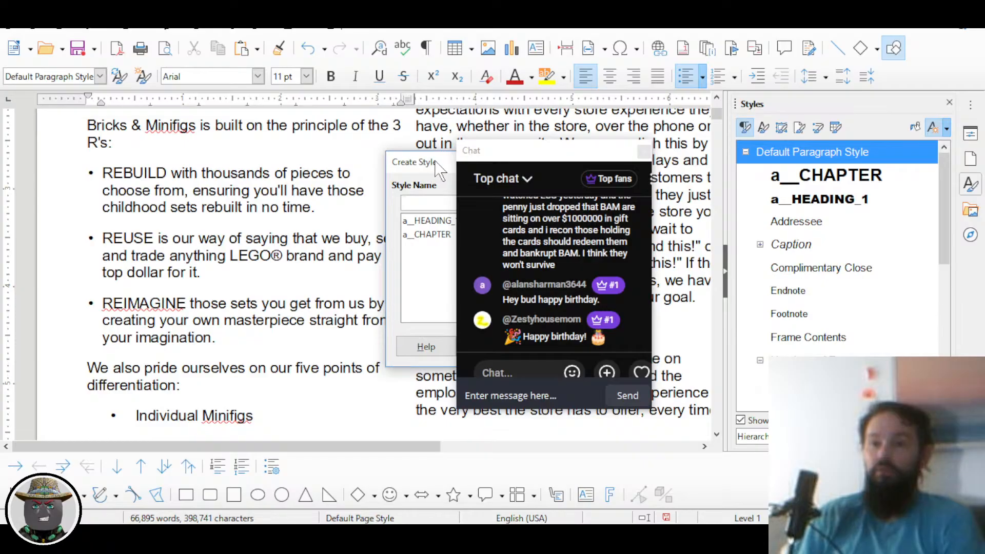
pyautogui.moveTo(437, 165); pyautogui.dragTo(288, 131)
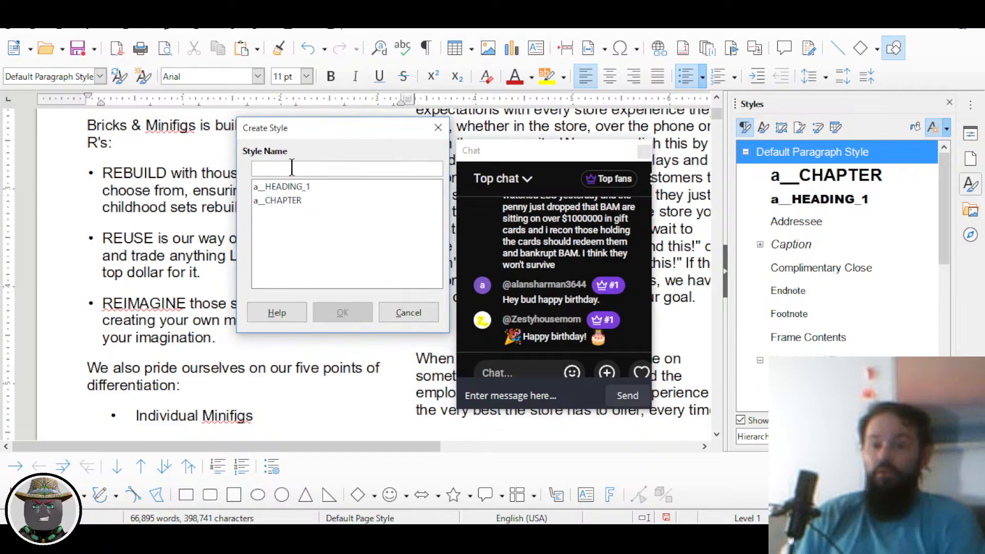
pyautogui.write('a__')
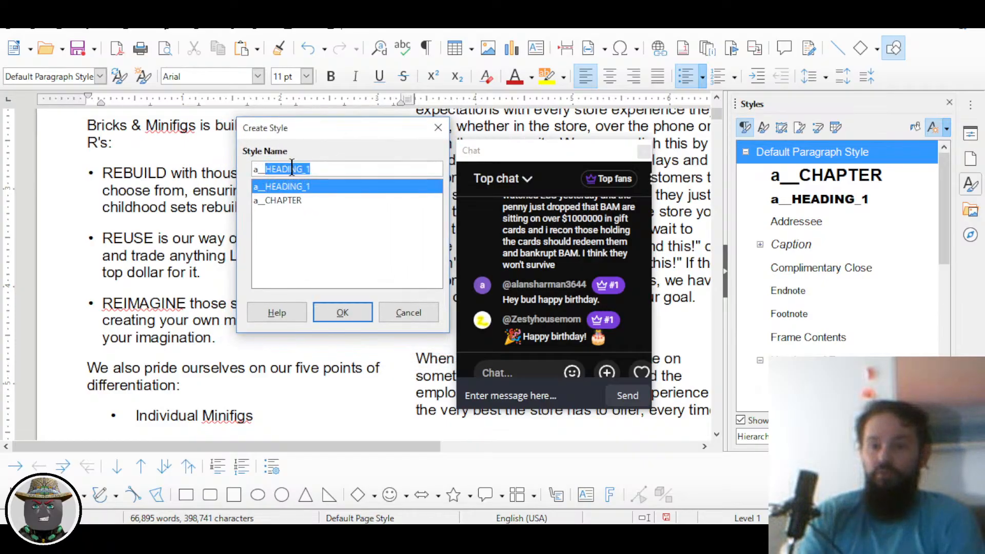
pyautogui.write('bullets')
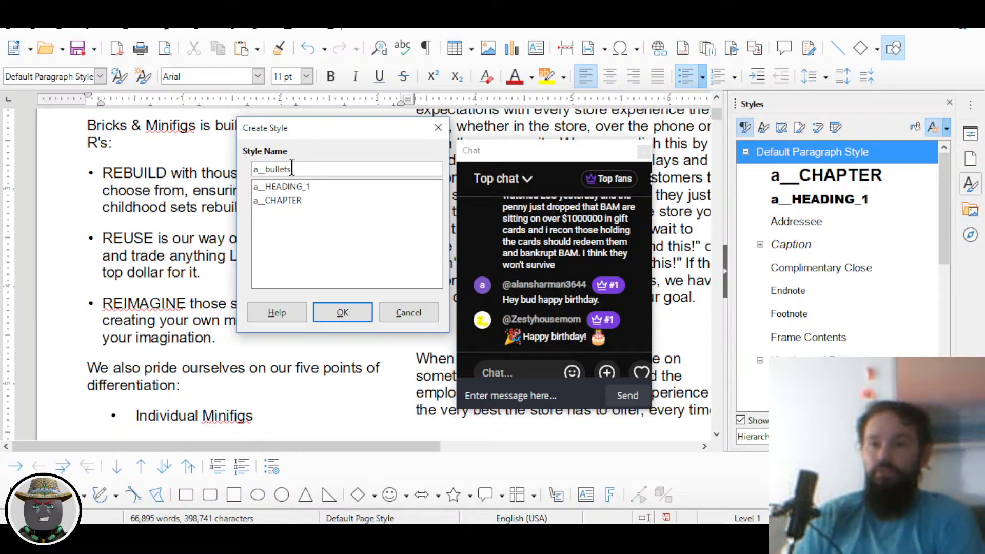
pyautogui.hotkey('shift', 'Left')
pyautogui.hotkey('shift', 'Left')
pyautogui.hotkey('shift', 'Left')
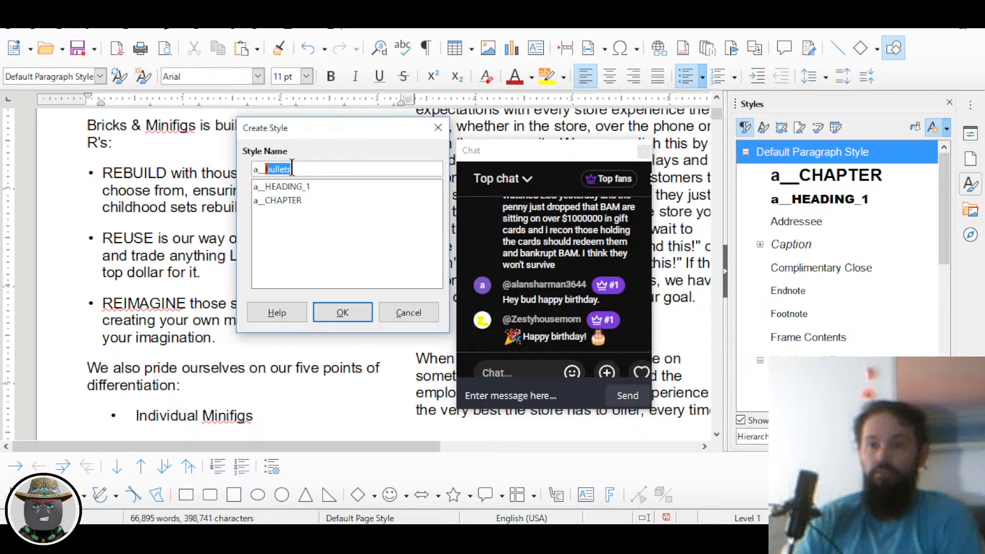
pyautogui.write('BULLETS')
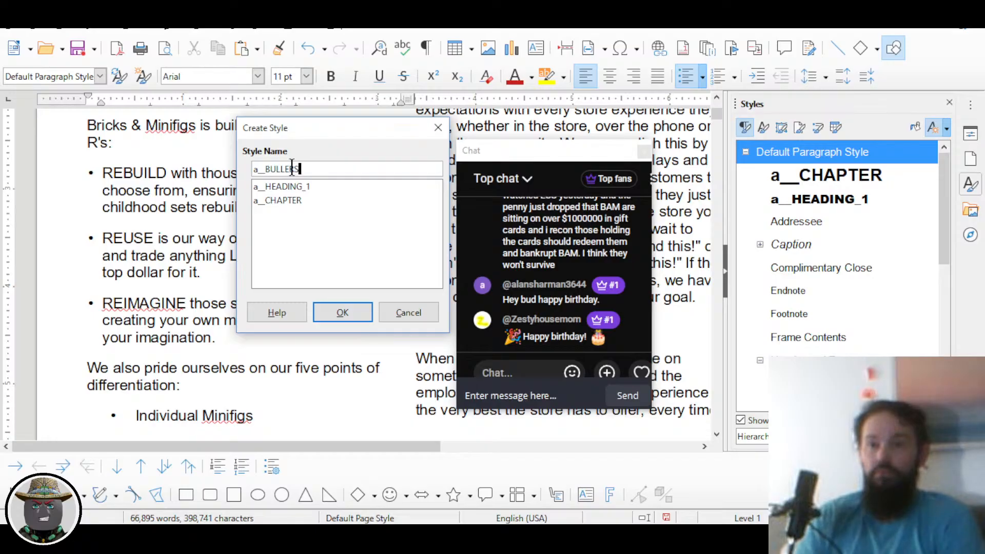
pyautogui.click(342, 313)
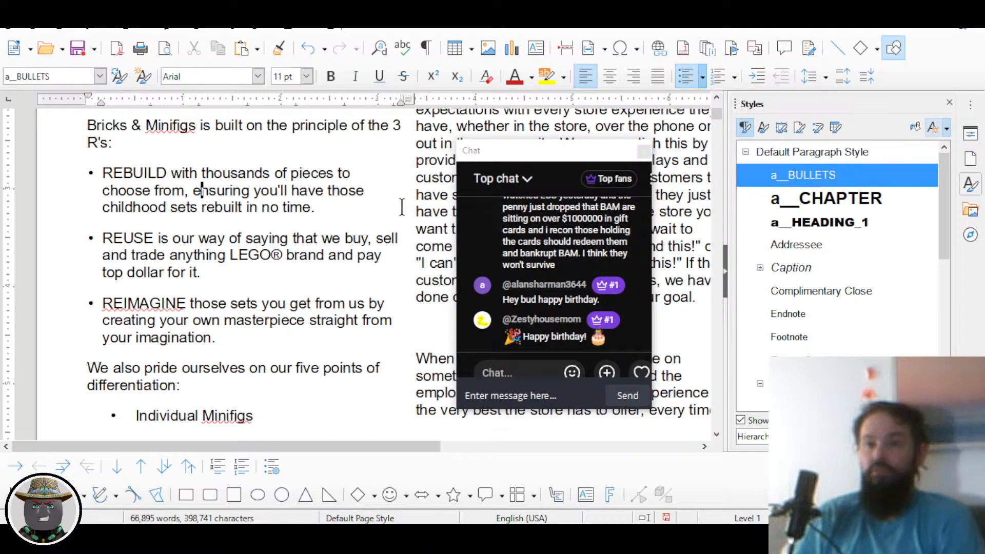
# Step: Apply a__BULLETS to the items Individual Minifigs through Brick-Parties and check the applied style
pyautogui.scroll(-5, 201, 195)
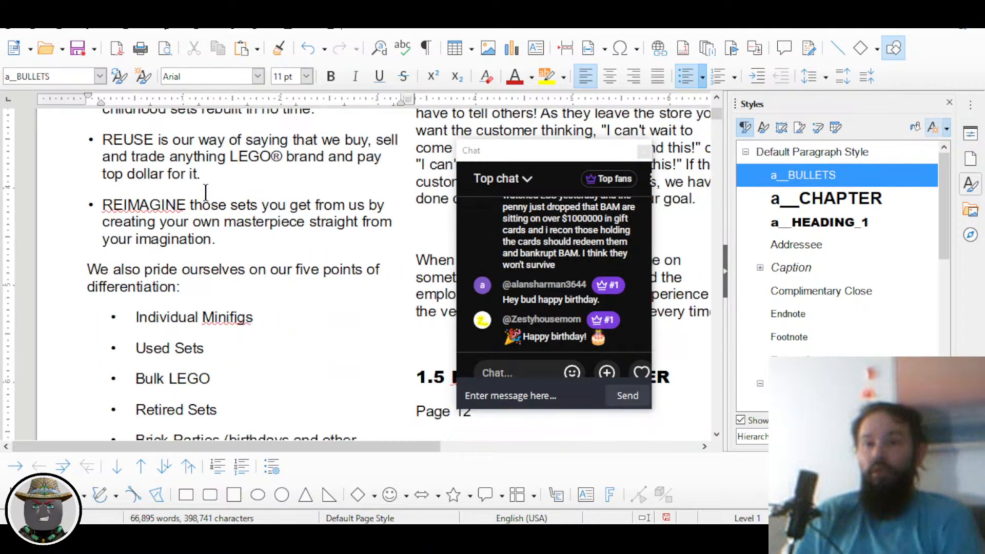
pyautogui.moveTo(159, 266); pyautogui.dragTo(192, 389)
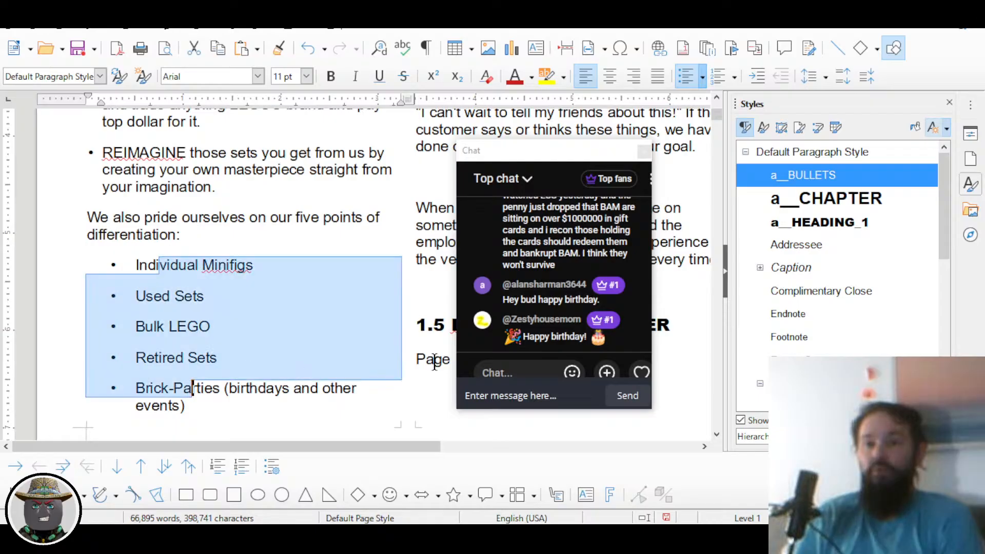
pyautogui.doubleClick(810, 176)
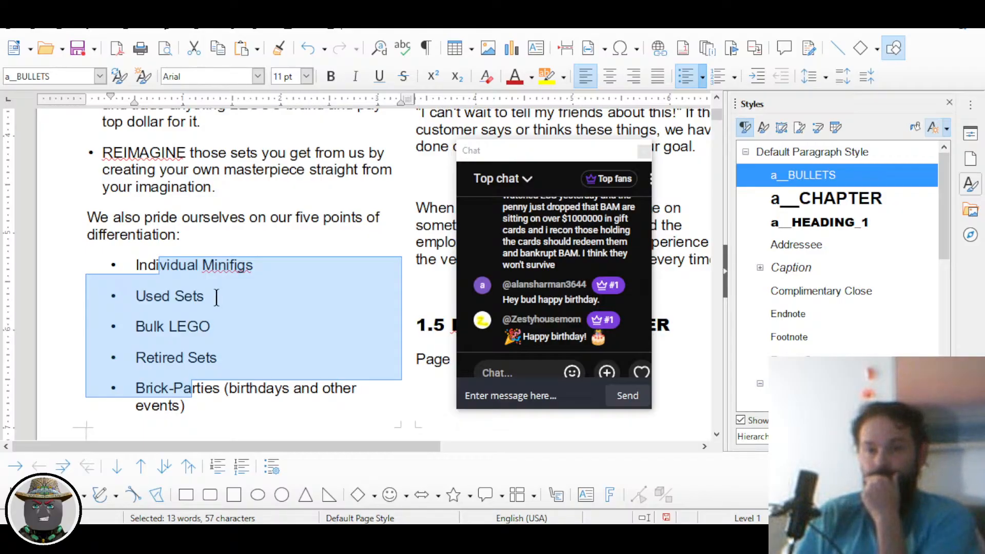
pyautogui.scroll(3, 203, 292)
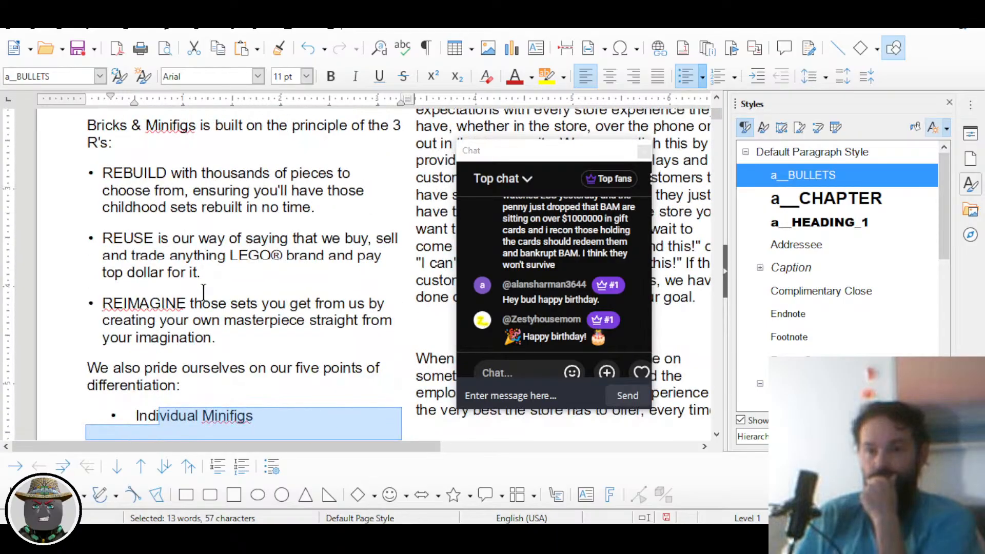
pyautogui.click(204, 290)
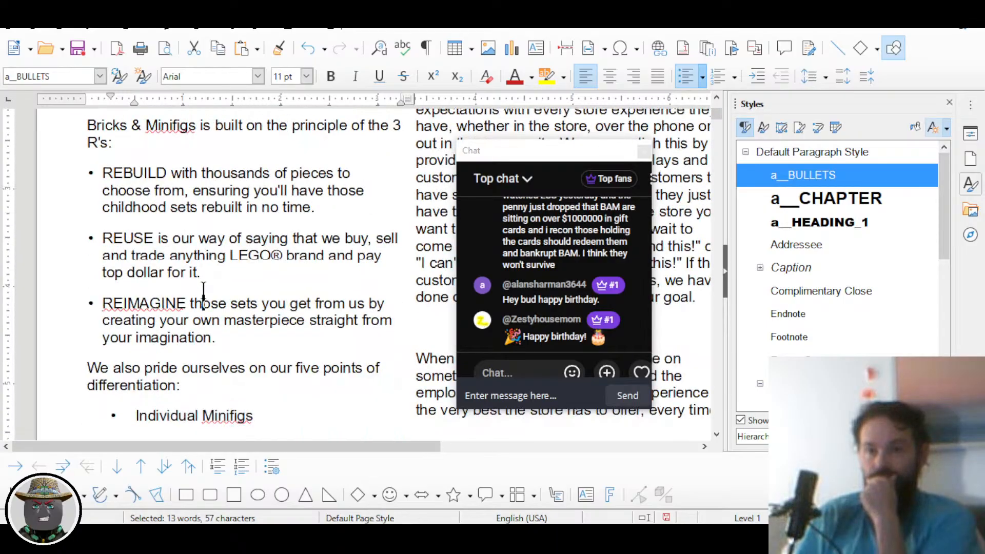
pyautogui.scroll(-4, 160, 233)
pyautogui.click(163, 240)
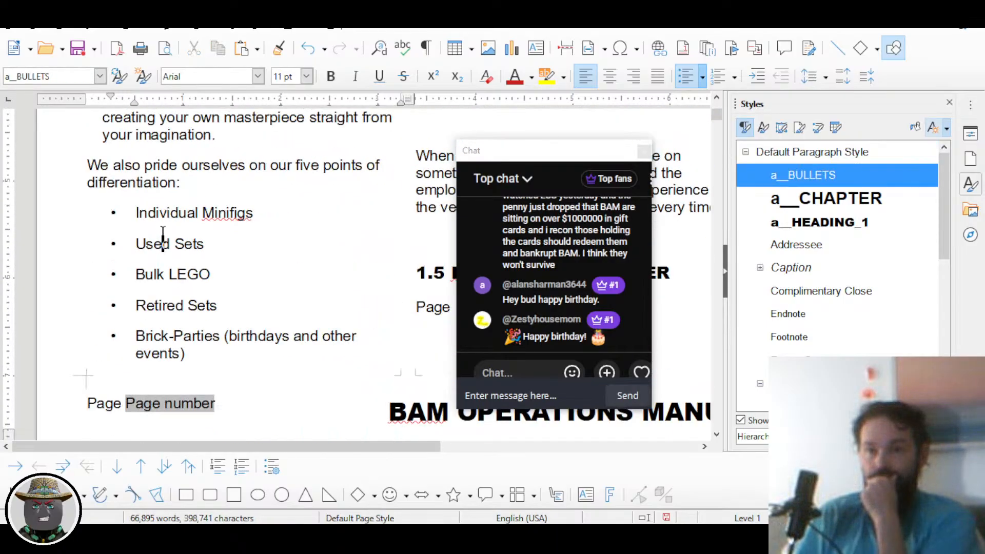
pyautogui.scroll(5, 175, 262)
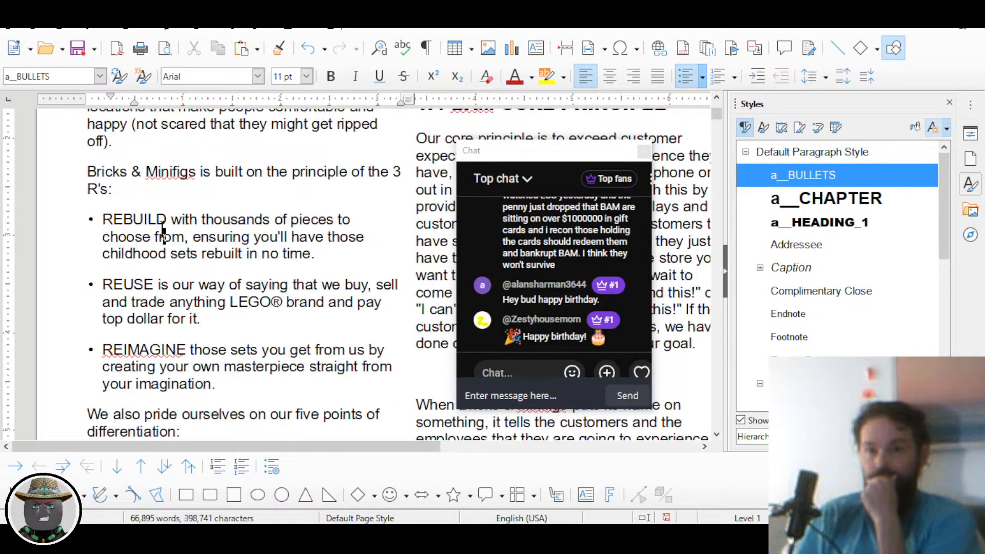
pyautogui.click(163, 235)
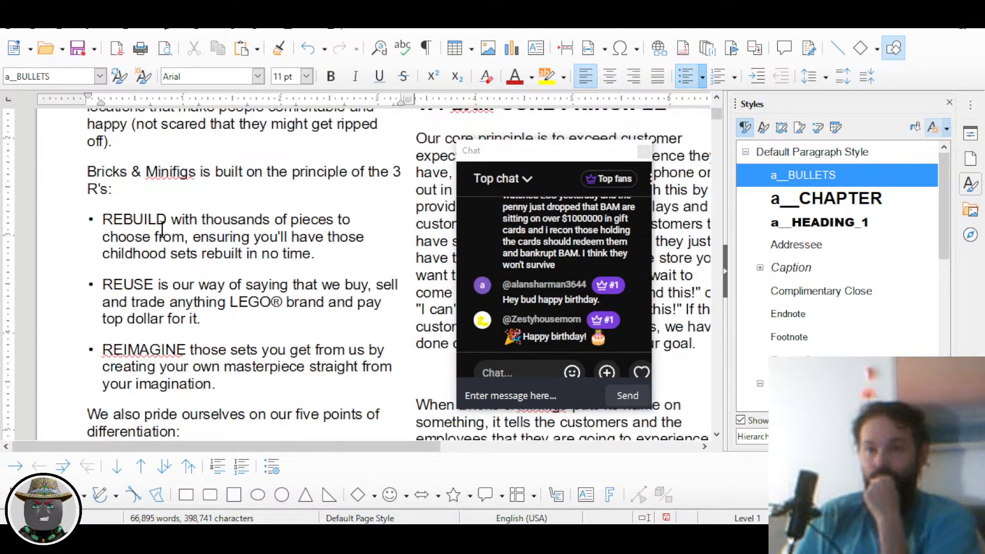
pyautogui.rightClick(816, 177)
# Step: Edit the a__BULLETS style's indents: 0.02" before text and 0.16" first line
pyautogui.click(842, 200)
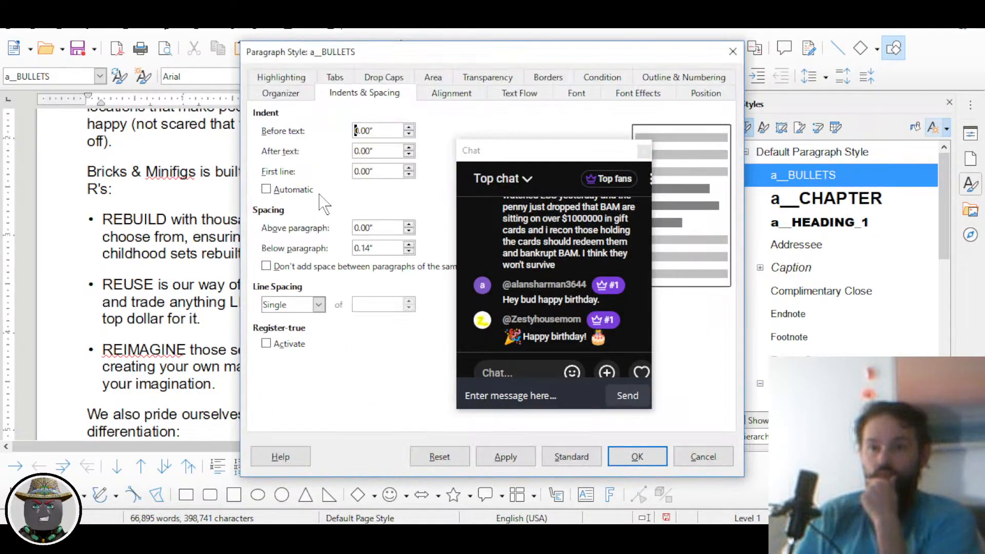
pyautogui.moveTo(536, 54); pyautogui.dragTo(567, 68)
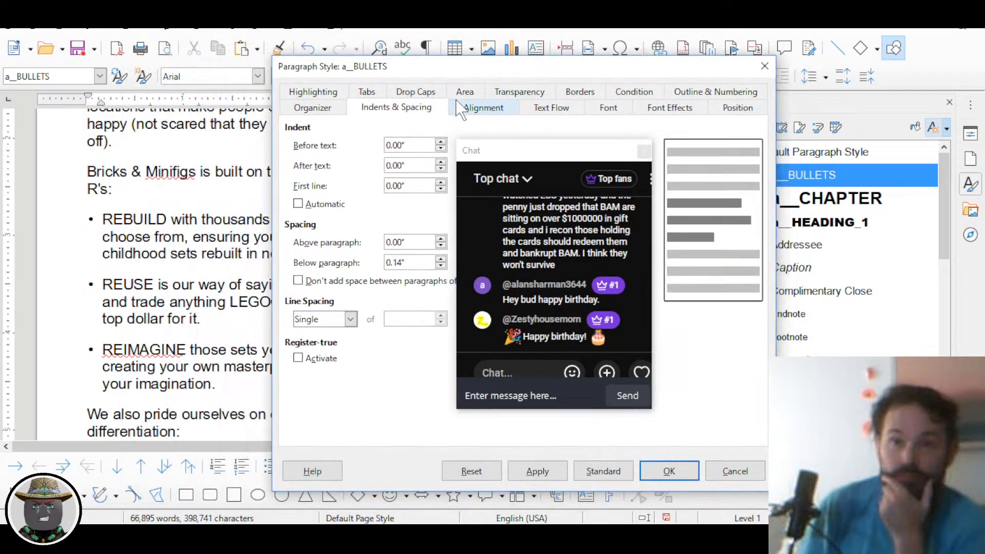
pyautogui.click(405, 144)
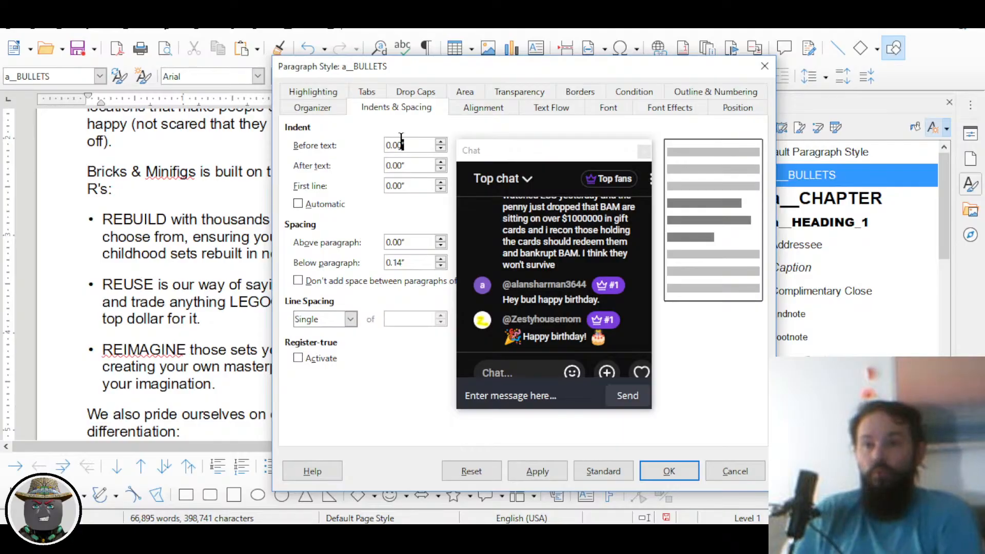
pyautogui.write('2')
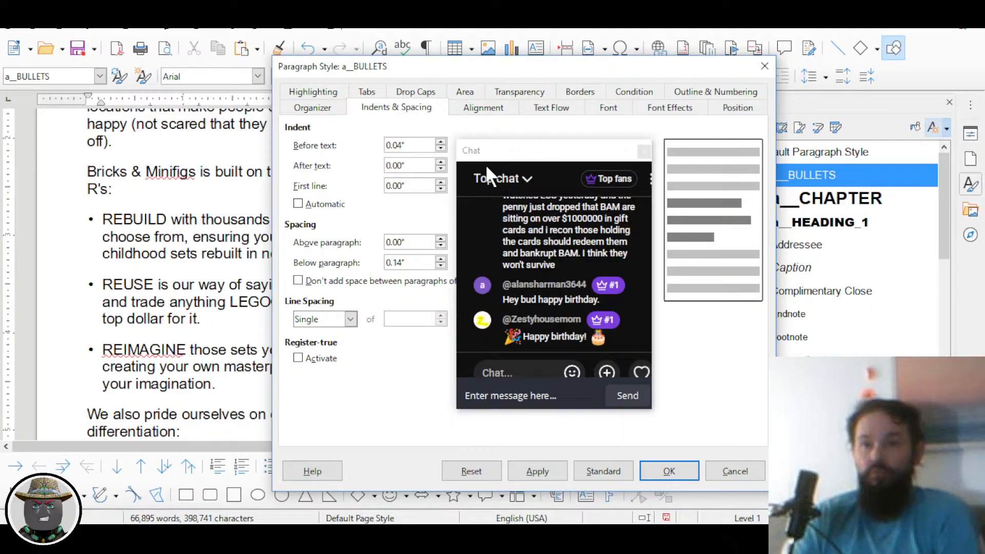
pyautogui.press('Tab')
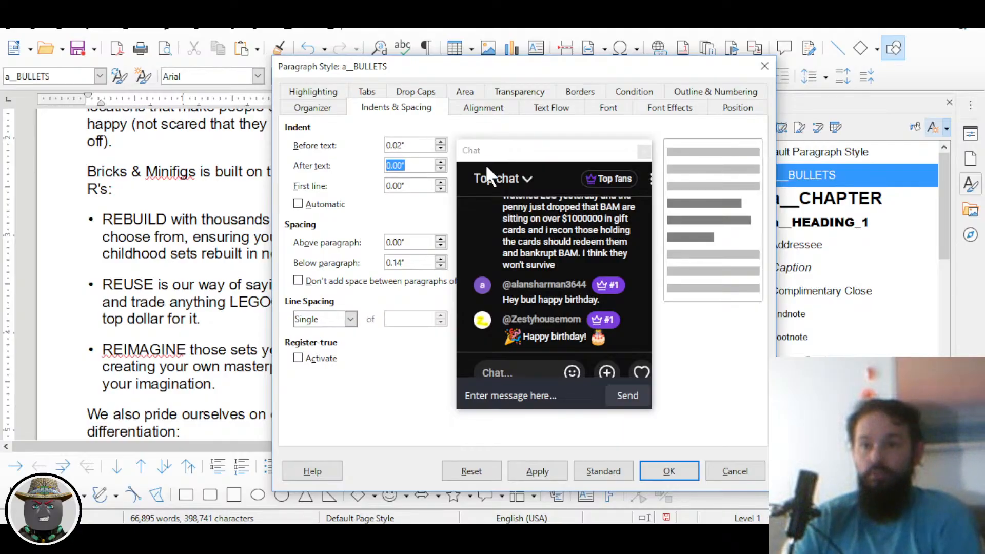
pyautogui.press('Tab')
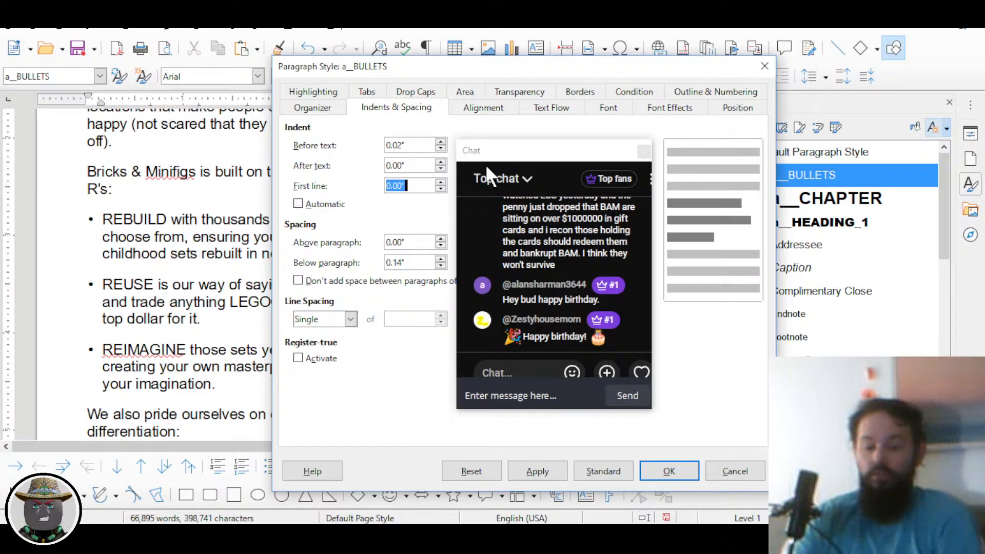
pyautogui.write('0.16')
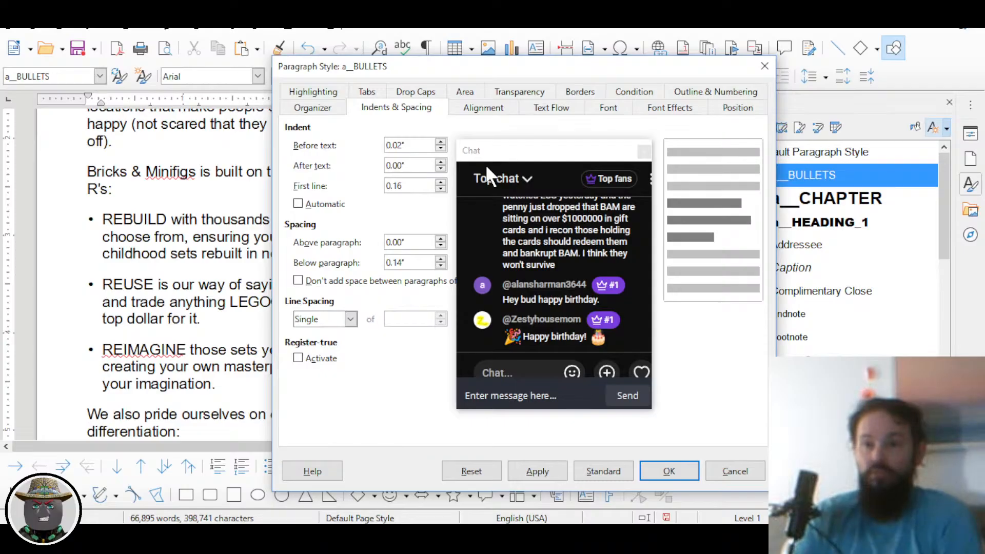
pyautogui.press('Tab')
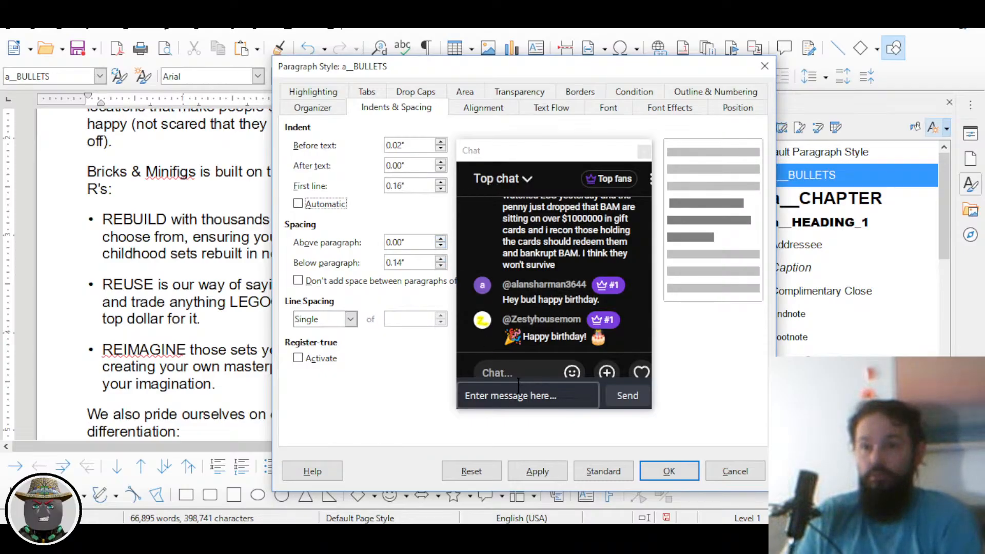
pyautogui.click(658, 473)
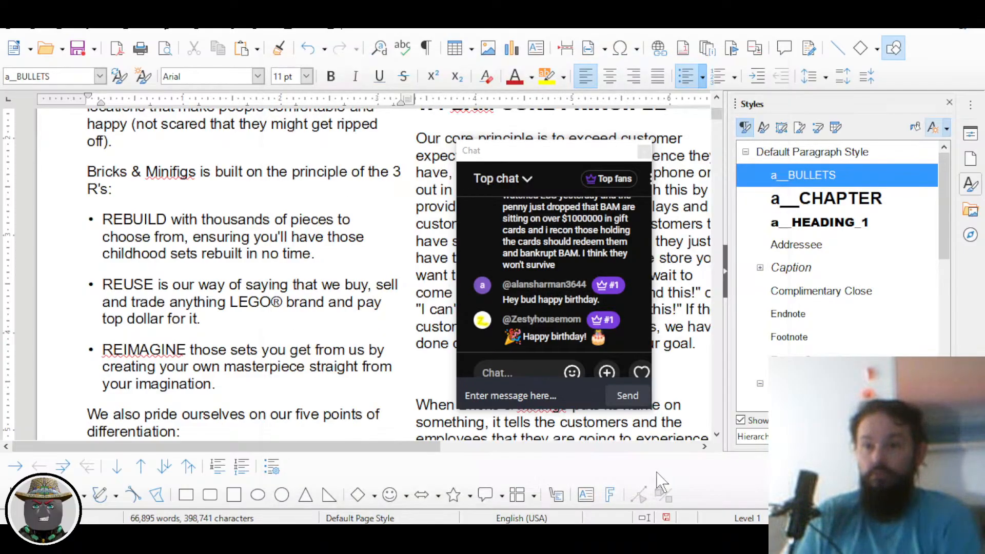
# Step: Undo the last edit and review the five differentiation list items
pyautogui.scroll(-5, 264, 347)
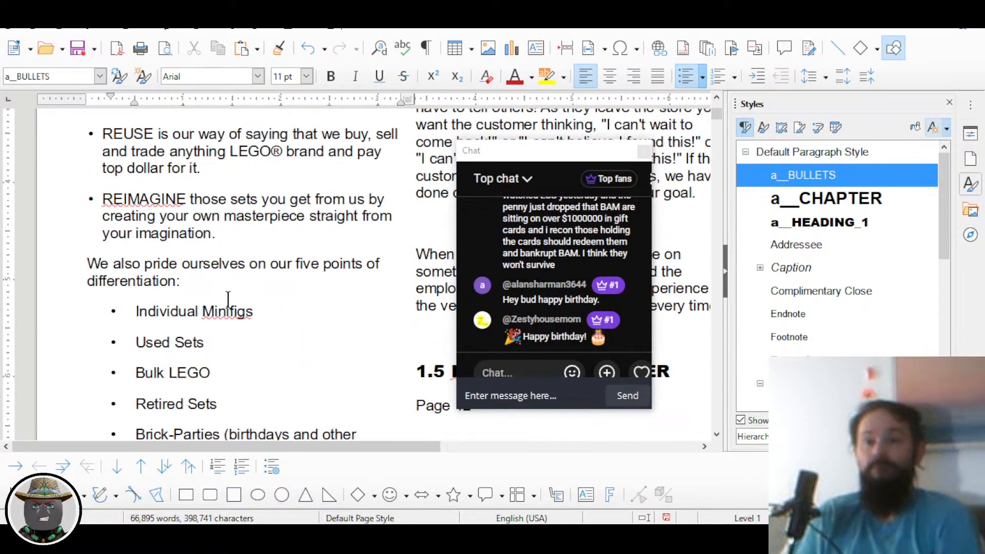
pyautogui.scroll(4, 203, 272)
pyautogui.scroll(-4, 223, 300)
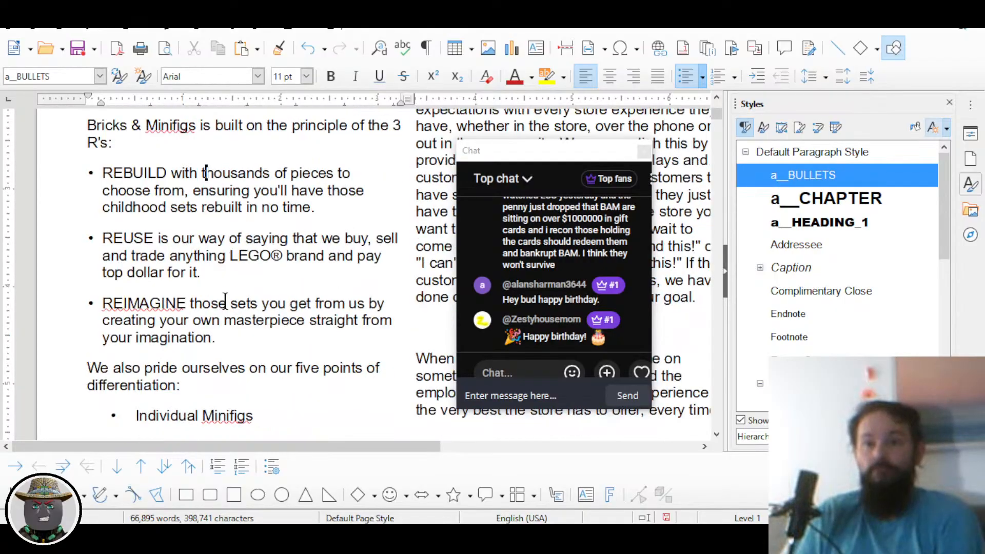
pyautogui.scroll(-1, 223, 299)
pyautogui.hotkey('ctrl', 'z')
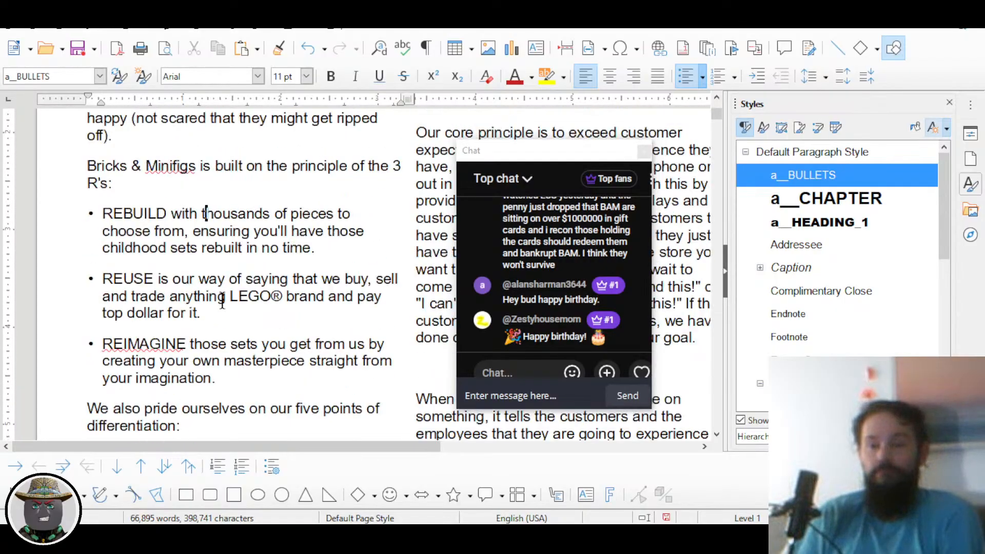
pyautogui.scroll(-10, 214, 301)
pyautogui.scroll(2, 213, 300)
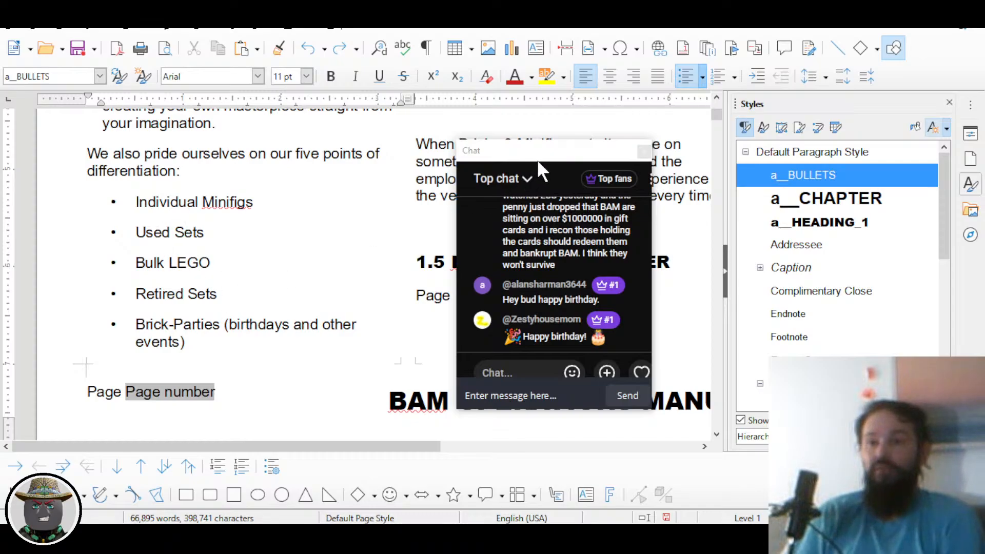
pyautogui.moveTo(538, 161); pyautogui.dragTo(451, 163)
pyautogui.moveTo(132, 203); pyautogui.dragTo(220, 331)
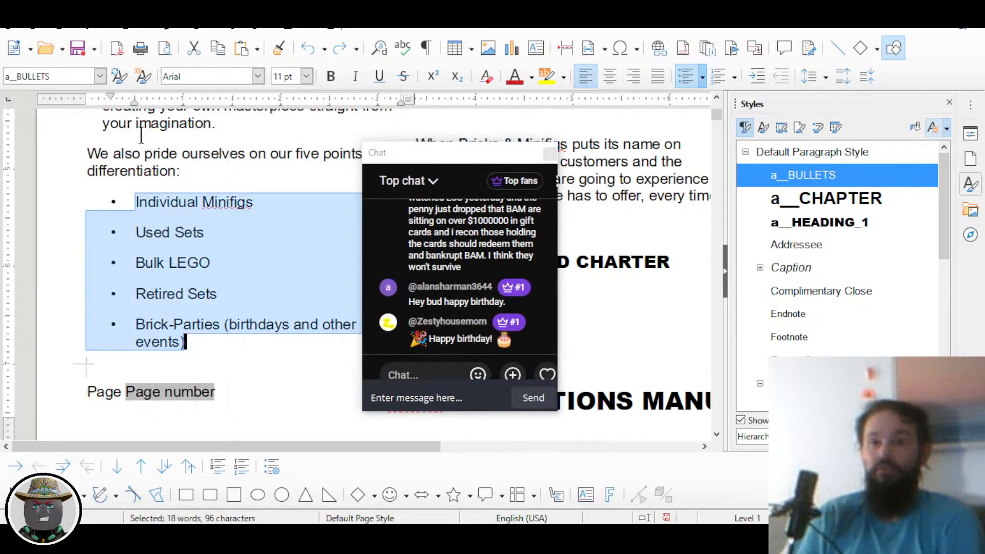
pyautogui.click(186, 292)
# Step: Drag the REBUILD bullet's ruler indent marker to shift its hanging indent
pyautogui.scroll(10, 118, 271)
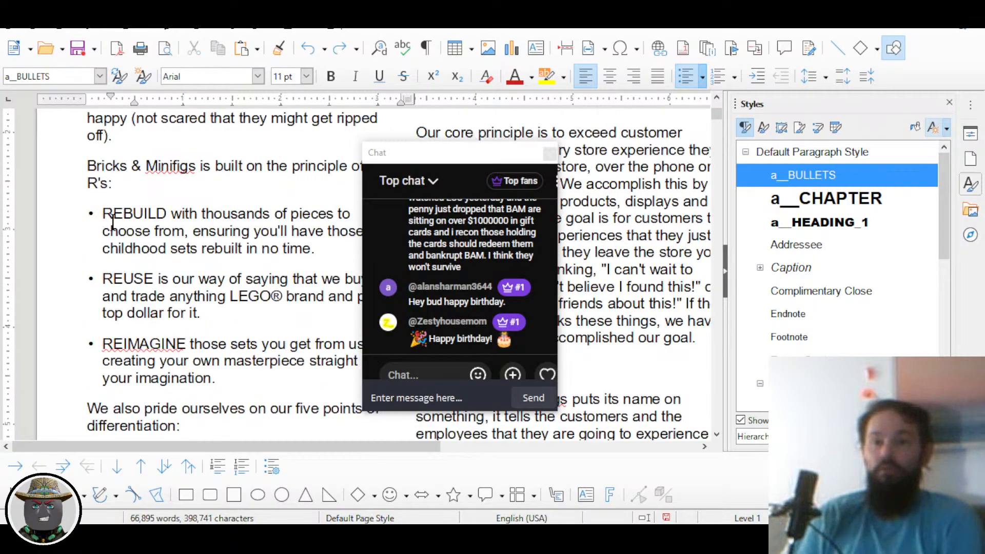
pyautogui.click(116, 139)
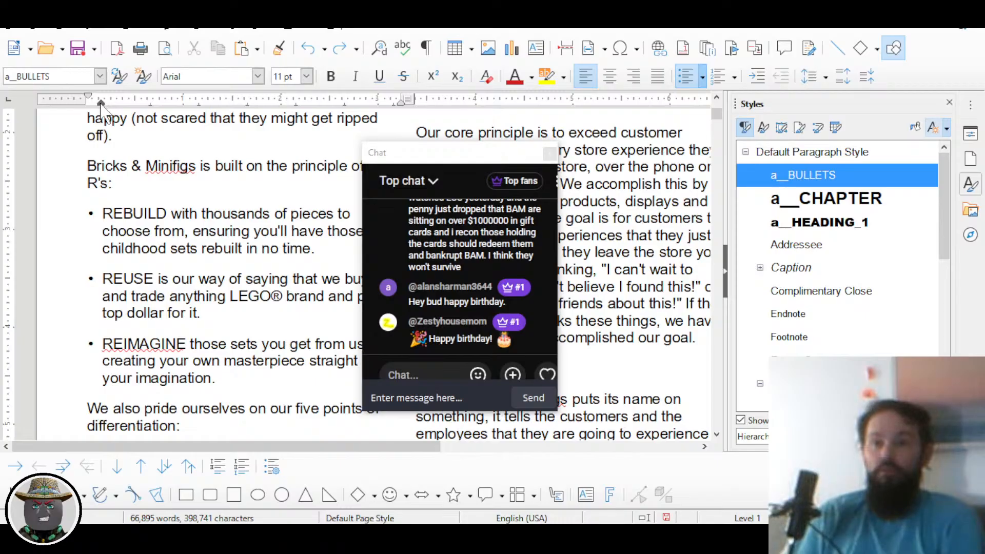
pyautogui.moveTo(101, 105)
pyautogui.mouseDown()
pyautogui.moveTo(113, 105)
pyautogui.moveTo(98, 105)
pyautogui.mouseUp()
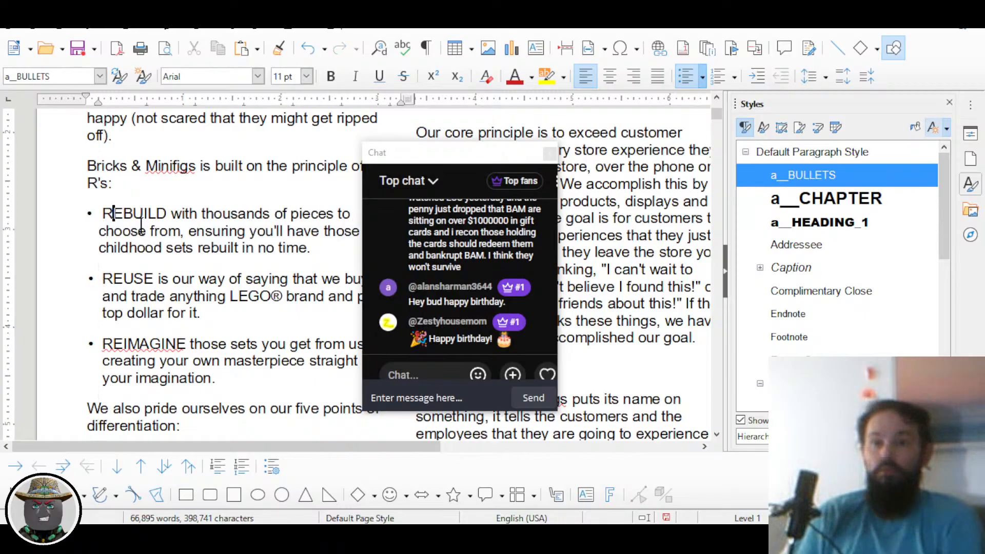
pyautogui.keyDown('ctrl'); pyautogui.scroll(2, 110, 171); pyautogui.keyUp('ctrl')
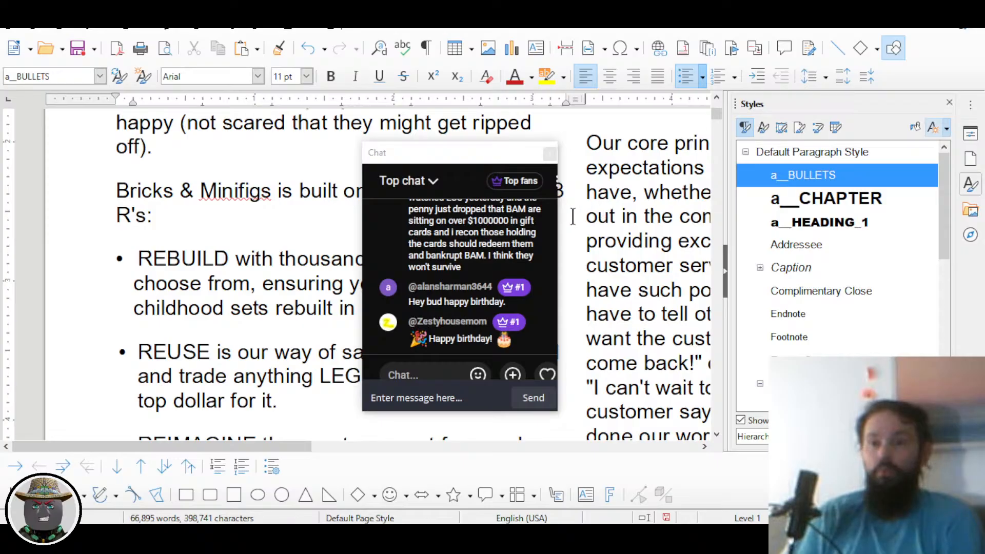
pyautogui.doubleClick(482, 99)
# Step: Set the REBUILD paragraph to 0.02" before text and 0.16" first-line indent
pyautogui.moveTo(481, 143); pyautogui.dragTo(729, 148)
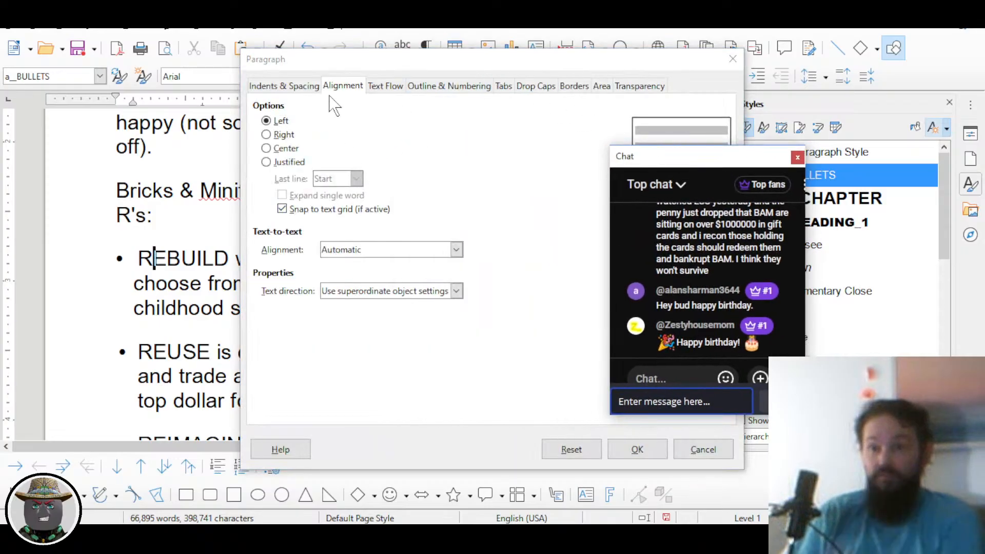
pyautogui.click(308, 87)
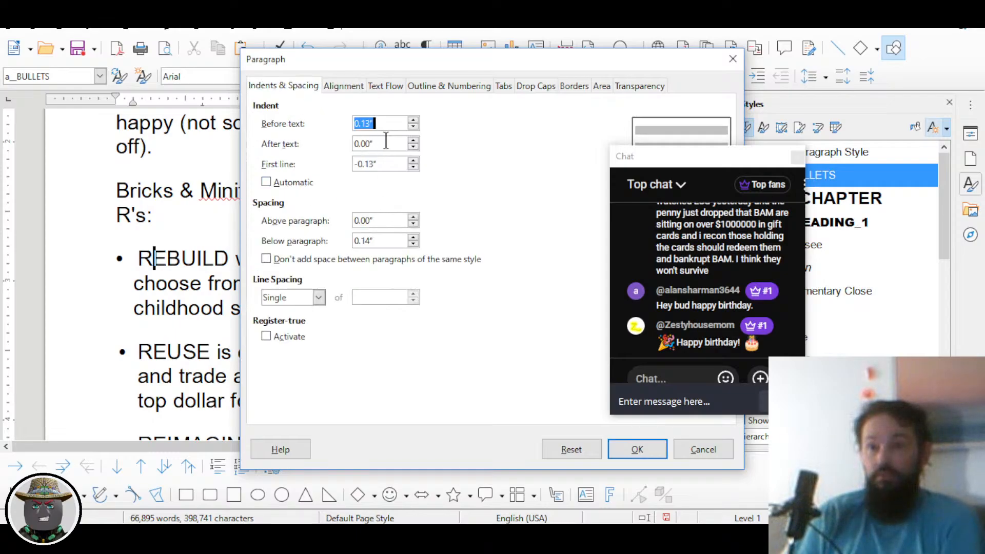
pyautogui.press('End')
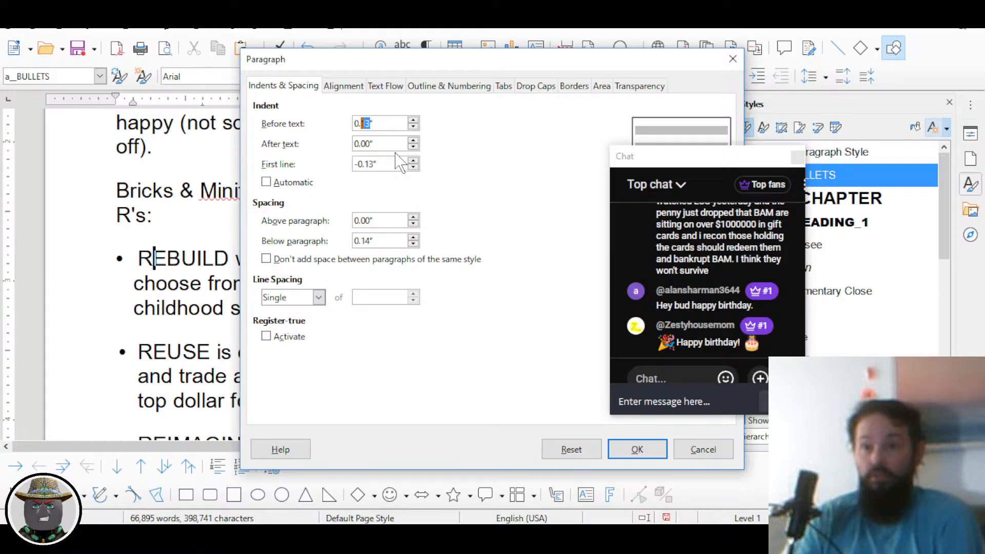
pyautogui.write('2')
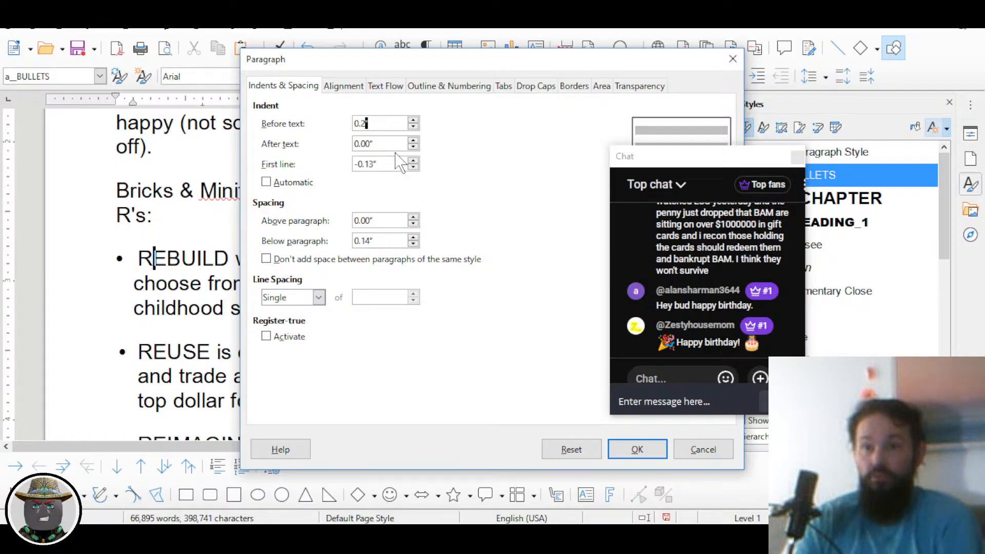
pyautogui.write('02')
pyautogui.press('Tab')
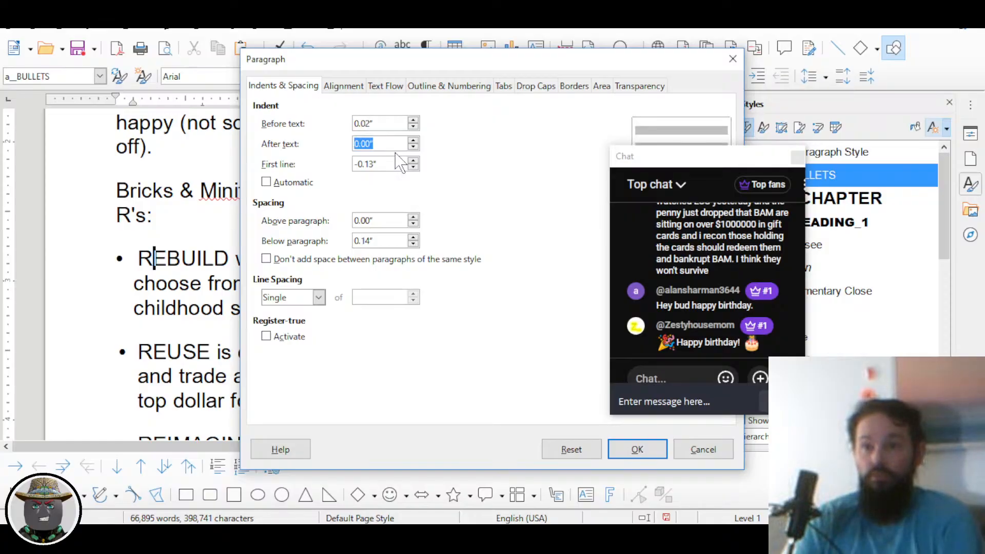
pyautogui.press('Tab')
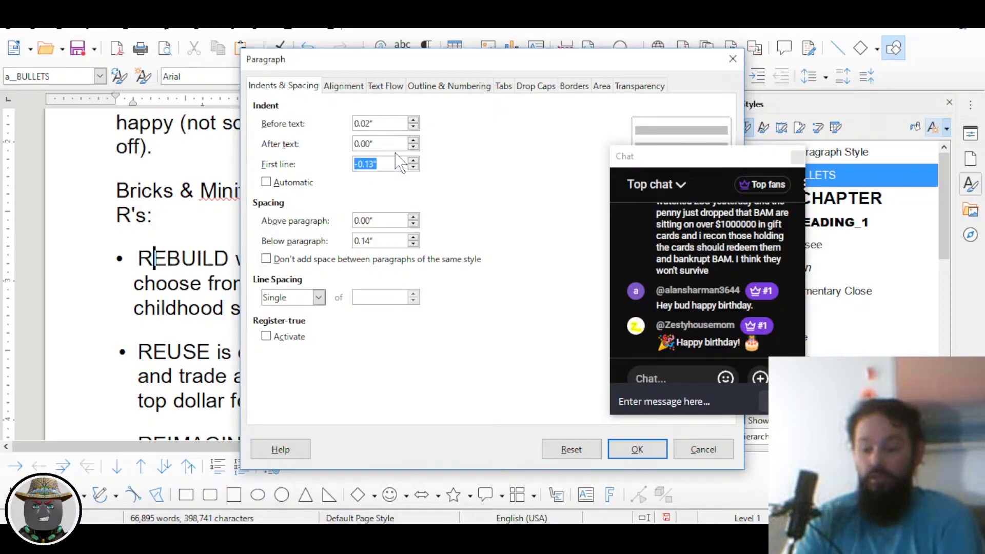
pyautogui.write('0')
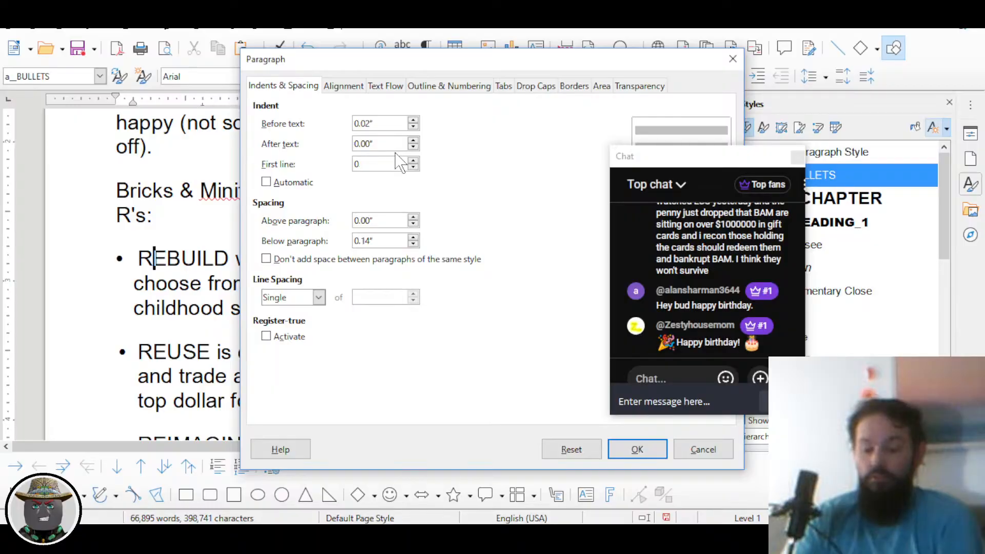
pyautogui.write('.1')
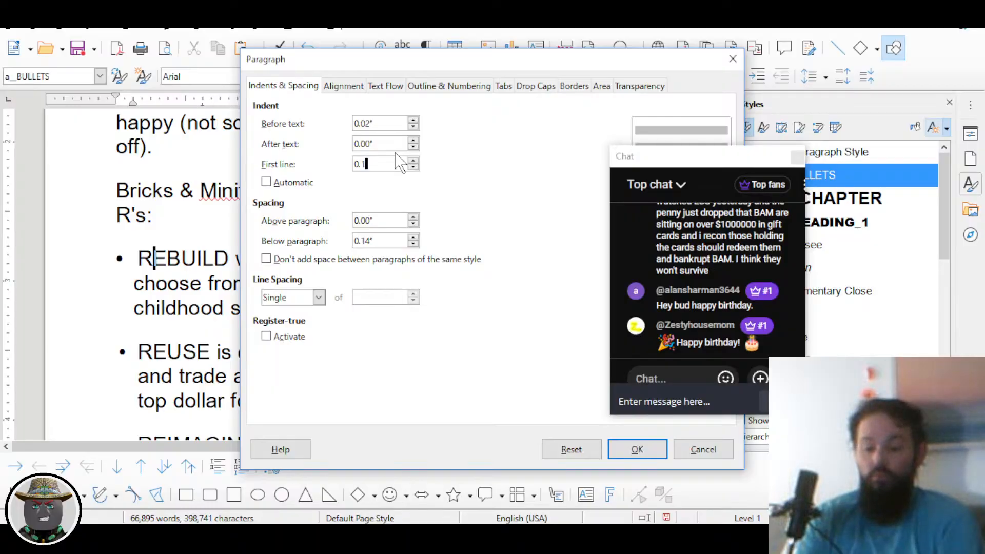
pyautogui.write('6')
pyautogui.press('Tab')
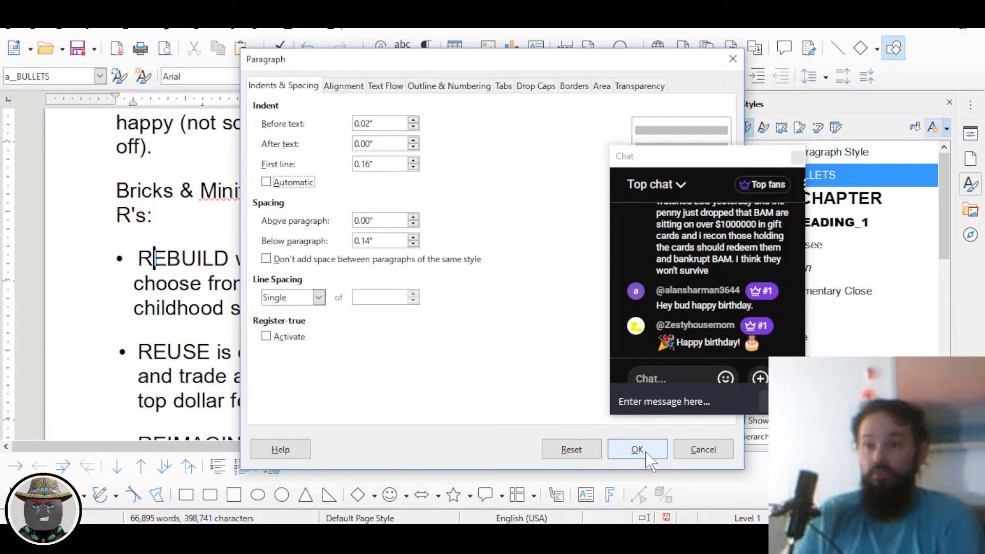
pyautogui.click(638, 450)
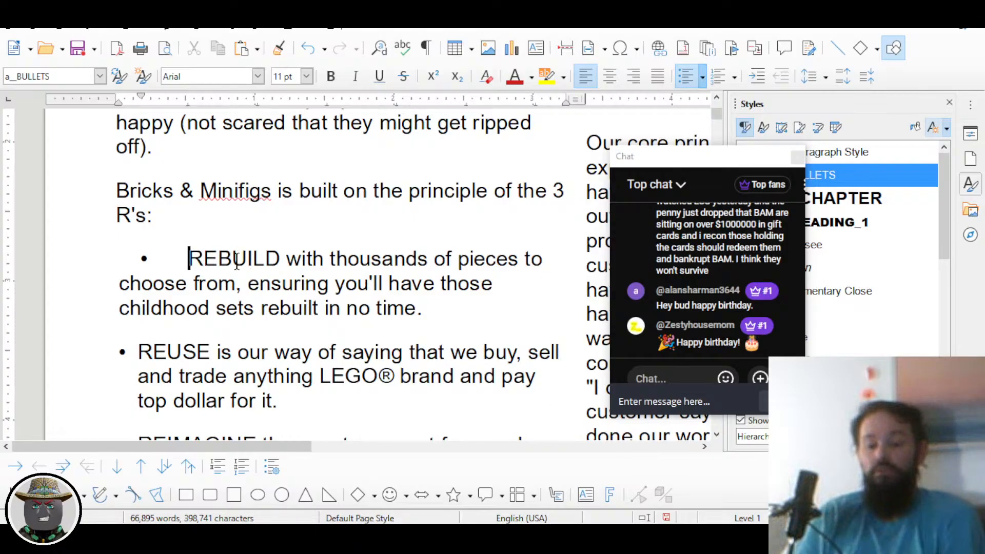
# Step: Undo the indent change, then reapply a__BULLETS and bullets to the five list items
pyautogui.hotkey('ctrl', 'z')
pyautogui.hotkey('ctrl', 'z')
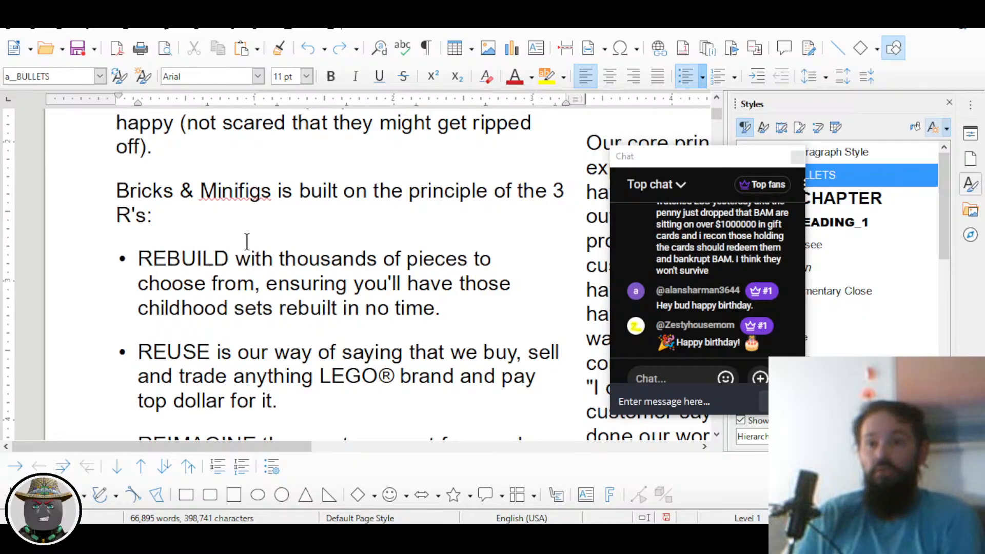
pyautogui.moveTo(673, 165); pyautogui.dragTo(580, 60)
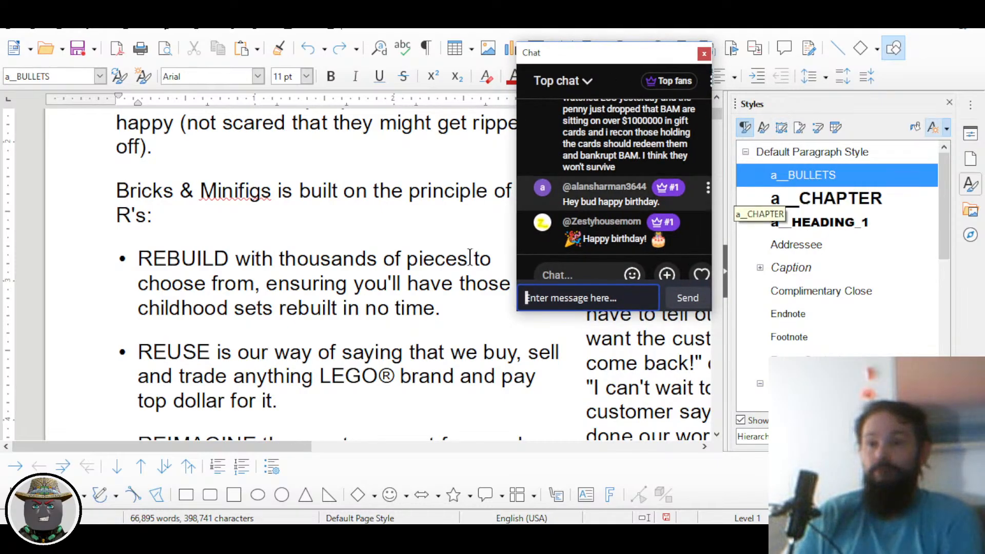
pyautogui.scroll(-5, 380, 277)
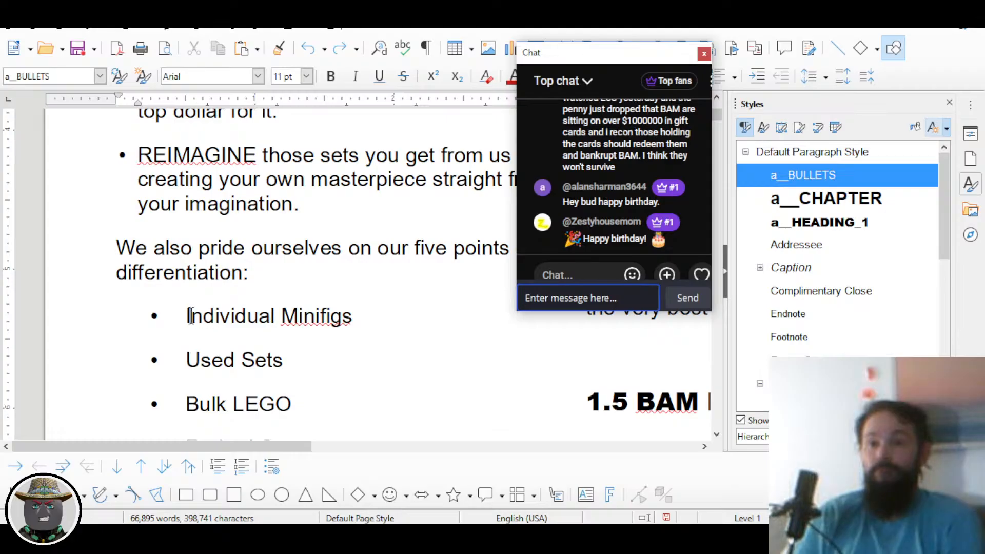
pyautogui.moveTo(190, 316); pyautogui.dragTo(391, 311)
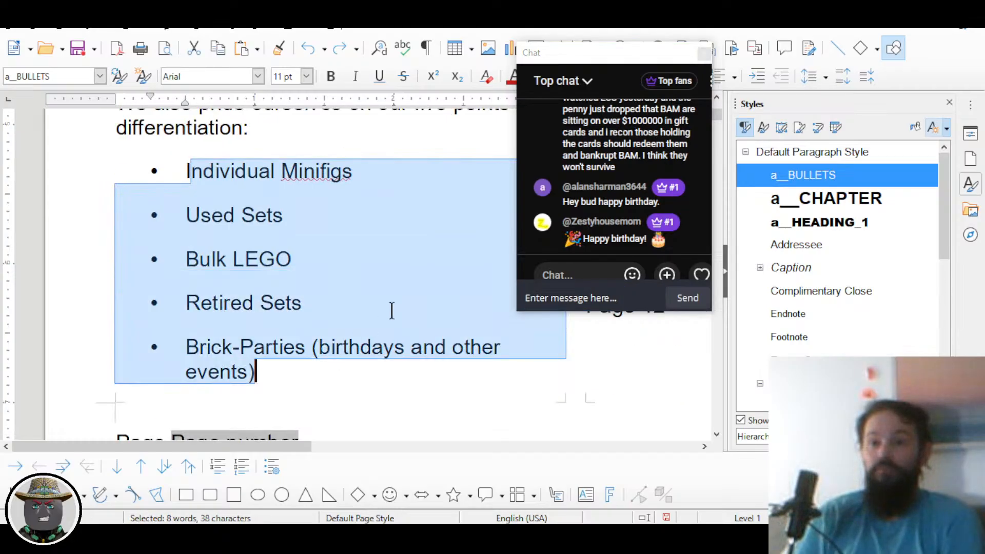
pyautogui.moveTo(628, 56); pyautogui.dragTo(655, 204)
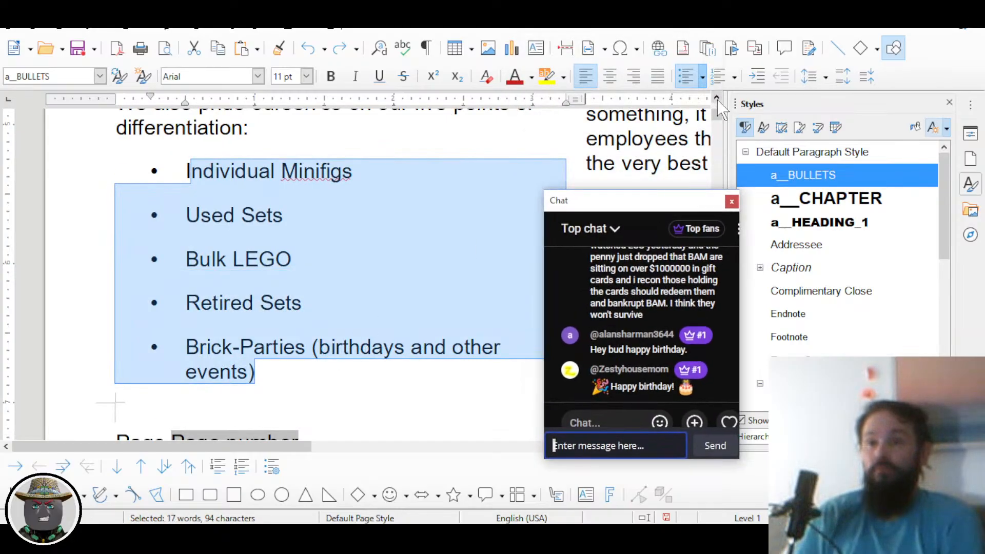
pyautogui.click(690, 78)
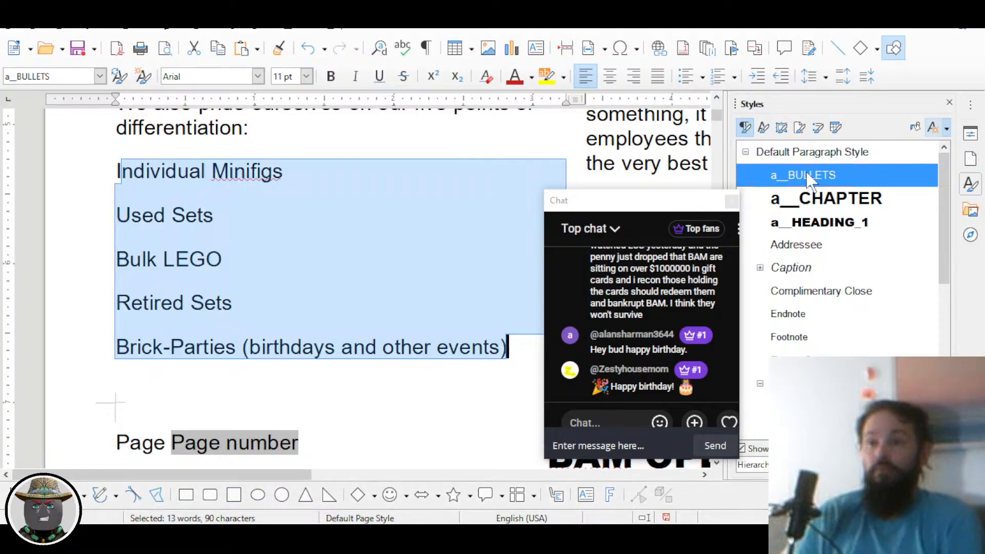
pyautogui.doubleClick(804, 200)
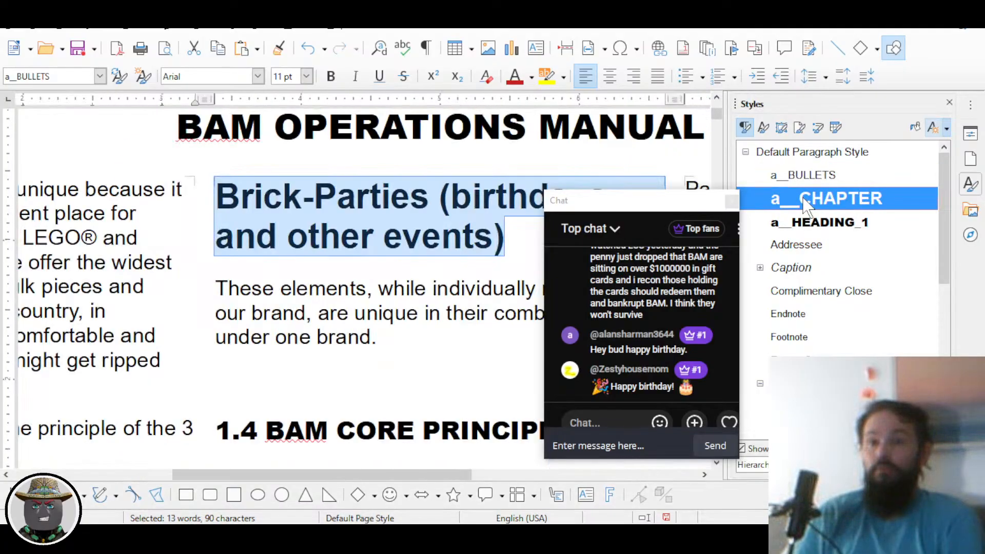
pyautogui.doubleClick(809, 175)
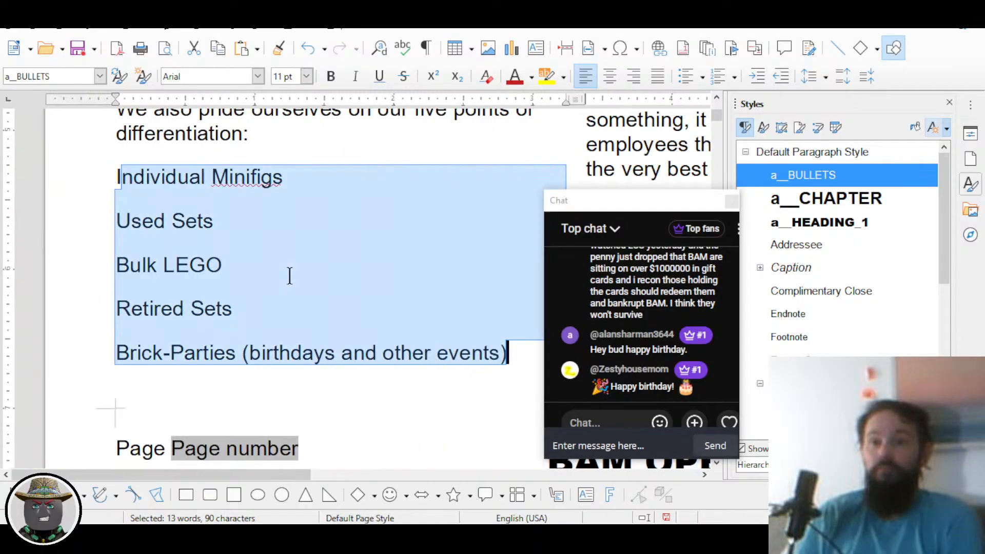
pyautogui.click(686, 76)
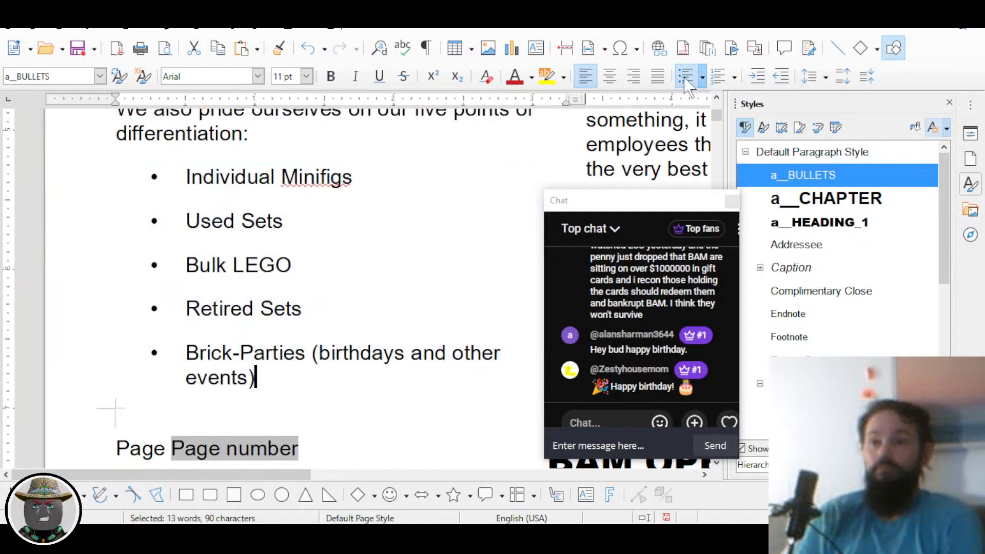
pyautogui.click(282, 220)
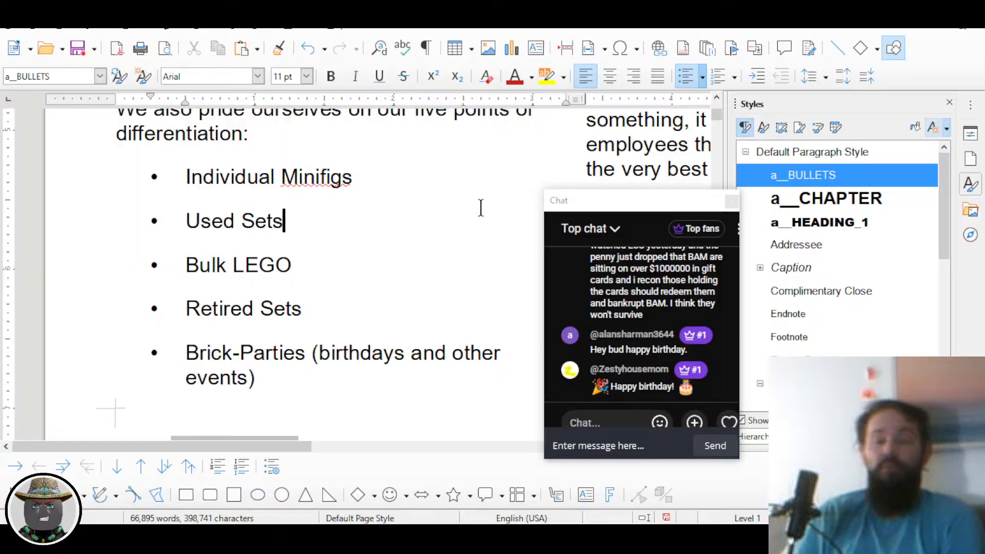
# Step: Review the list and bring up the Unordered List bullet palette
pyautogui.moveTo(611, 207); pyautogui.dragTo(806, 157)
pyautogui.keyDown('ctrl'); pyautogui.scroll(-2, 532, 208); pyautogui.keyUp('ctrl')
pyautogui.scroll(10, 532, 208)
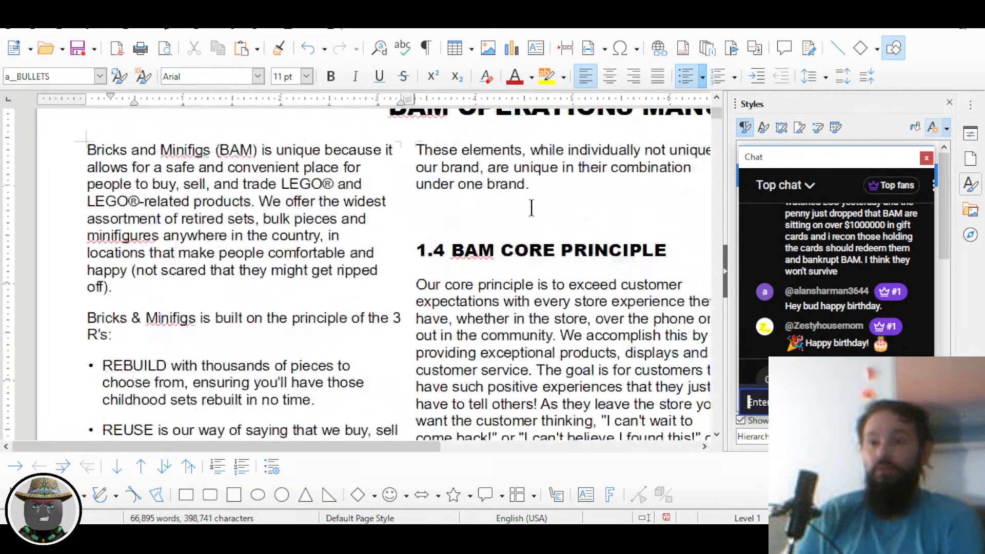
pyautogui.scroll(-5, 532, 208)
pyautogui.scroll(-3, 532, 208)
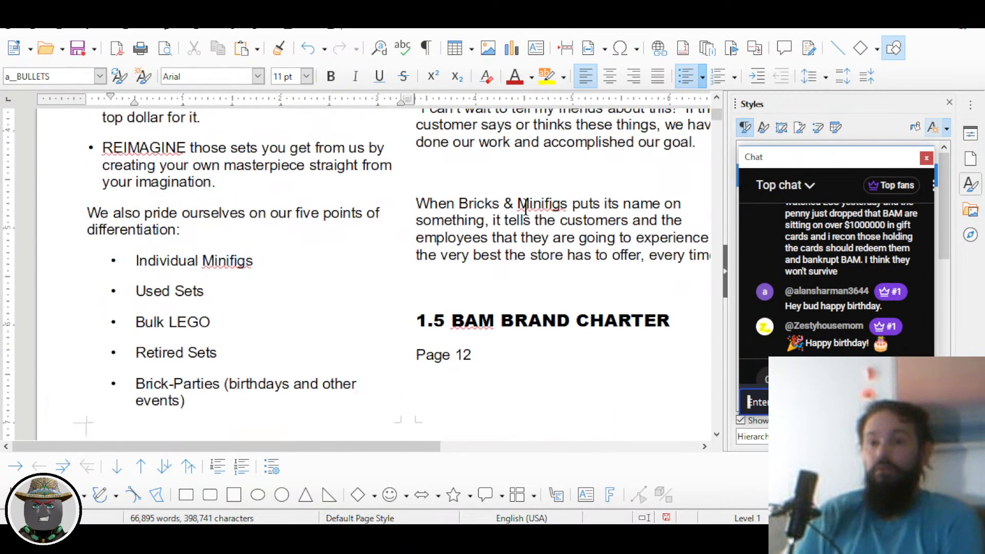
pyautogui.click(702, 77)
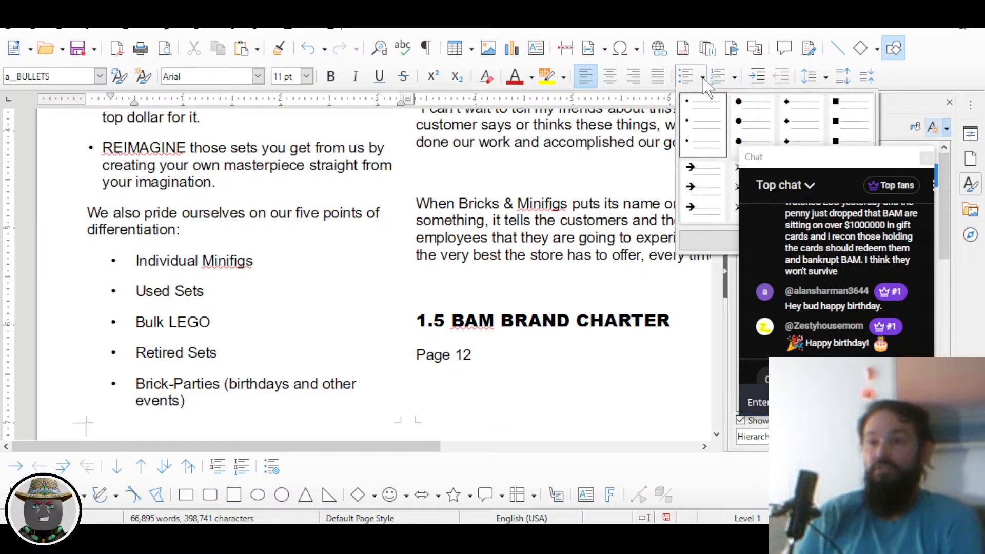
# Step: Set bullet position to aligned at 0.02", with tab stop and indent at 0.16"
pyautogui.click(701, 239)
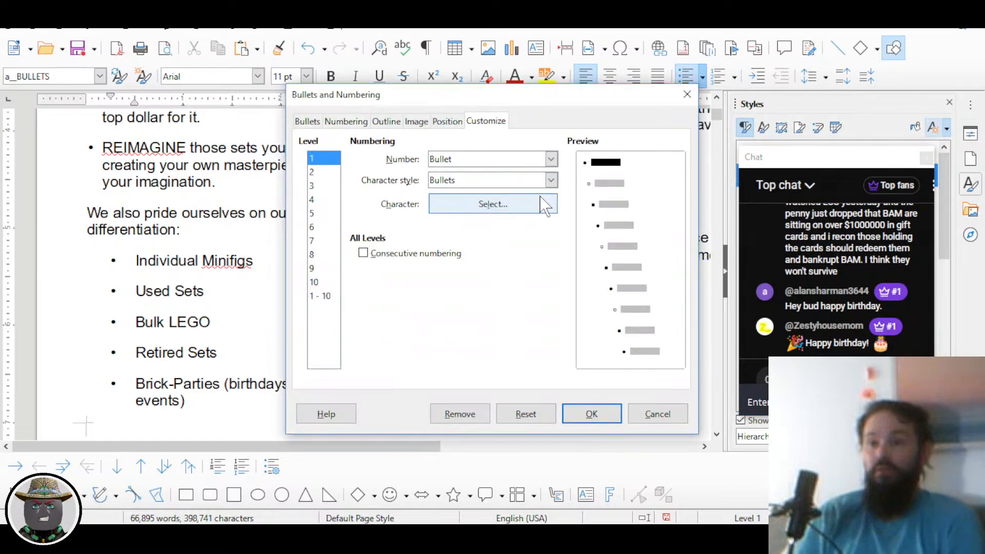
pyautogui.click(447, 123)
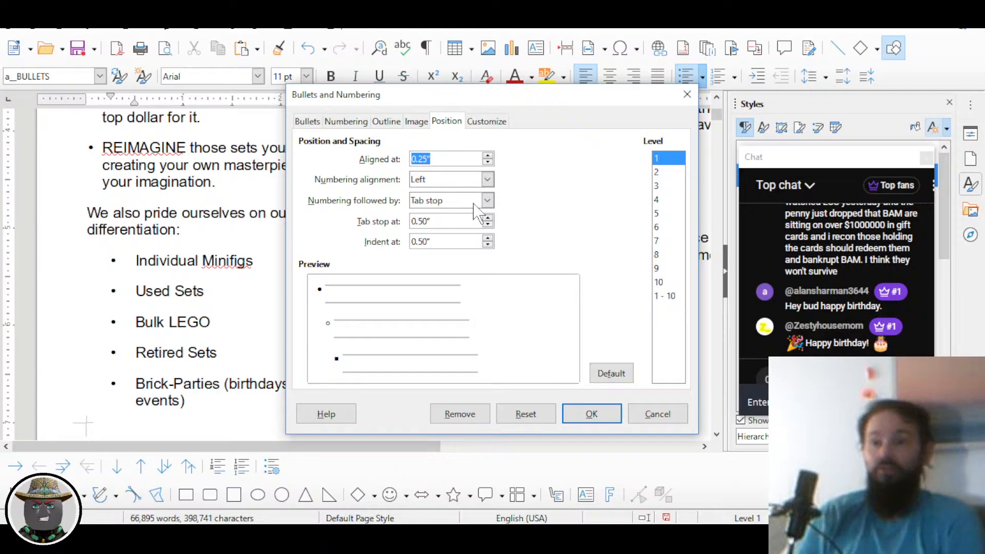
pyautogui.write('0.02')
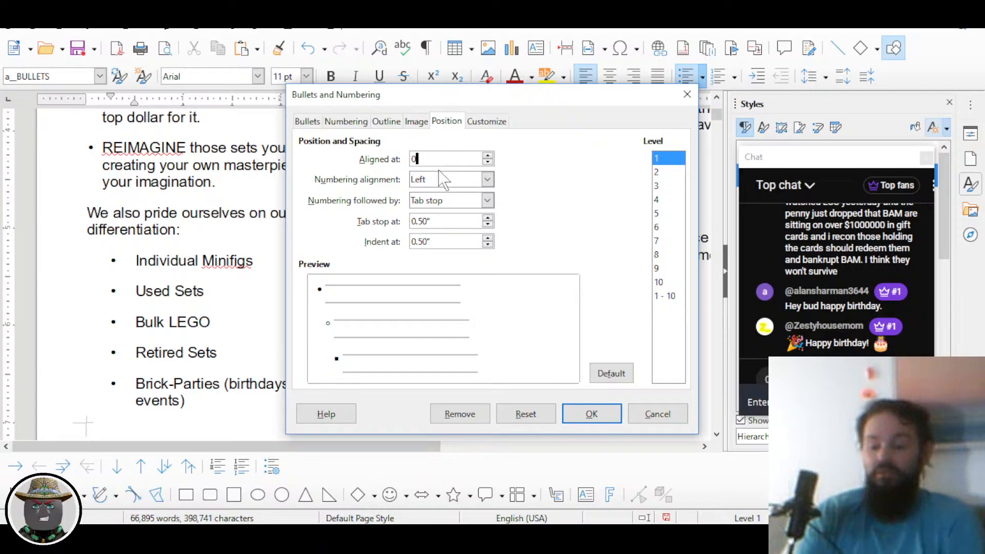
pyautogui.press('Tab')
pyautogui.press('Tab')
pyautogui.press('Tab')
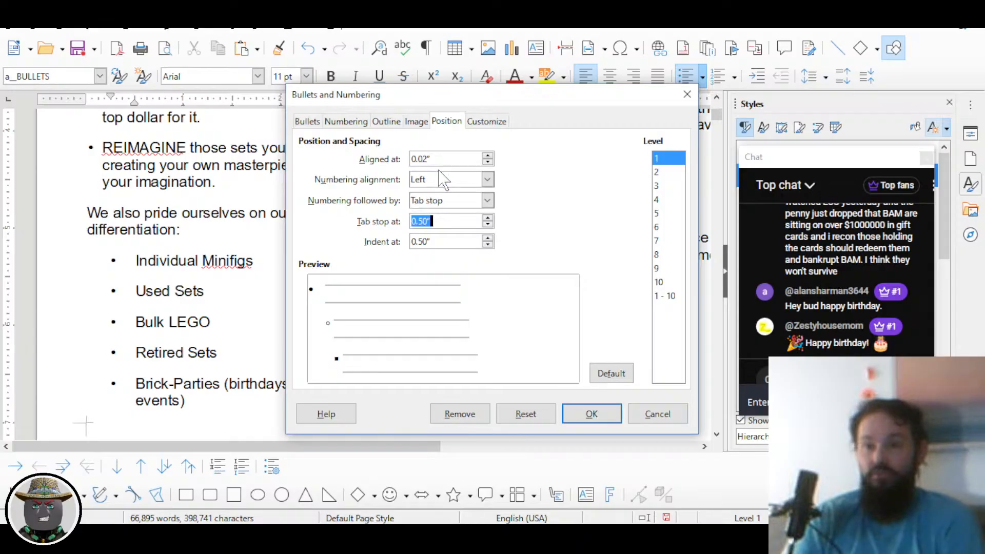
pyautogui.write('0.1')
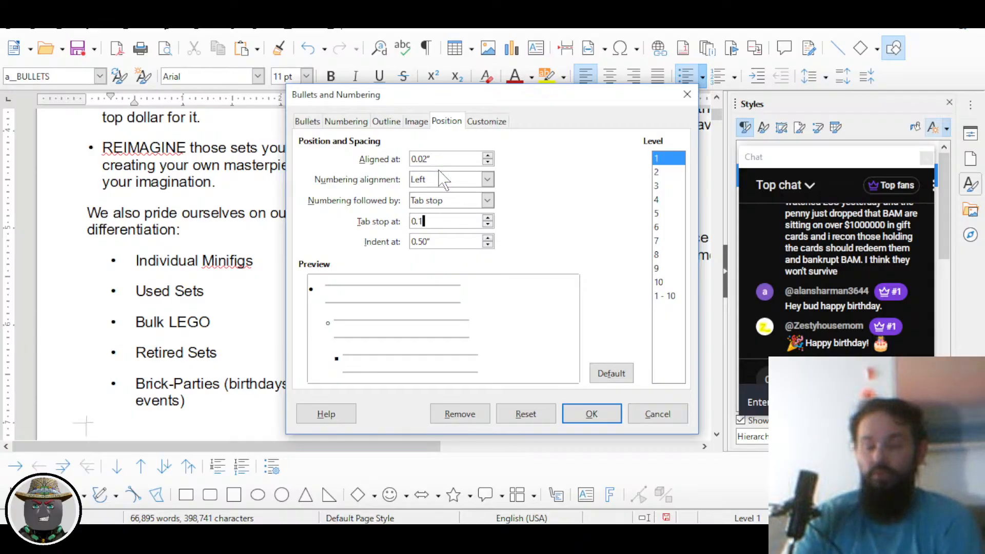
pyautogui.write('6')
pyautogui.press('Tab')
pyautogui.write('0.1')
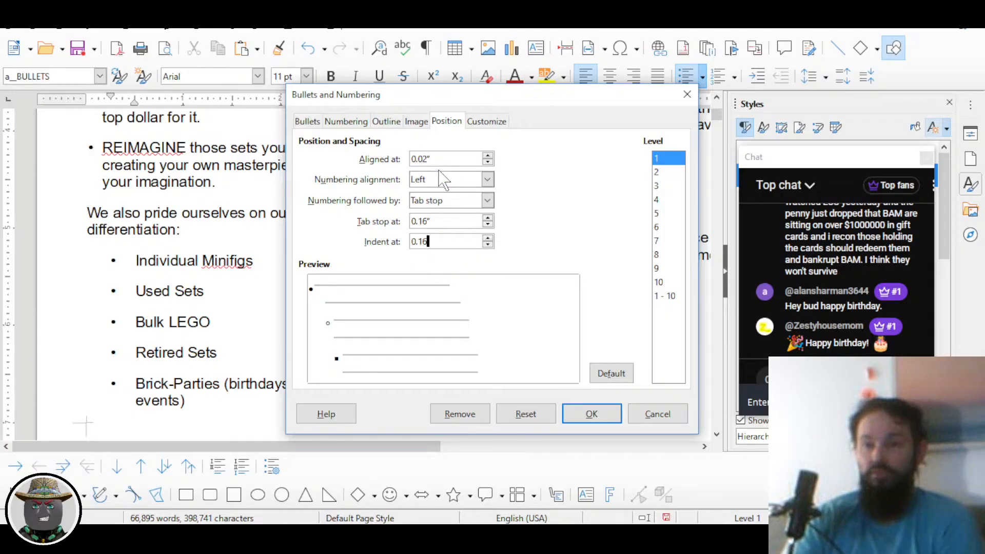
pyautogui.press('Return')
# Step: Scroll back to the bullet lists and call up the a__BULLETS style's context menu
pyautogui.scroll(3, 170, 287)
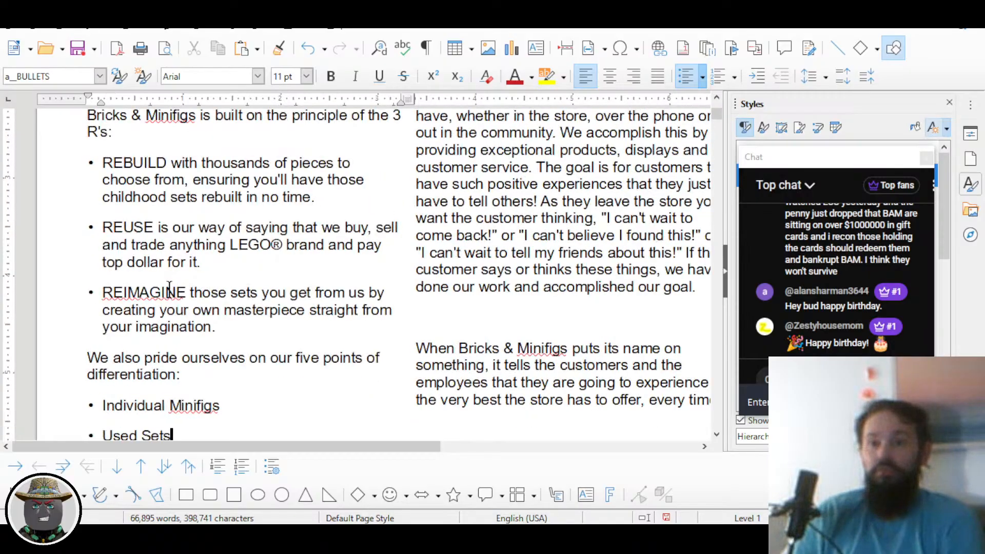
pyautogui.scroll(-2, 170, 288)
pyautogui.scroll(1, 236, 292)
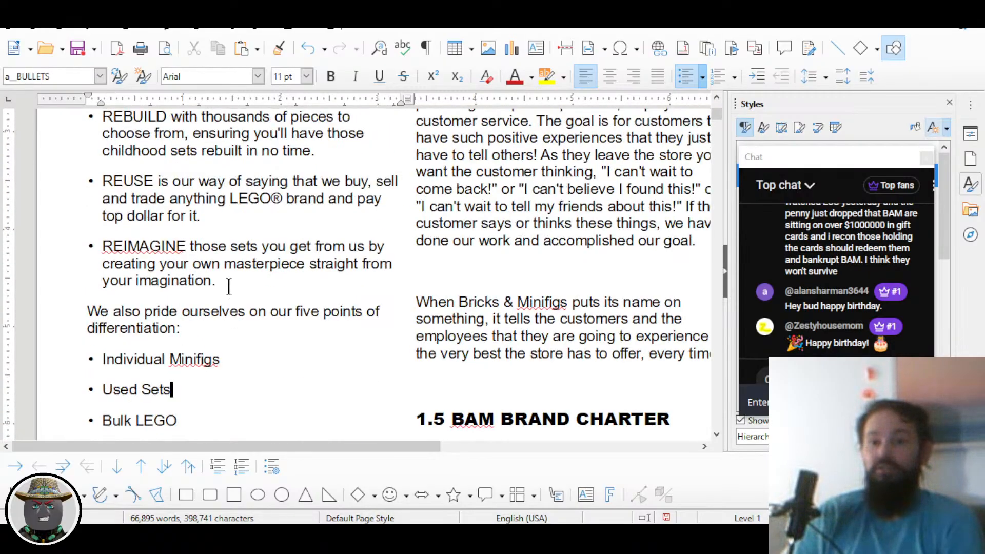
pyautogui.scroll(1, 174, 220)
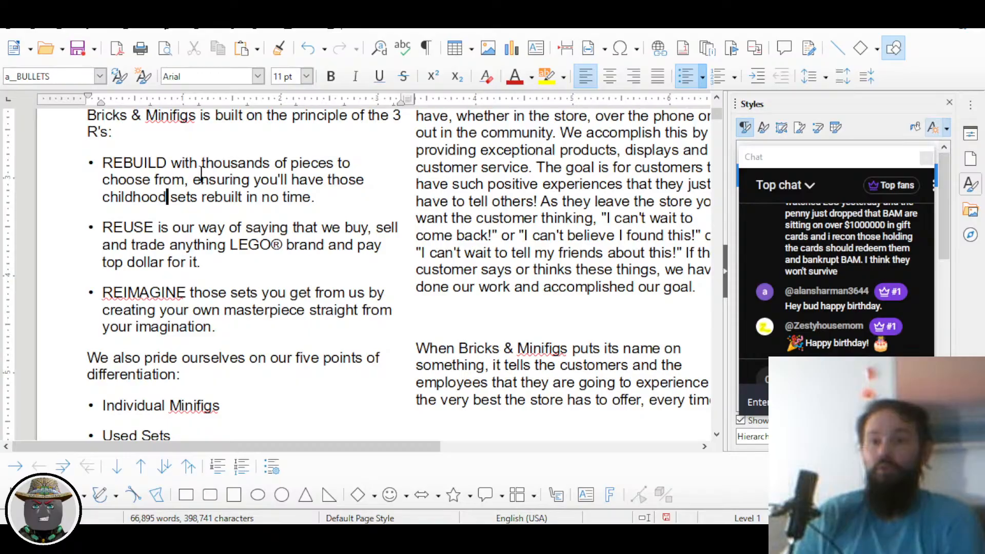
pyautogui.moveTo(816, 166); pyautogui.dragTo(570, 185)
pyautogui.rightClick(804, 180)
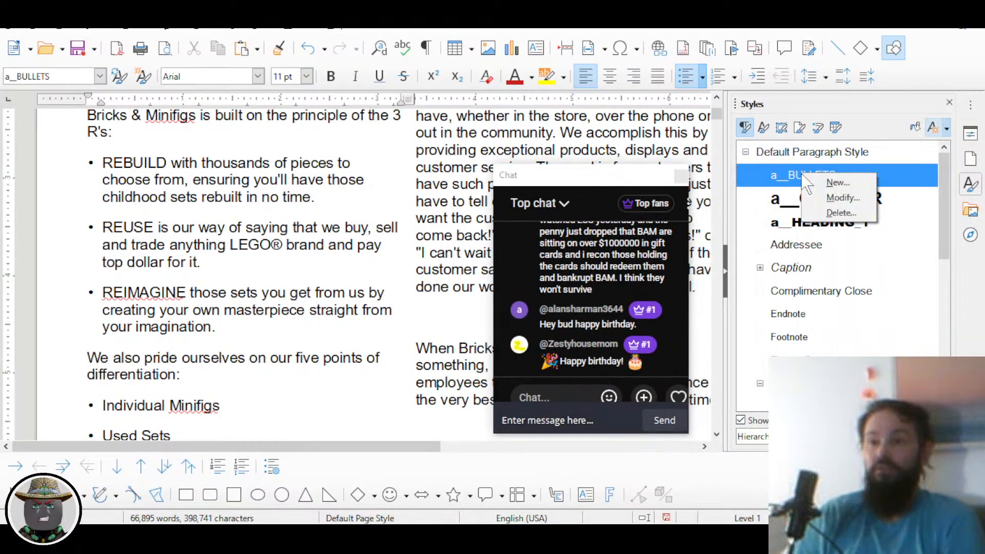
# Step: Change the a__BULLETS style's Below paragraph spacing to 0.08"
pyautogui.click(827, 198)
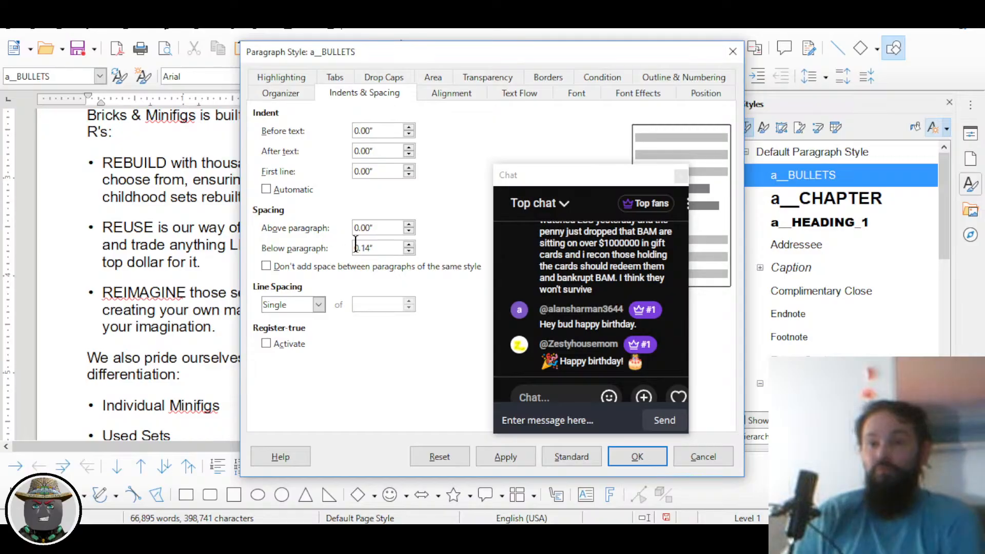
pyautogui.doubleClick(371, 247)
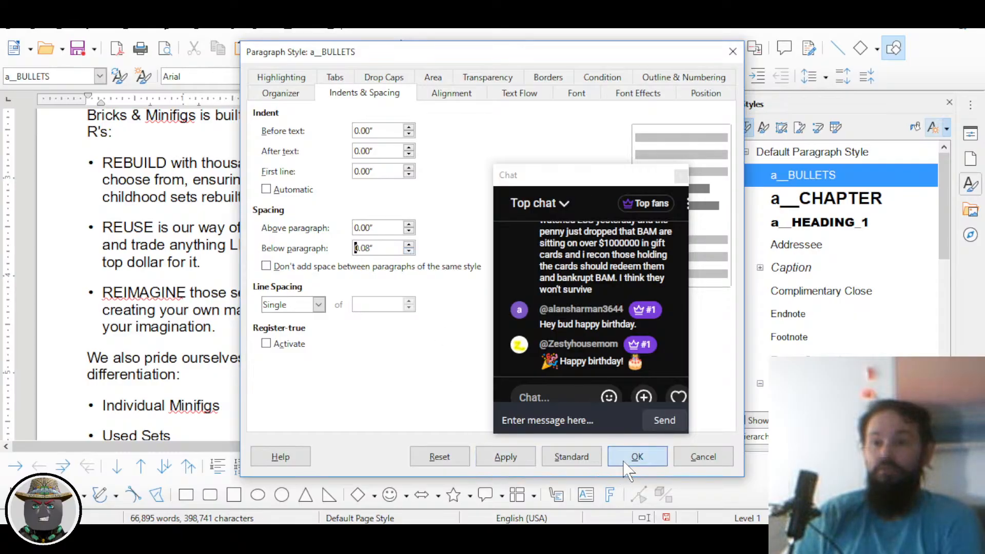
pyautogui.click(635, 456)
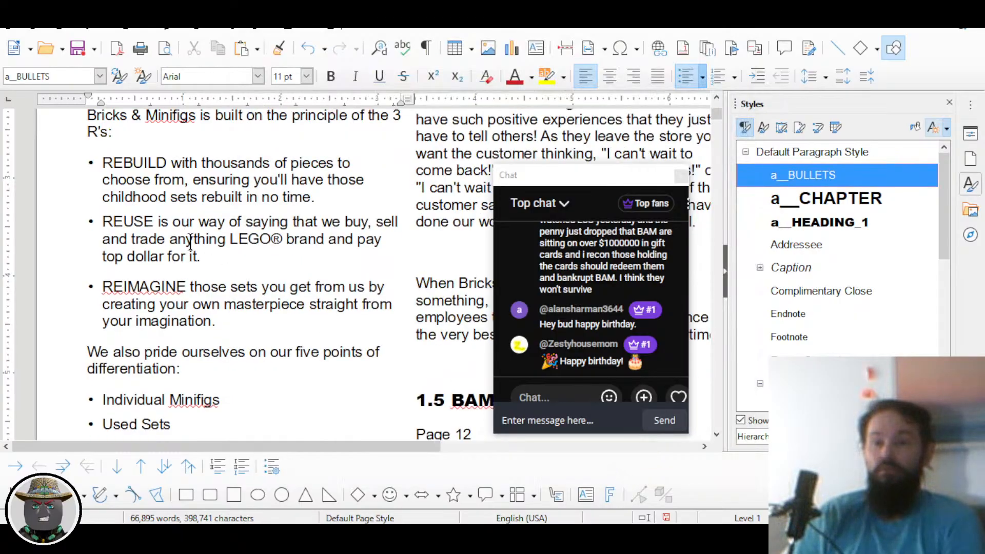
# Step: Reapply a__BULLETS to the REIMAGINE list paragraphs and review the tighter spacing
pyautogui.doubleClick(797, 178)
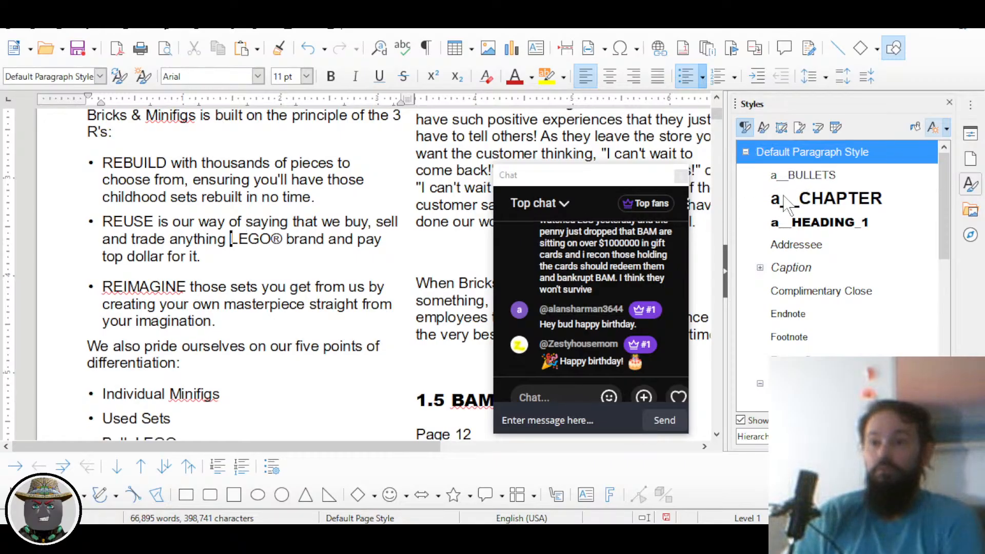
pyautogui.doubleClick(800, 176)
pyautogui.scroll(-3, 252, 251)
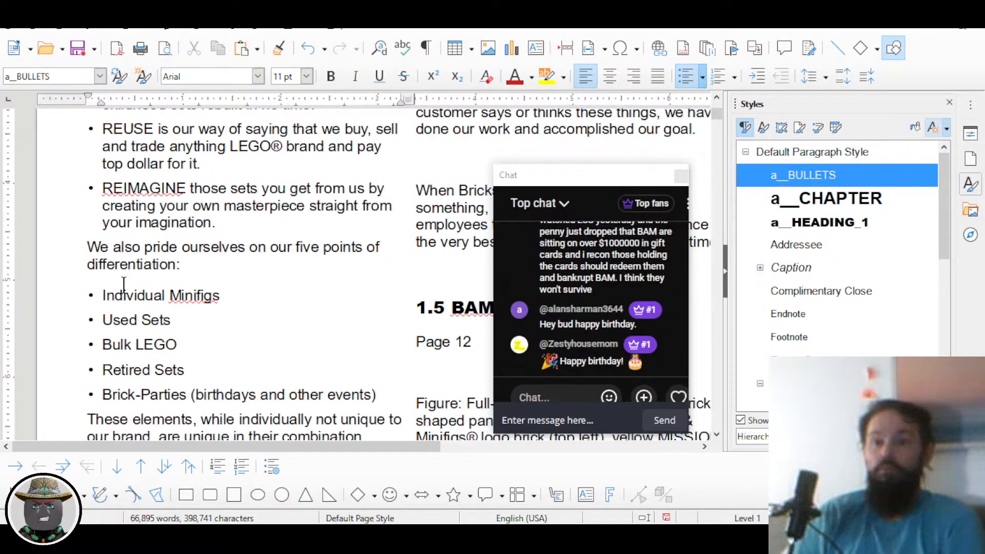
pyautogui.scroll(-2, 123, 285)
pyautogui.moveTo(100, 243); pyautogui.dragTo(249, 325)
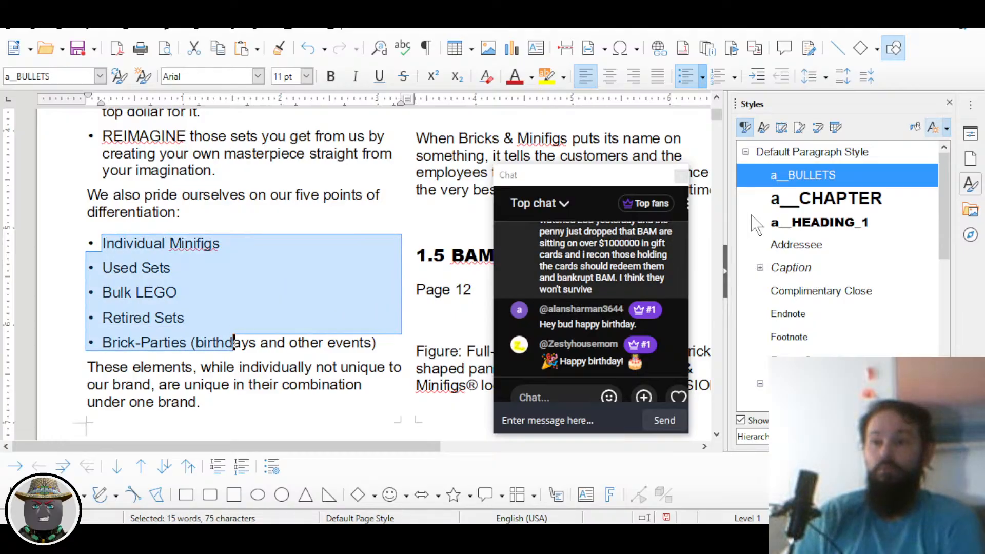
pyautogui.click(323, 314)
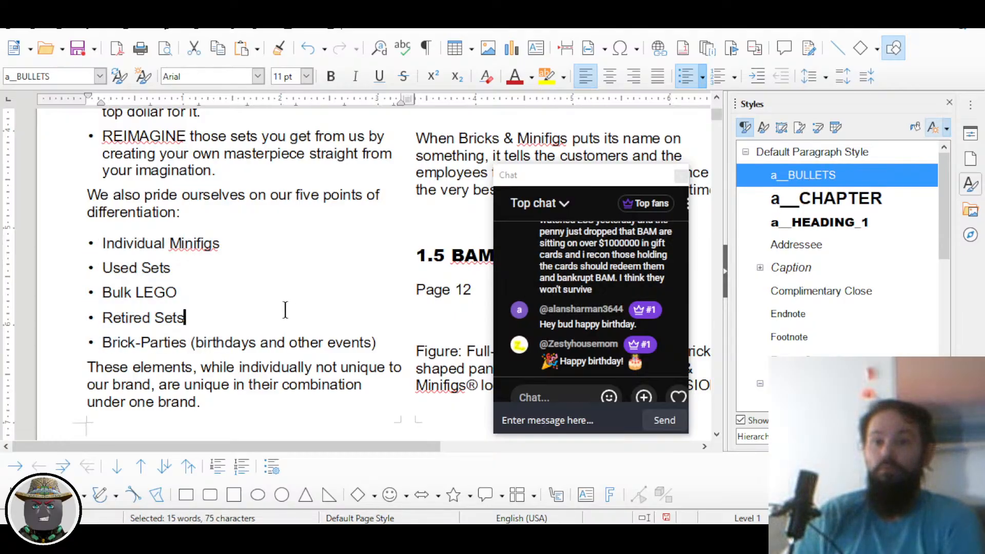
# Step: Bring up the context menu for Default Paragraph Style in the Styles sidebar
pyautogui.scroll(7, 286, 308)
pyautogui.scroll(-9, 253, 301)
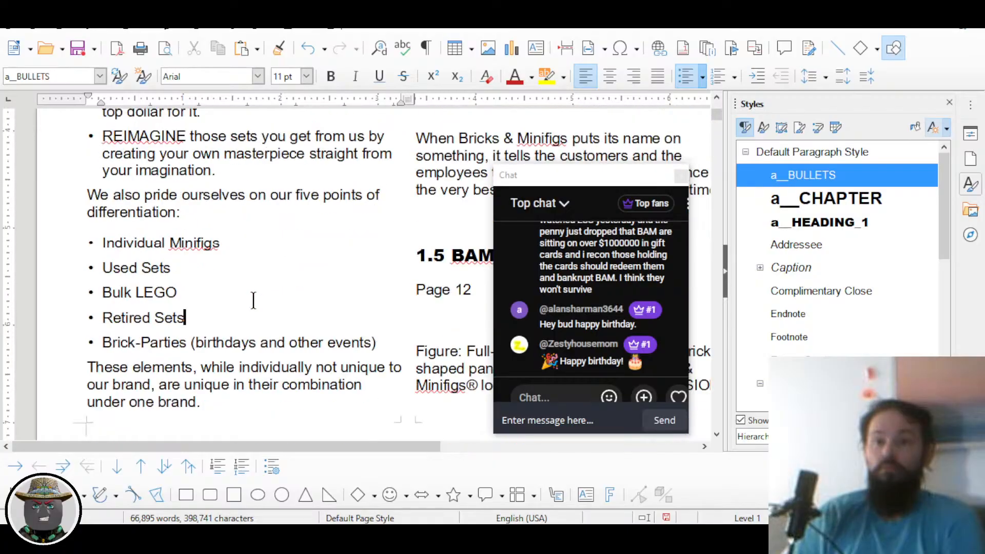
pyautogui.scroll(2, 252, 300)
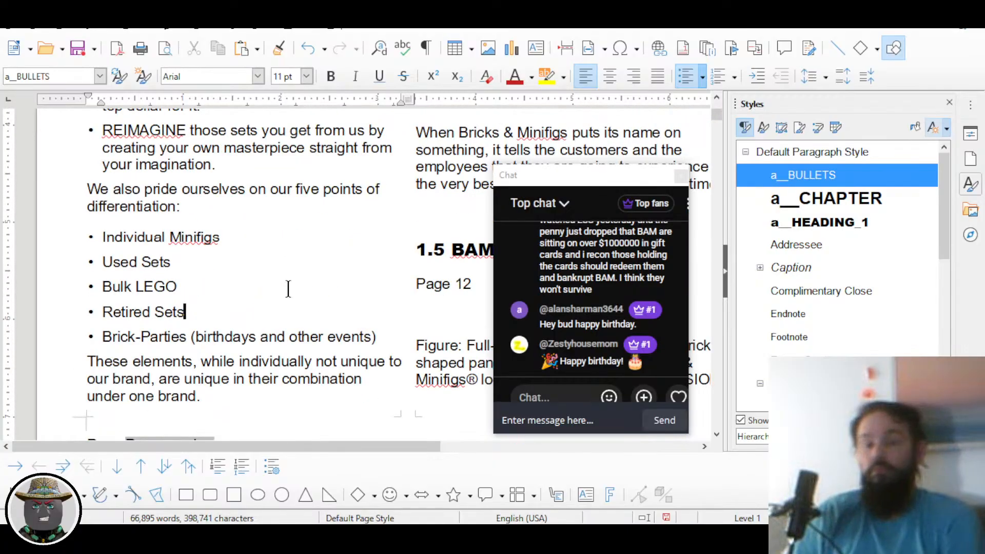
pyautogui.rightClick(797, 153)
# Step: Reduce Default Paragraph Style's below-paragraph spacing from 0.14" to 0.12"
pyautogui.click(835, 179)
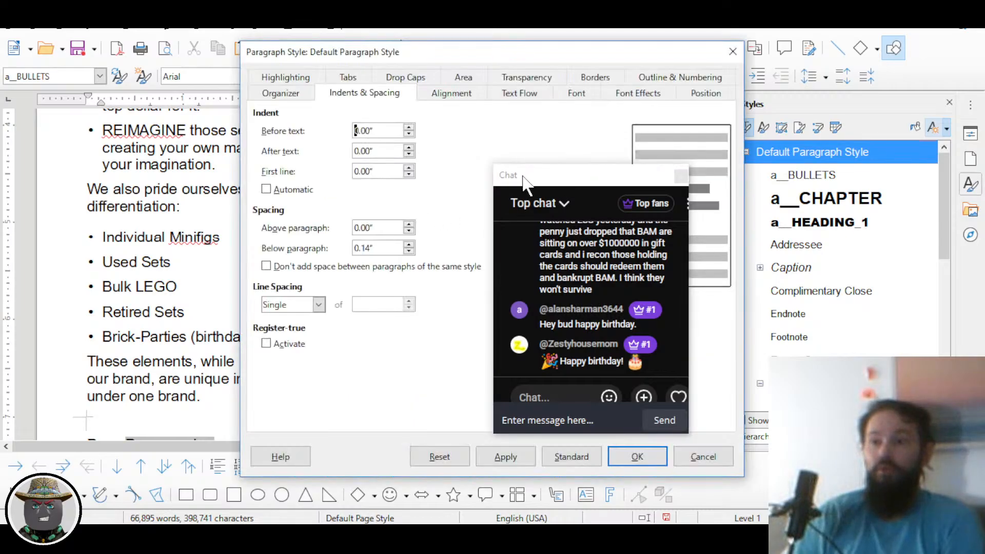
pyautogui.click(409, 252)
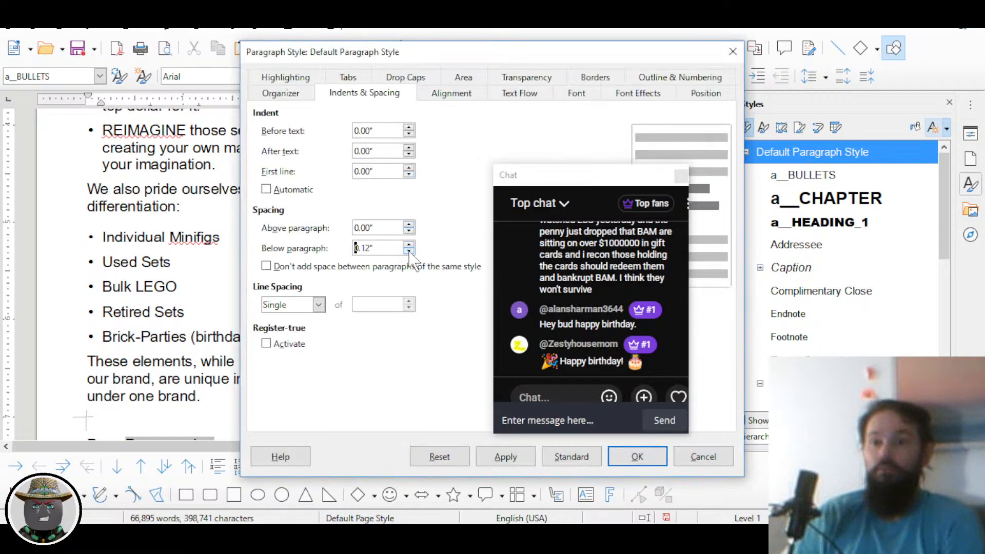
pyautogui.click(638, 456)
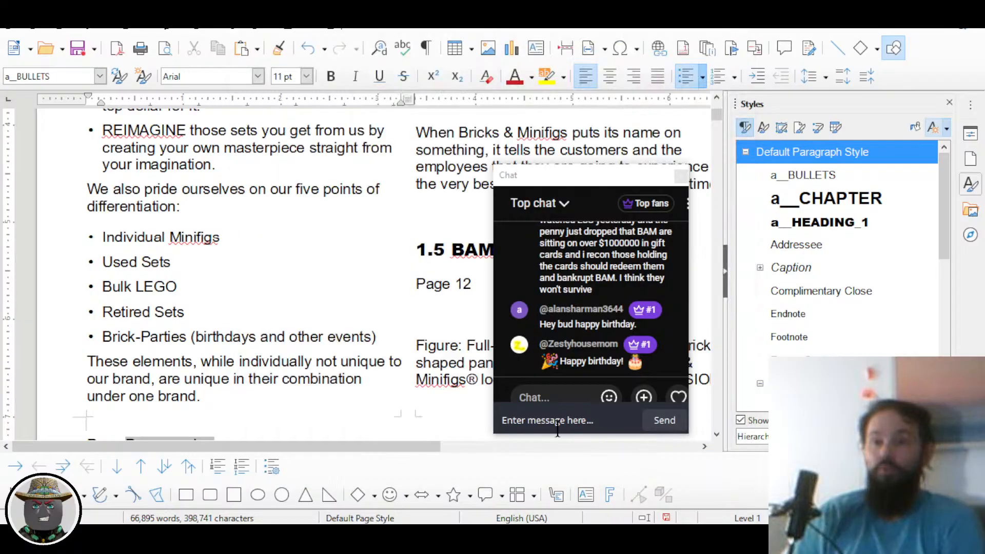
pyautogui.scroll(5, 292, 294)
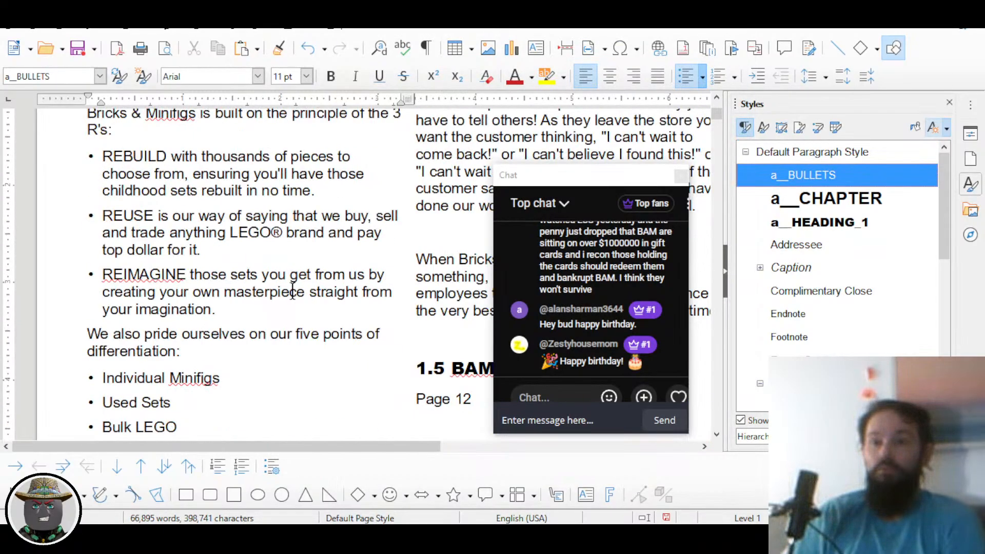
# Step: Show formatting marks and delete the blank paragraph under "under one brand."
pyautogui.scroll(-6, 292, 292)
pyautogui.click(251, 266)
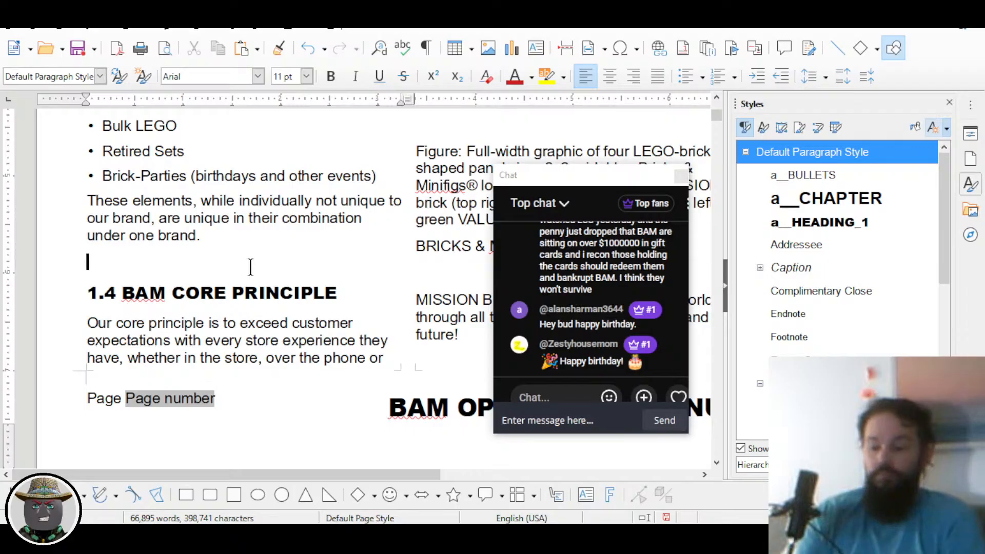
pyautogui.hotkey('ctrl', 'F10')
pyautogui.press('Delete')
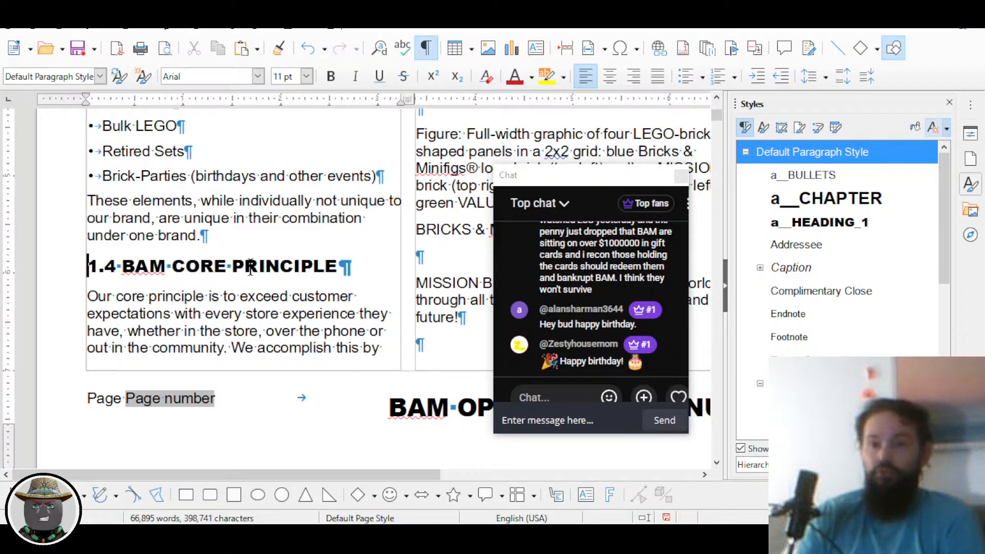
pyautogui.scroll(-1, 234, 236)
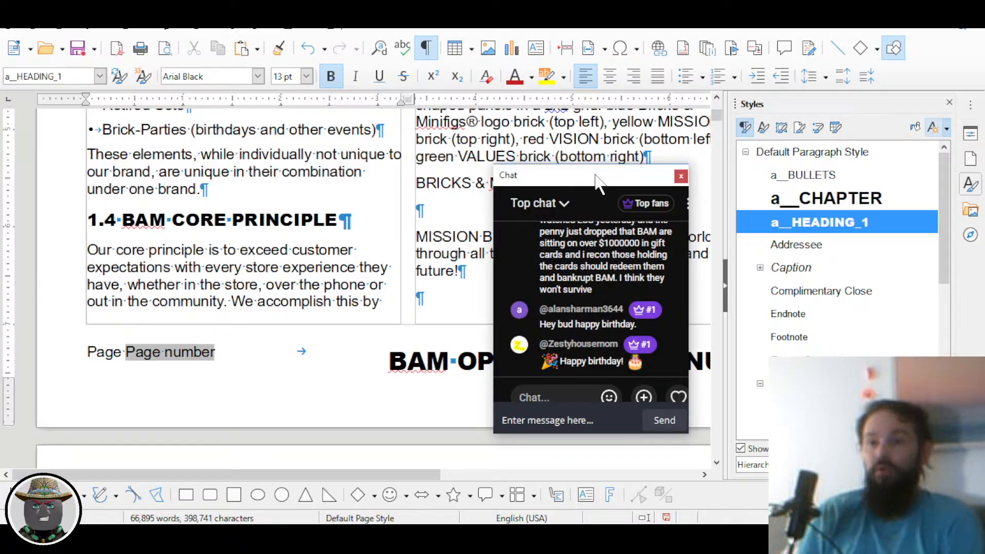
pyautogui.moveTo(594, 174); pyautogui.dragTo(158, 156)
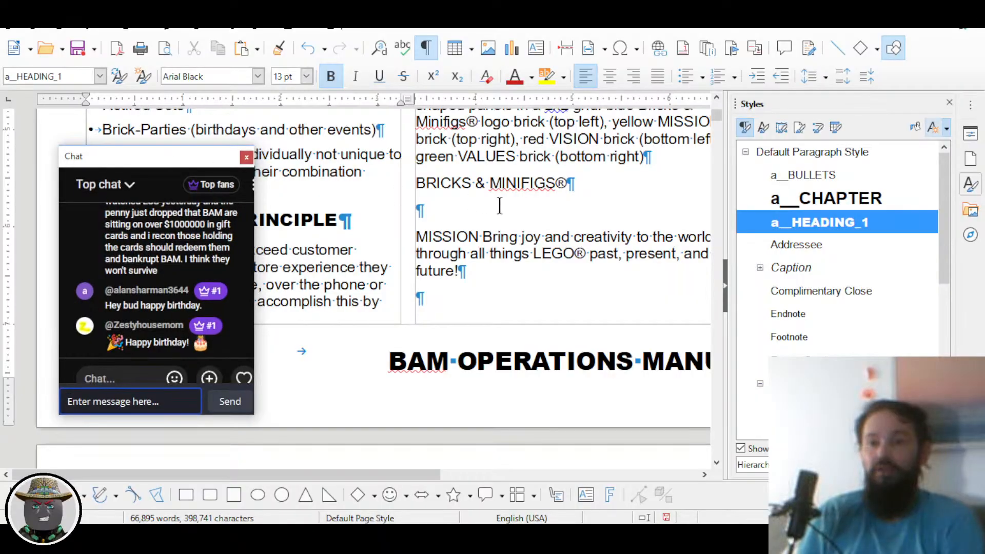
# Step: Delete the blank paragraph after "accomplished our goal." above the 1.5 BAM BRAND CHARTER heading
pyautogui.scroll(6, 486, 207)
pyautogui.scroll(3, 486, 207)
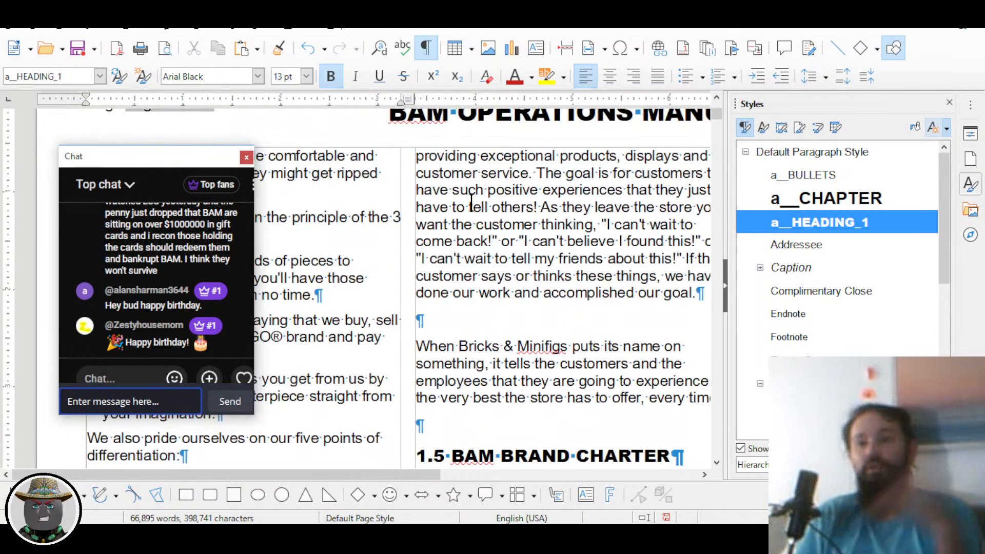
pyautogui.click(475, 315)
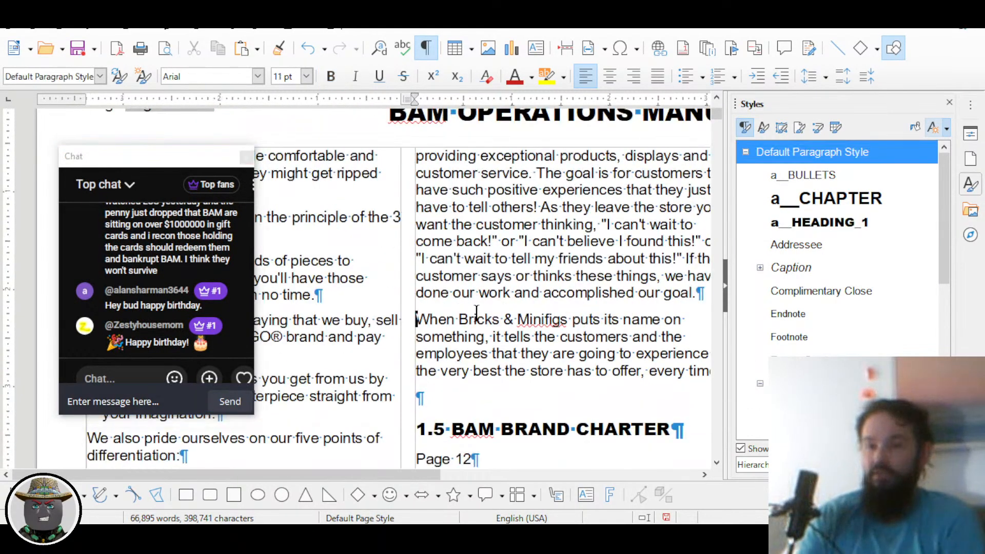
pyautogui.press('Delete')
pyautogui.press('Delete')
pyautogui.press('Down')
pyautogui.press('Down')
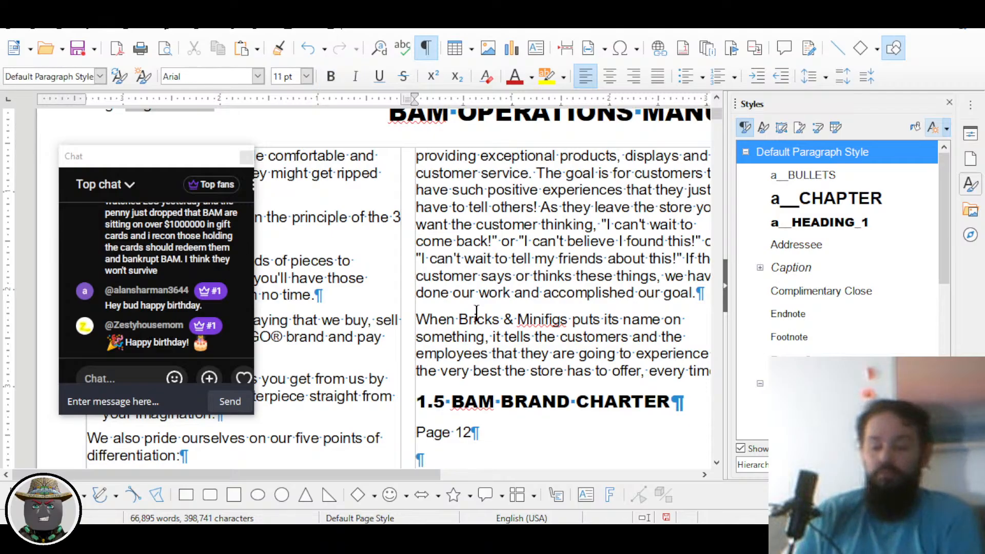
pyautogui.hotkey('alt', 'Tab')
pyautogui.hotkey('alt', 'Tab')
# Step: Compare the online manual's 1.5 BAM BRAND CHARTER section and its Page 12 figure caption
pyautogui.scroll(-4, 616, 324)
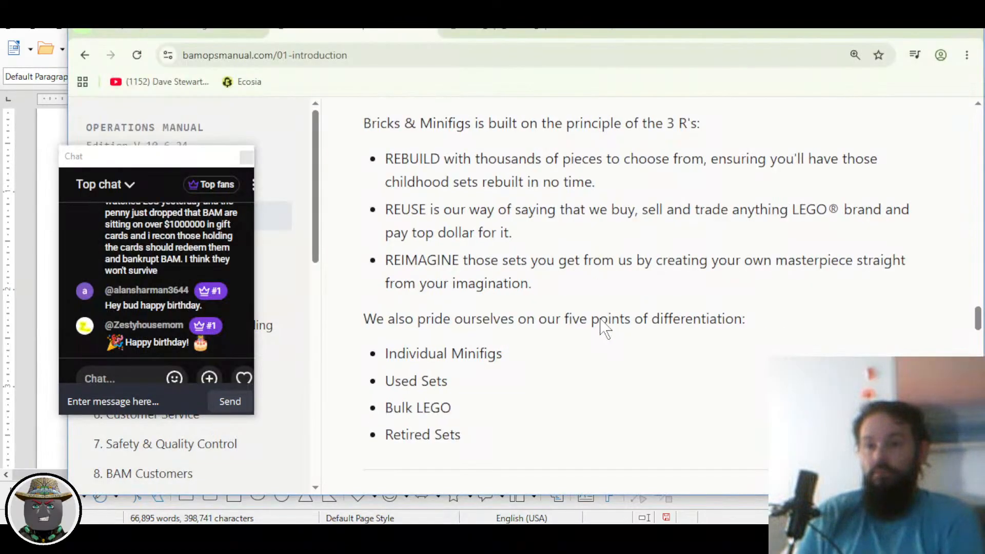
pyautogui.scroll(-12, 598, 318)
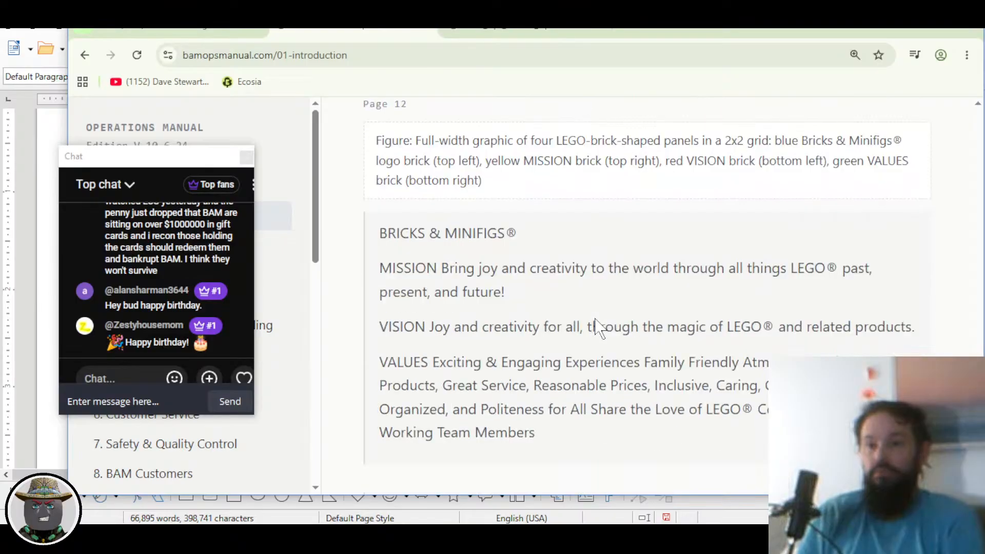
pyautogui.scroll(1, 595, 318)
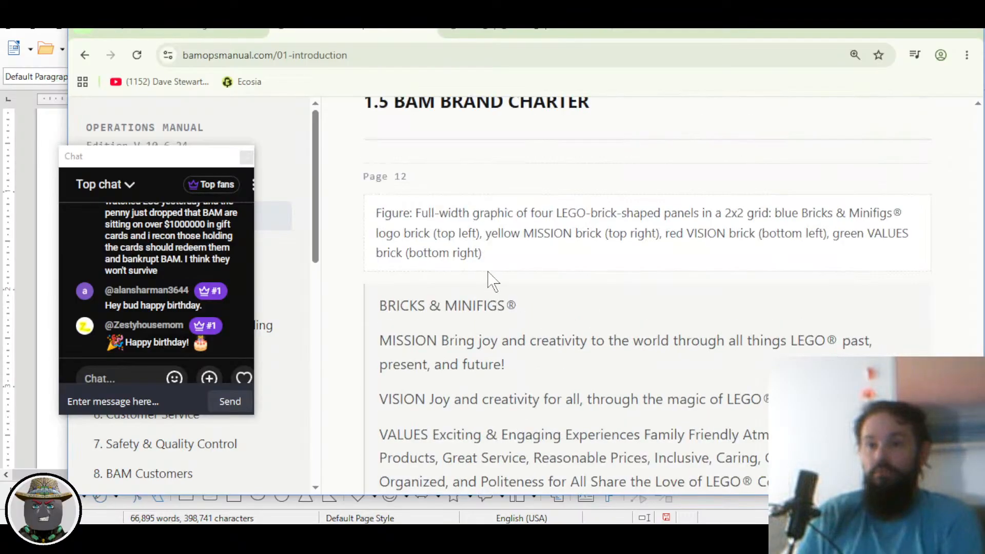
pyautogui.scroll(1, 507, 232)
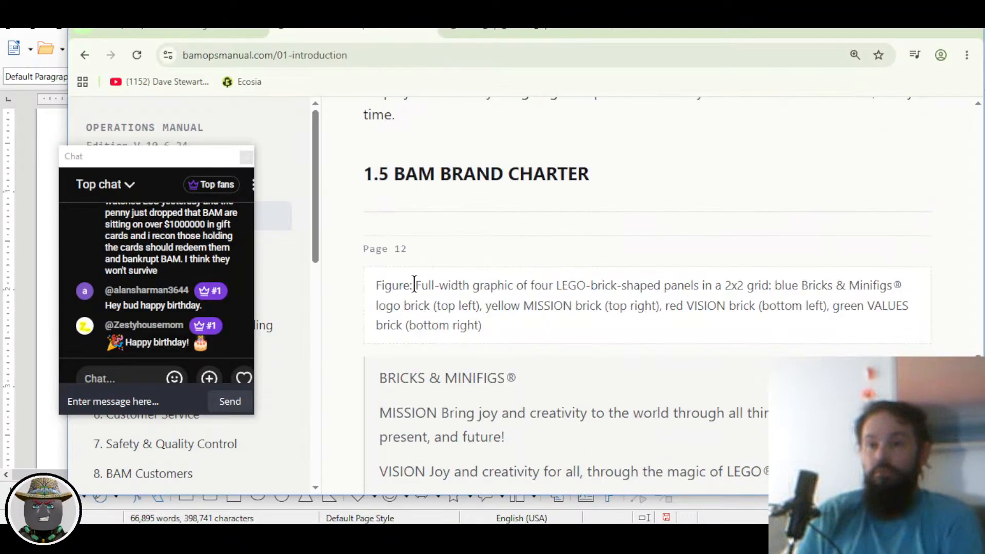
pyautogui.hotkey('alt', 'Tab')
# Step: Delete the 'Page 12' line and the empty paragraph it leaves behind
pyautogui.scroll(-3, 506, 326)
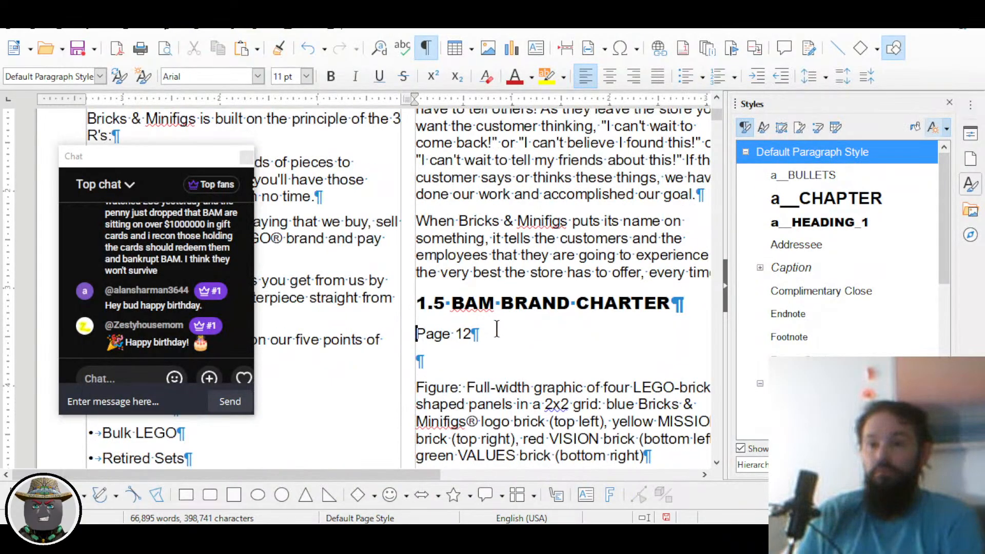
pyautogui.hotkey('shift', 'Down')
pyautogui.press('Delete')
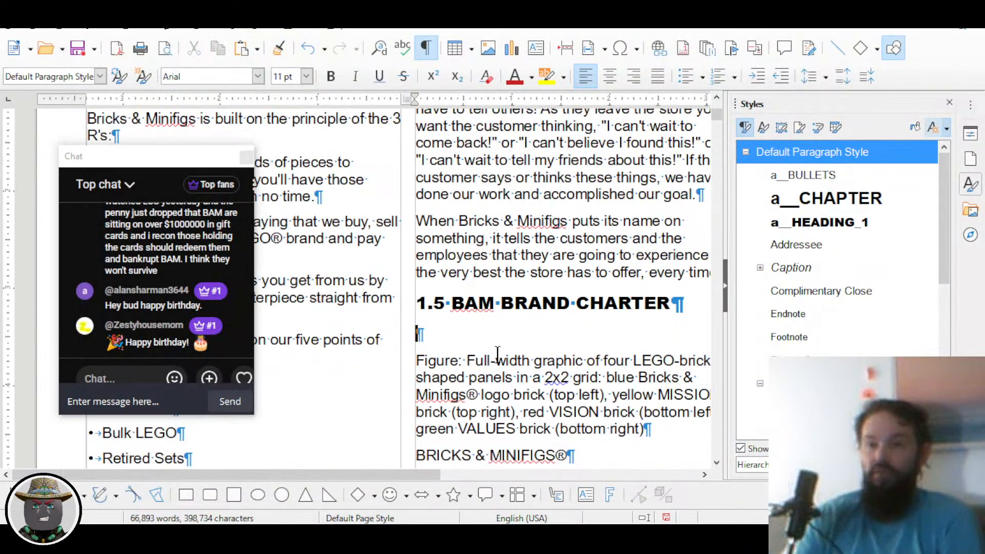
pyautogui.press('Delete')
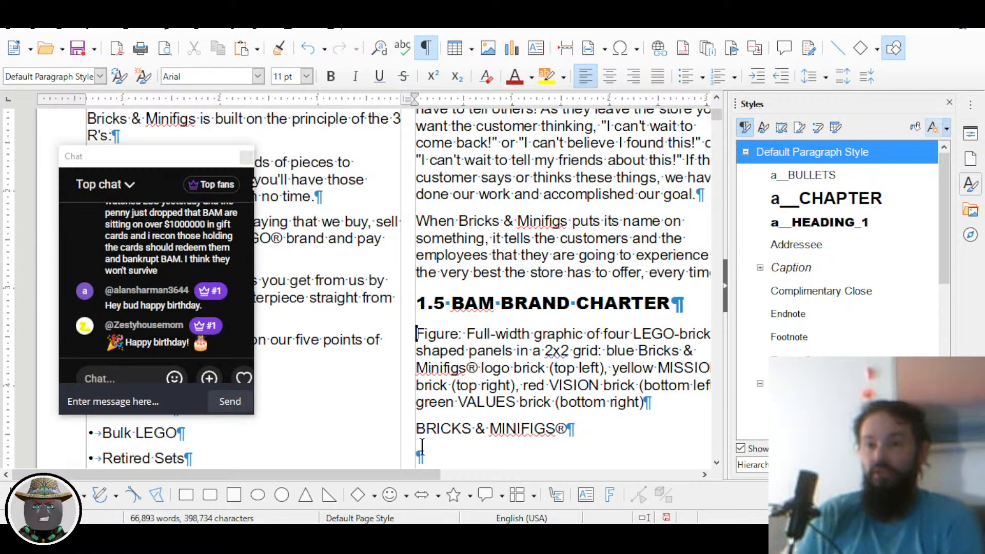
# Step: Place the cursor in the Figure caption paragraph and bring up the Styles actions menu
pyautogui.hscroll(3, 423, 431)
pyautogui.scroll(-3, 425, 411)
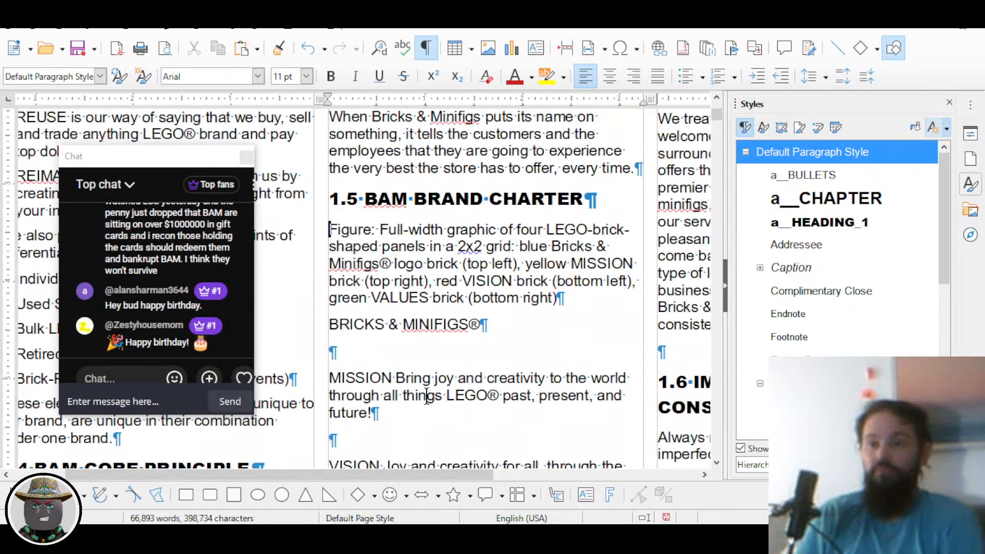
pyautogui.scroll(-1, 426, 397)
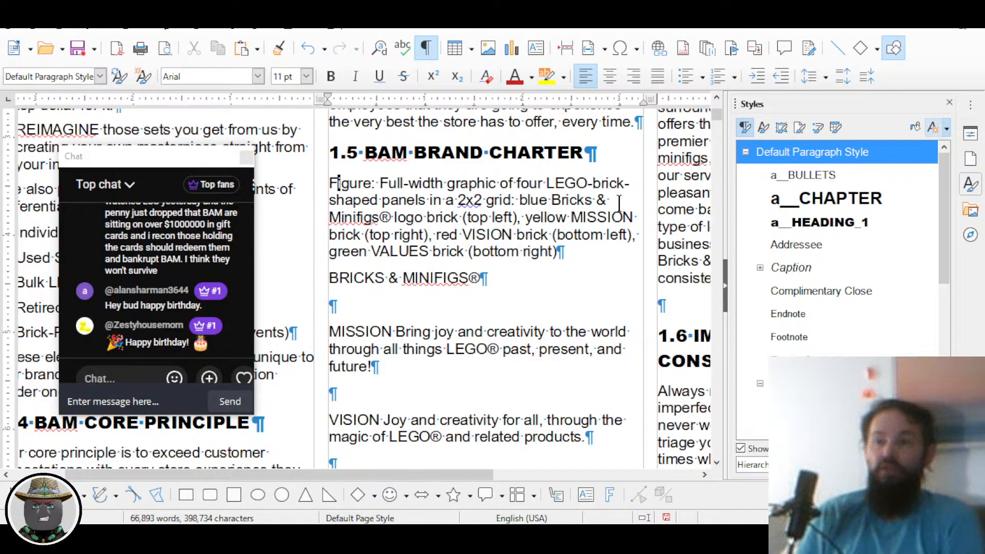
pyautogui.click(458, 216)
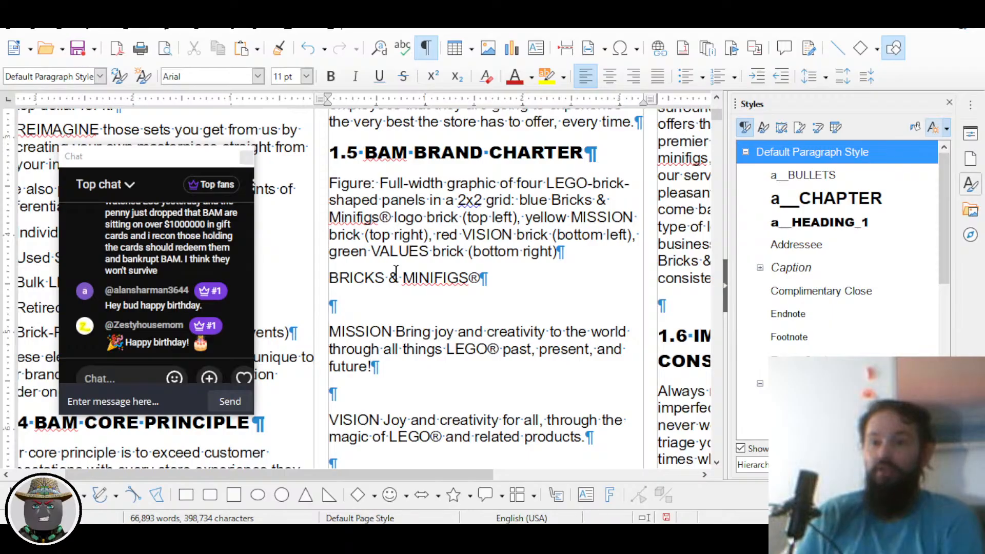
pyautogui.click(945, 128)
# Step: Create a new paragraph style named a__FIGURE from the Figure caption paragraph
pyautogui.click(849, 144)
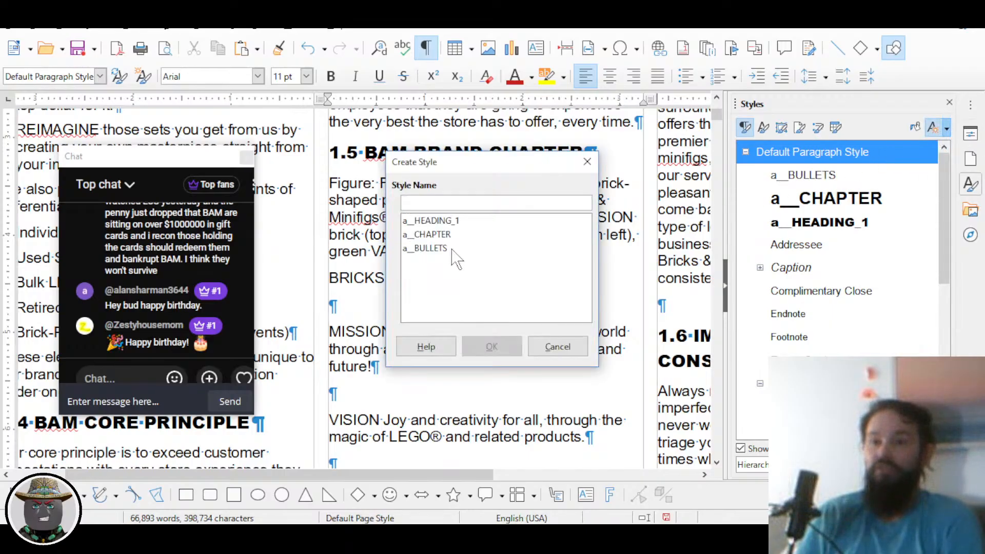
pyautogui.write('a__')
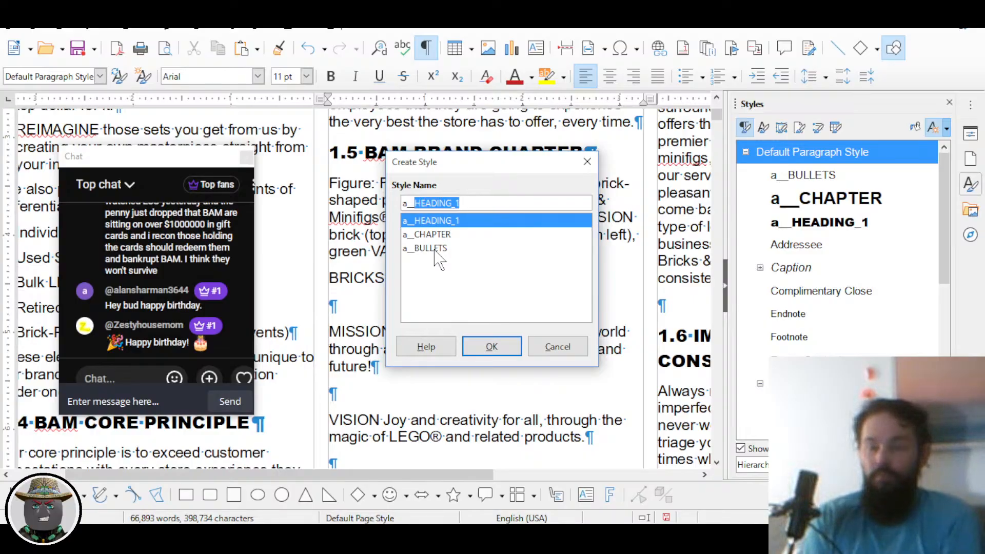
pyautogui.write('f')
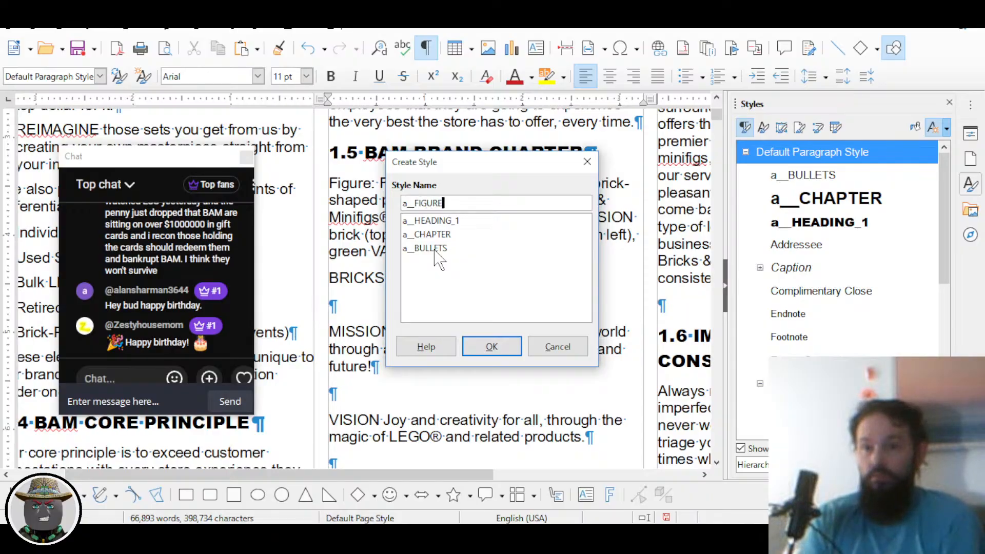
pyautogui.press('Return')
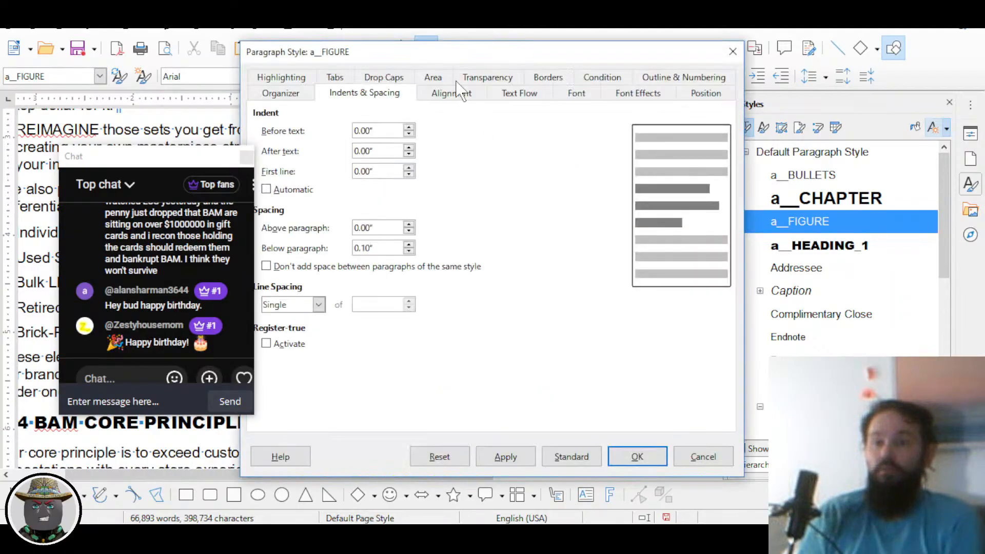
# Step: Give the a__FIGURE paragraph style a 9 pt font size
pyautogui.moveTo(462, 56); pyautogui.dragTo(665, 60)
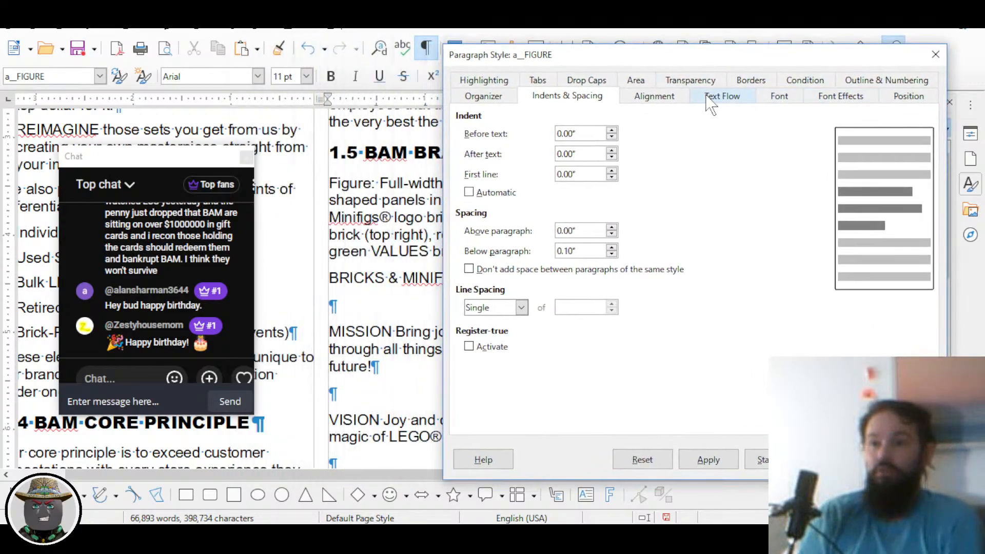
pyautogui.click(775, 97)
pyautogui.scroll(2, 811, 191)
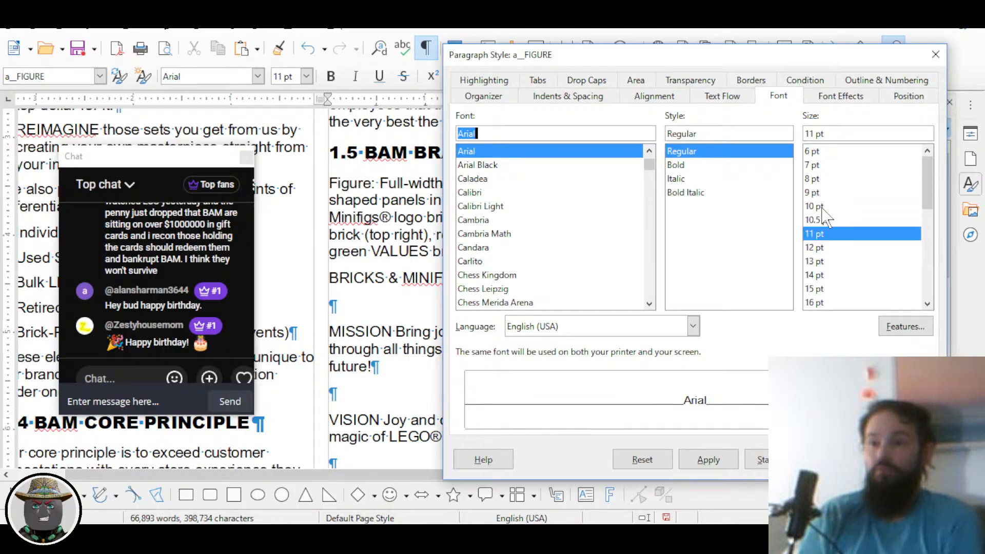
pyautogui.click(815, 197)
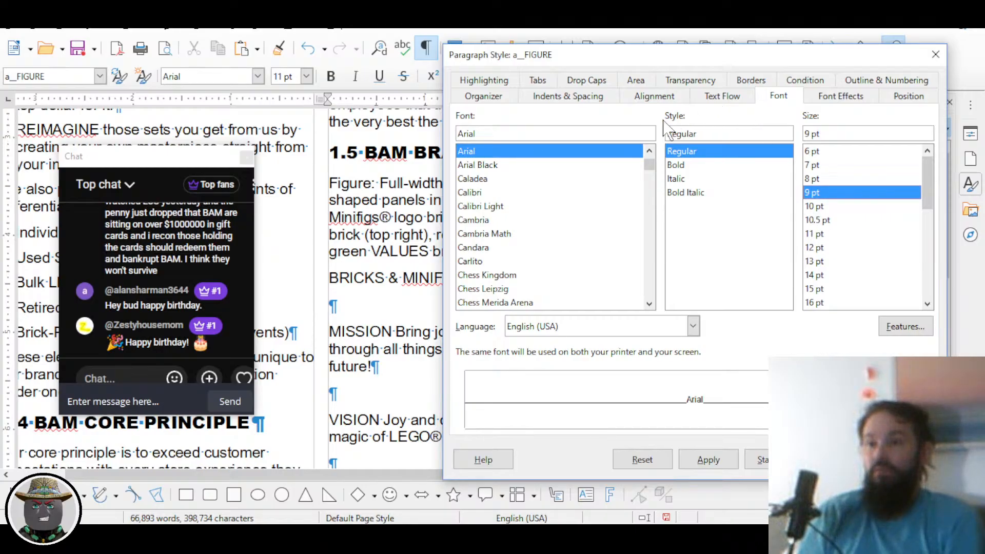
pyautogui.click(875, 80)
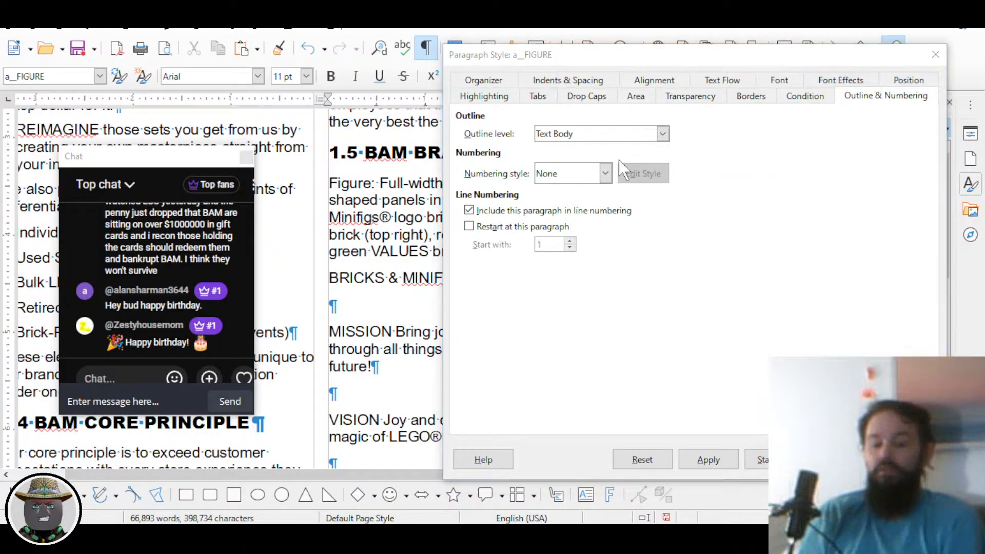
pyautogui.hotkey('alt', 'Tab')
# Step: Scroll the online manual down to the brand charter's MISSION, VISION and VALUES panel
pyautogui.scroll(-1, 476, 270)
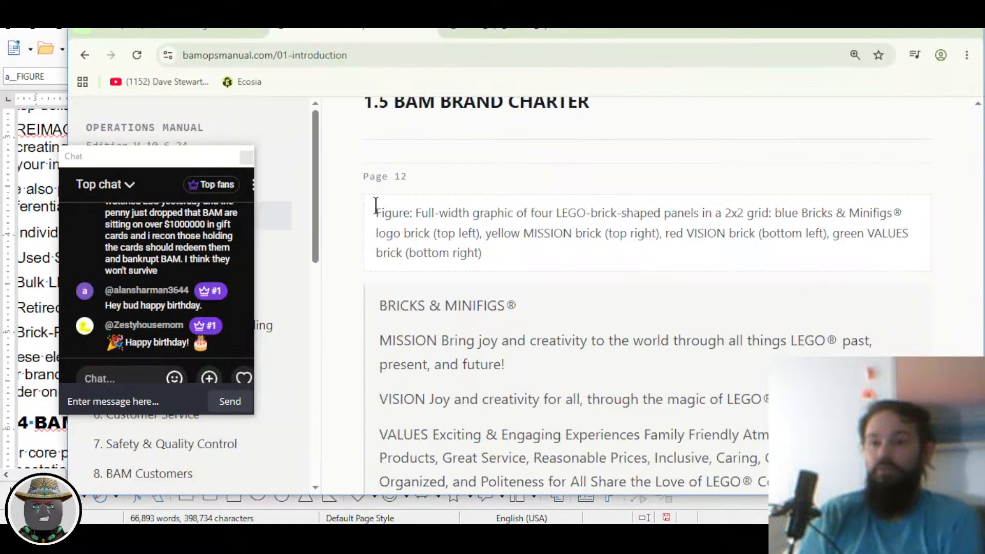
pyautogui.scroll(-2, 425, 231)
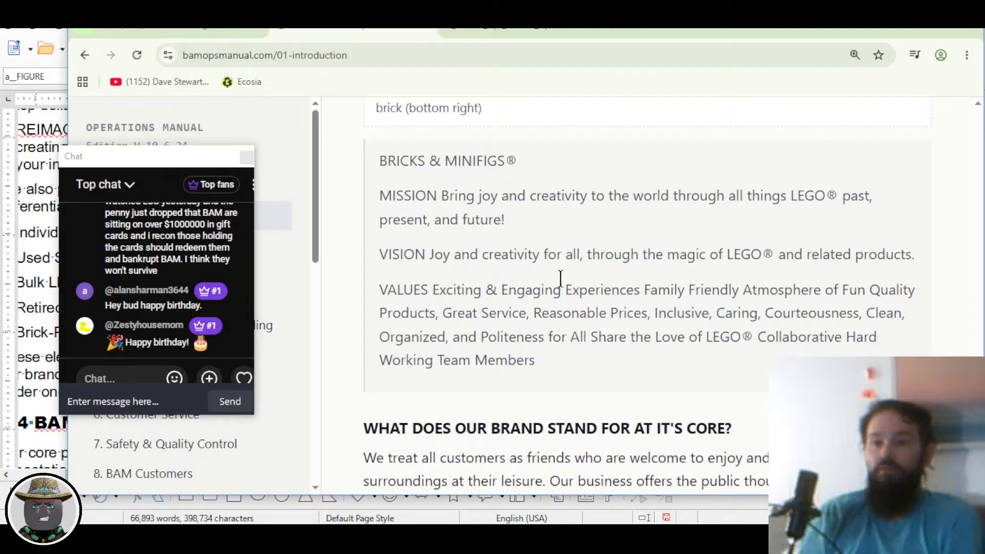
pyautogui.hotkey('alt', 'Tab')
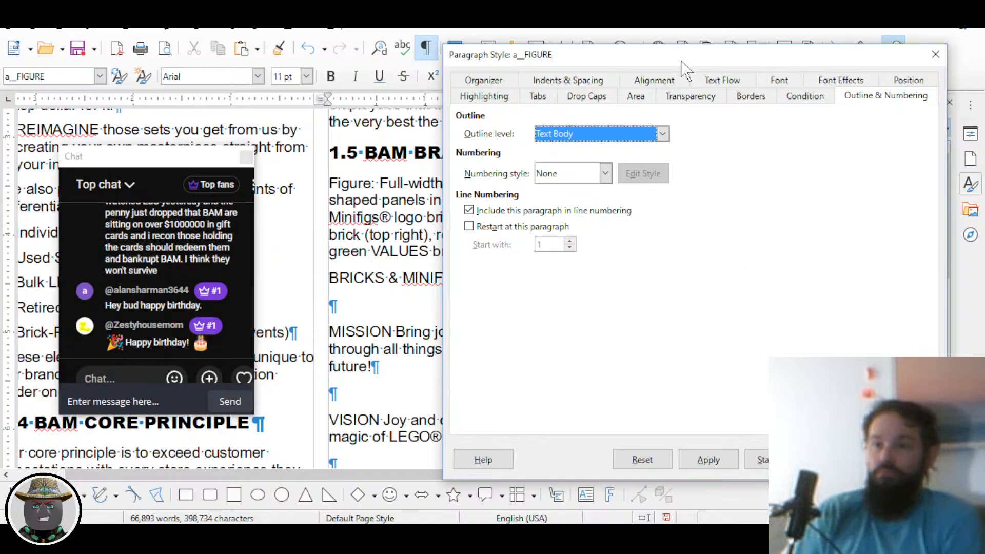
pyautogui.moveTo(685, 67); pyautogui.dragTo(662, 59)
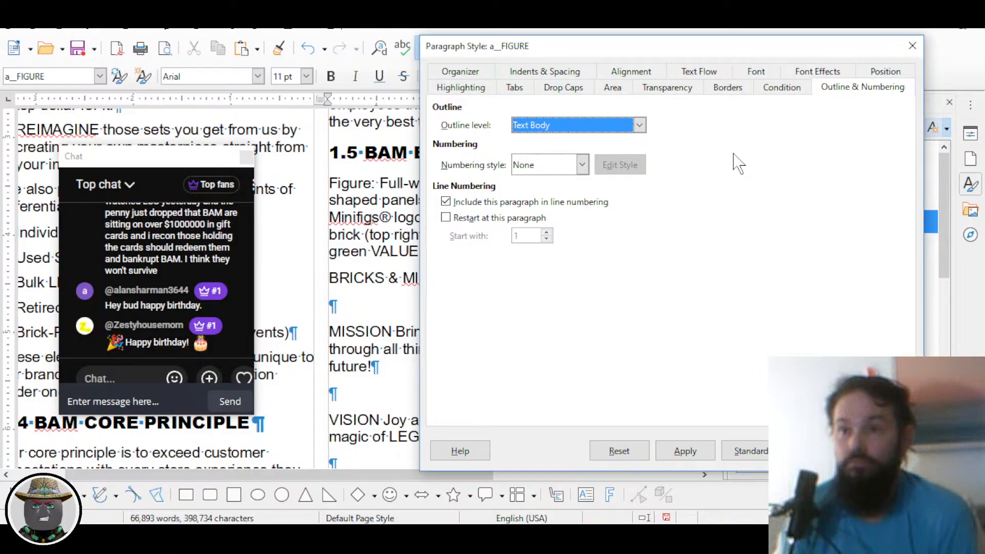
pyautogui.click(640, 126)
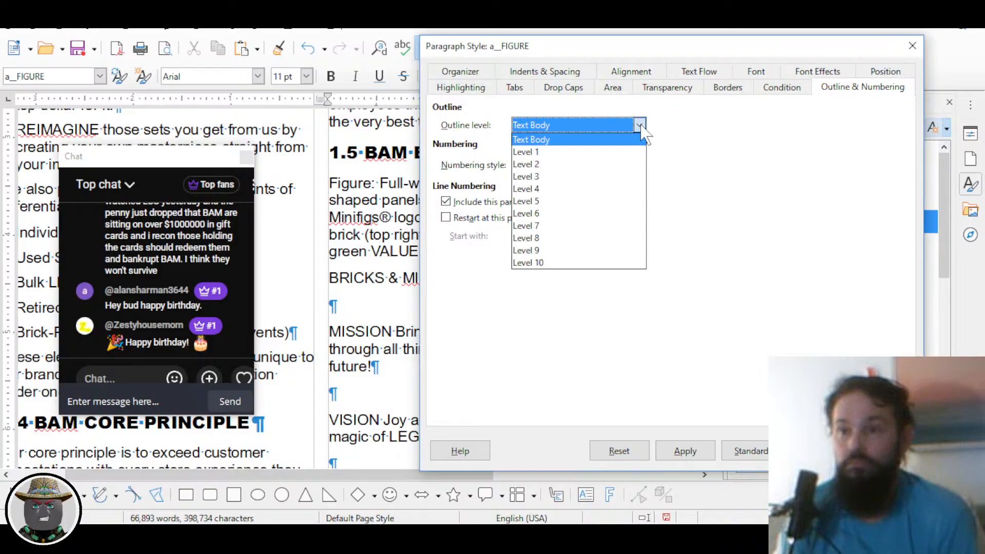
pyautogui.click(640, 125)
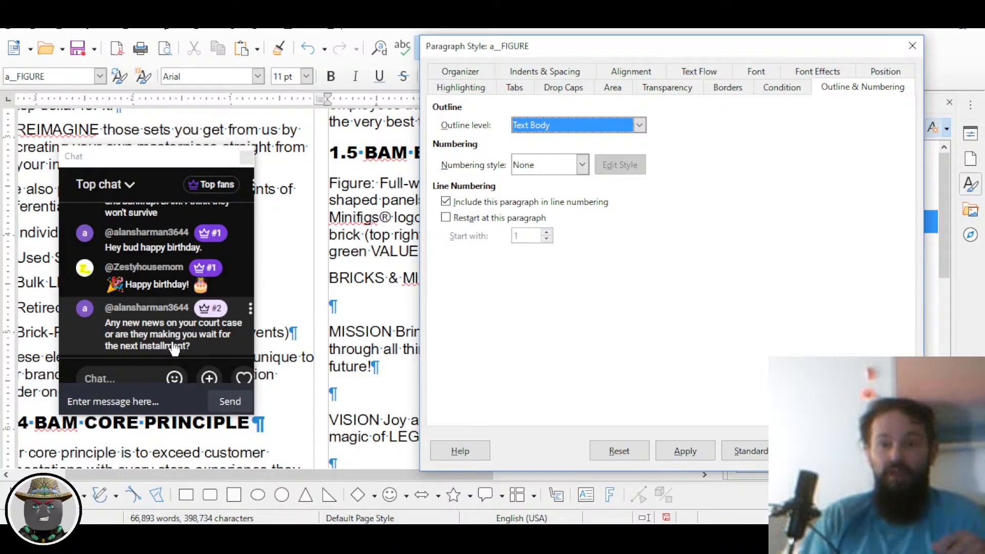
pyautogui.hotkey('alt', 'Tab')
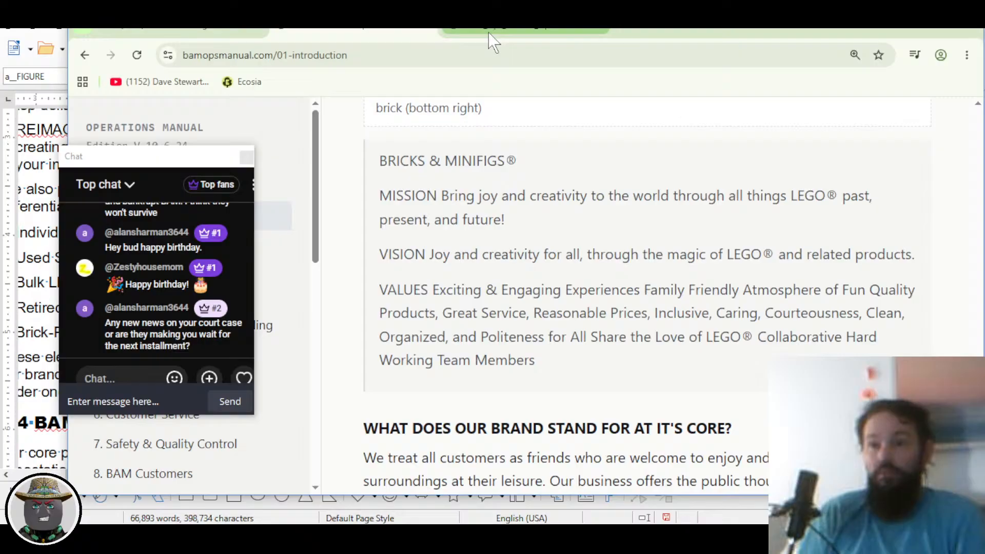
# Step: Trim the BAM_Ops_Manual_1.pdf address to load its parent folder listing
pyautogui.click(500, 37)
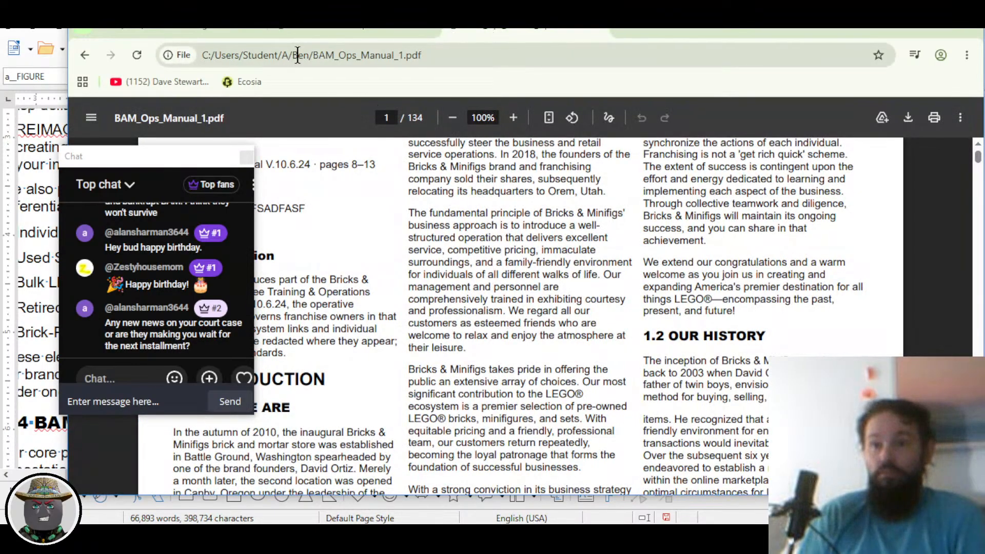
pyautogui.moveTo(293, 54); pyautogui.dragTo(497, 55)
pyautogui.press('BackSpace')
pyautogui.press('Return')
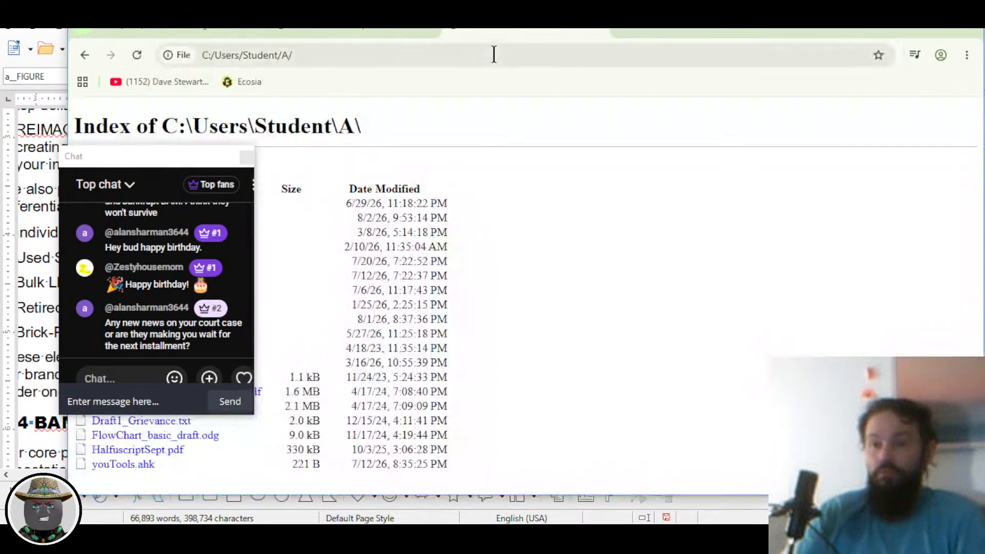
# Step: Browse Legal2026 > forms > kaysville and open the rules-violations complaint PDF
pyautogui.moveTo(161, 161); pyautogui.dragTo(689, 162)
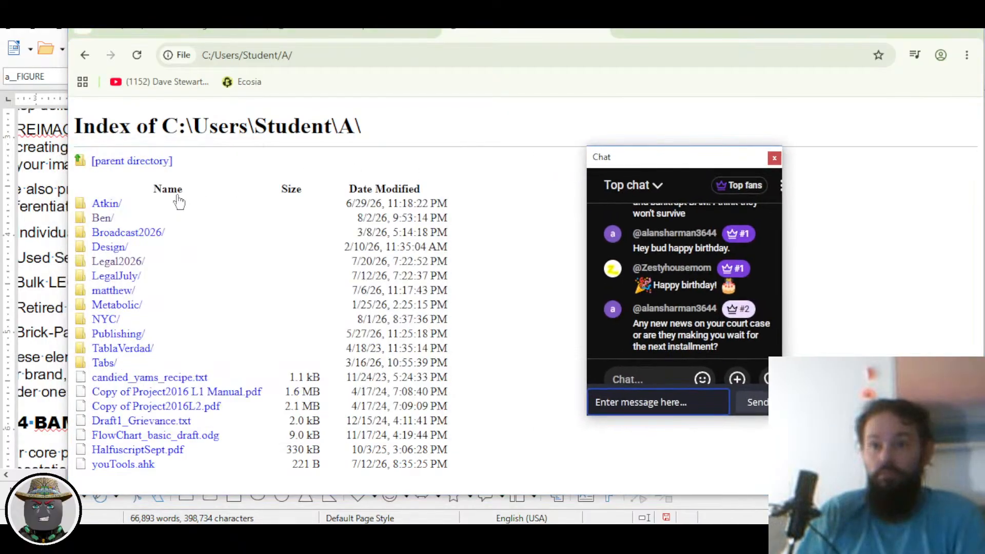
pyautogui.click(119, 262)
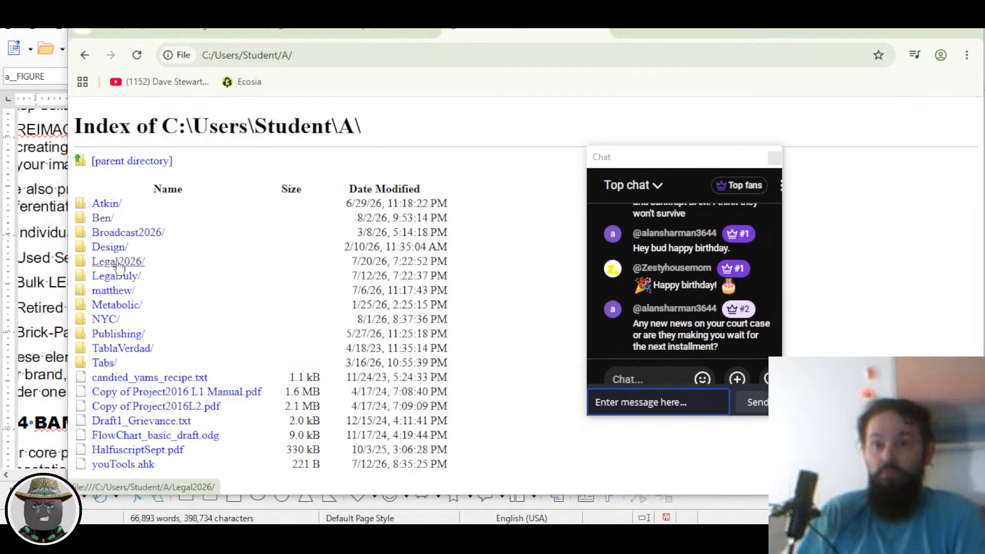
pyautogui.click(116, 263)
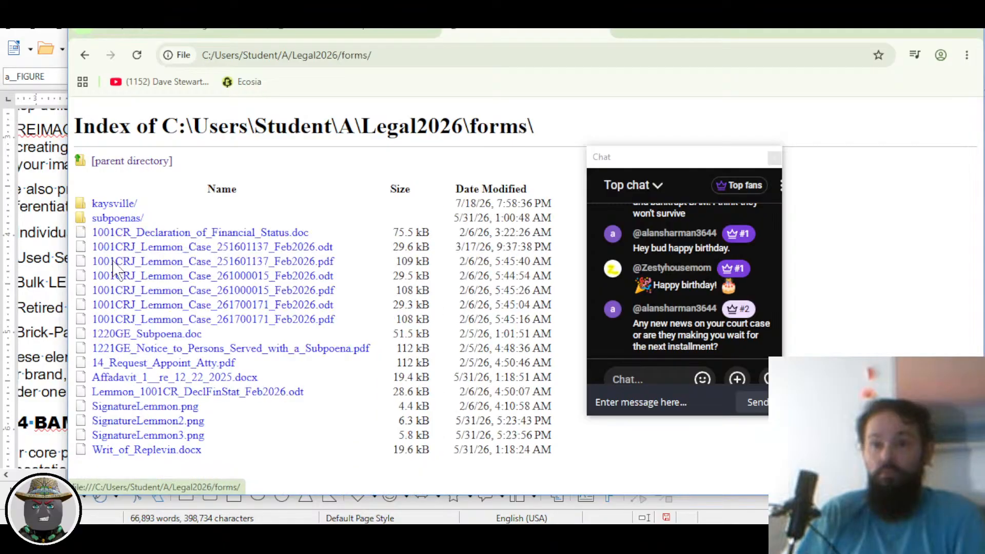
pyautogui.click(116, 207)
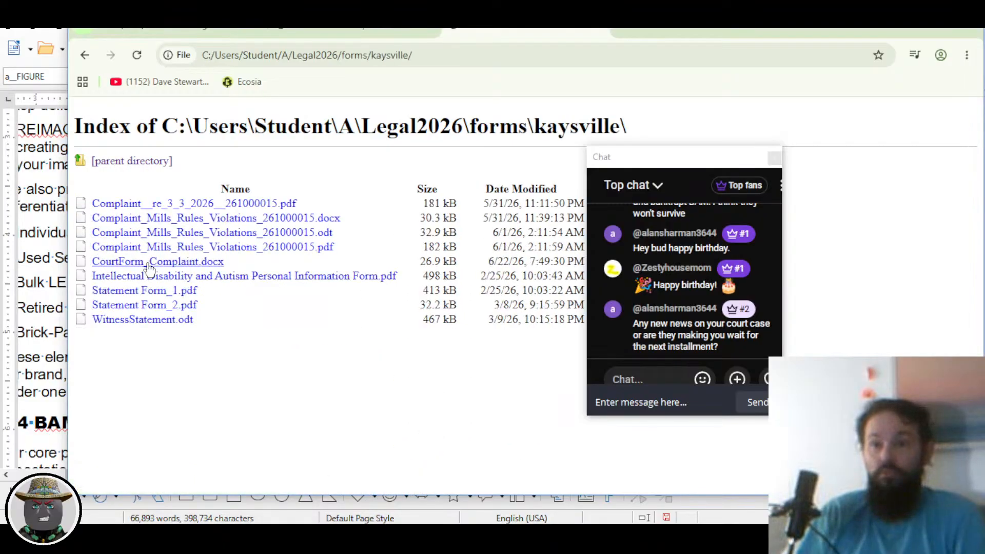
pyautogui.click(203, 248)
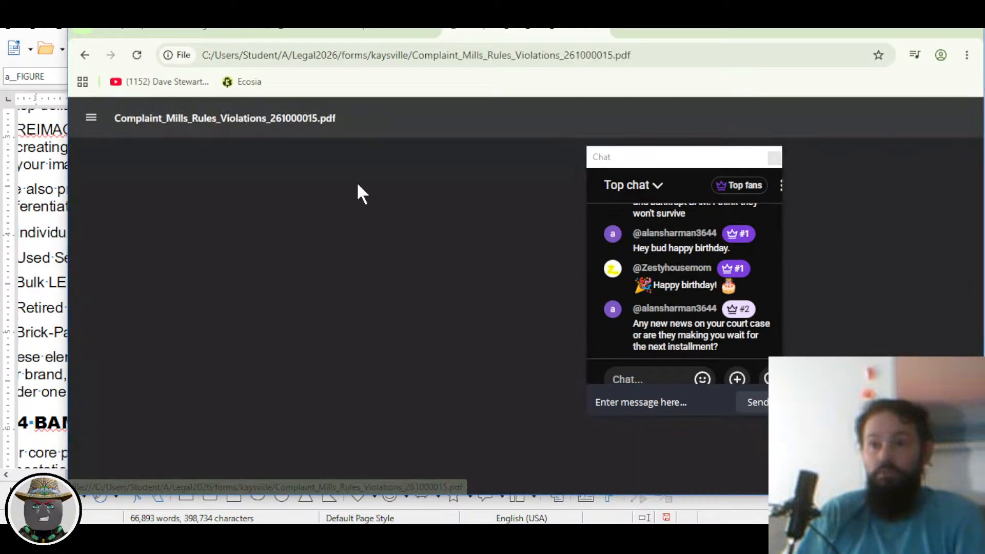
# Step: Reload the complaint PDF, then strip its file name to return to the kaysville listing
pyautogui.rightClick(492, 36)
pyautogui.click(533, 136)
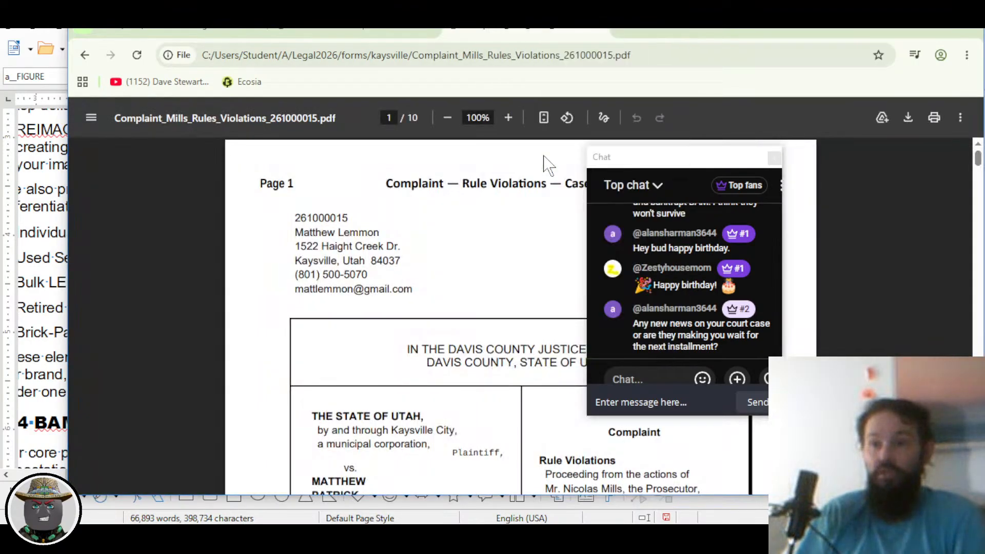
pyautogui.moveTo(414, 55); pyautogui.dragTo(710, 99)
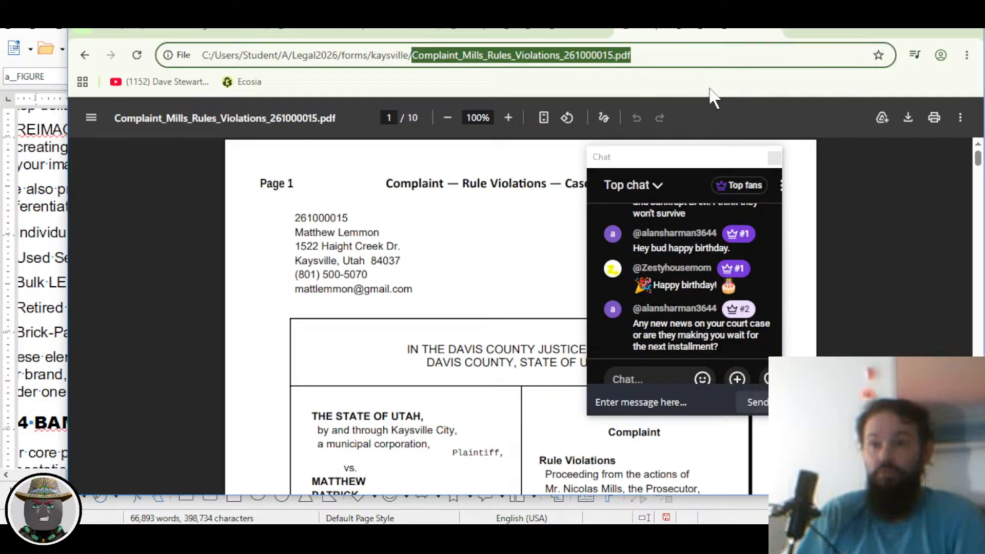
pyautogui.press('BackSpace')
pyautogui.press('Return')
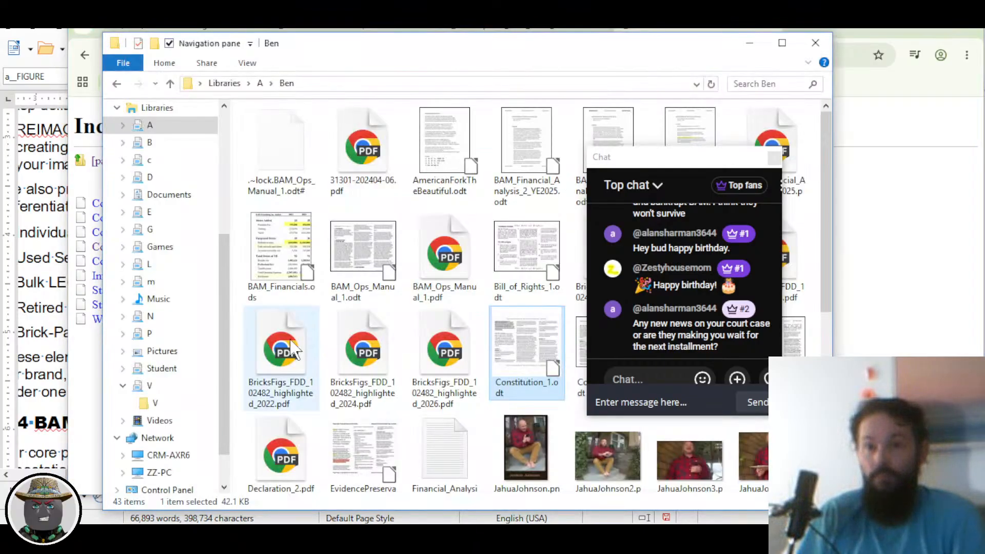
# Step: Navigate library A > Legal2026 > Kaysville and open the court decision PDF
pyautogui.click(260, 83)
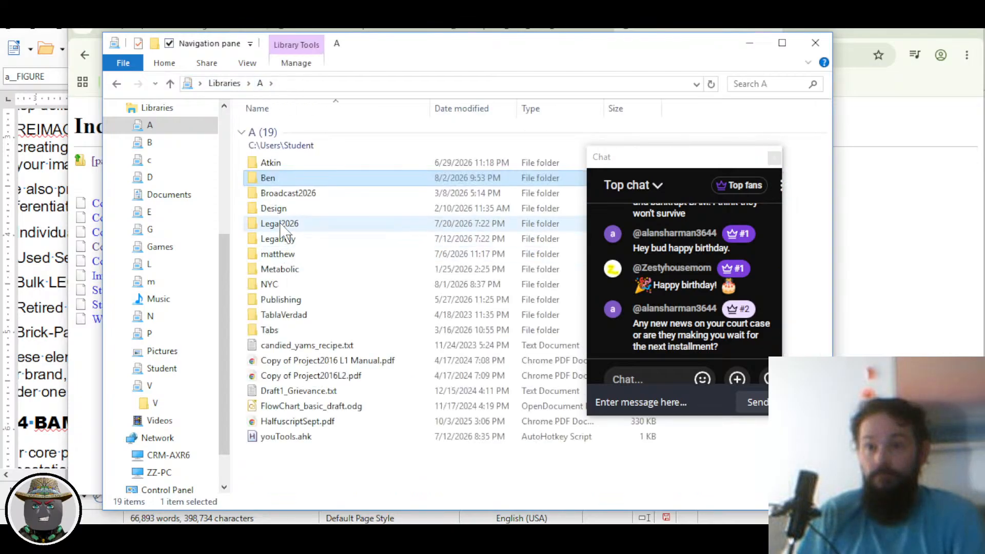
pyautogui.doubleClick(281, 225)
pyautogui.doubleClick(311, 191)
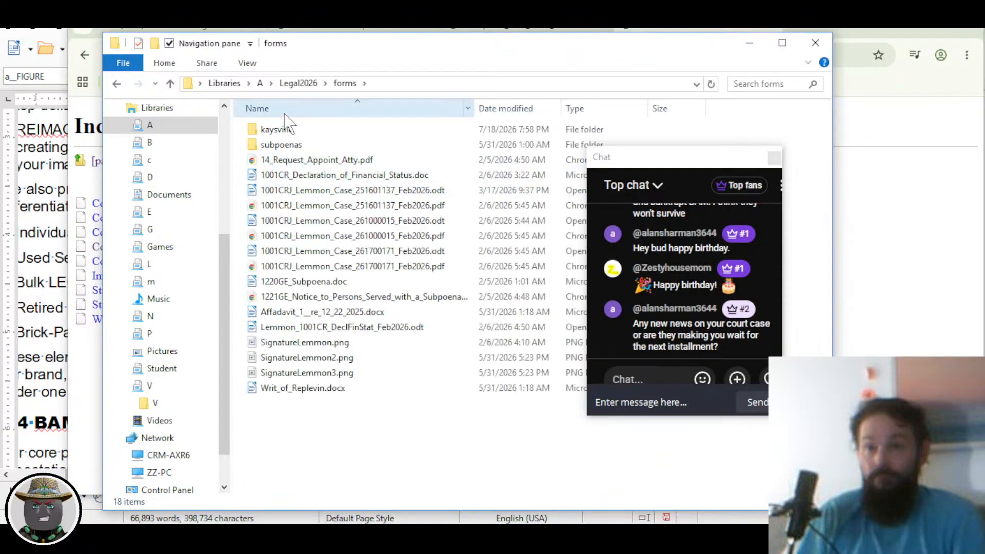
pyautogui.click(307, 83)
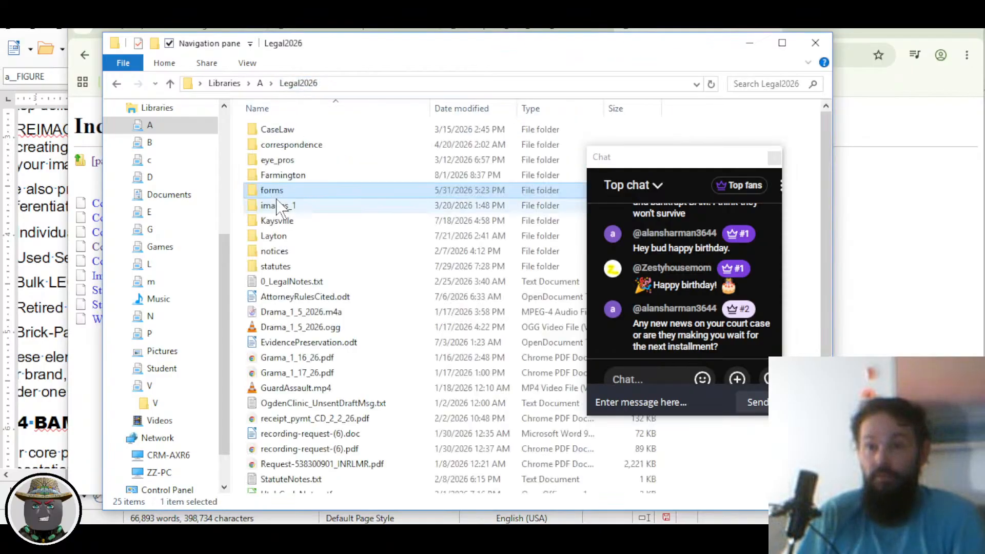
pyautogui.doubleClick(279, 222)
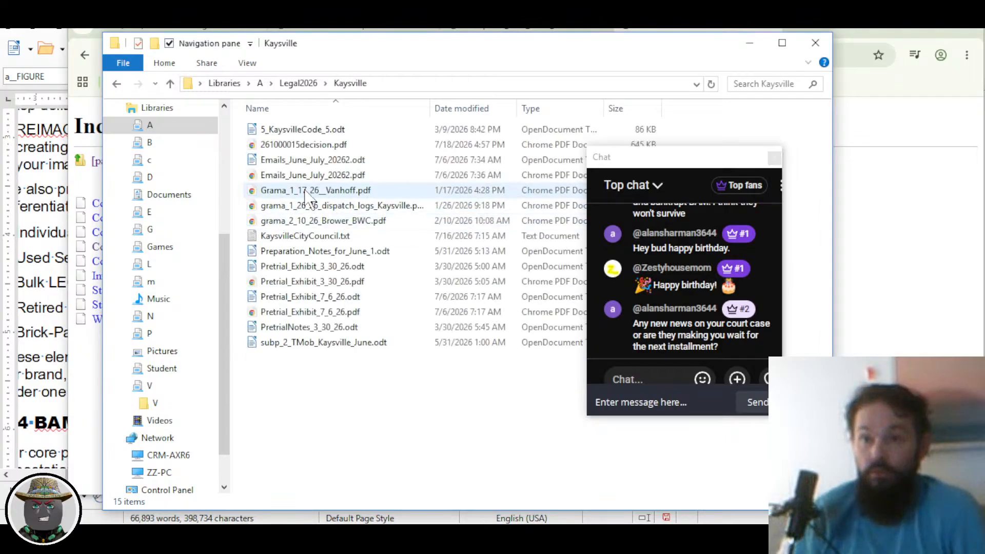
pyautogui.doubleClick(301, 146)
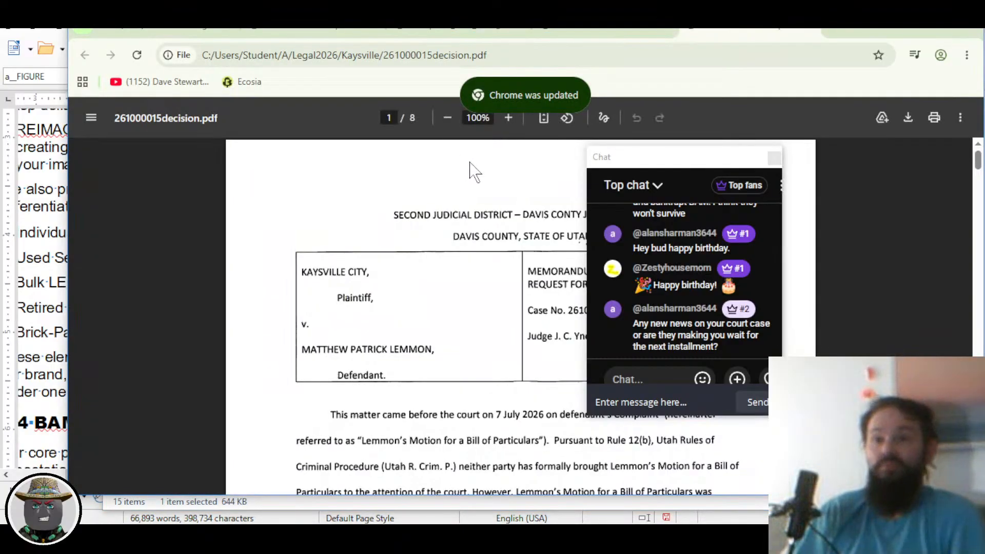
# Step: Close the kaysville folder listing tab in Chrome
pyautogui.moveTo(683, 163); pyautogui.dragTo(864, 189)
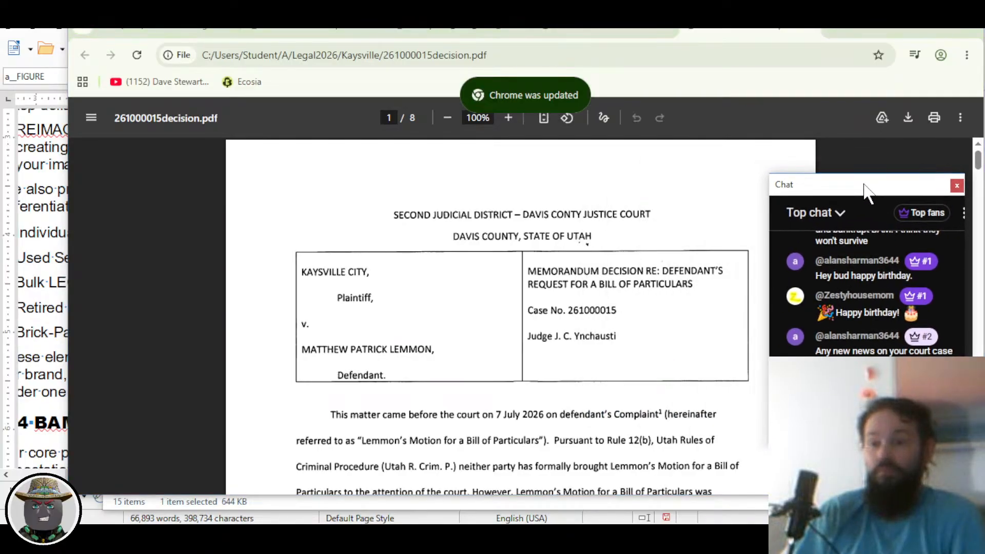
pyautogui.scroll(-3, 600, 278)
pyautogui.scroll(-3, 597, 276)
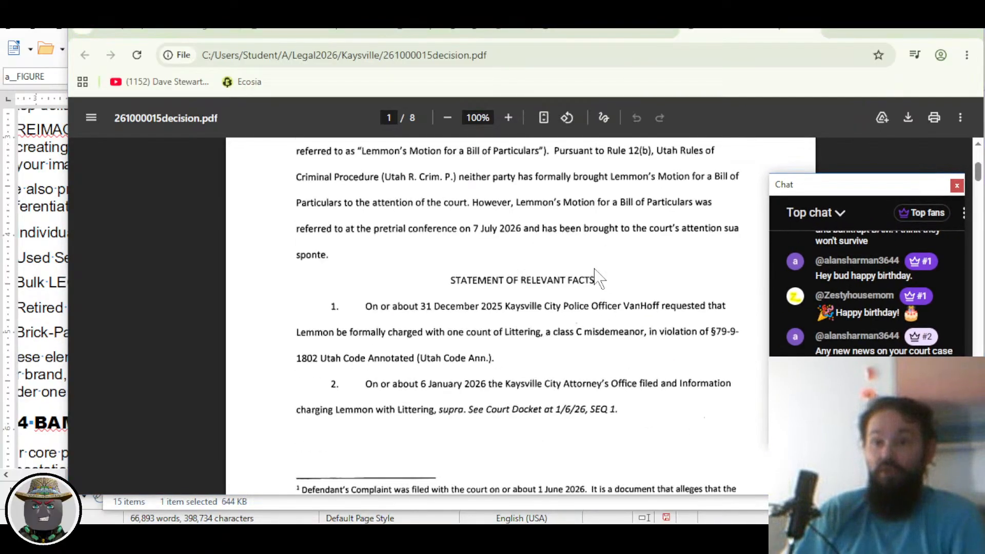
pyautogui.scroll(6, 605, 147)
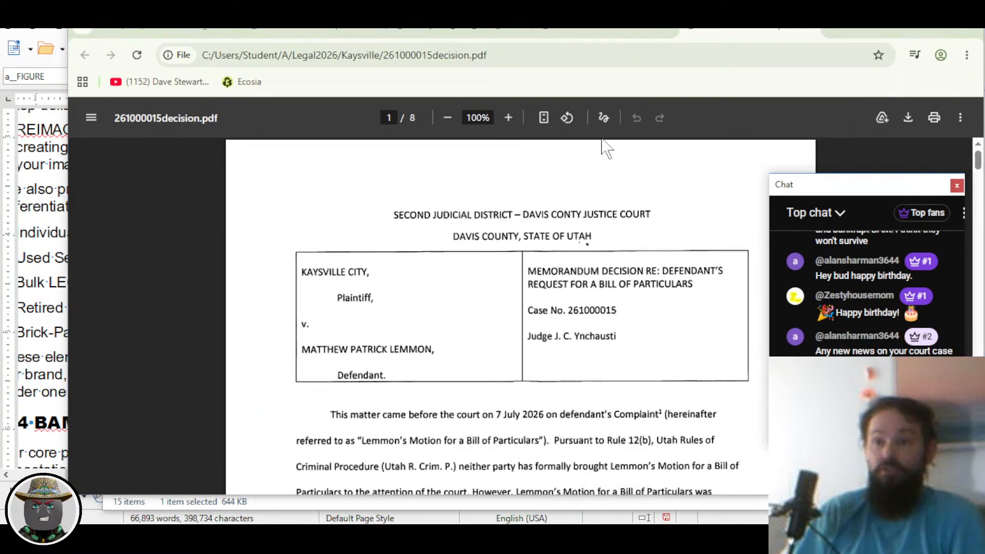
pyautogui.click(606, 32)
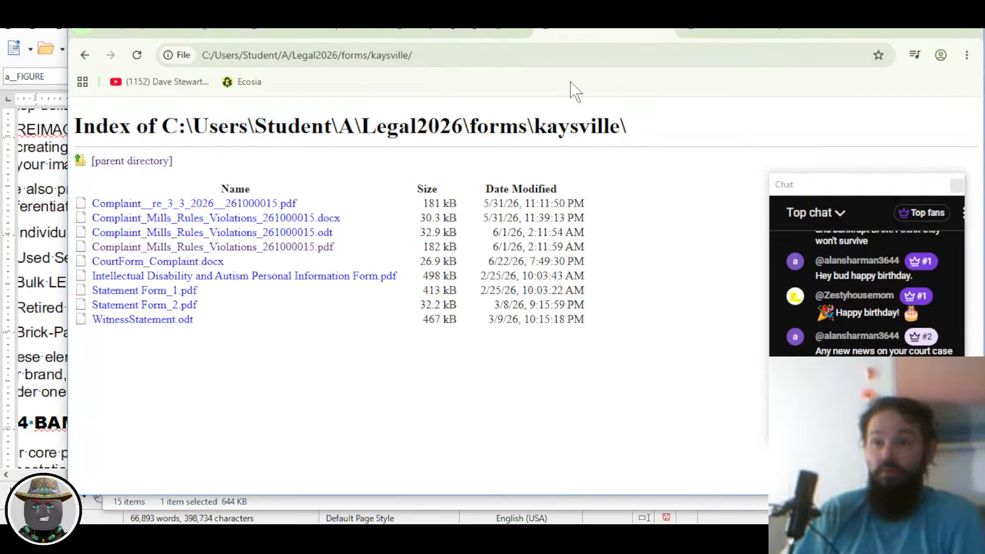
pyautogui.click(667, 35)
# Step: Bring the complaint PDF forward, enlarge it, and shift the browser window left
pyautogui.click(496, 36)
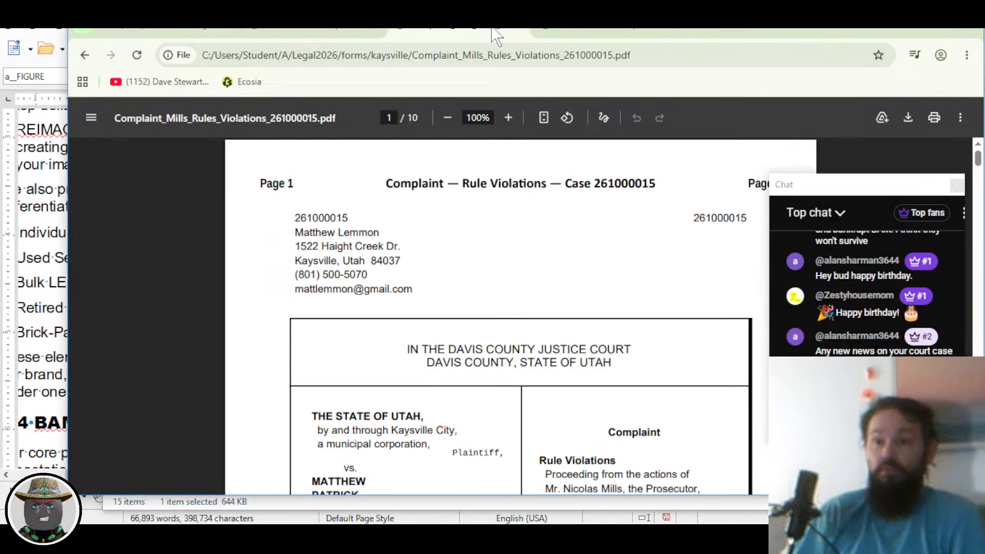
pyautogui.scroll(-6, 442, 281)
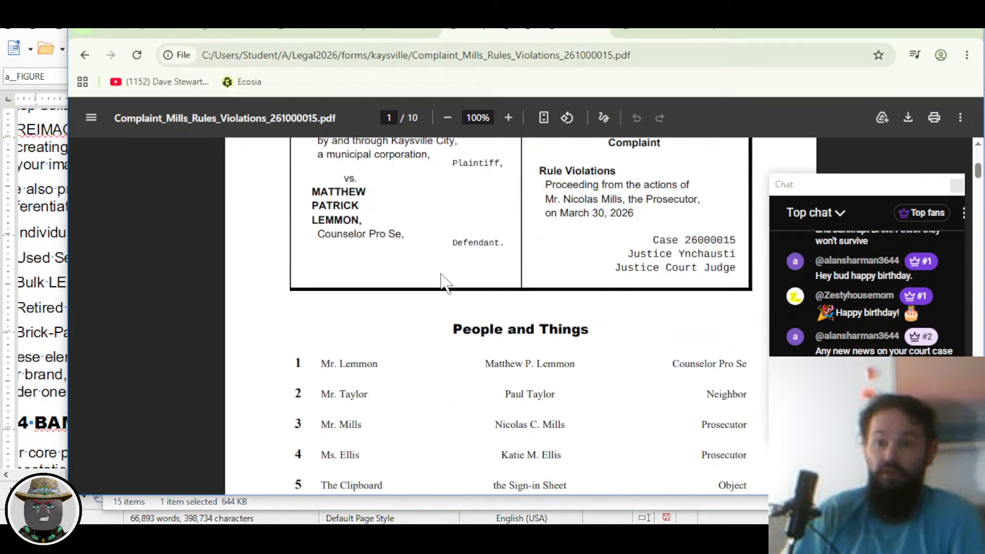
pyautogui.scroll(2, 462, 283)
pyautogui.scroll(-1, 524, 270)
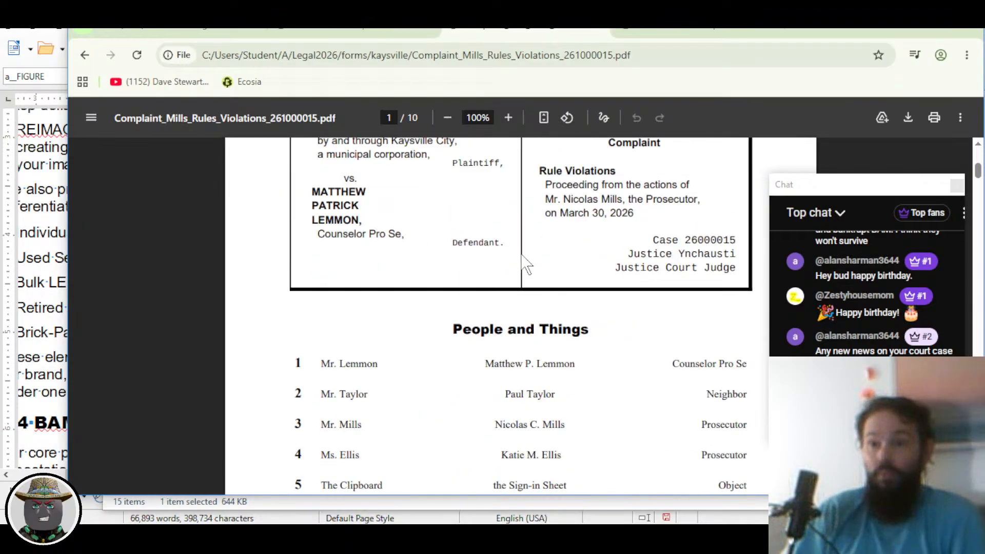
pyautogui.scroll(2, 563, 205)
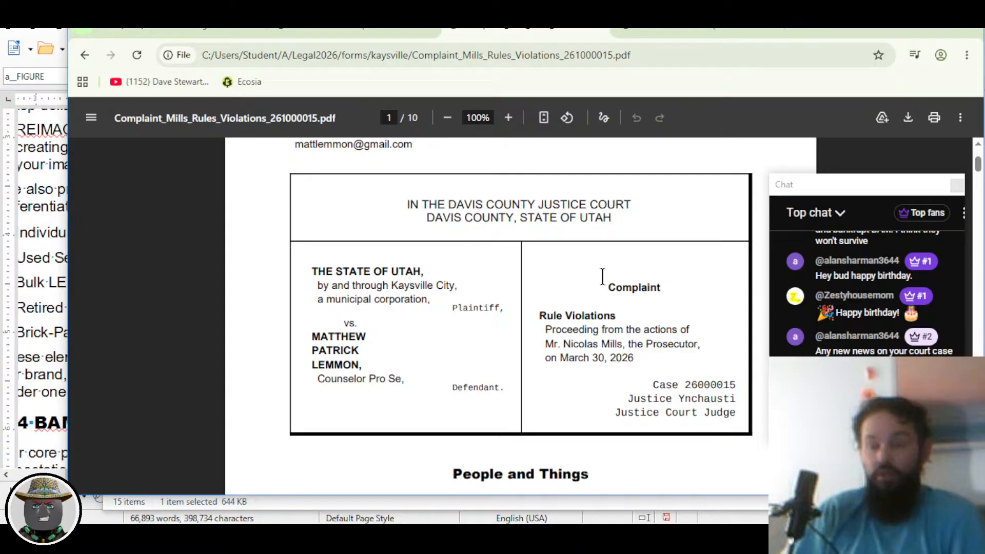
pyautogui.scroll(2, 602, 277)
pyautogui.scroll(-3, 613, 284)
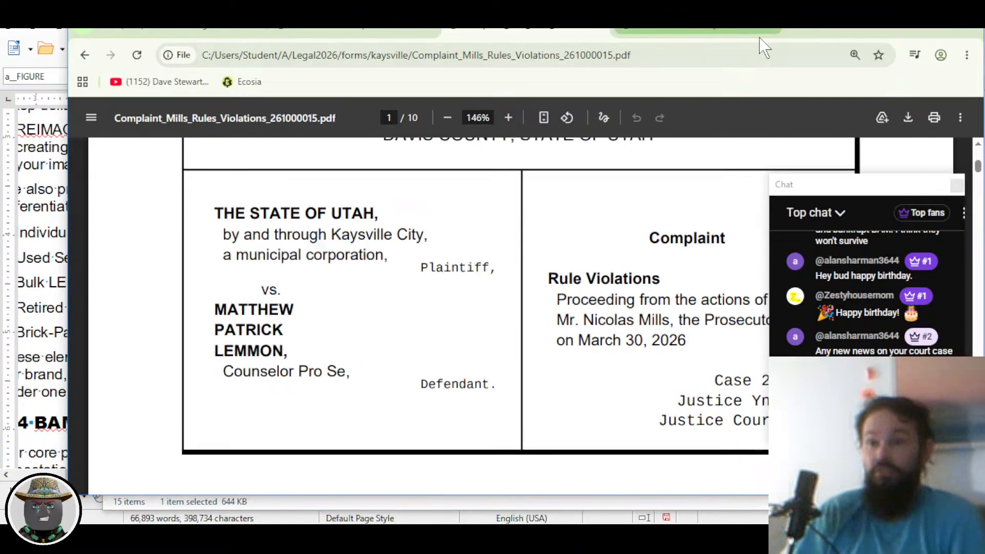
pyautogui.moveTo(827, 36); pyautogui.dragTo(737, 31)
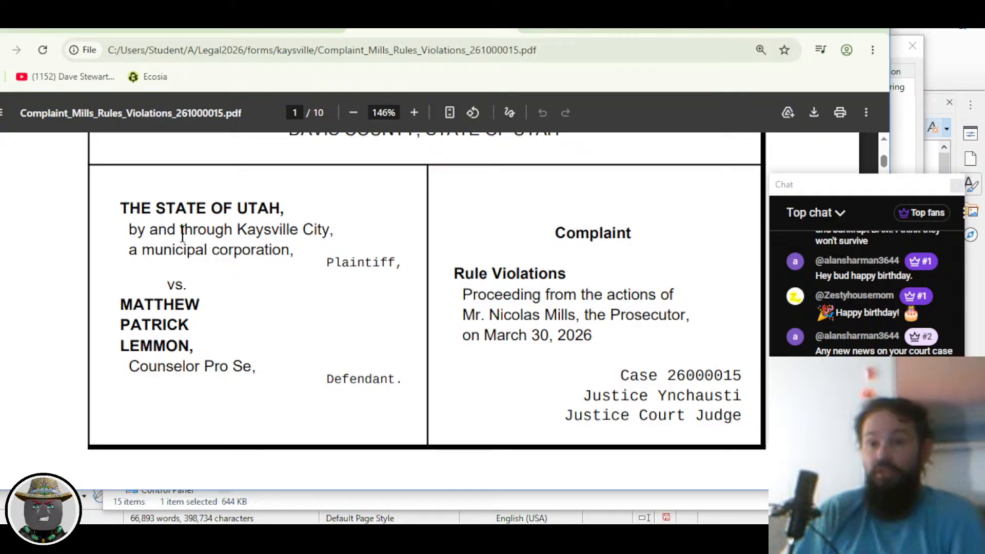
pyautogui.scroll(1, 254, 353)
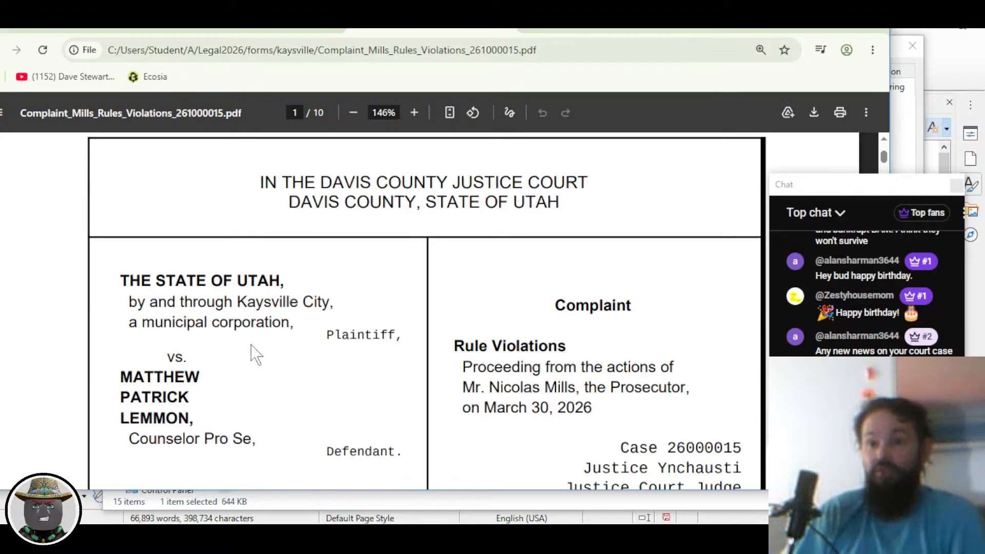
pyautogui.scroll(3, 254, 353)
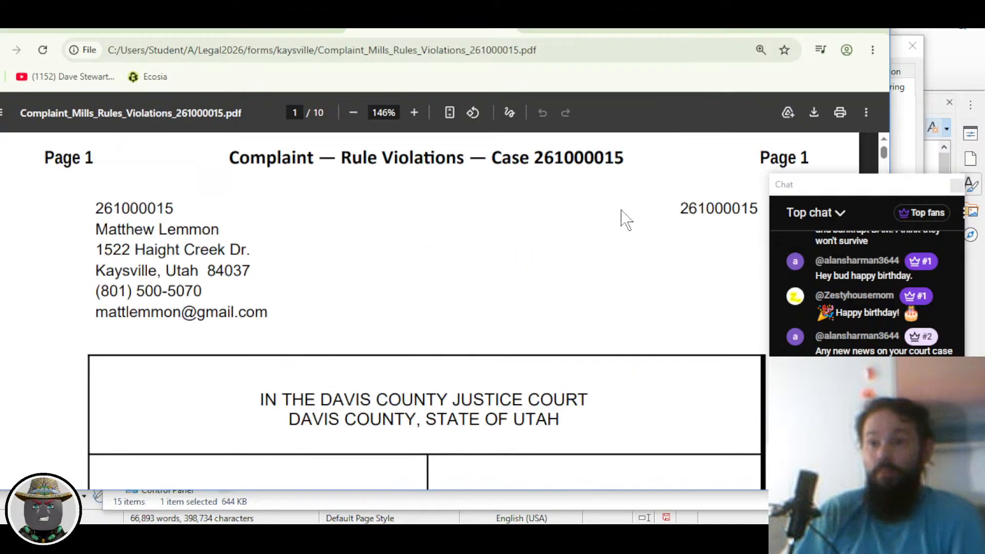
pyautogui.scroll(-5, 637, 241)
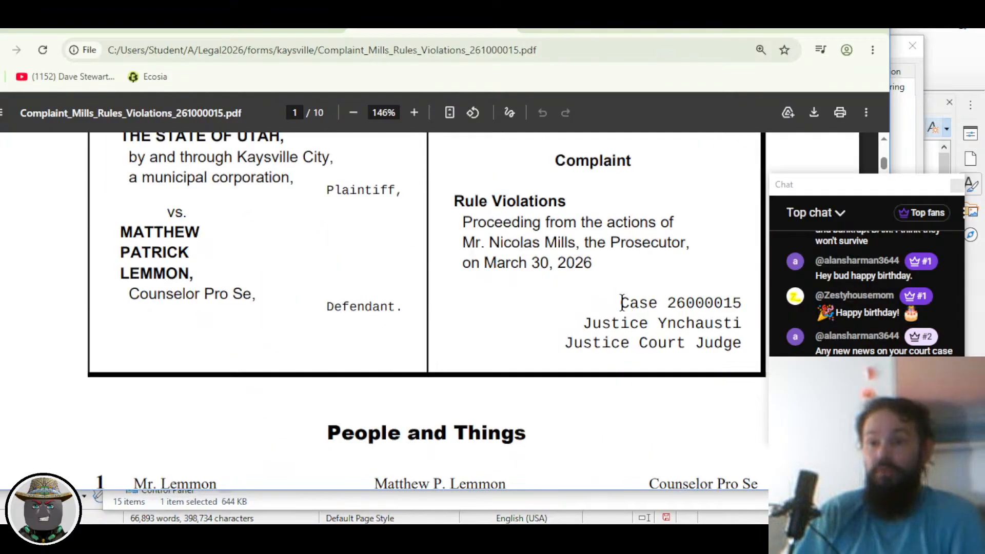
pyautogui.moveTo(622, 303); pyautogui.dragTo(750, 306)
pyautogui.moveTo(577, 323); pyautogui.dragTo(742, 323)
pyautogui.click(610, 312)
pyautogui.scroll(-14, 535, 338)
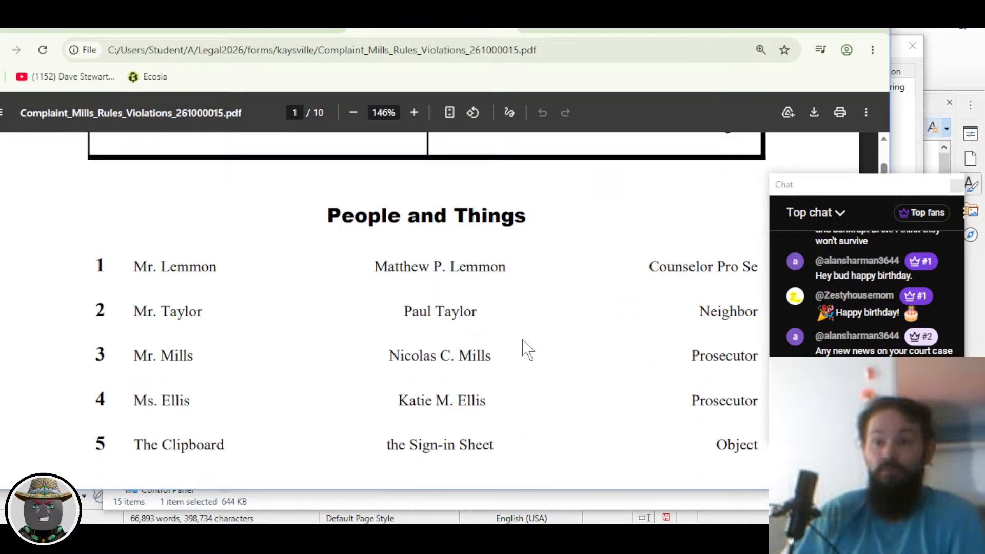
pyautogui.scroll(-14, 522, 349)
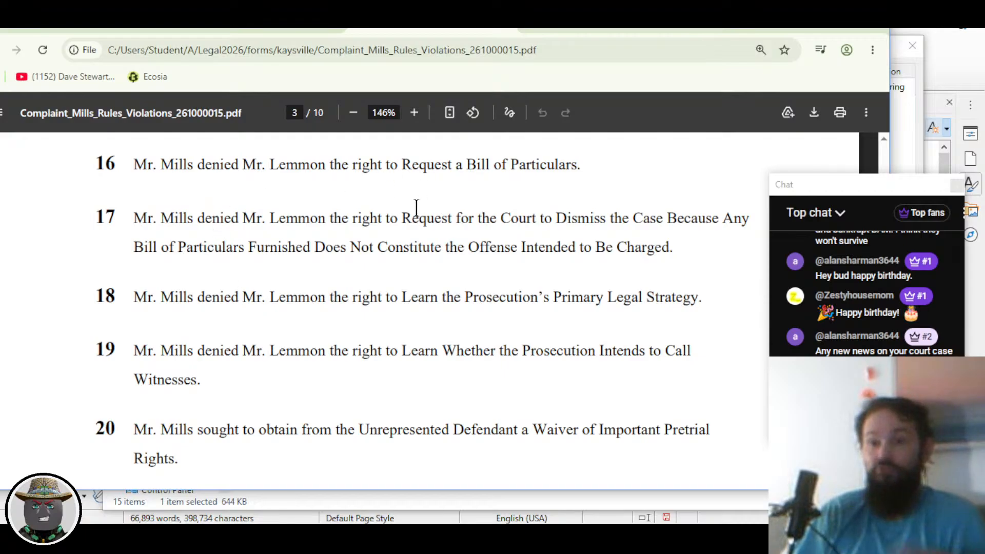
pyautogui.scroll(-1, 416, 208)
pyautogui.scroll(1, 414, 262)
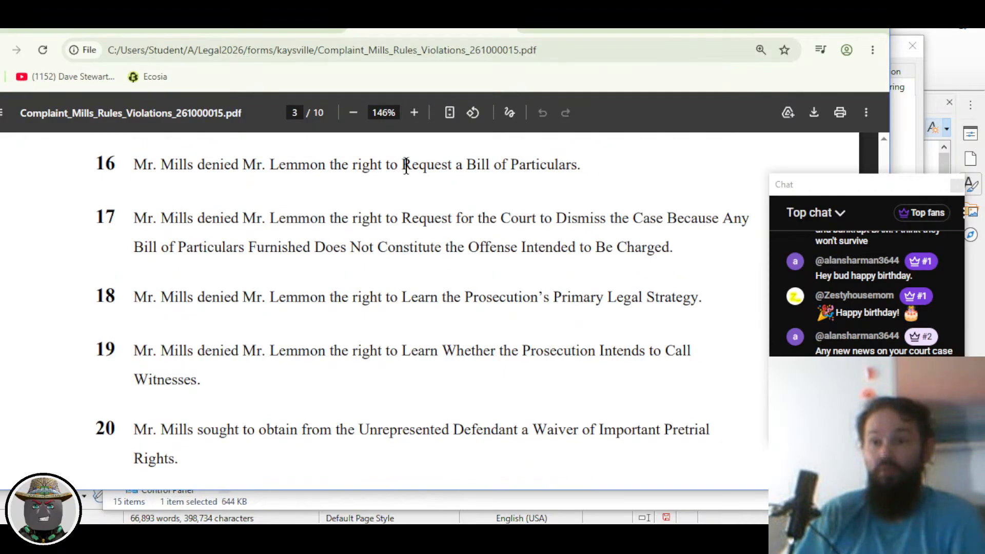
pyautogui.moveTo(404, 165); pyautogui.dragTo(584, 168)
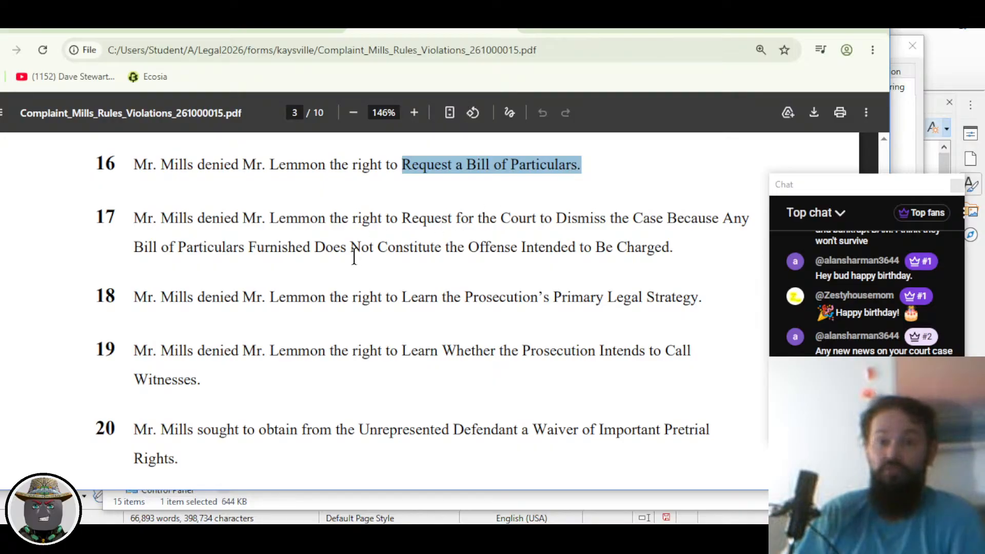
pyautogui.scroll(-15, 398, 281)
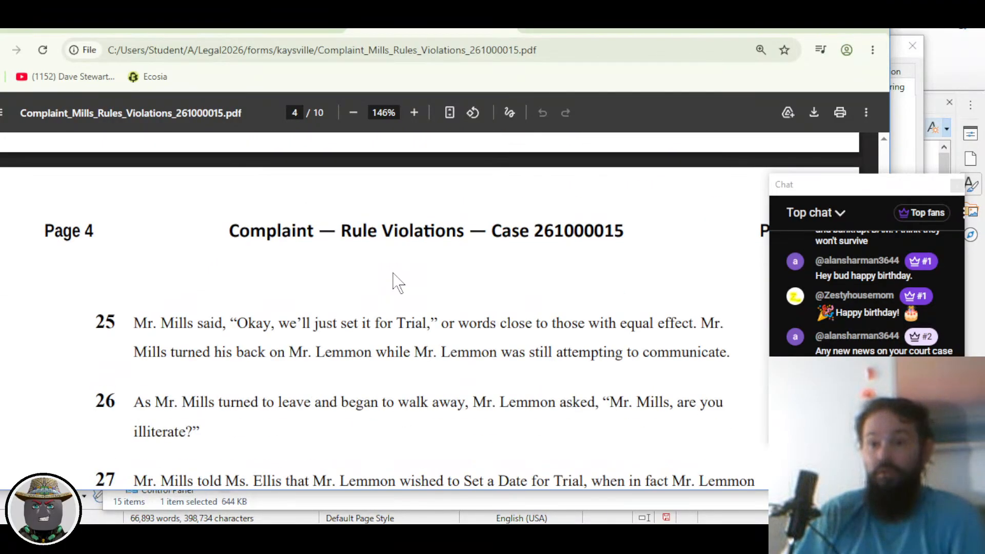
pyautogui.scroll(-15, 398, 281)
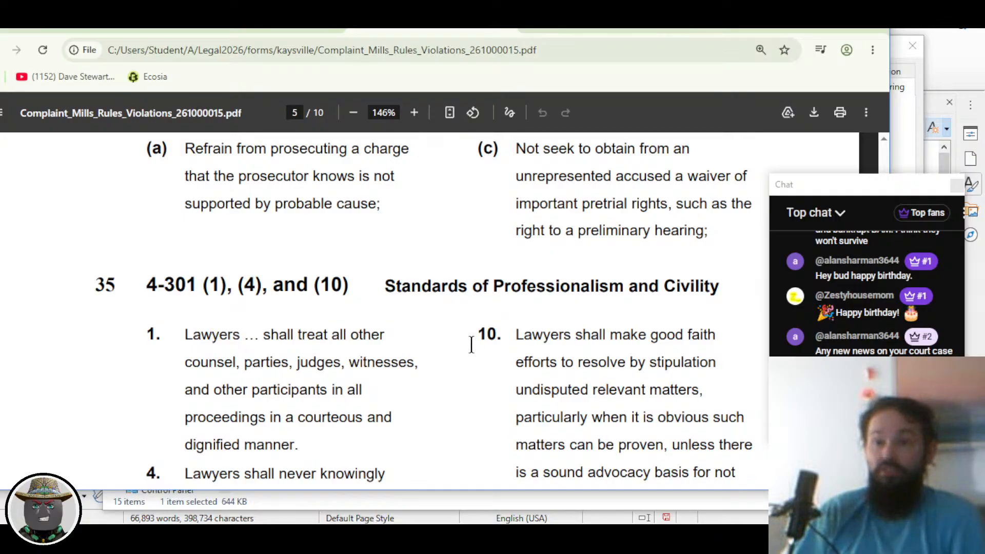
pyautogui.scroll(-2, 276, 350)
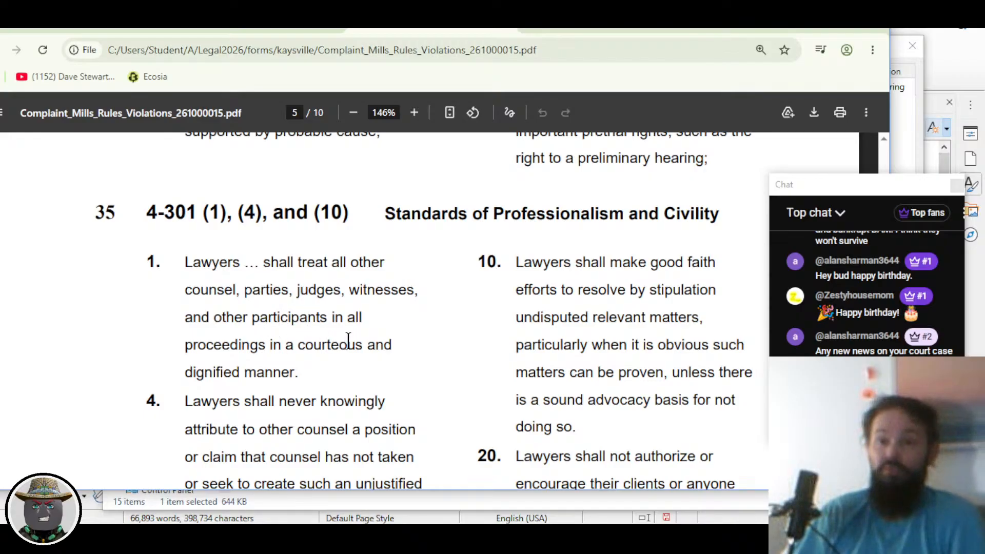
pyautogui.scroll(-2, 336, 339)
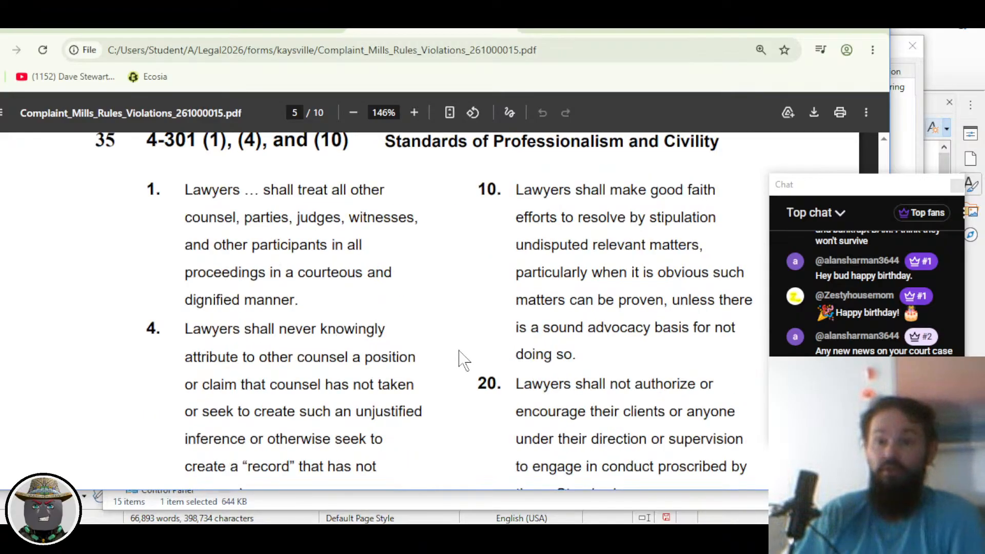
pyautogui.scroll(-4, 484, 369)
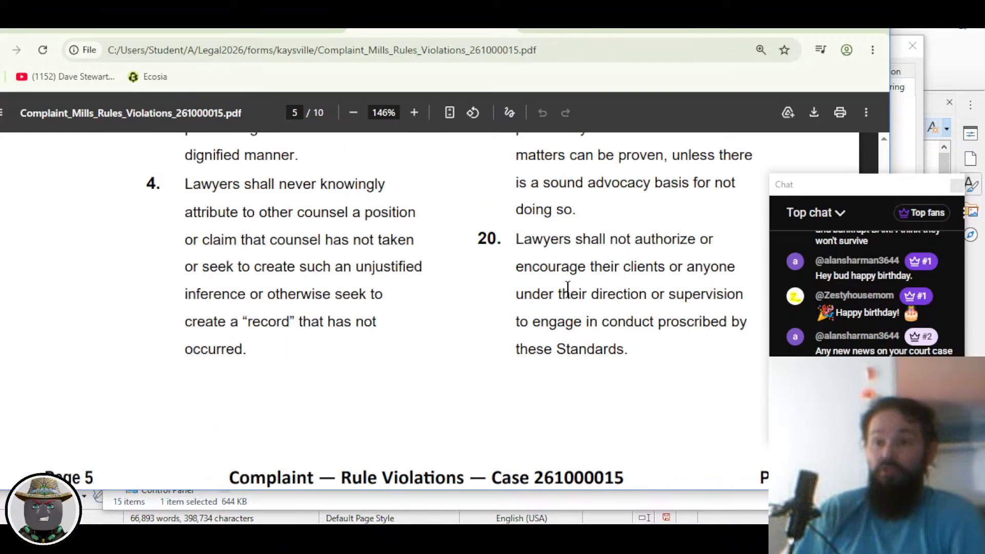
pyautogui.scroll(-5, 529, 310)
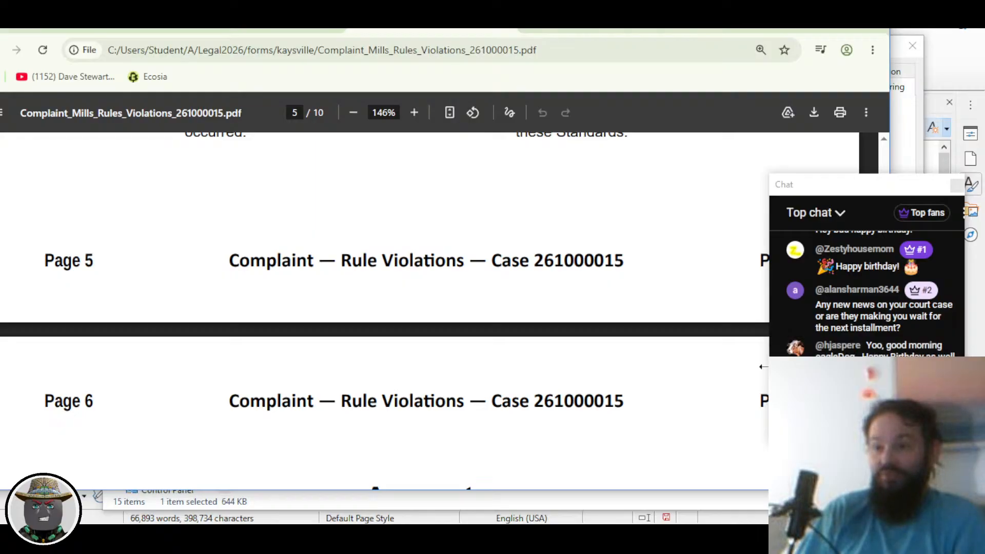
pyautogui.scroll(-1, 595, 392)
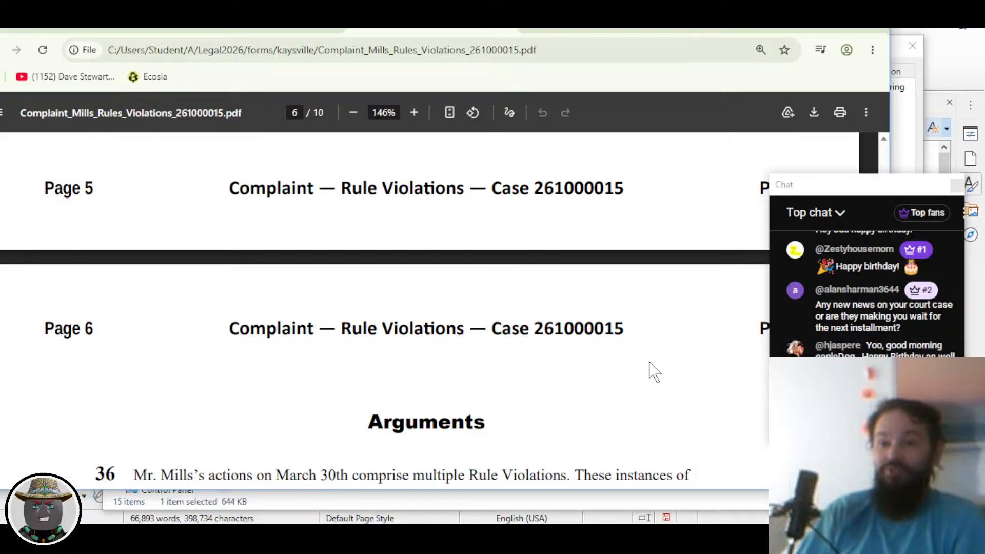
# Step: Read through the complaint's later pages of arguments and requests
pyautogui.scroll(-3, 545, 363)
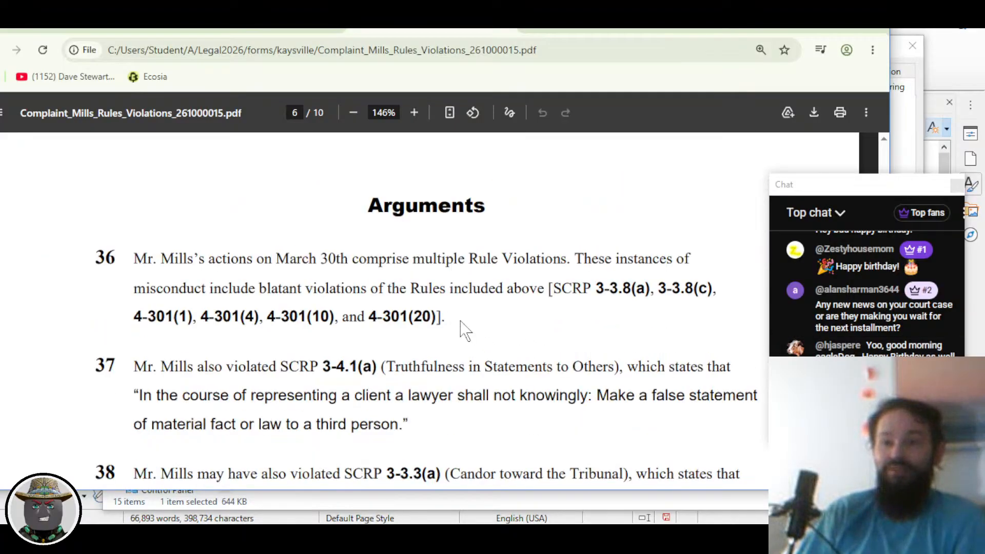
pyautogui.scroll(-1, 462, 329)
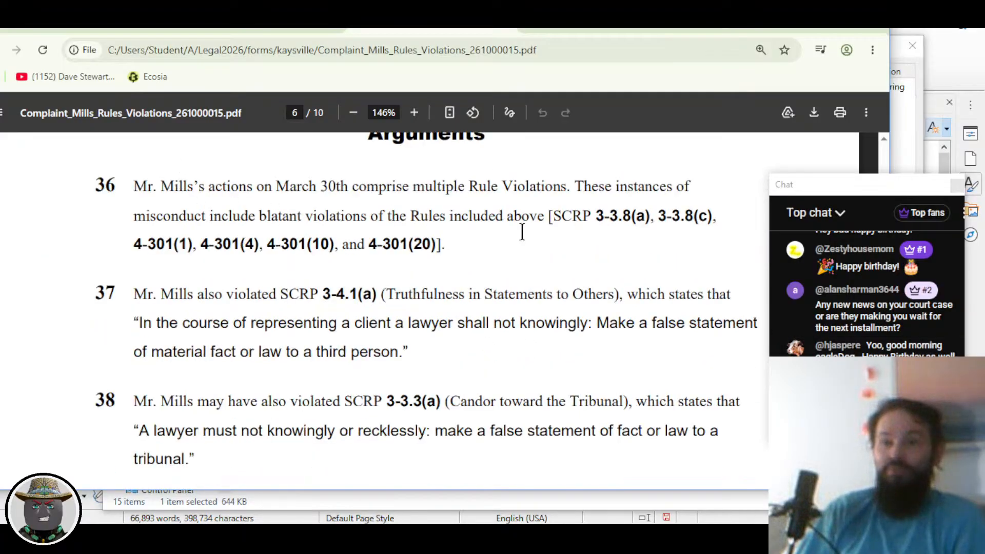
pyautogui.scroll(-1, 278, 246)
pyautogui.scroll(-11, 278, 246)
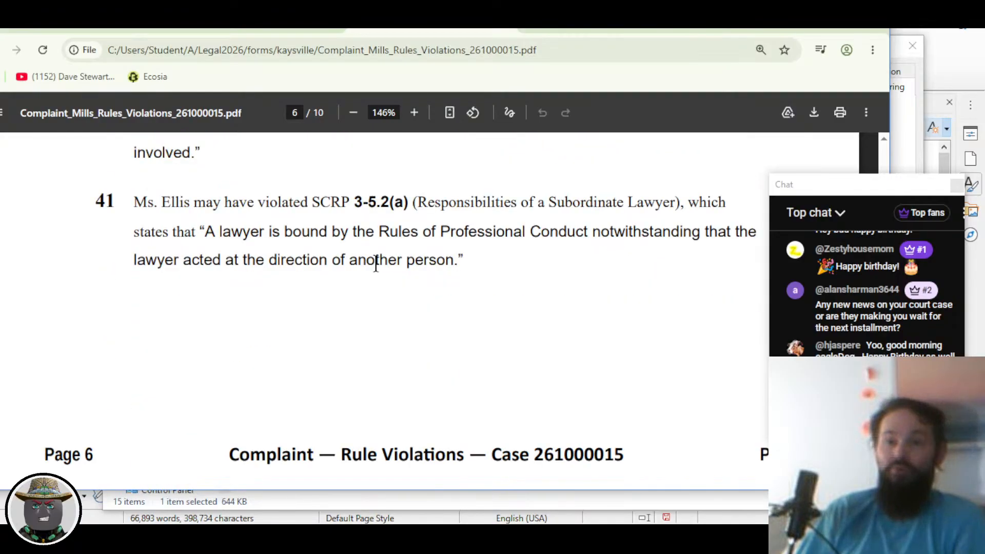
pyautogui.scroll(-10, 376, 264)
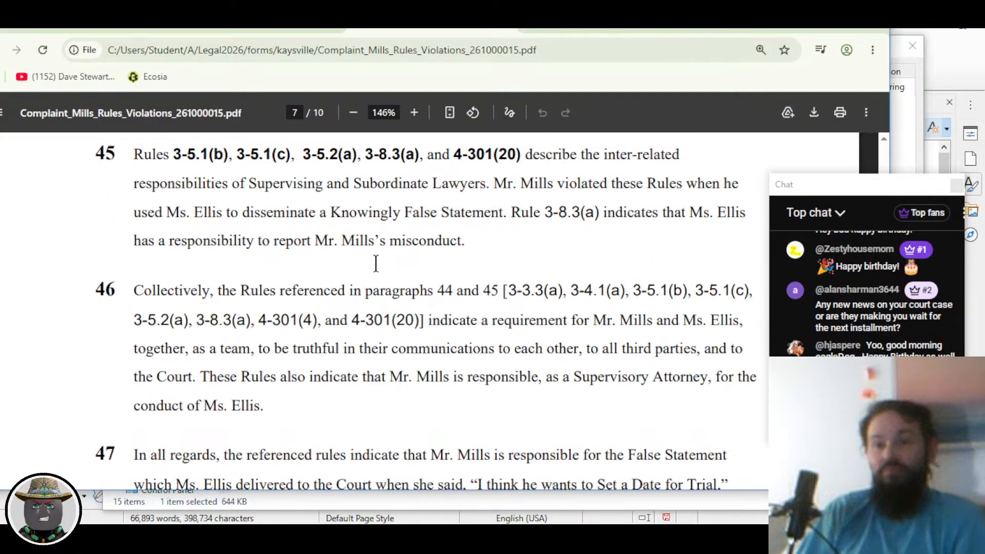
pyautogui.scroll(-20, 375, 264)
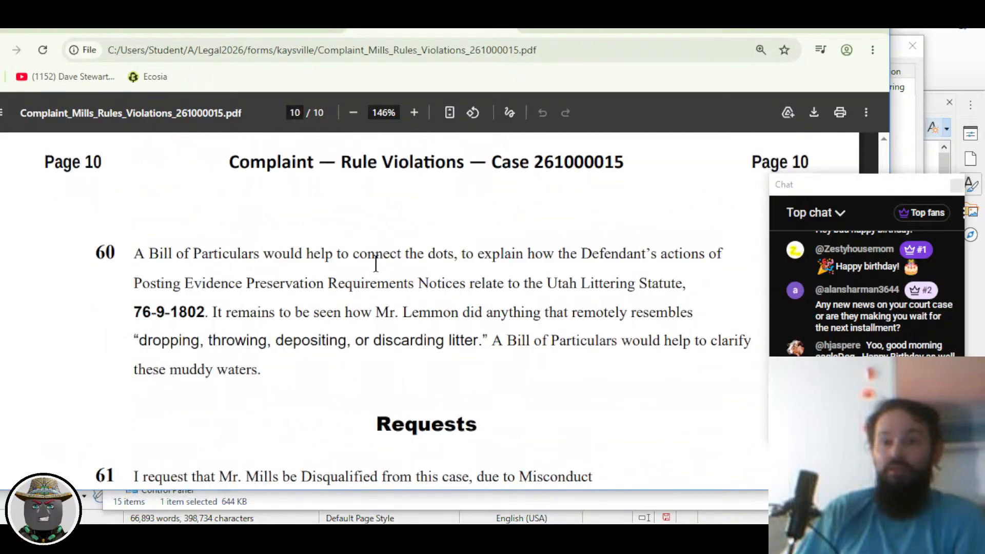
pyautogui.scroll(5, 374, 264)
pyautogui.scroll(-3, 260, 297)
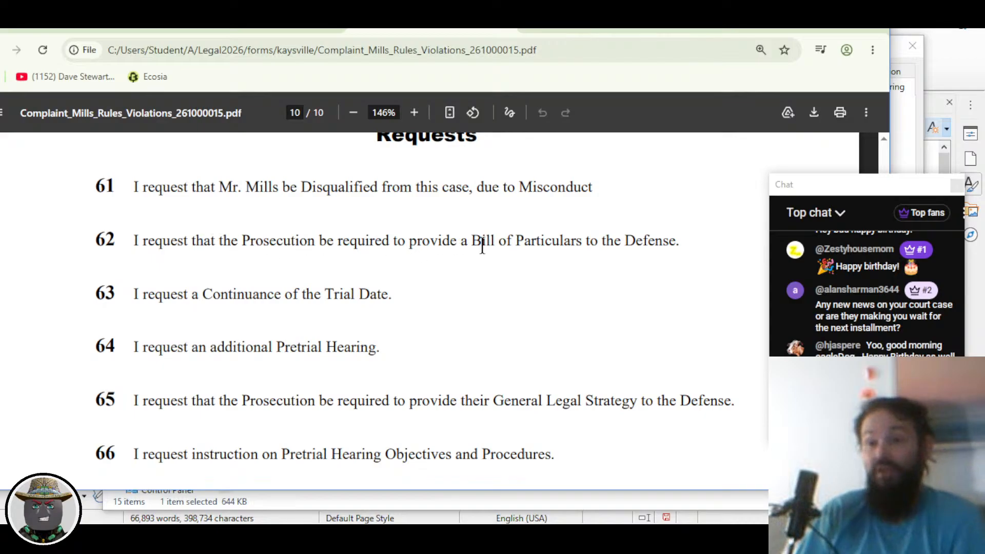
# Step: Highlight the Bill of Particulars request in item 62 and review the surrounding text
pyautogui.moveTo(460, 241); pyautogui.dragTo(688, 249)
pyautogui.scroll(10, 530, 313)
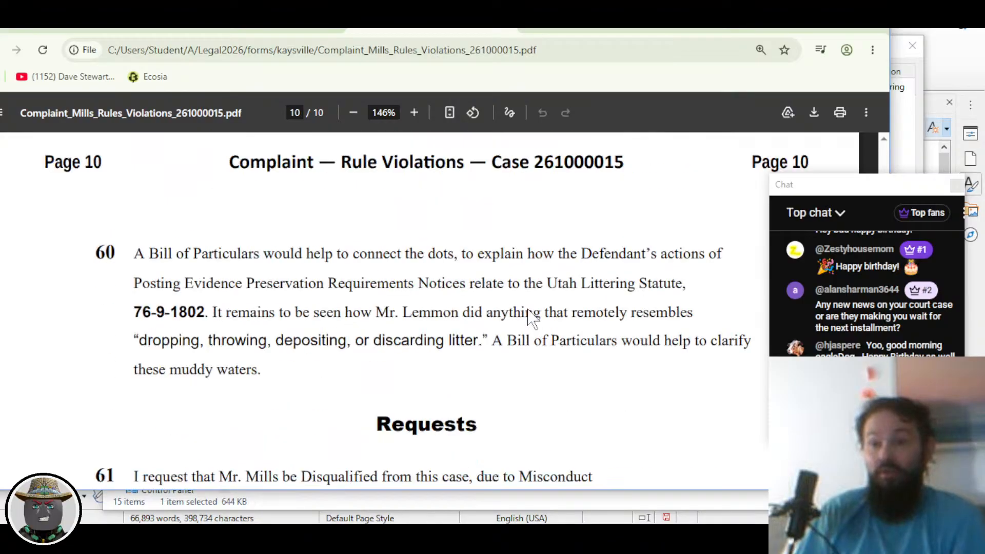
pyautogui.scroll(10, 406, 318)
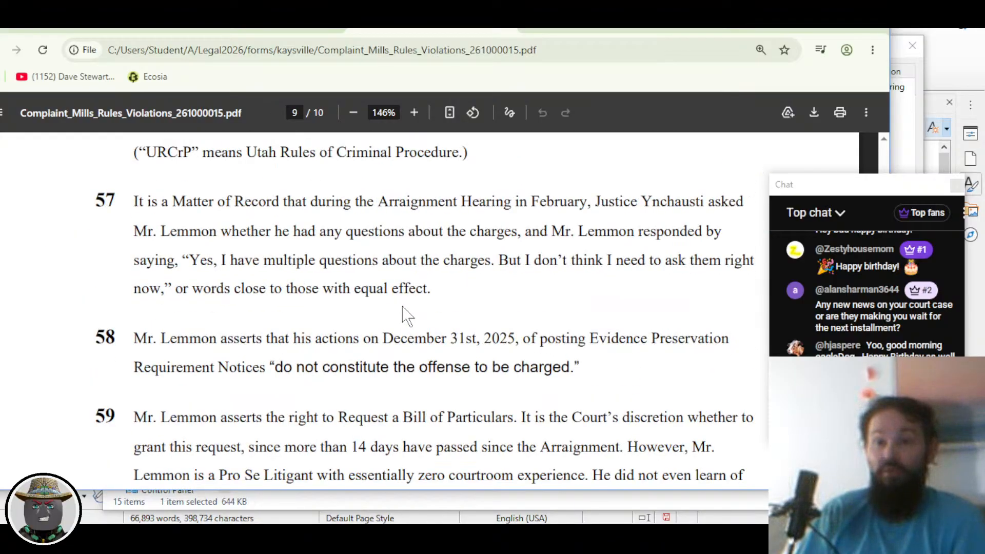
pyautogui.scroll(-8, 380, 286)
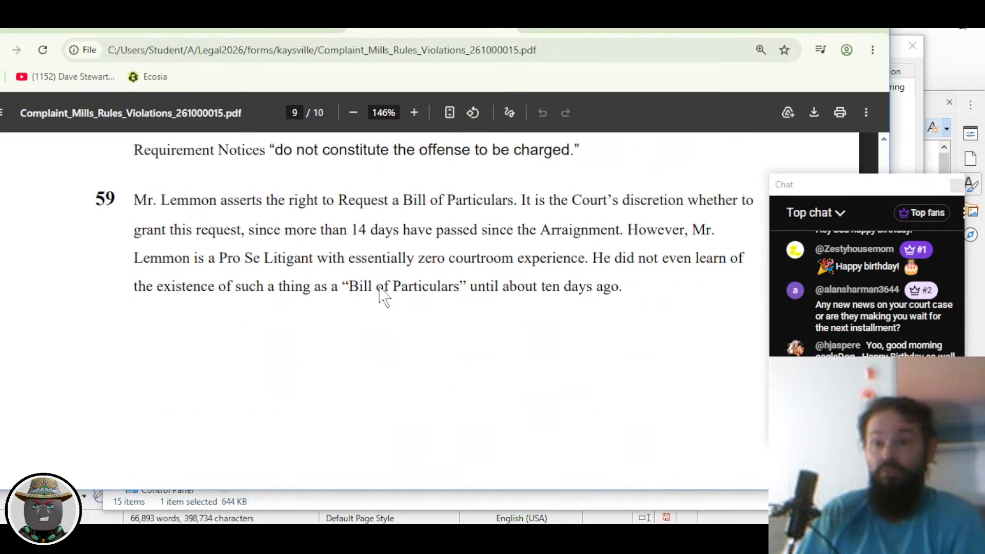
pyautogui.scroll(1, 375, 288)
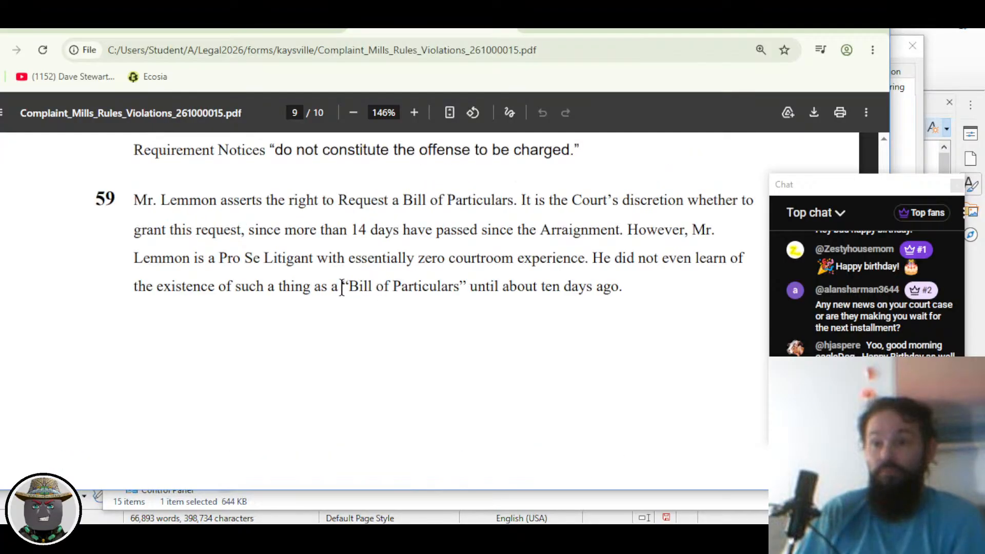
pyautogui.scroll(3, 341, 287)
pyautogui.scroll(3, 359, 306)
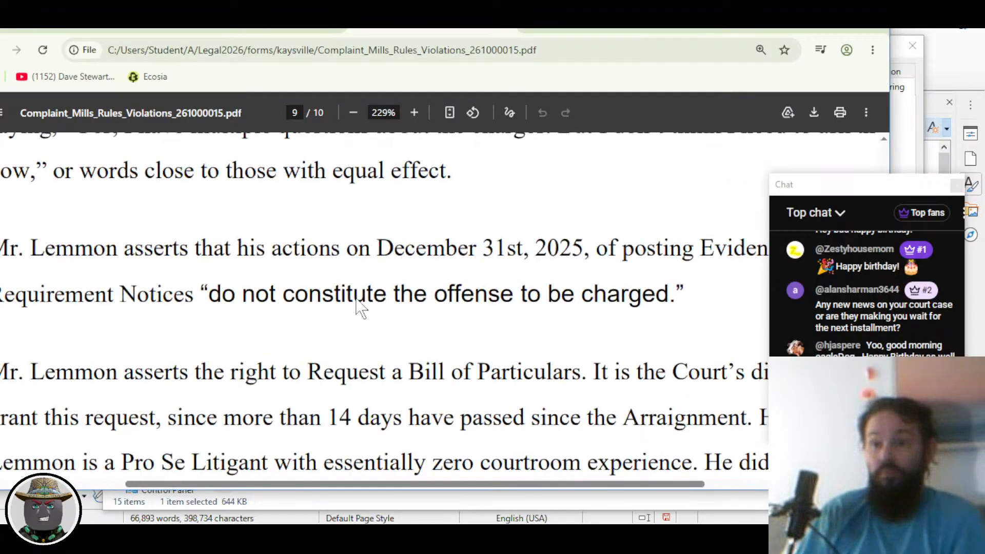
pyautogui.scroll(-5, 354, 305)
pyautogui.scroll(2, 306, 297)
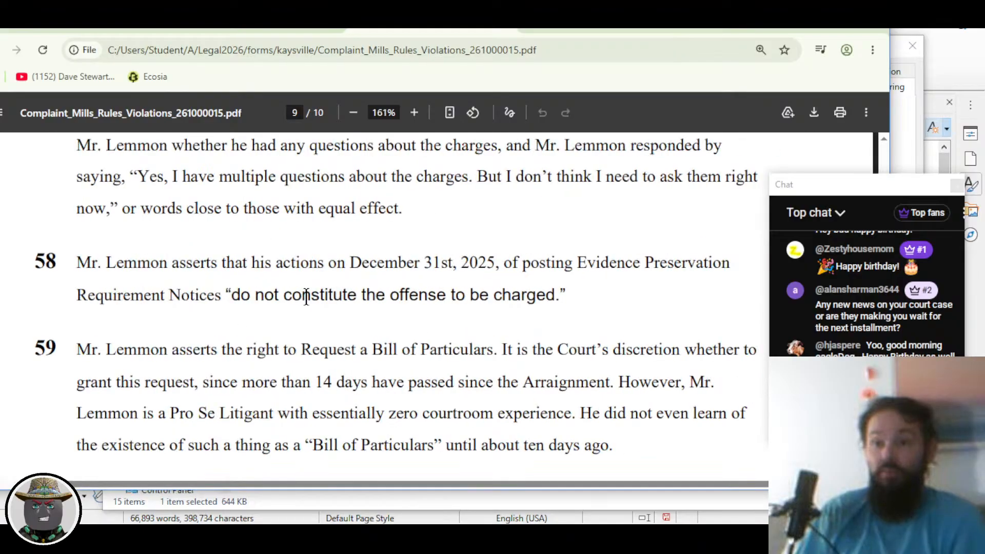
pyautogui.moveTo(821, 190); pyautogui.dragTo(868, 199)
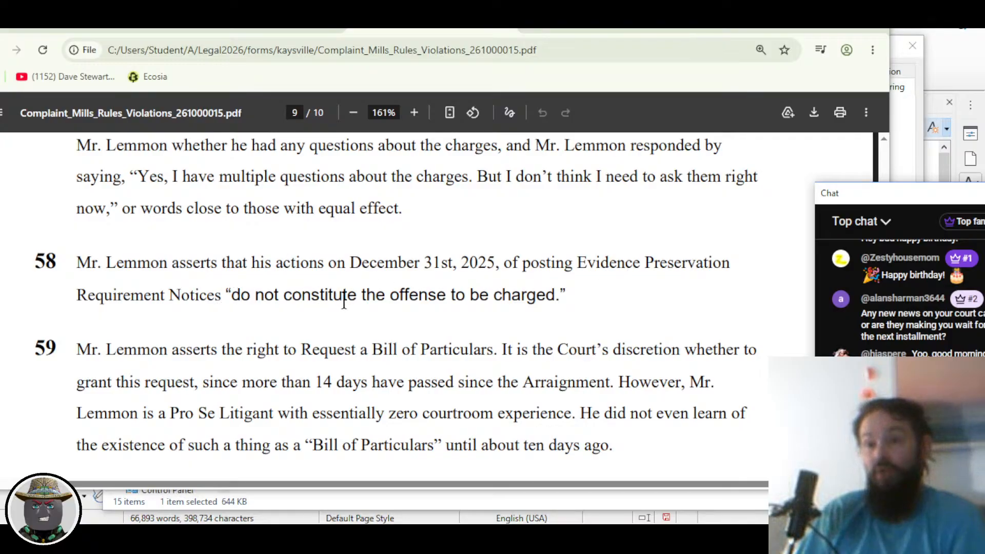
pyautogui.scroll(-1, 509, 305)
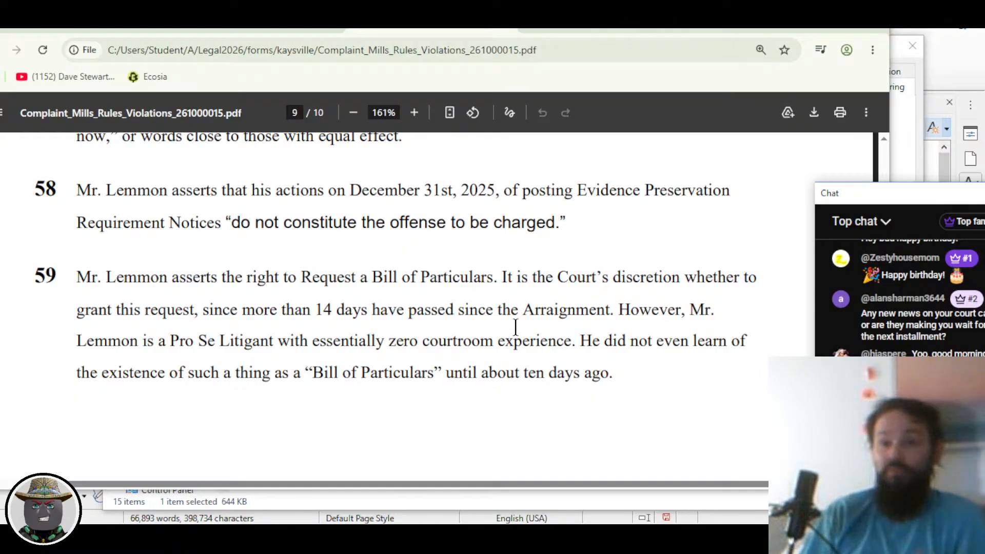
pyautogui.scroll(-2, 514, 331)
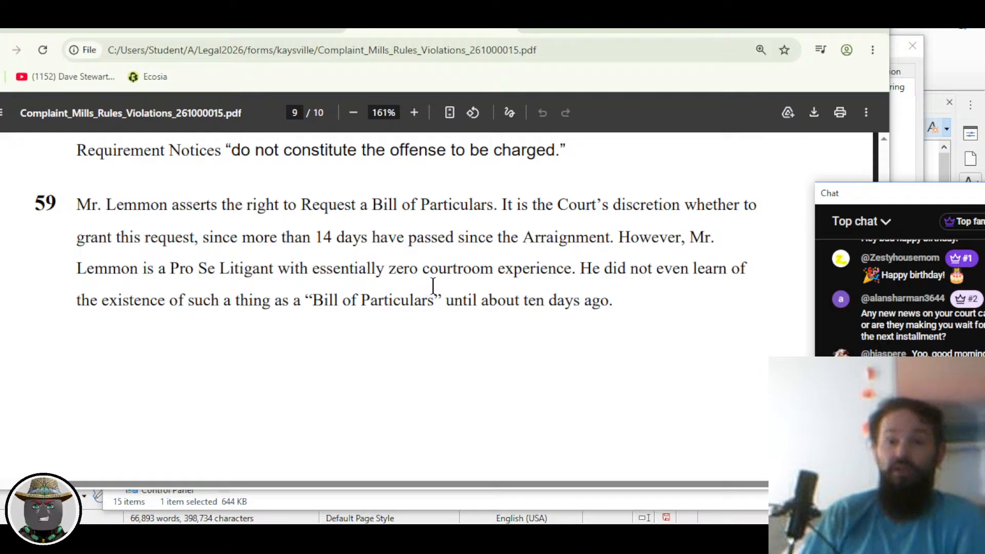
pyautogui.scroll(-6, 429, 283)
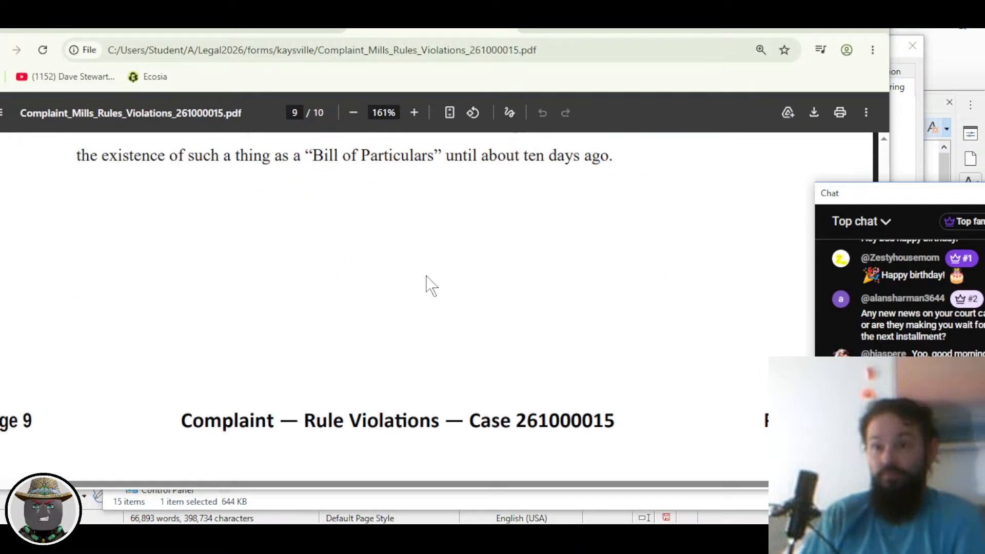
pyautogui.scroll(-3, 430, 285)
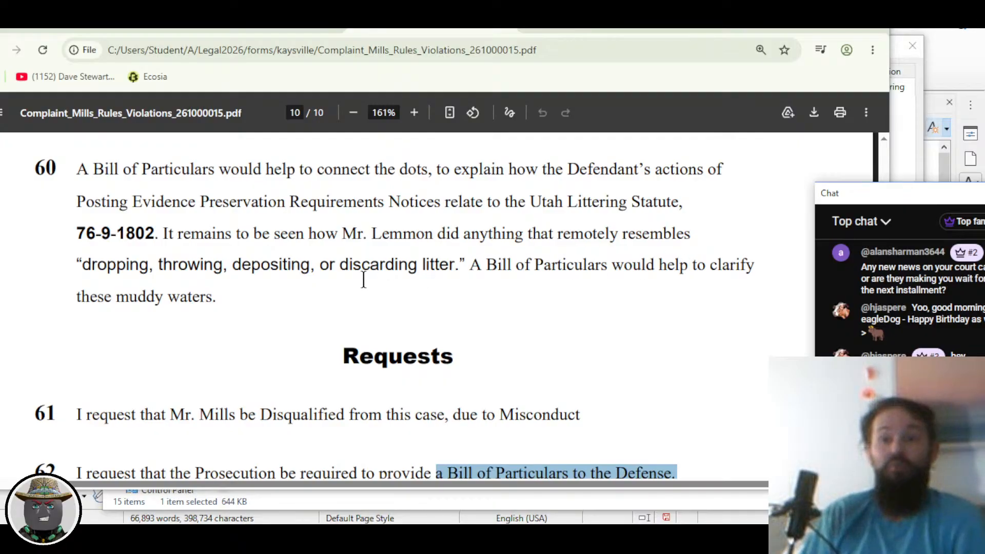
pyautogui.scroll(-3, 363, 279)
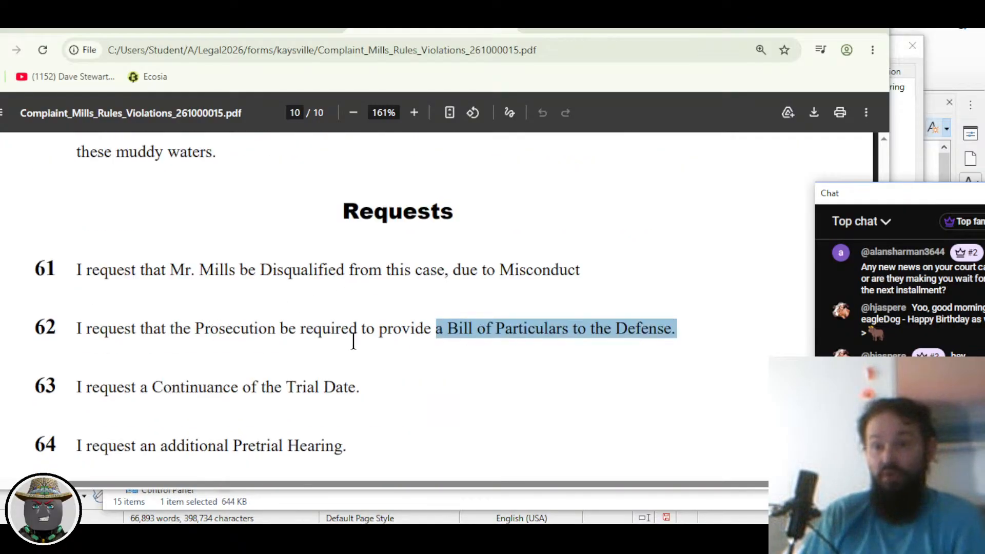
pyautogui.click(373, 339)
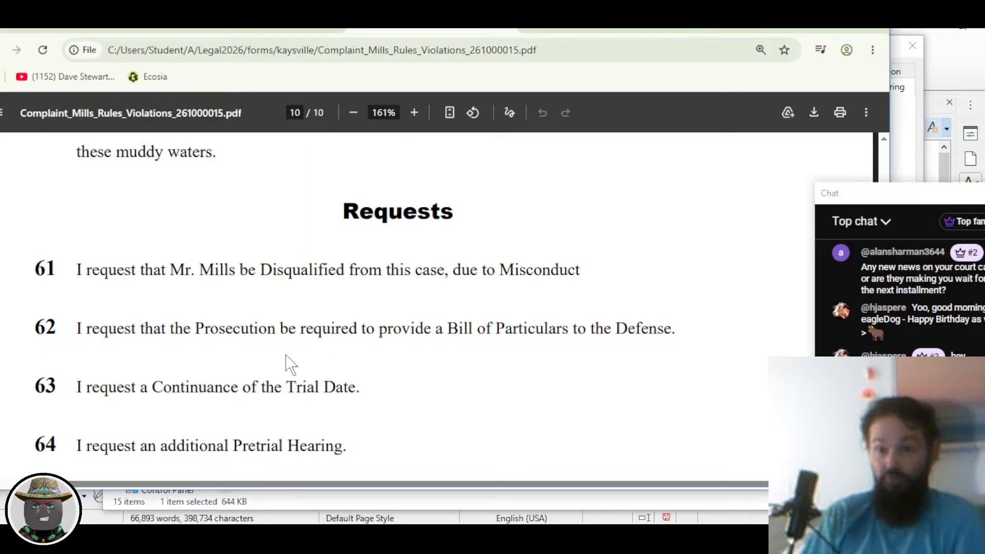
pyautogui.scroll(-3, 287, 364)
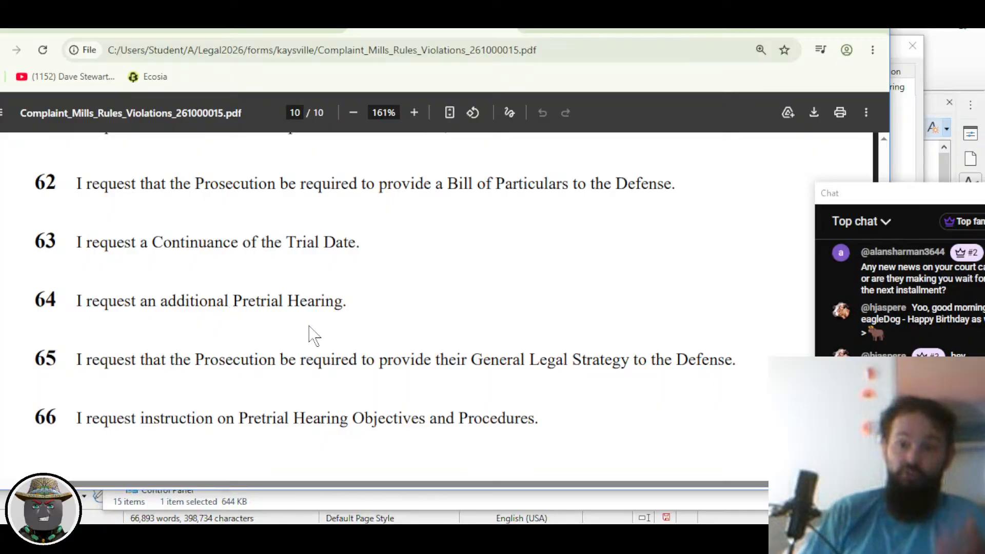
pyautogui.scroll(-1, 349, 328)
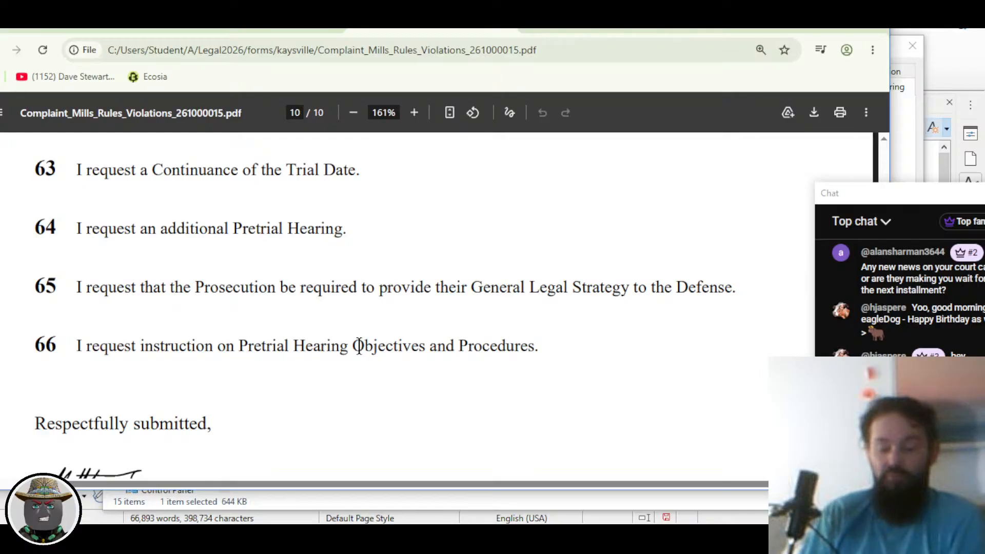
pyautogui.scroll(-2, 359, 346)
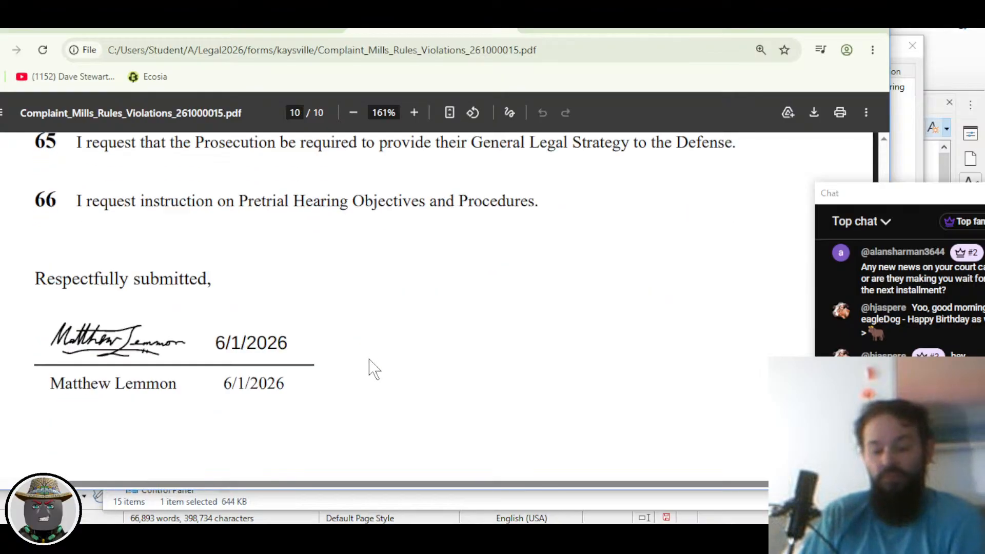
pyautogui.click(581, 32)
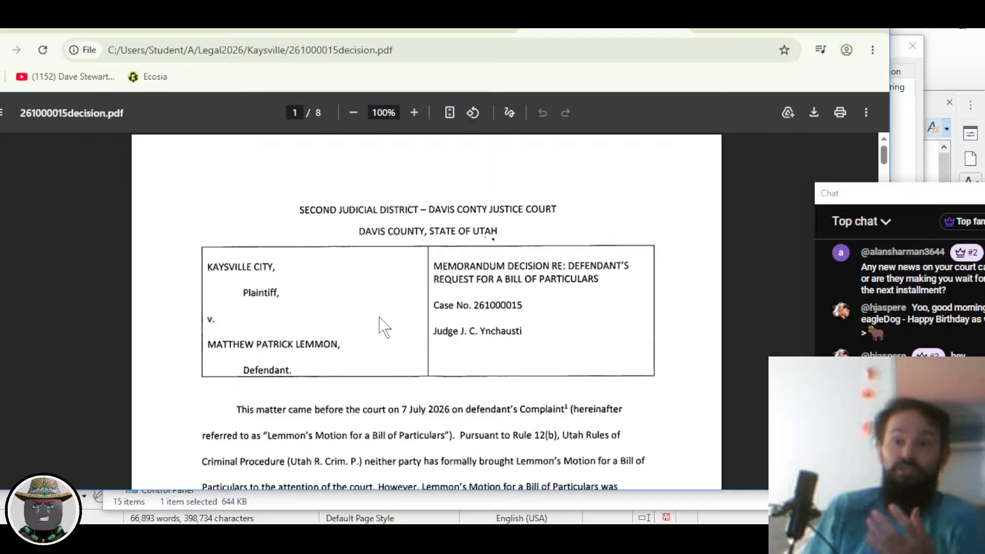
# Step: Zoom the decision PDF to 146% and scroll to the ANALYSIS heading on page 5
pyautogui.scroll(-3, 384, 327)
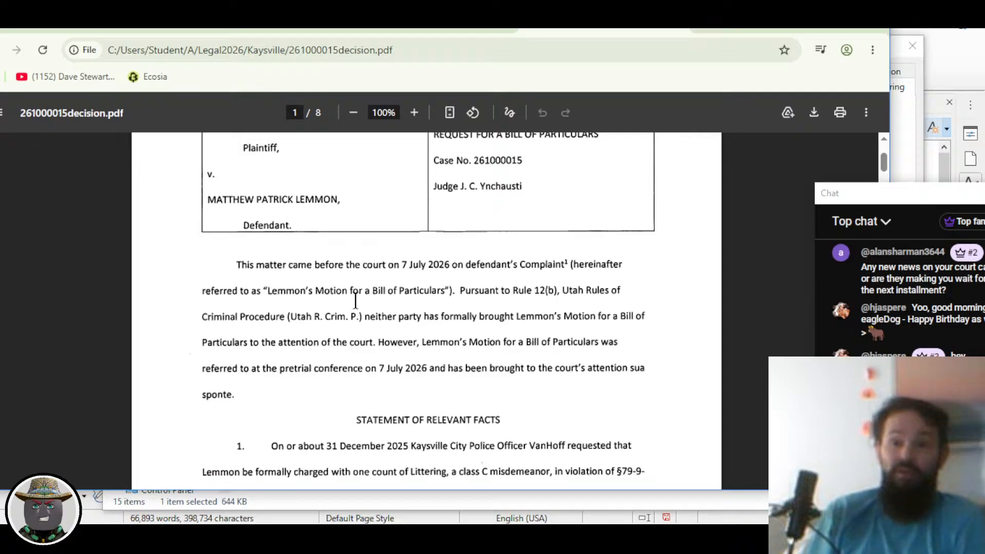
pyautogui.scroll(-3, 386, 300)
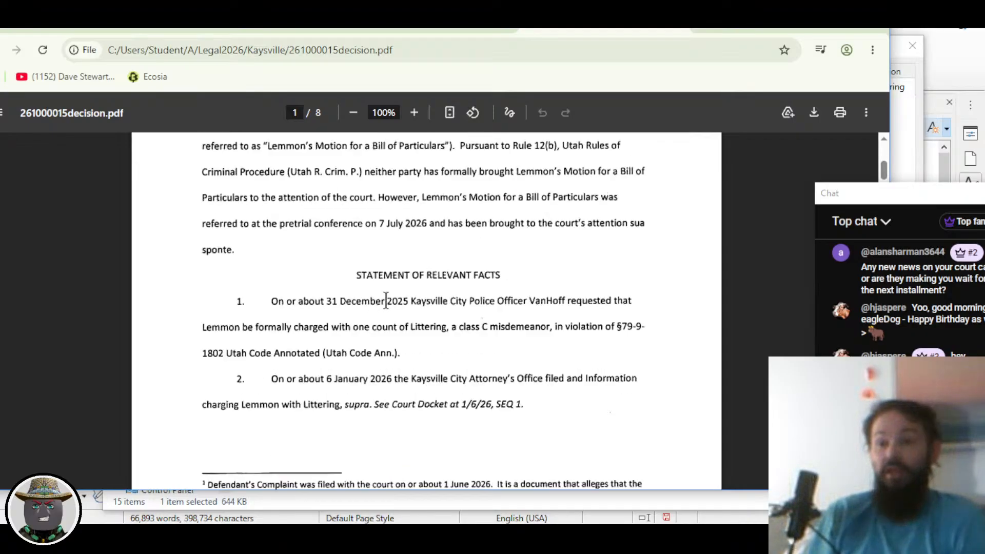
pyautogui.scroll(-8, 386, 300)
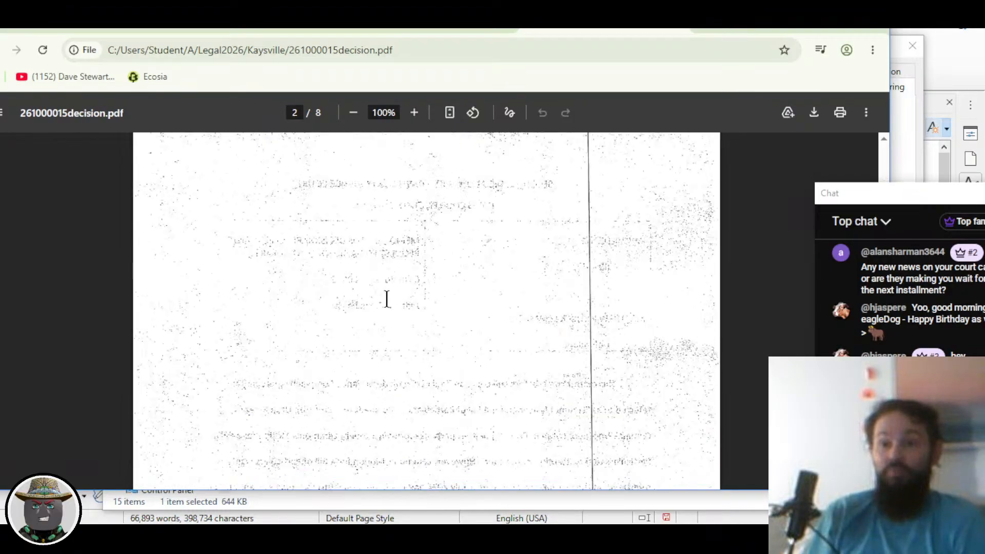
pyautogui.scroll(-10, 388, 302)
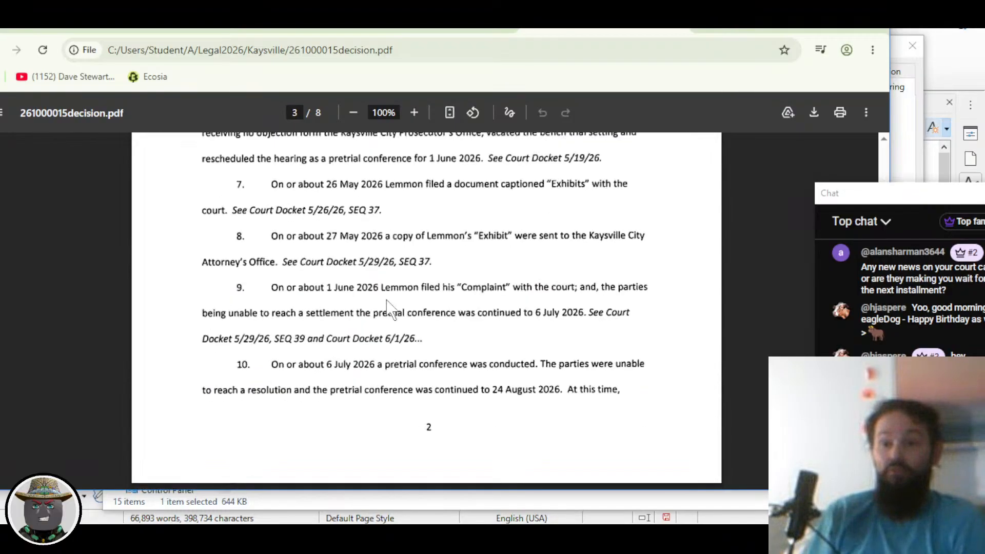
pyautogui.scroll(-6, 388, 308)
pyautogui.scroll(7, 388, 308)
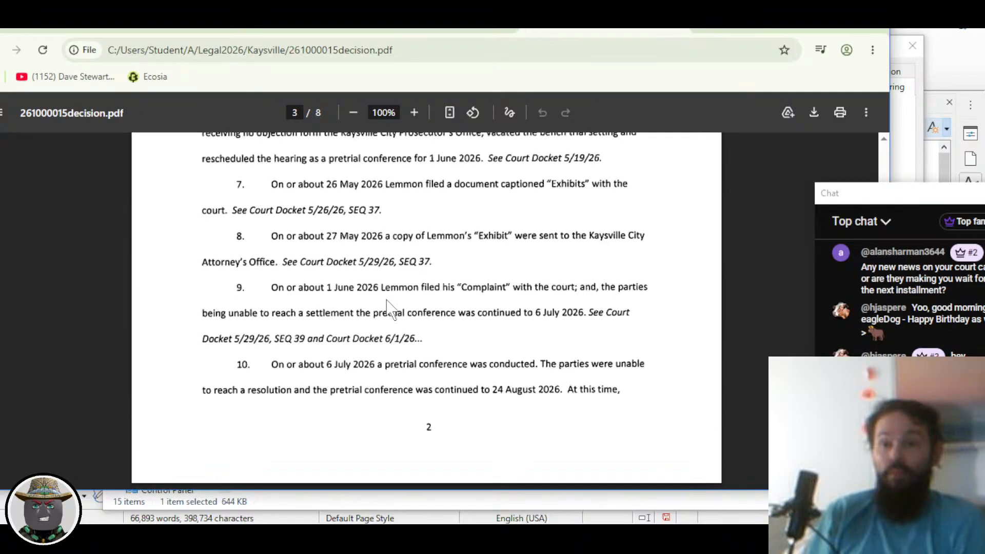
pyautogui.scroll(3, 390, 308)
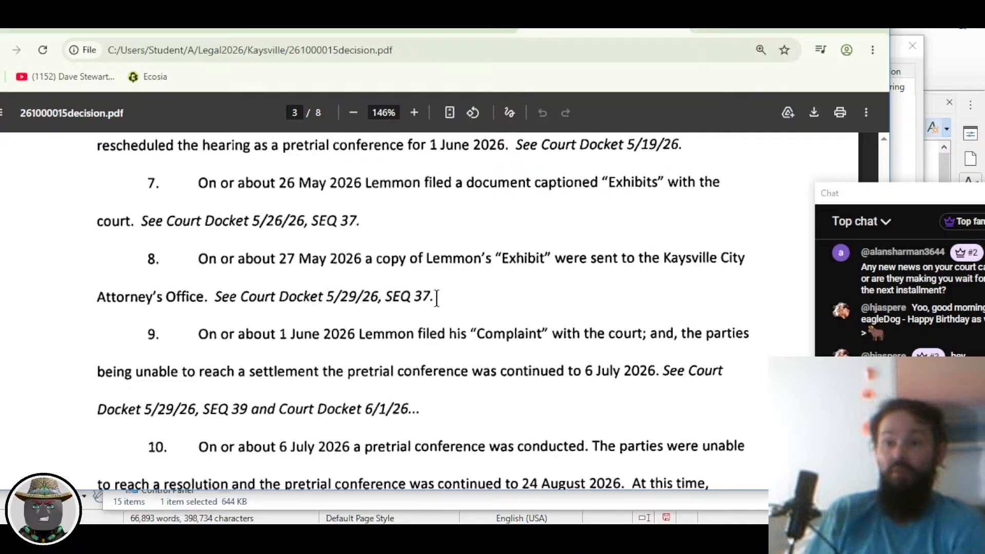
pyautogui.scroll(-3, 436, 295)
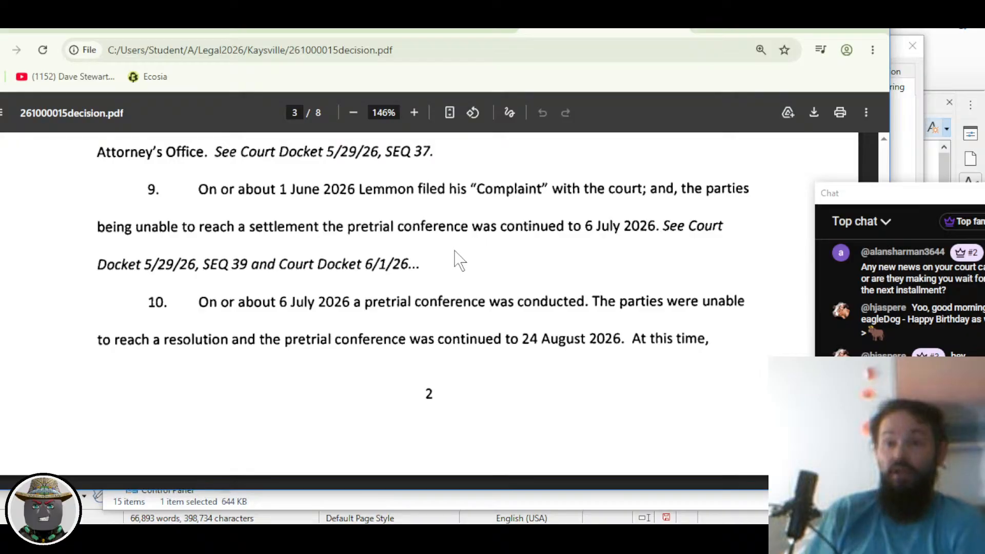
pyautogui.scroll(-1, 350, 265)
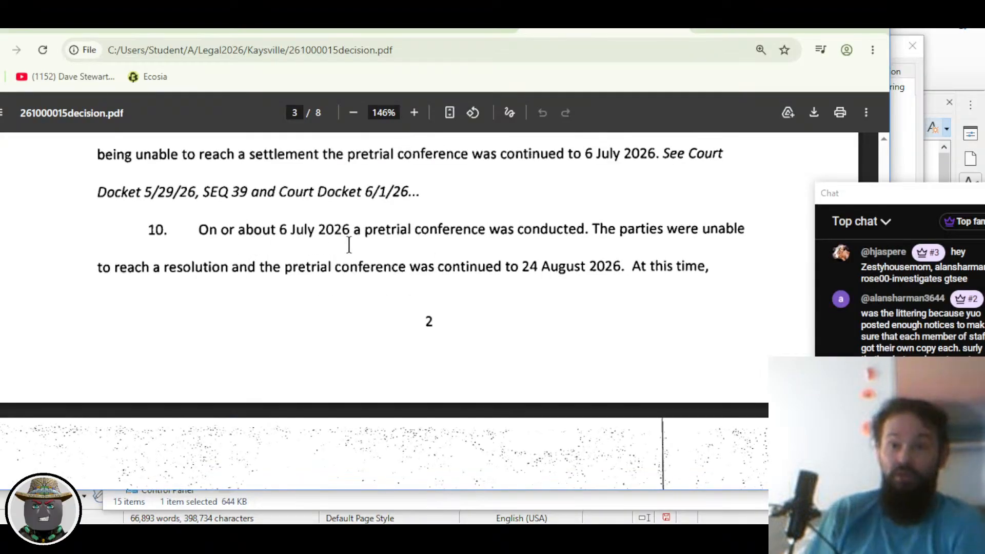
pyautogui.scroll(-4, 482, 244)
pyautogui.scroll(-6, 479, 253)
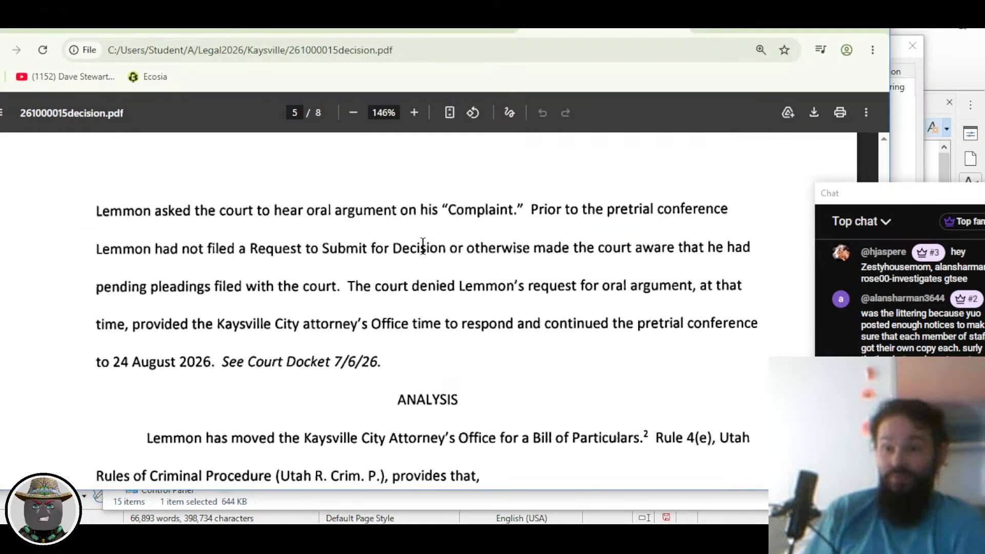
# Step: Highlight the quoted Rule 4(e) passage in the decision
pyautogui.scroll(-2, 424, 246)
pyautogui.scroll(-1, 298, 303)
pyautogui.scroll(-1, 296, 304)
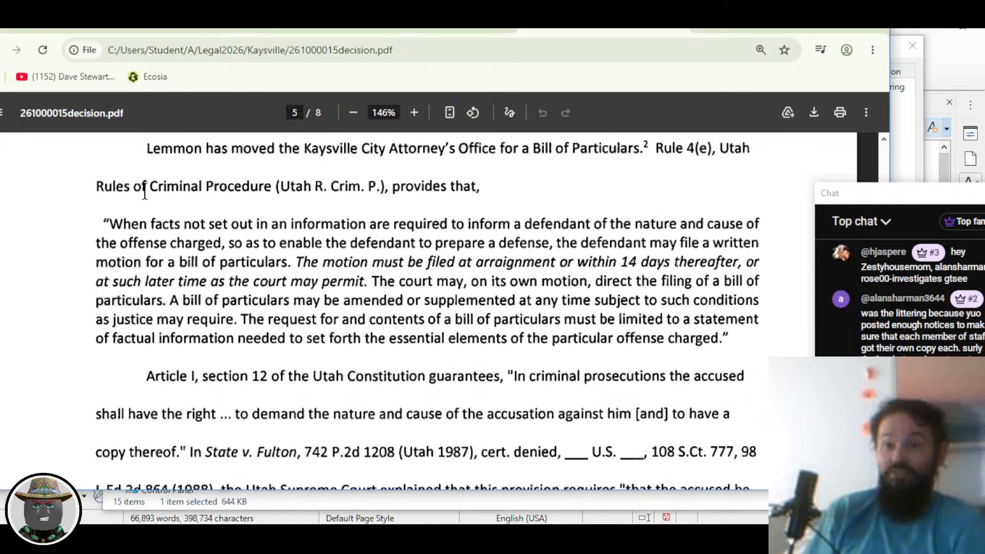
pyautogui.moveTo(116, 224); pyautogui.dragTo(744, 353)
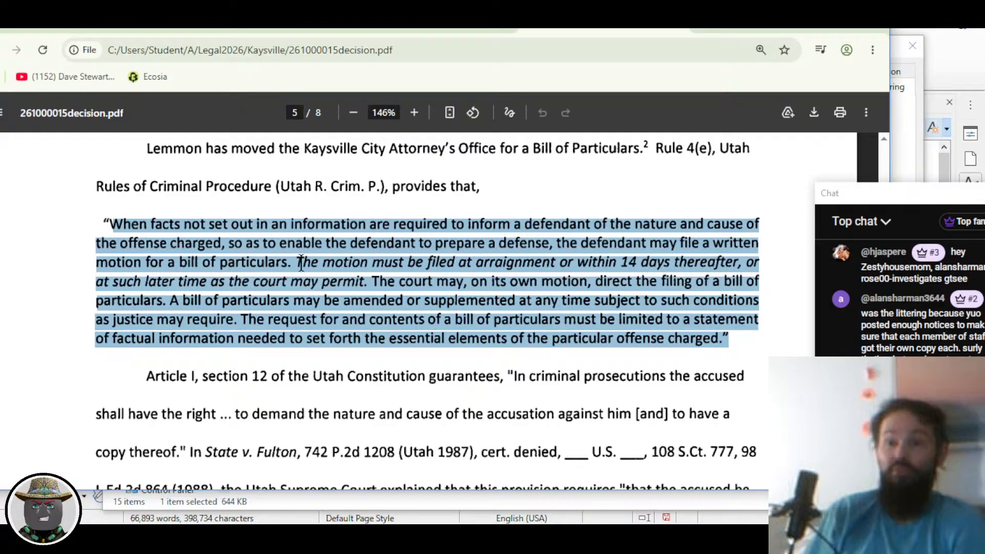
# Step: Reach page 7's timeliness discussion of the Bill of Particulars motion, zoomed to 183%
pyautogui.scroll(-4, 314, 277)
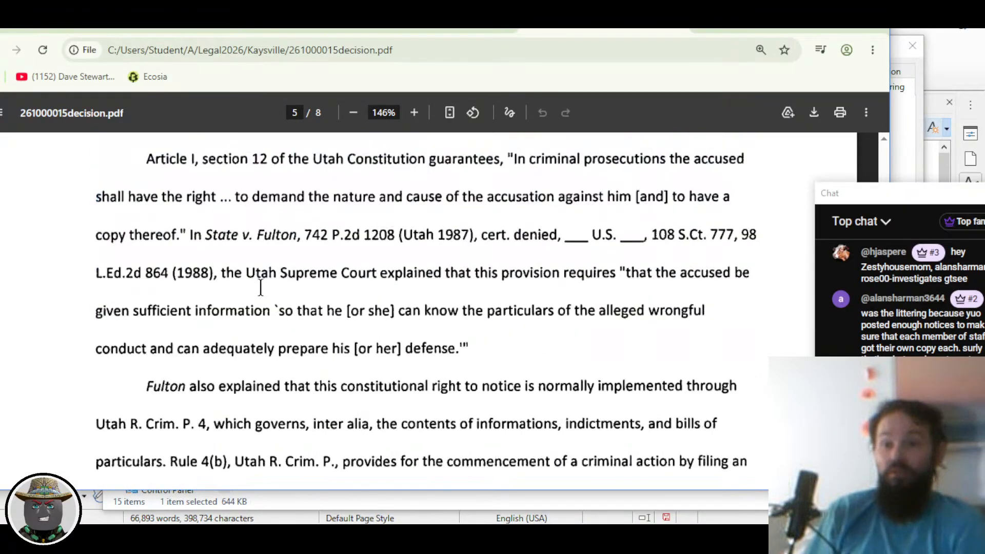
pyautogui.scroll(-3, 297, 285)
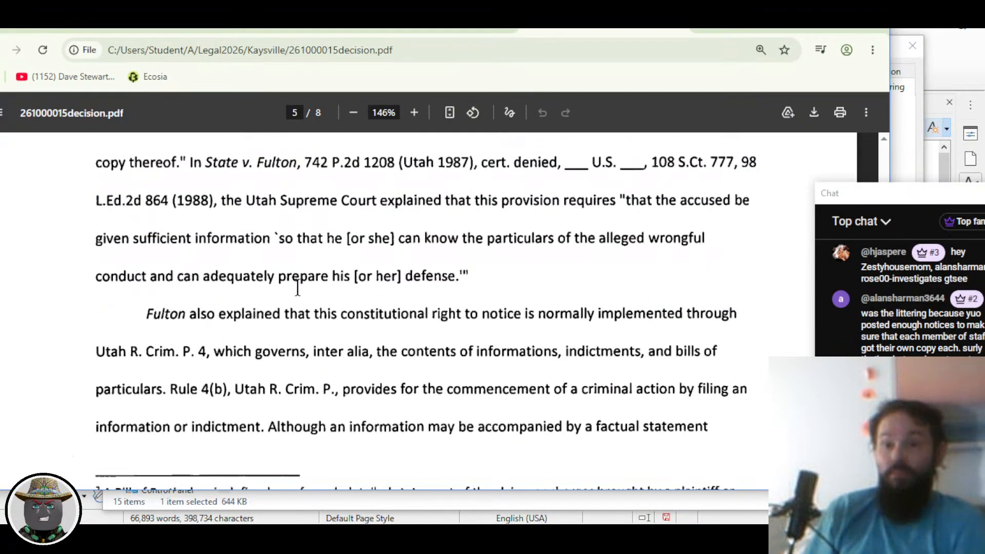
pyautogui.scroll(-1, 300, 283)
pyautogui.scroll(2, 301, 282)
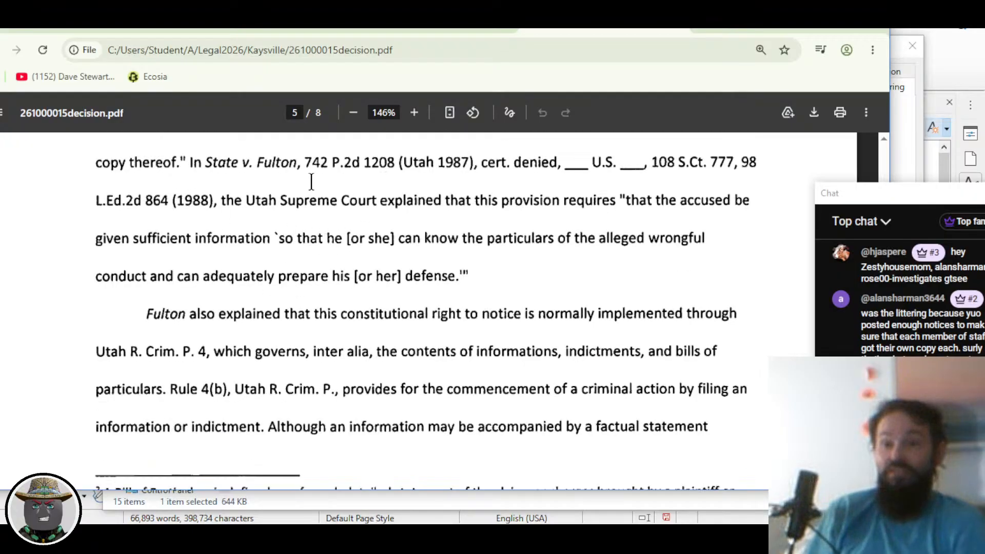
pyautogui.scroll(-1, 340, 264)
pyautogui.scroll(-8, 280, 263)
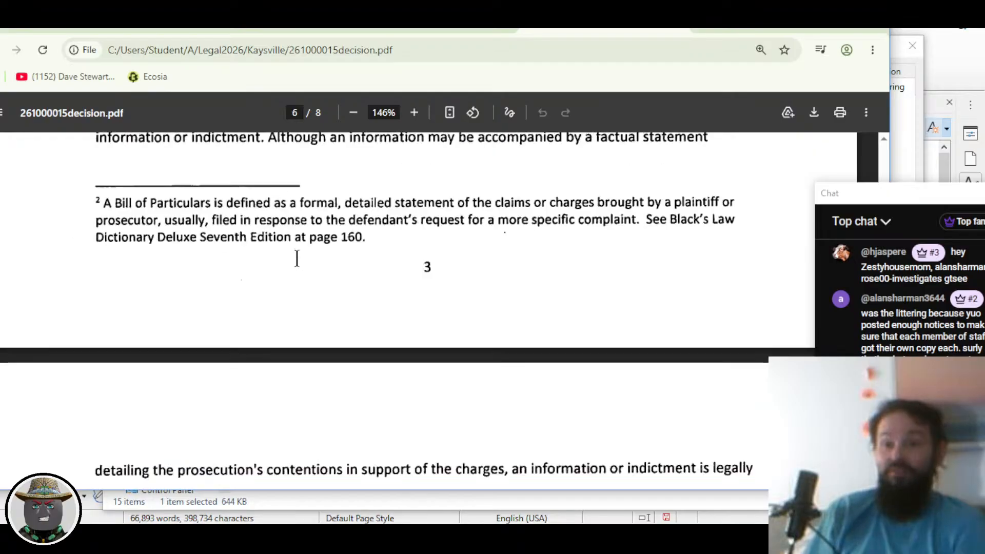
pyautogui.scroll(-4, 297, 259)
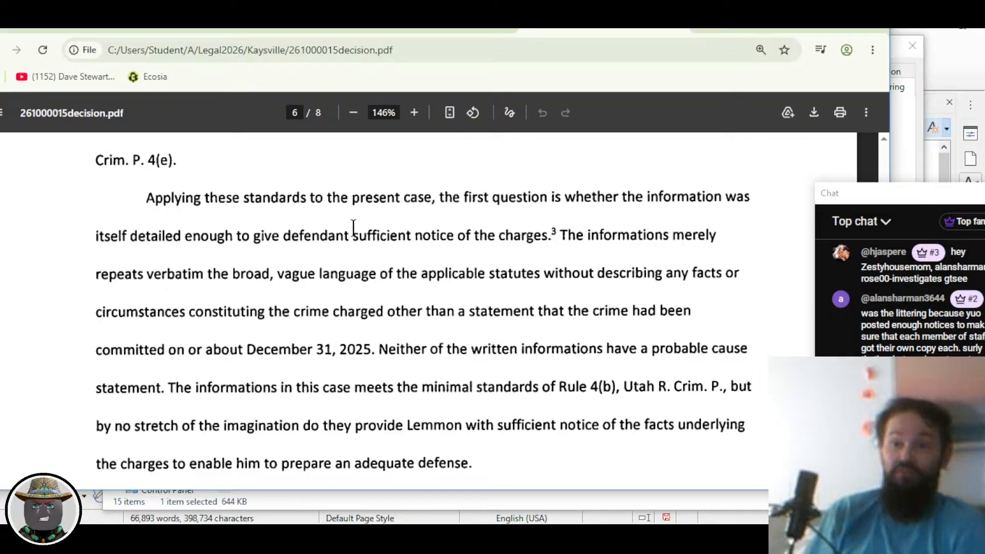
pyautogui.scroll(-12, 507, 226)
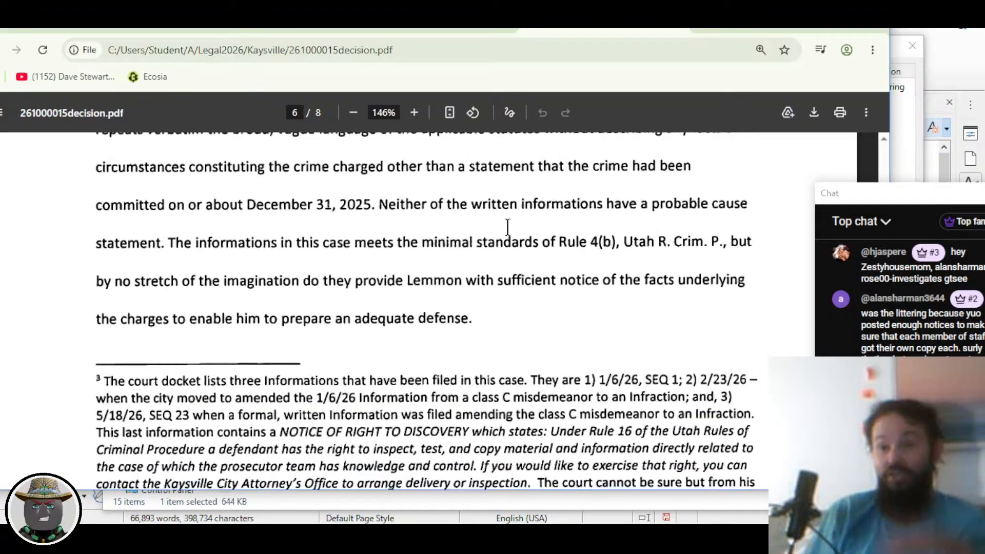
pyautogui.scroll(-3, 507, 226)
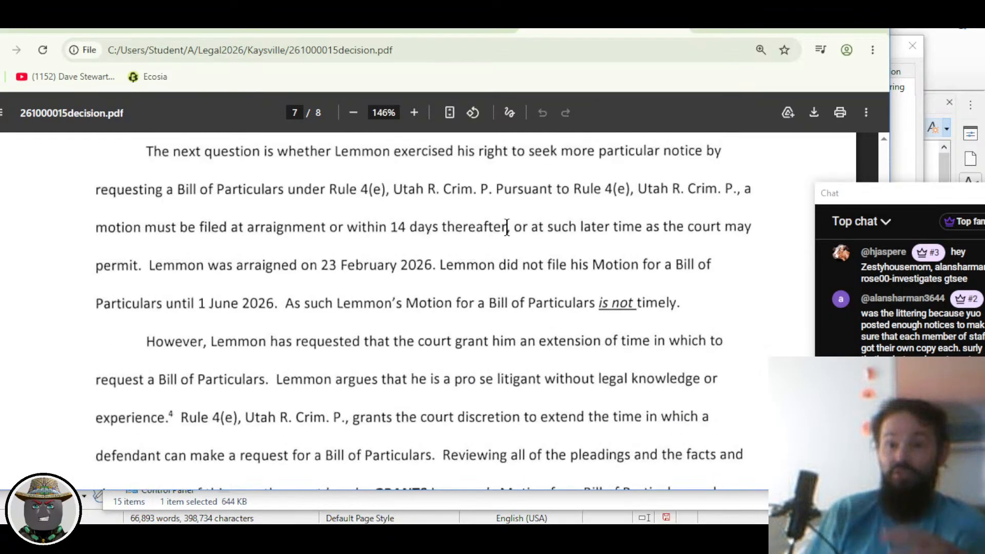
pyautogui.keyDown('ctrl'); pyautogui.scroll(3, 363, 253); pyautogui.keyUp('ctrl')
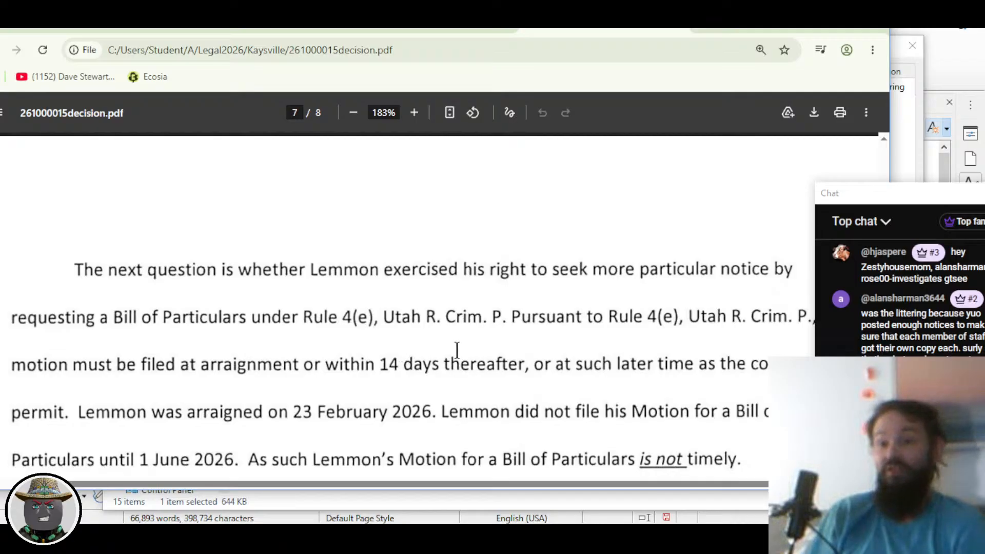
# Step: Scroll to page 7's end: motion granted, dated 13 July 2026, signed and sealed
pyautogui.scroll(-2, 508, 352)
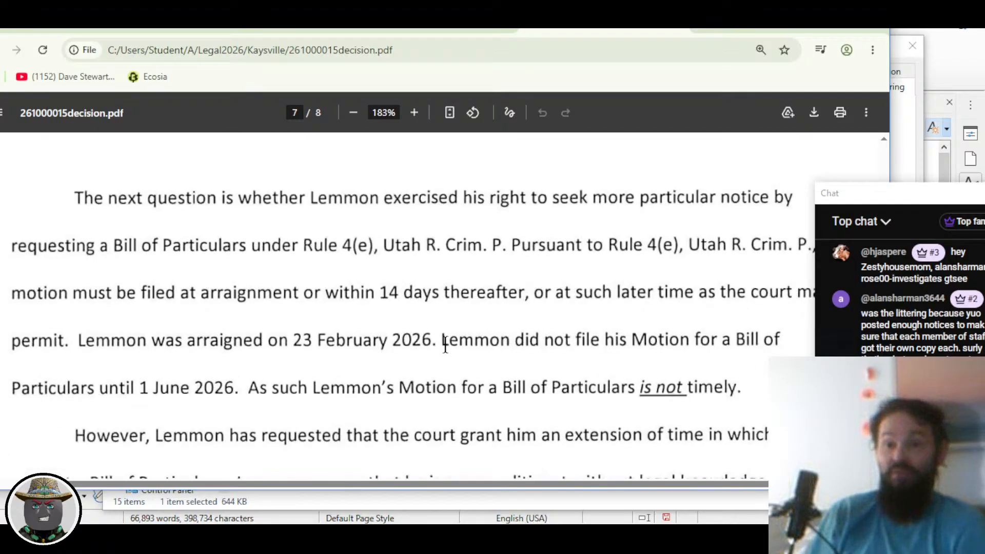
pyautogui.scroll(-2, 444, 340)
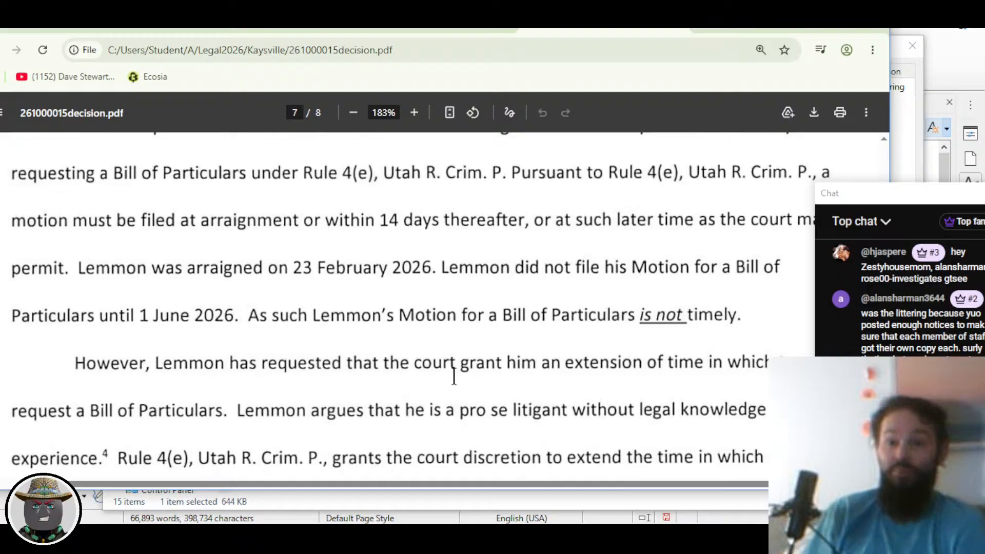
pyautogui.scroll(-1, 459, 370)
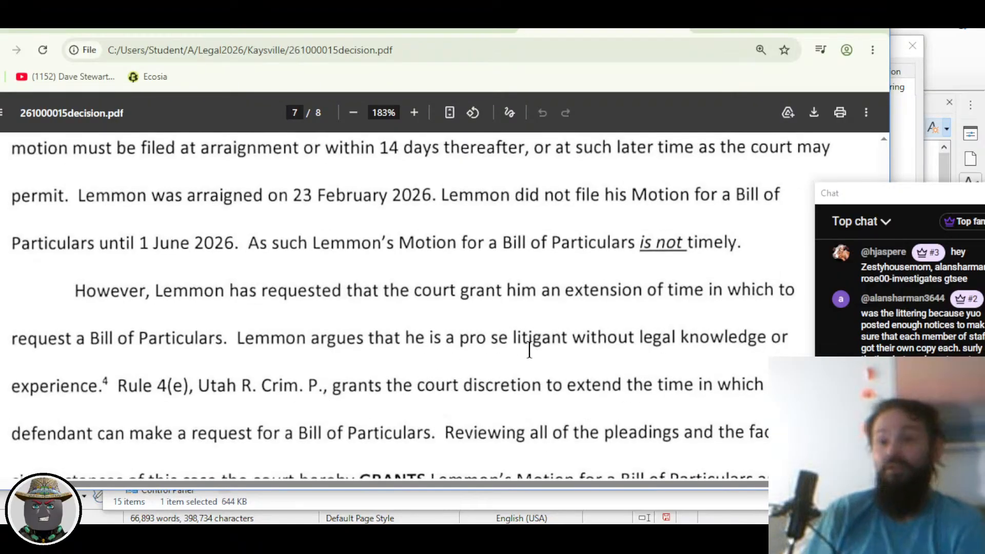
pyautogui.scroll(-1, 495, 342)
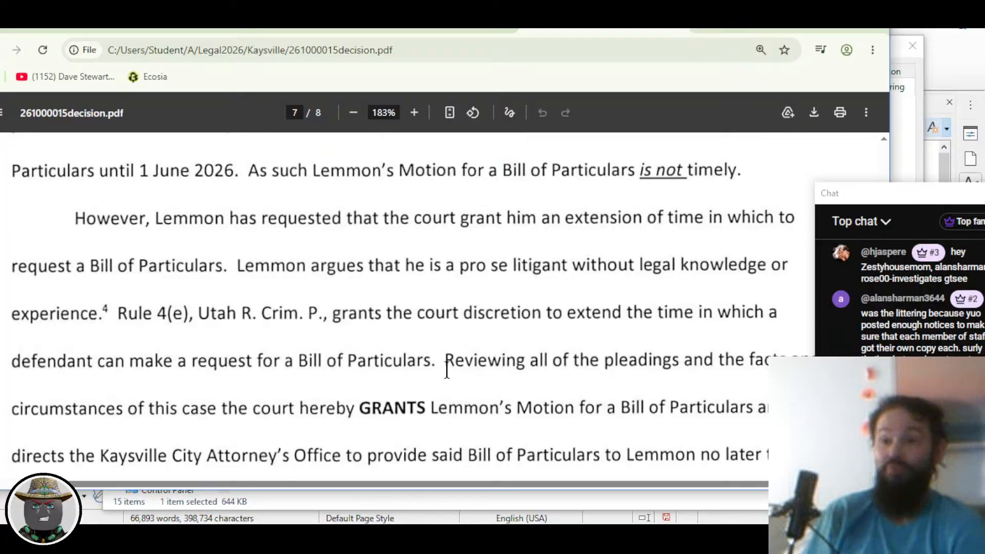
pyautogui.scroll(-1, 447, 369)
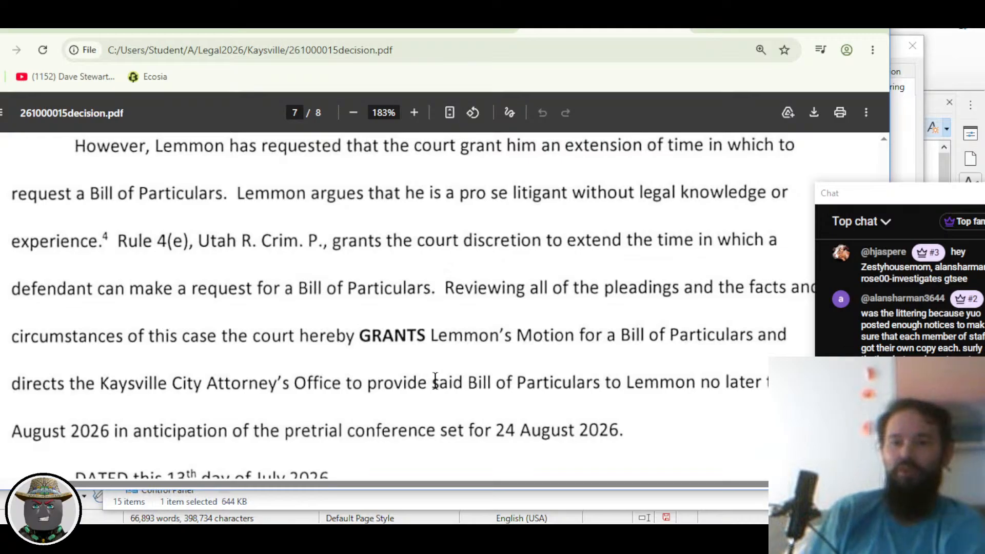
pyautogui.moveTo(880, 202); pyautogui.dragTo(911, 195)
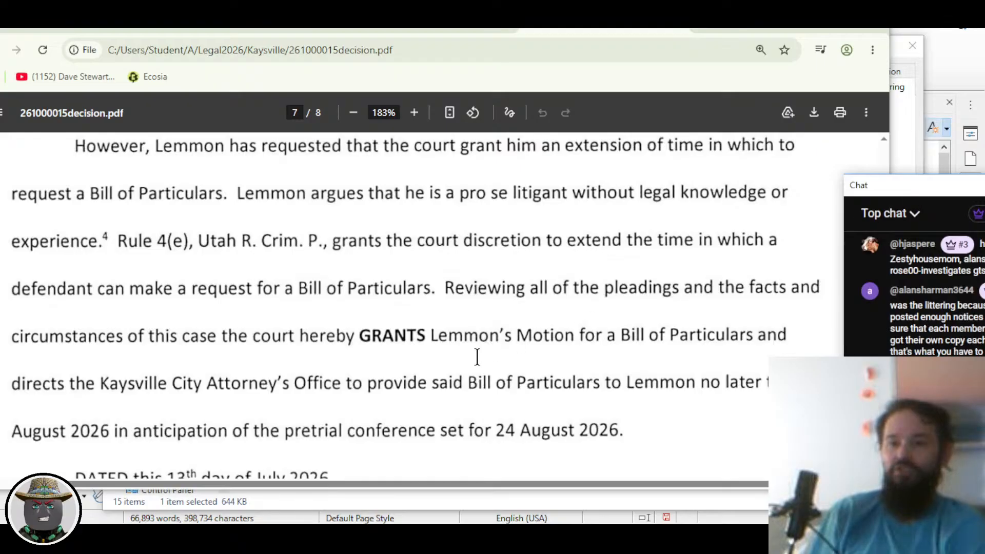
pyautogui.scroll(-2, 366, 395)
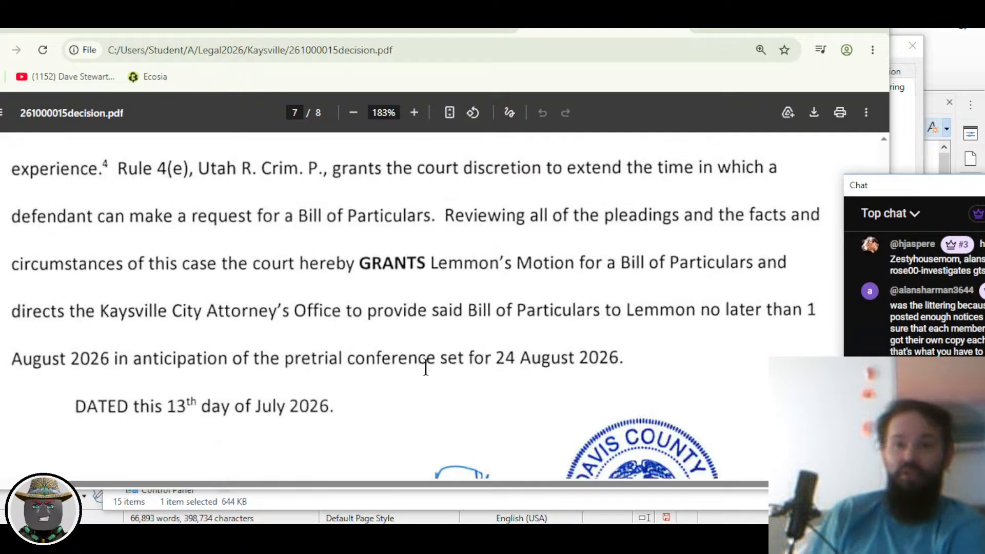
pyautogui.scroll(-2, 516, 372)
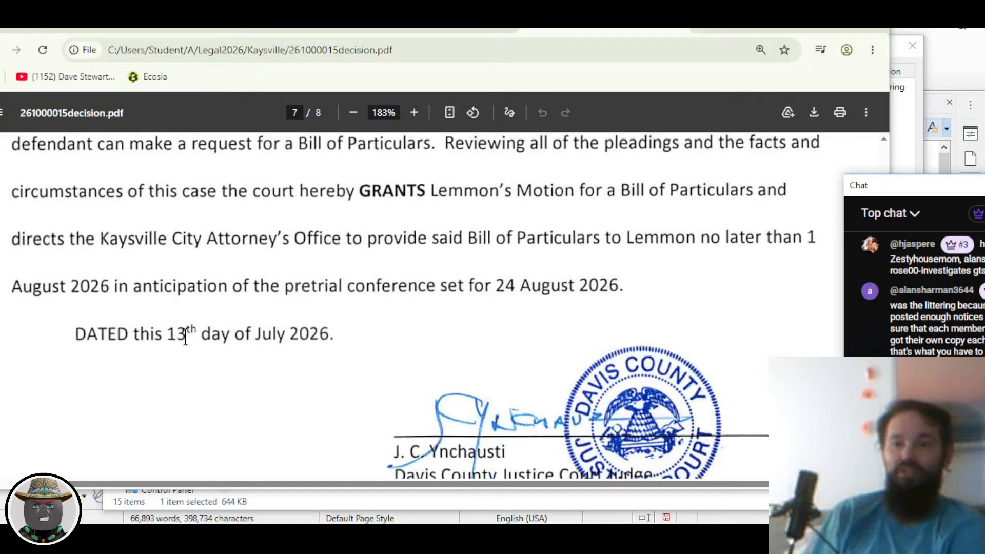
pyautogui.scroll(-2, 336, 346)
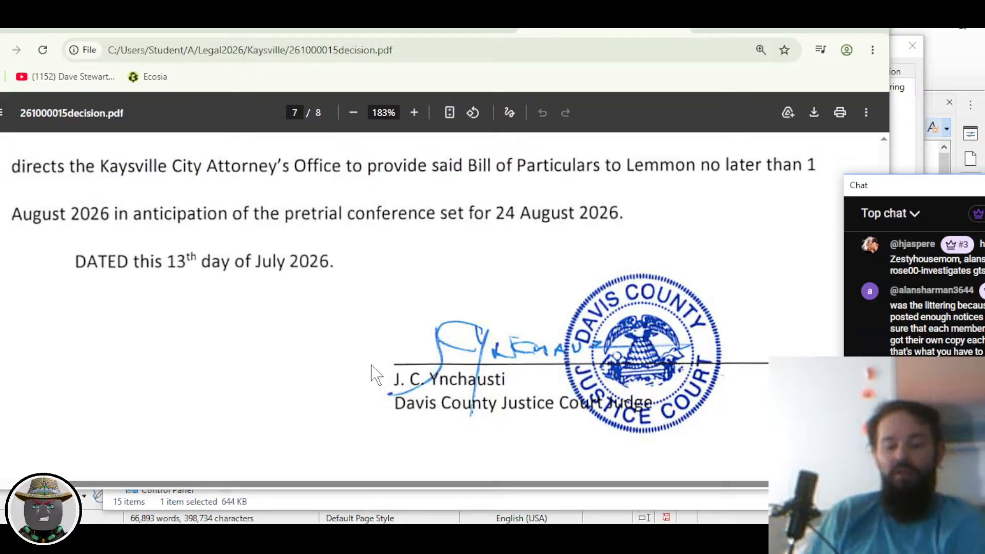
pyautogui.scroll(-2, 373, 373)
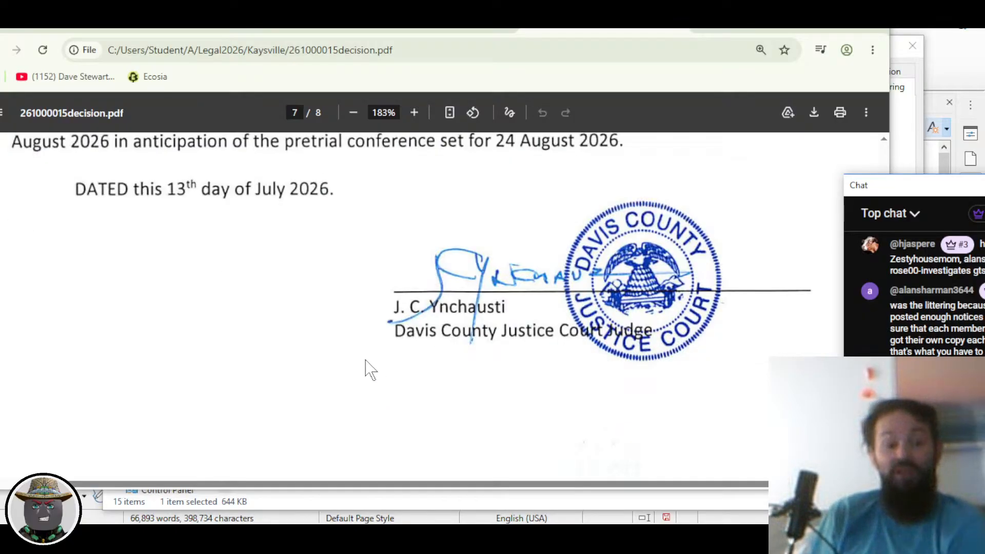
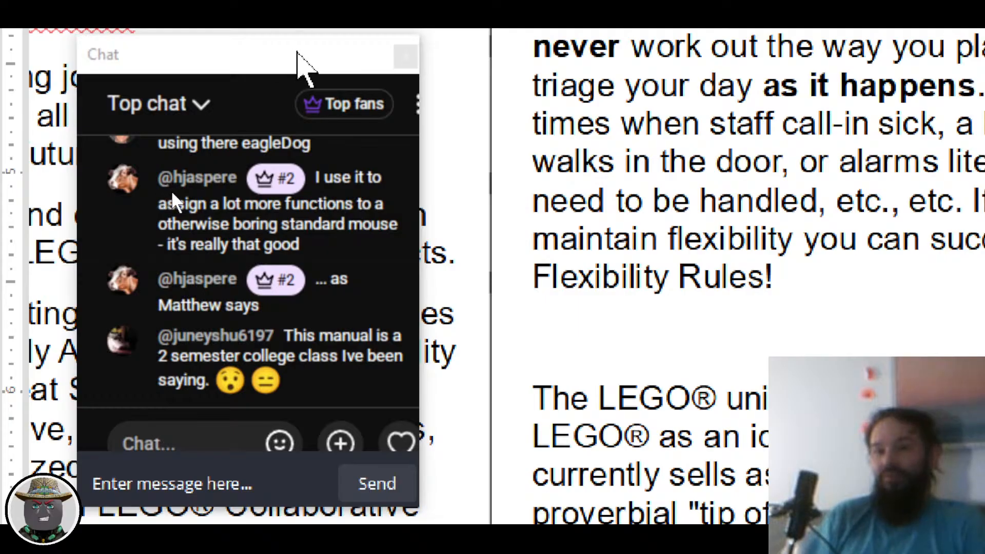
pyautogui.moveTo(308, 72); pyautogui.dragTo(333, 77)
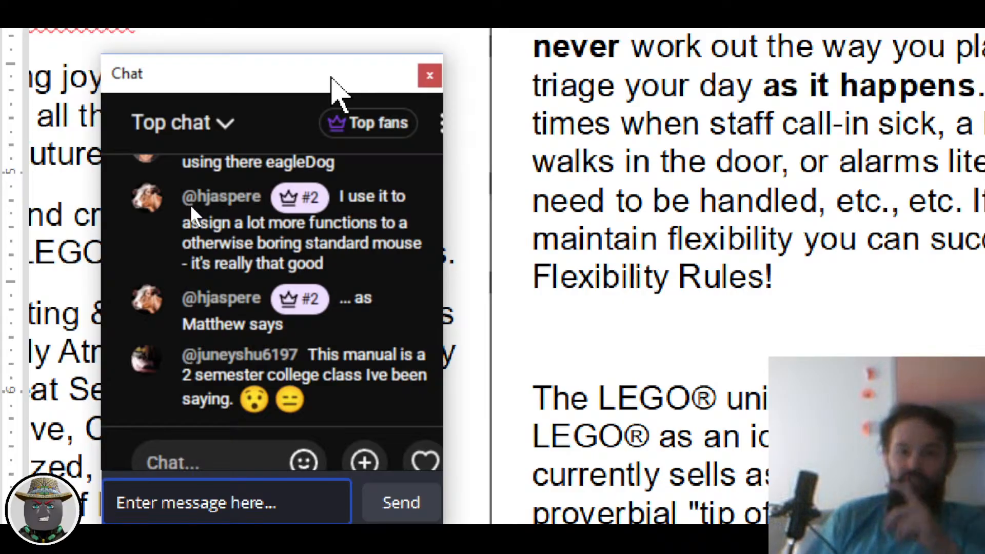
pyautogui.moveTo(331, 77); pyautogui.dragTo(319, 67)
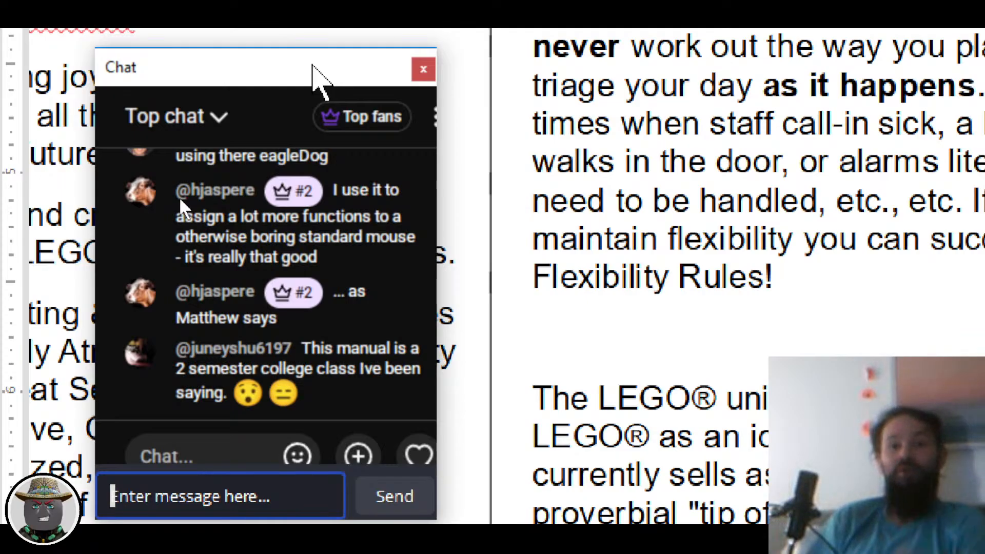
pyautogui.moveTo(302, 59); pyautogui.dragTo(281, 47)
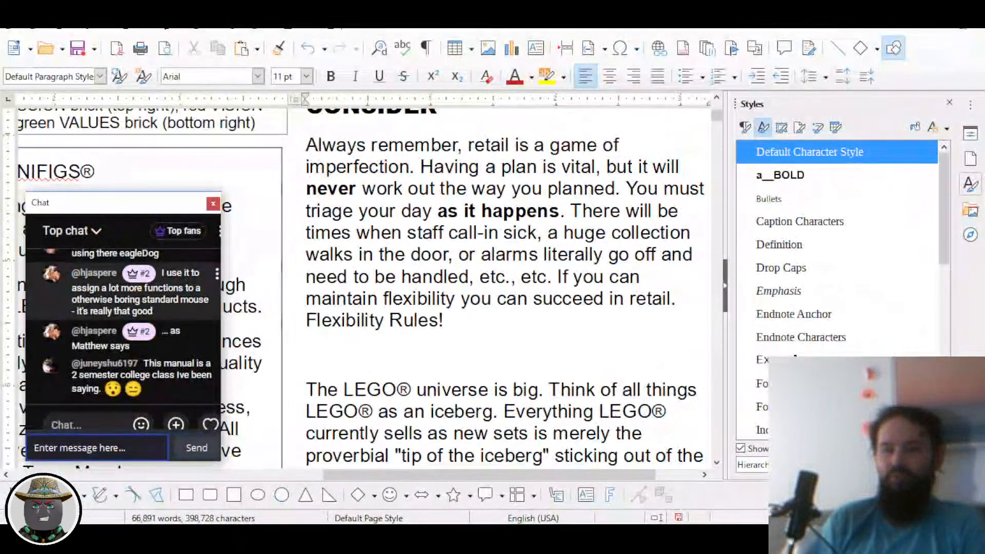
pyautogui.moveTo(111, 211); pyautogui.dragTo(841, 223)
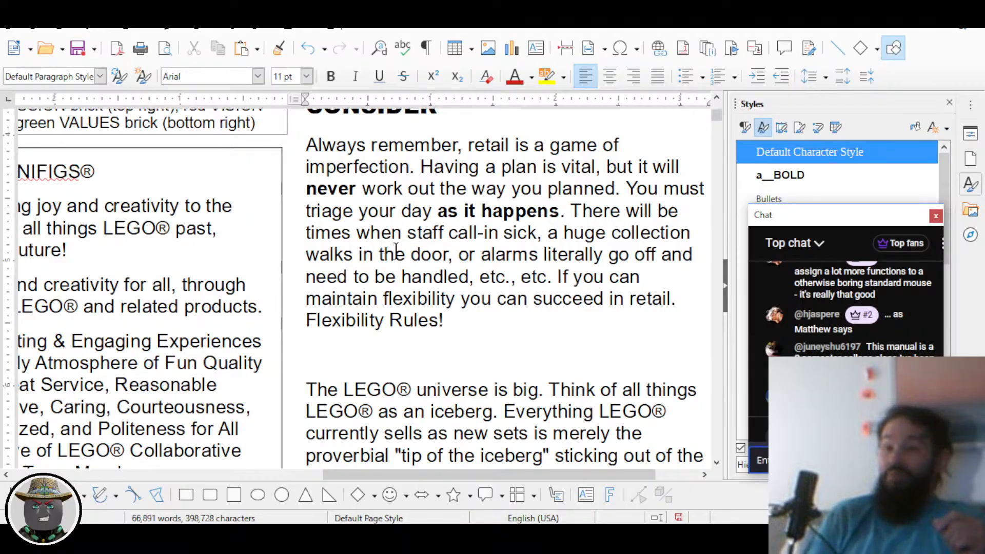
pyautogui.click(448, 347)
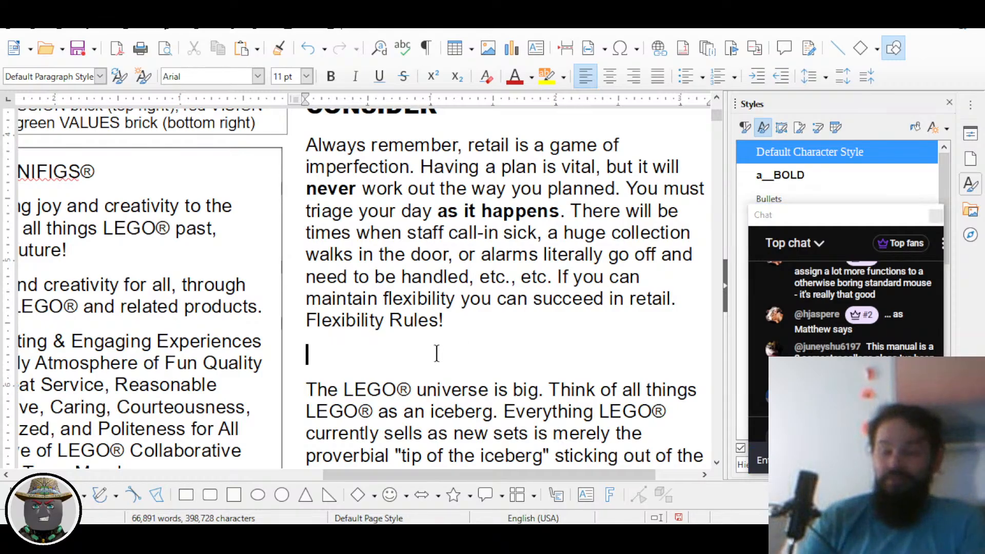
# Step: Delete the empty line below 'Flexibility Rules!' so 'The LEGO® universe is big' follows directly
pyautogui.press('Delete')
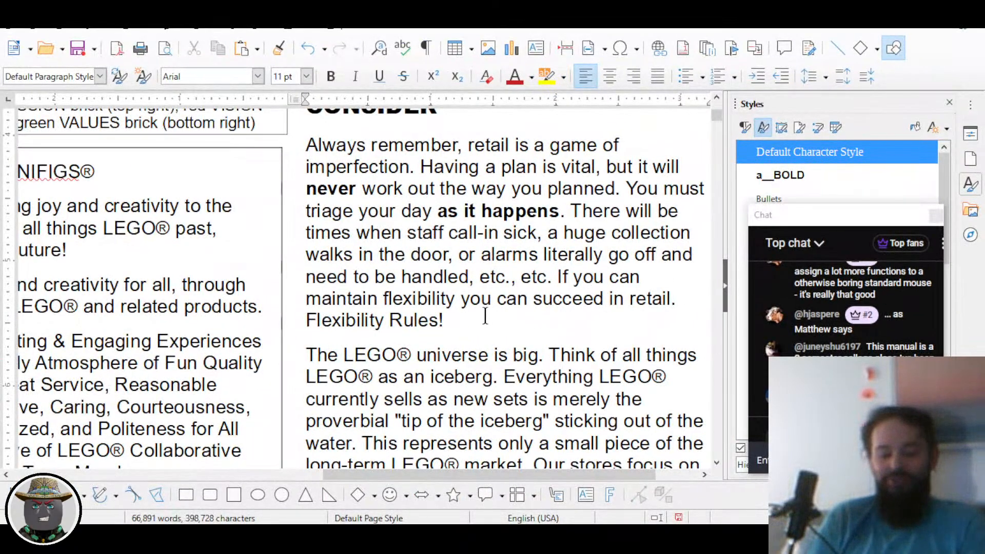
pyautogui.scroll(3, 490, 315)
pyautogui.scroll(-1, 474, 315)
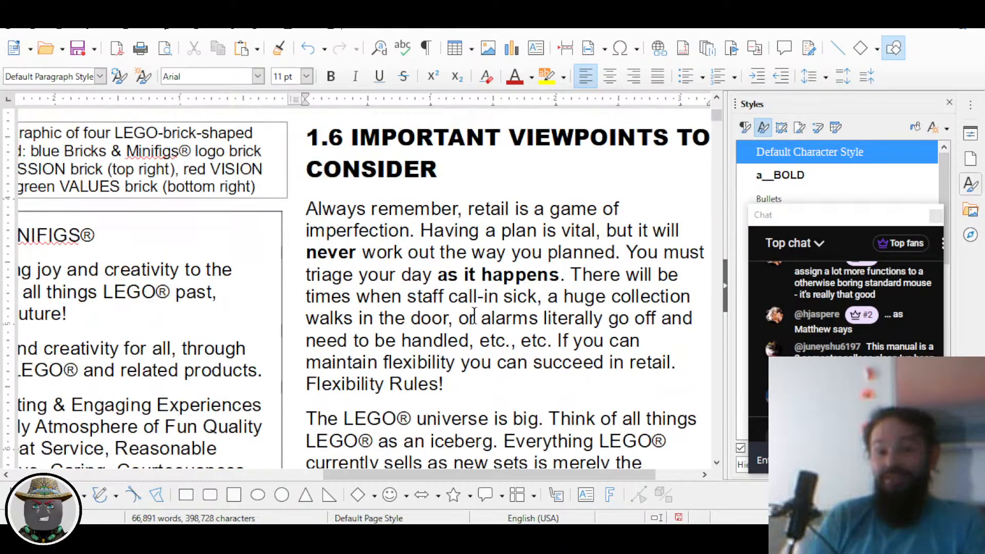
pyautogui.scroll(-1, 475, 315)
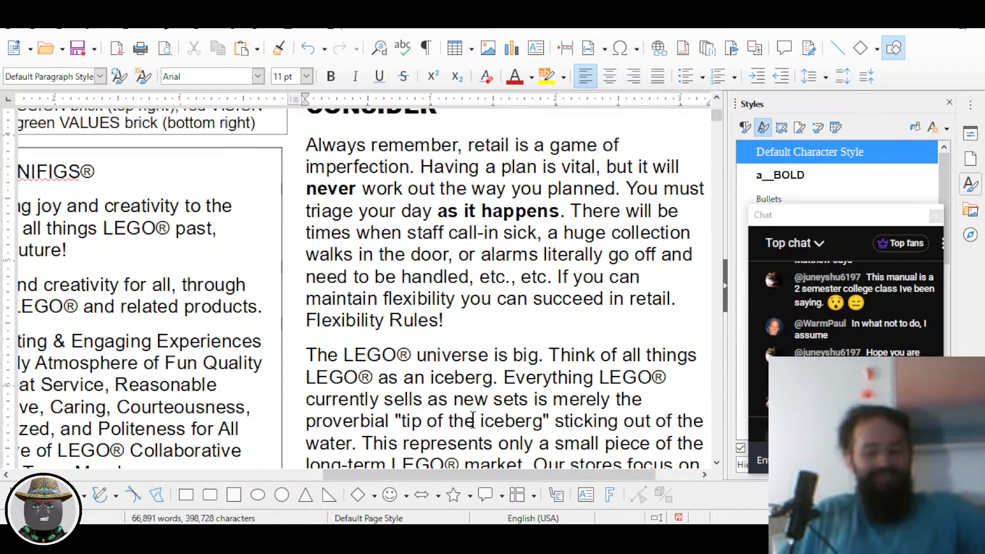
pyautogui.press('super+Tab')
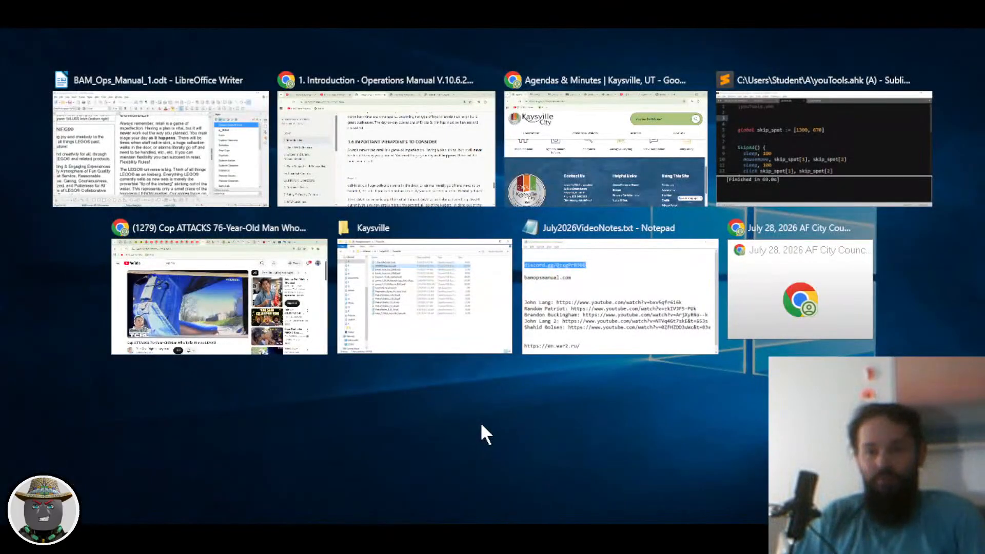
pyautogui.press('super+Tab')
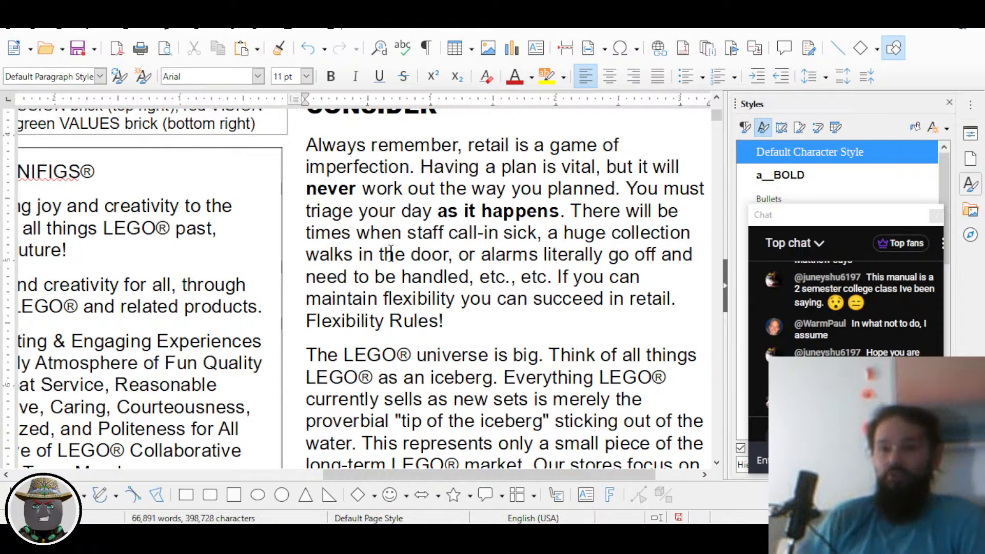
# Step: Select 'triage' in the retail-imperfection paragraph and zoom in on that text
pyautogui.moveTo(306, 213); pyautogui.dragTo(361, 213)
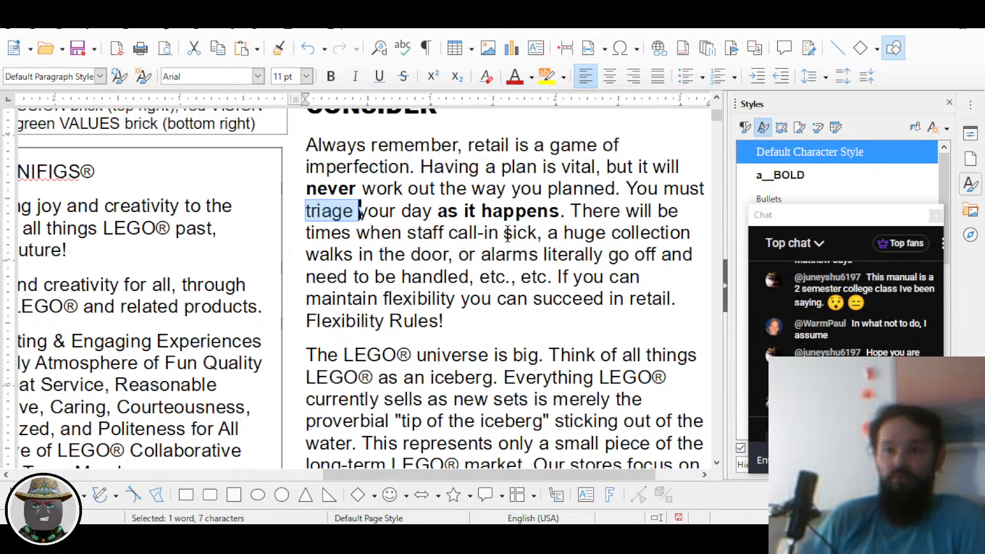
pyautogui.keyDown('ctrl'); pyautogui.scroll(1, 520, 262); pyautogui.keyUp('ctrl')
pyautogui.keyDown('ctrl'); pyautogui.scroll(3, 519, 262); pyautogui.keyUp('ctrl')
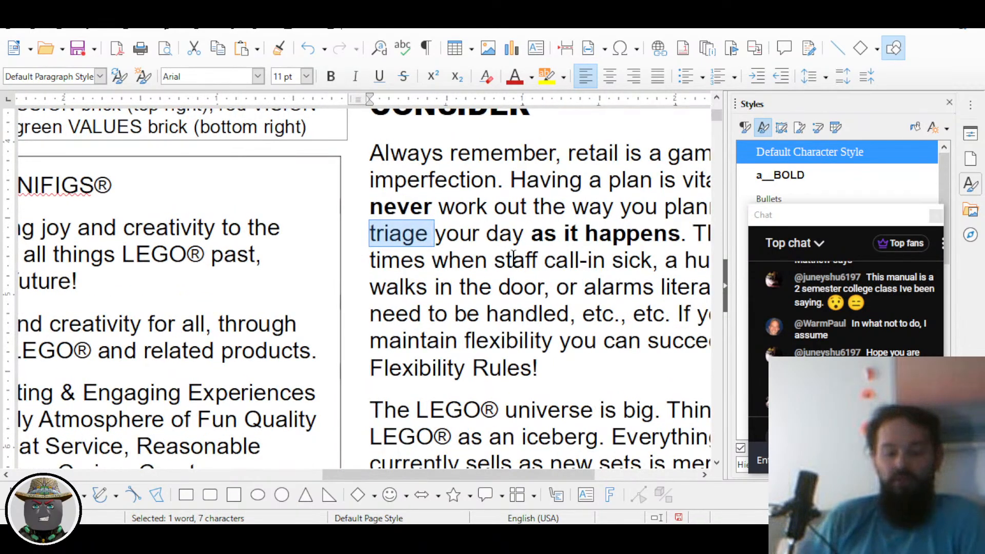